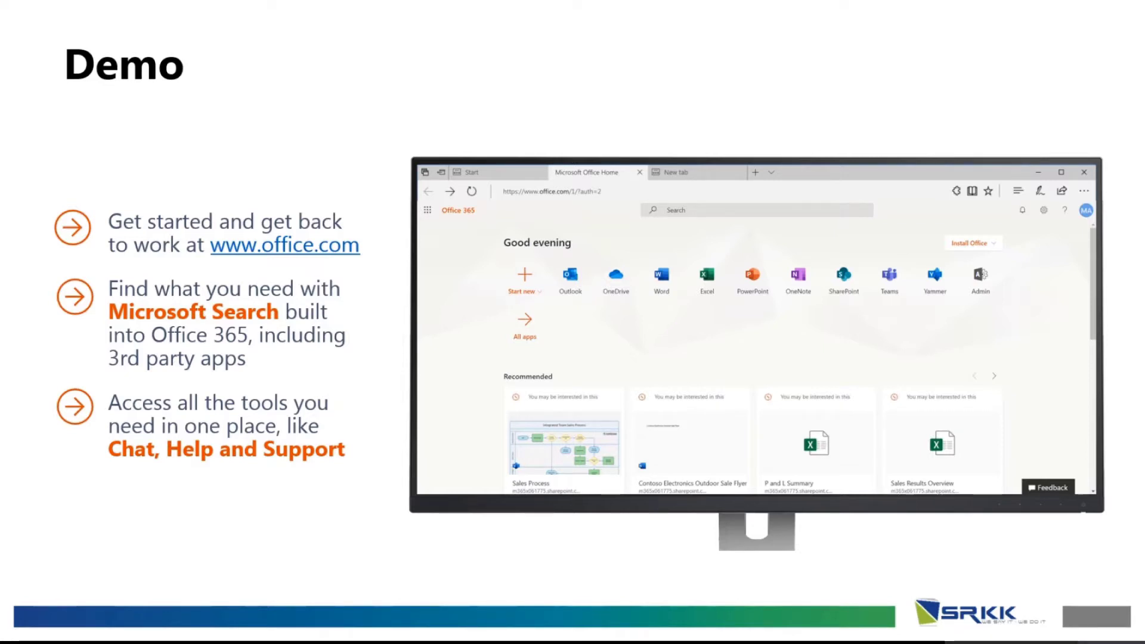
Leave the slideshow and show the Office 365 home page in a maximized Edge window
{"action": "key", "text": "Escape"}
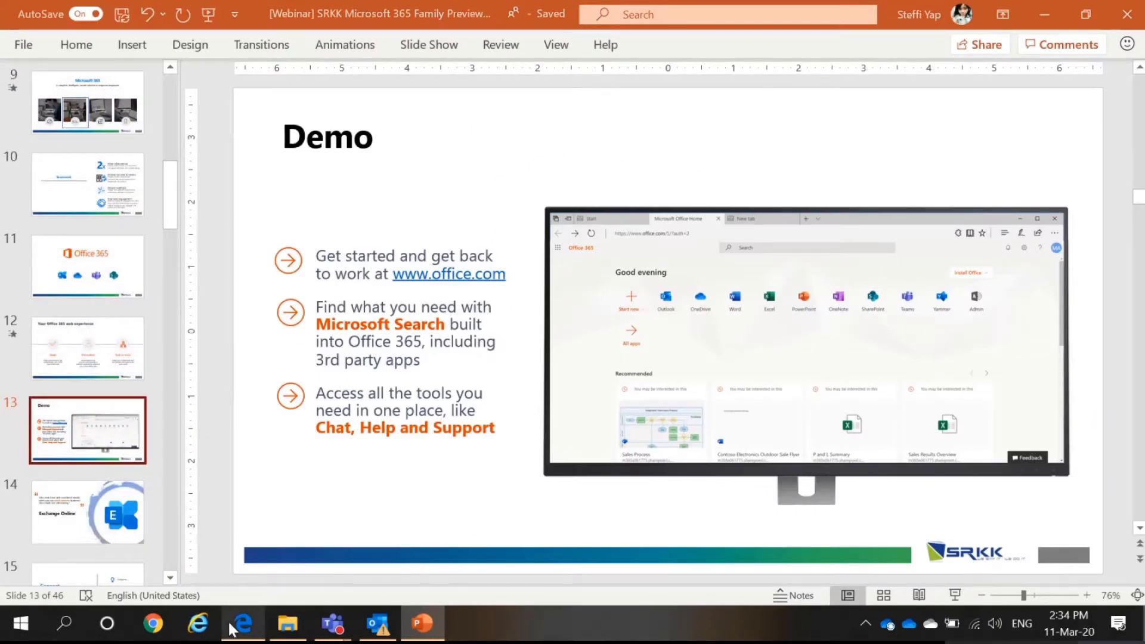
{"action": "left_click", "coordinate": [243, 624]}
{"action": "left_click", "coordinate": [504, 317]}
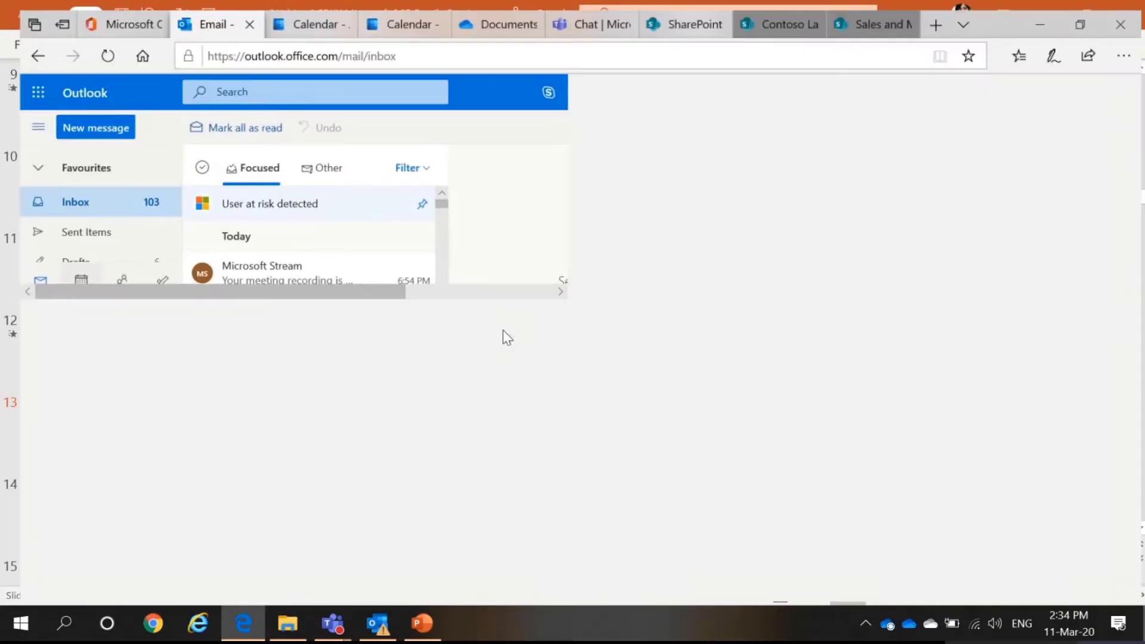
{"action": "left_click", "coordinate": [126, 19]}
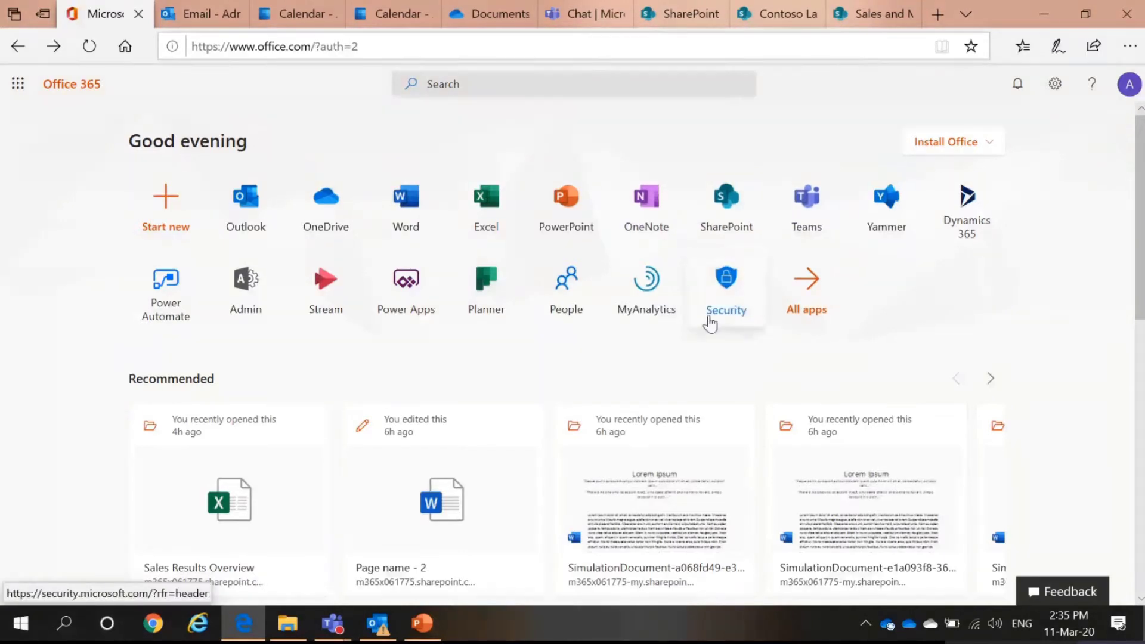
Open the All apps page and scroll to its full icon grid of available apps
{"action": "left_click", "coordinate": [803, 294]}
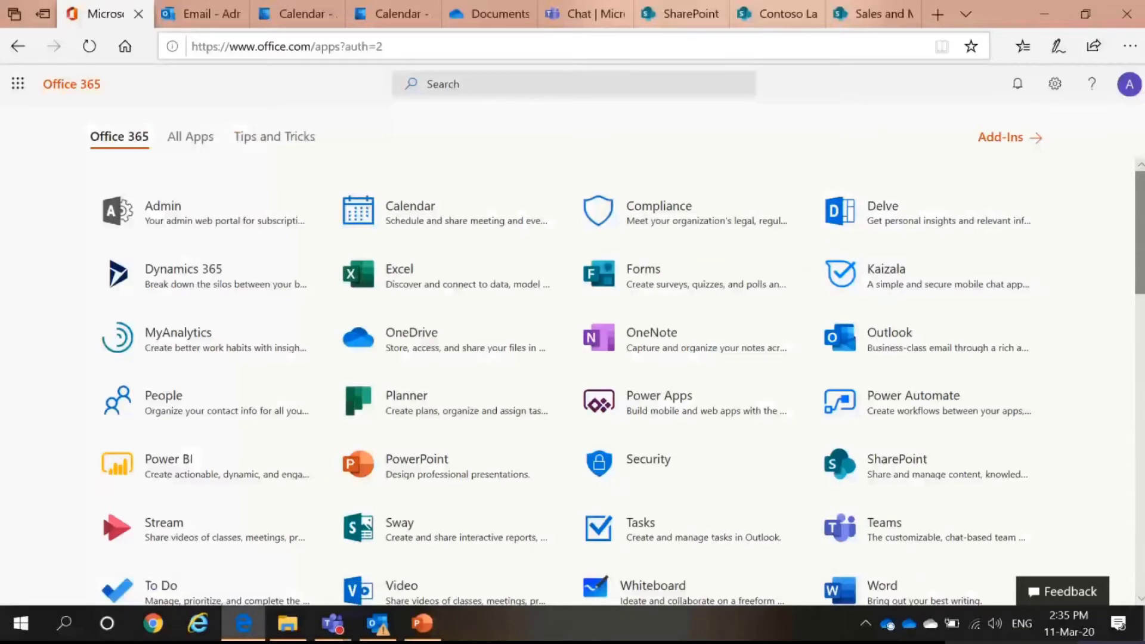
{"action": "scroll", "coordinate": [573, 382], "scroll_direction": "down", "scroll_amount": 1}
{"action": "scroll", "coordinate": [573, 381], "scroll_direction": "up", "scroll_amount": 1}
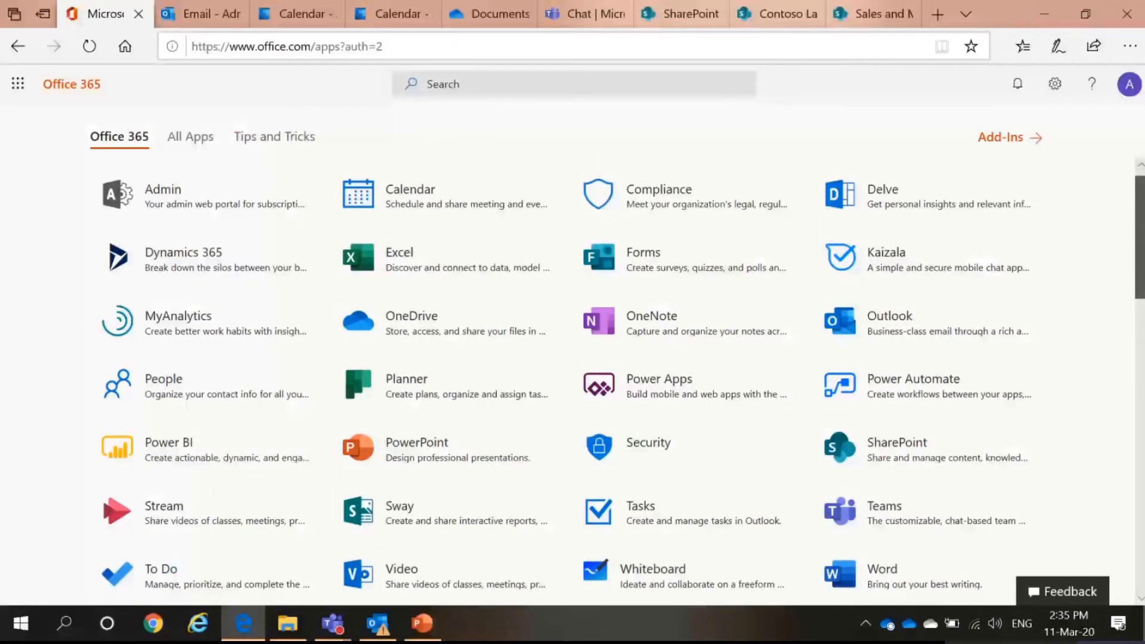
{"action": "scroll", "coordinate": [572, 382], "scroll_direction": "down", "scroll_amount": 5}
{"action": "scroll", "coordinate": [573, 381], "scroll_direction": "up", "scroll_amount": 1}
{"action": "scroll", "coordinate": [572, 382], "scroll_direction": "down", "scroll_amount": 5}
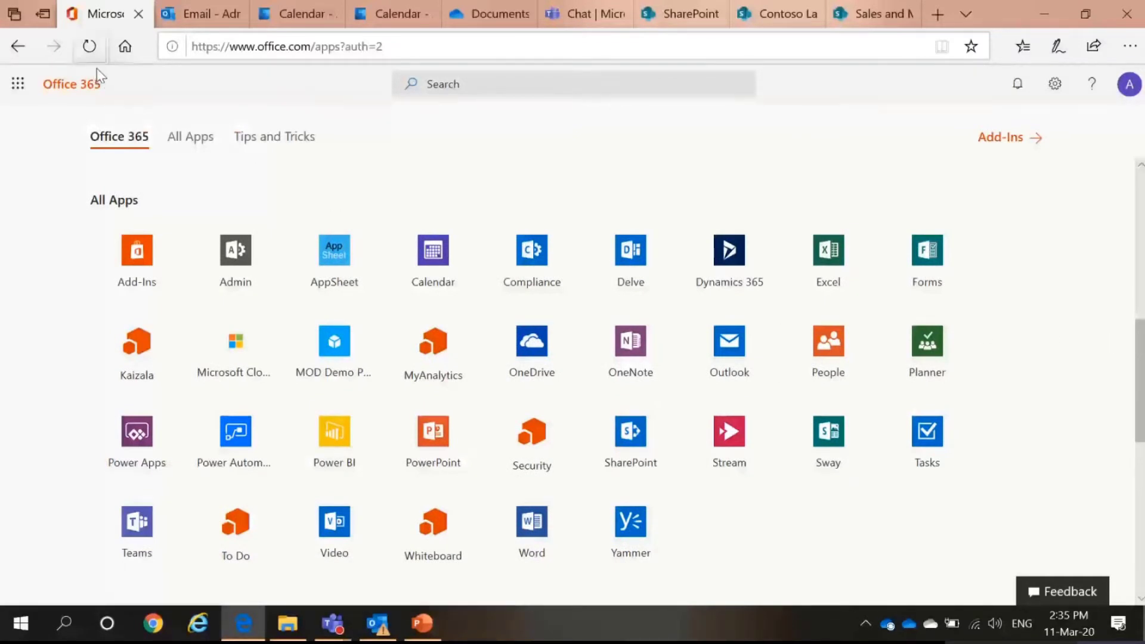
Return to the home page and browse the Discover documents, OneDrive and SharePoint sections
{"action": "left_click", "coordinate": [30, 56]}
{"action": "scroll", "coordinate": [958, 348], "scroll_direction": "up", "scroll_amount": 5}
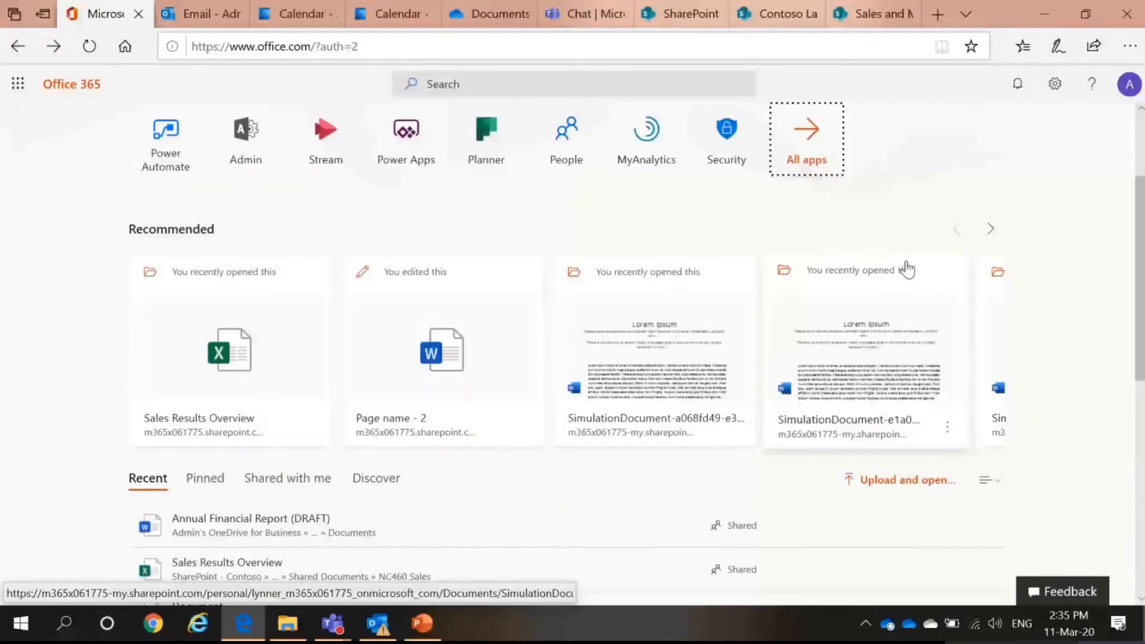
{"action": "scroll", "coordinate": [958, 348], "scroll_direction": "up", "scroll_amount": 2}
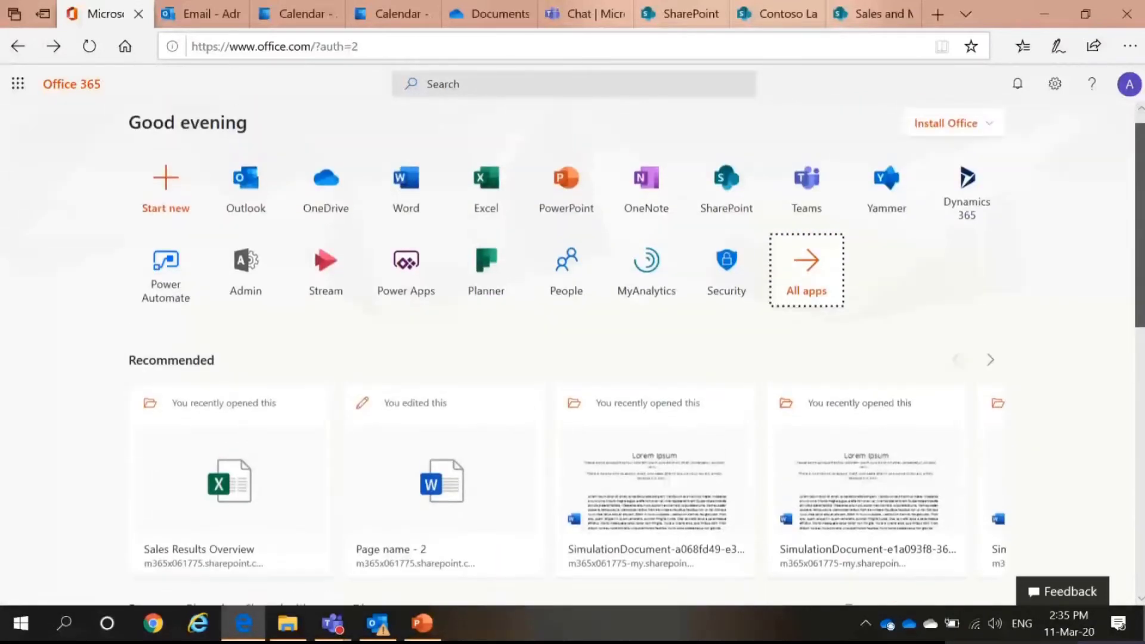
{"action": "scroll", "coordinate": [637, 353], "scroll_direction": "down", "scroll_amount": 4}
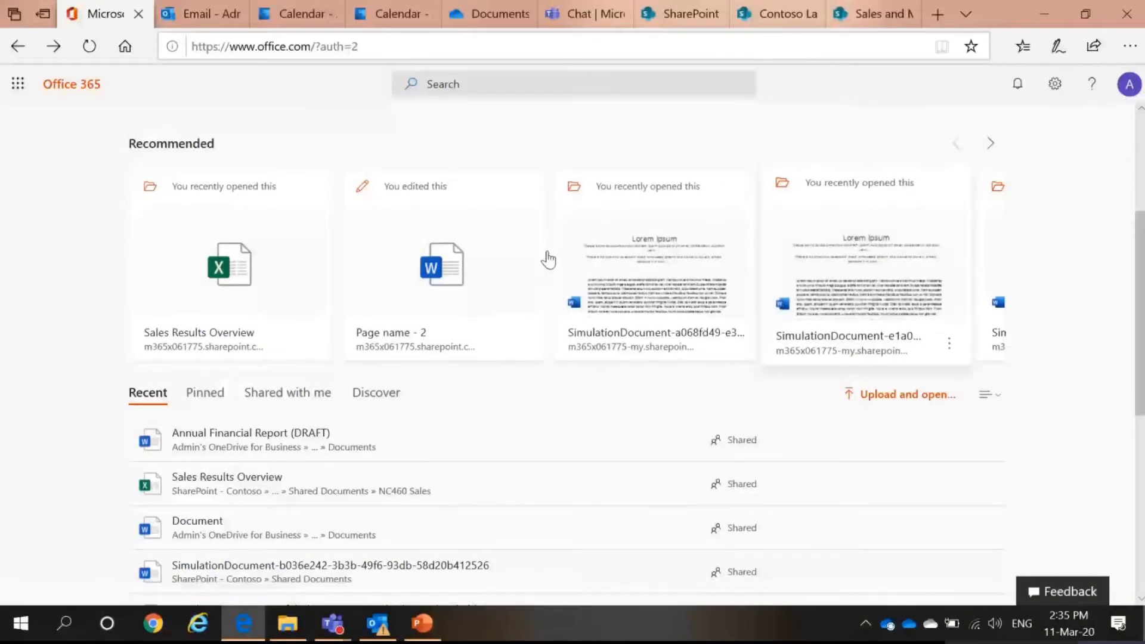
{"action": "scroll", "coordinate": [302, 302], "scroll_direction": "down", "scroll_amount": 3}
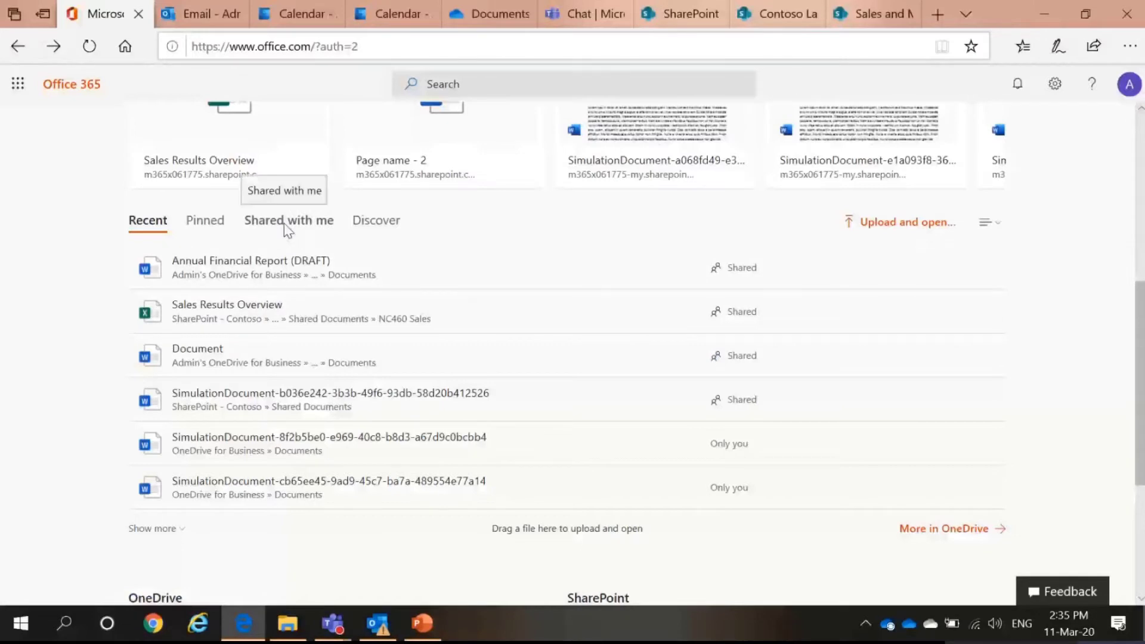
{"action": "left_click", "coordinate": [376, 222]}
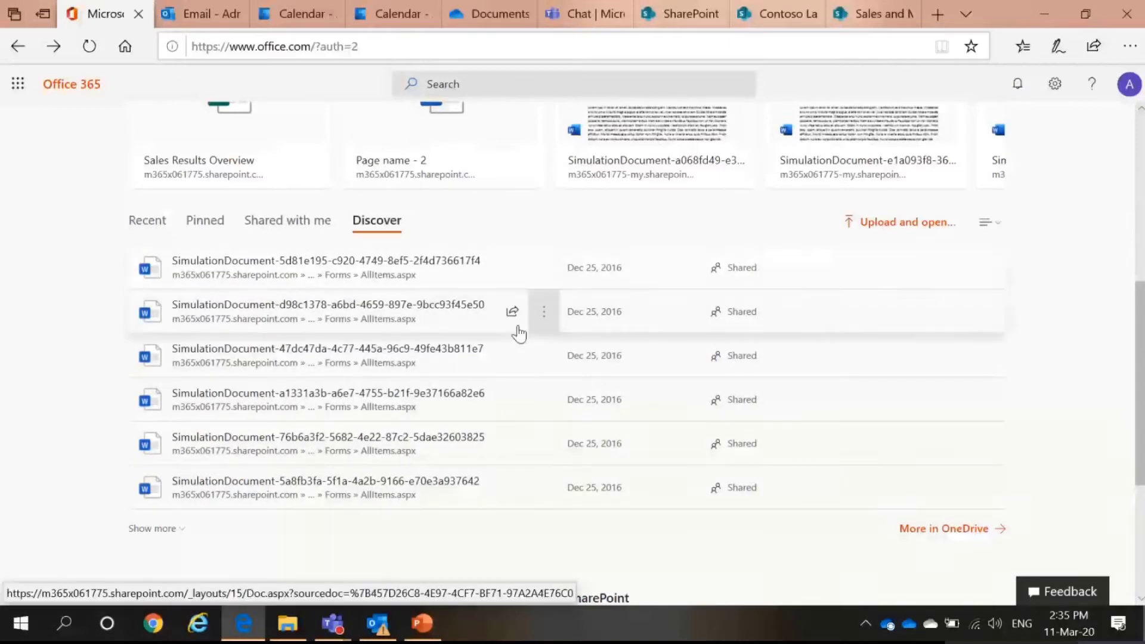
{"action": "scroll", "coordinate": [519, 280], "scroll_direction": "down", "scroll_amount": 4}
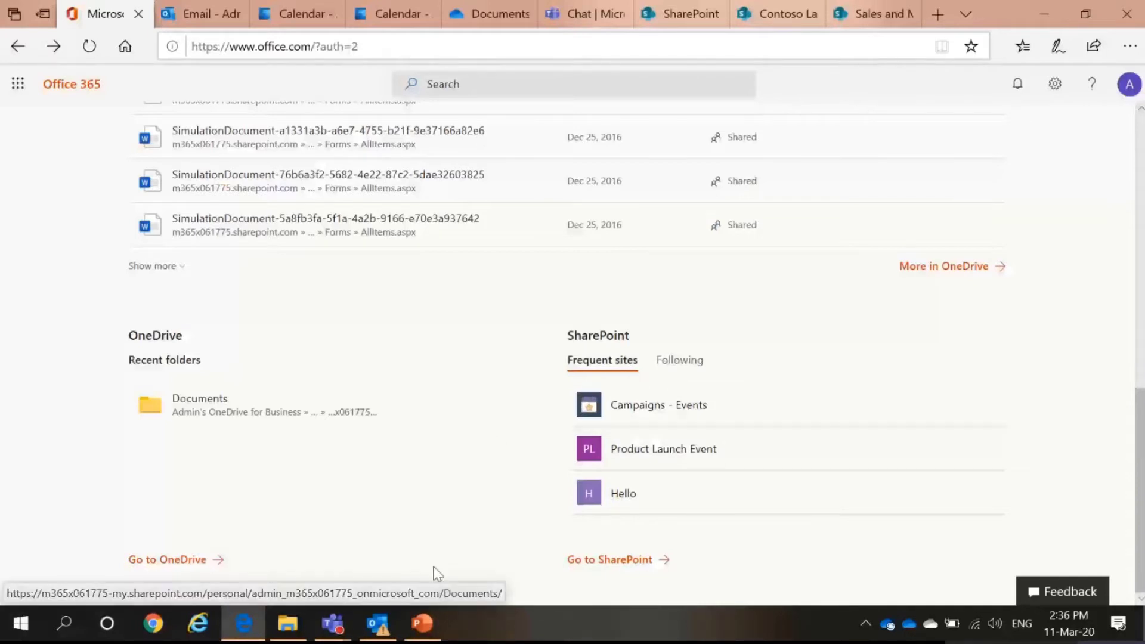
Bring PowerPoint back to the front and present the slideshow from the Demo slide
{"action": "mouse_move", "coordinate": [422, 624]}
{"action": "left_click", "coordinate": [497, 594]}
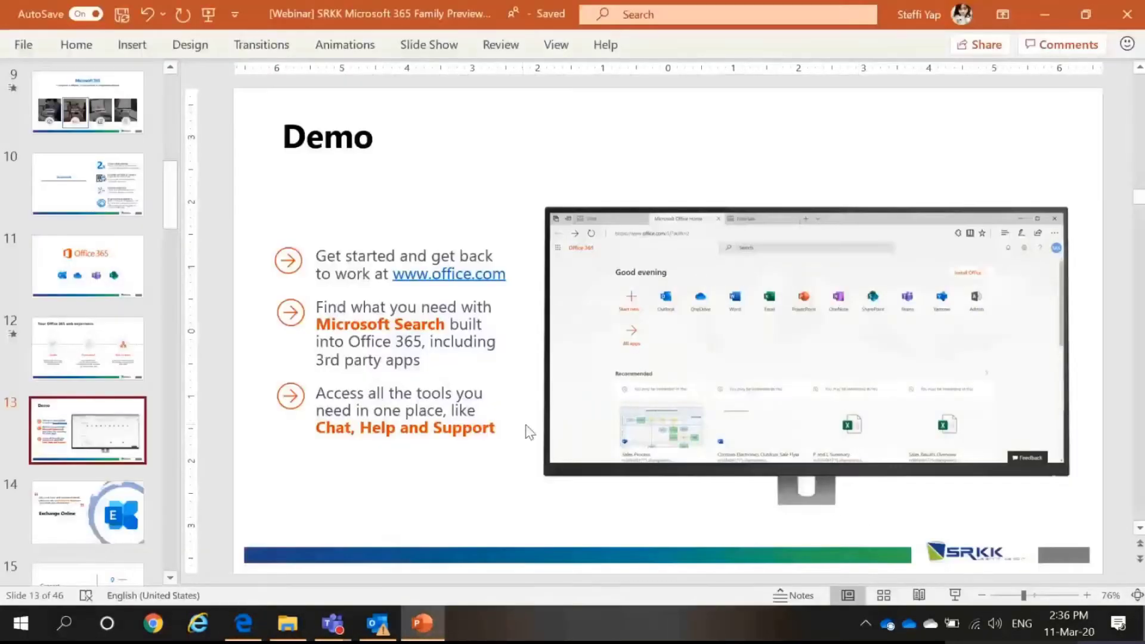
{"action": "left_click", "coordinate": [955, 594]}
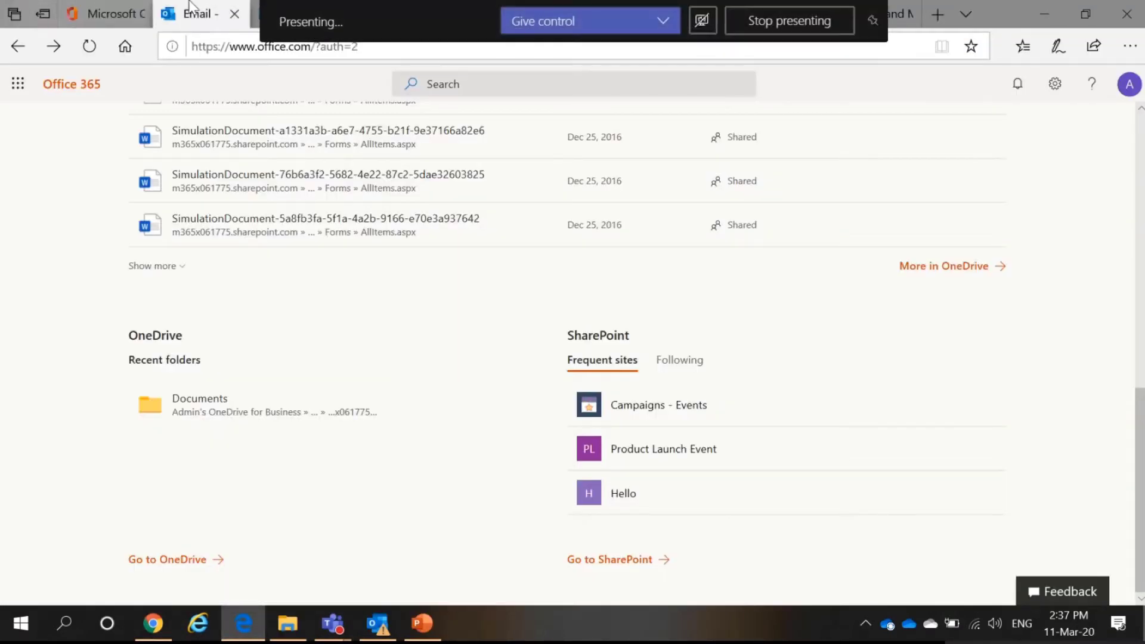
Open the Outlook on the web inbox and show its quick Settings pane
{"action": "left_click", "coordinate": [191, 9]}
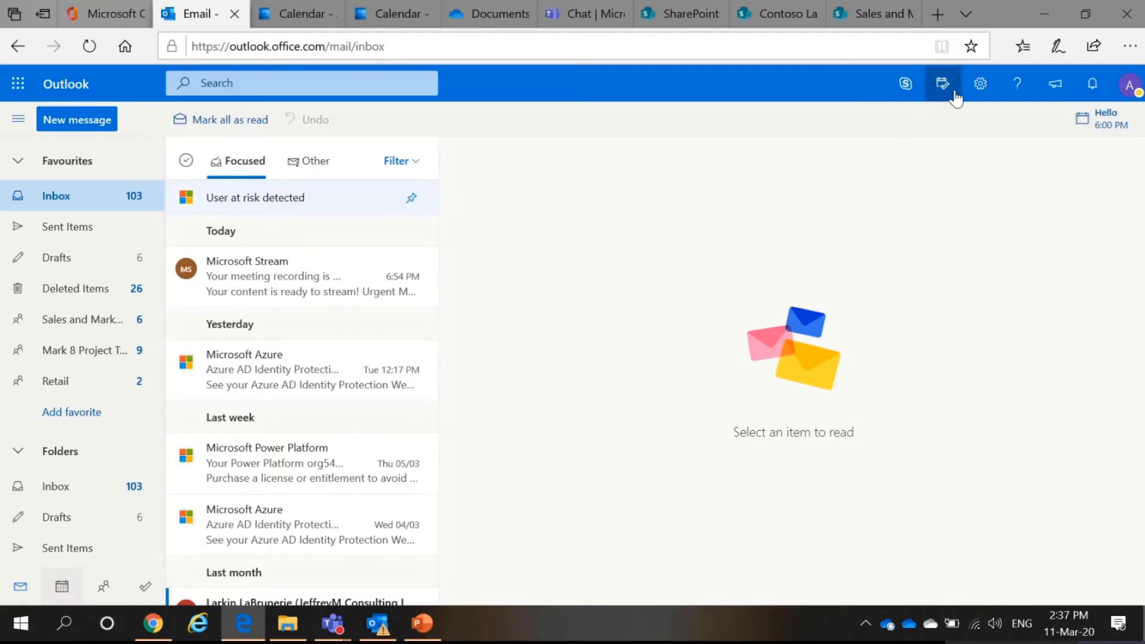
{"action": "left_click", "coordinate": [976, 95]}
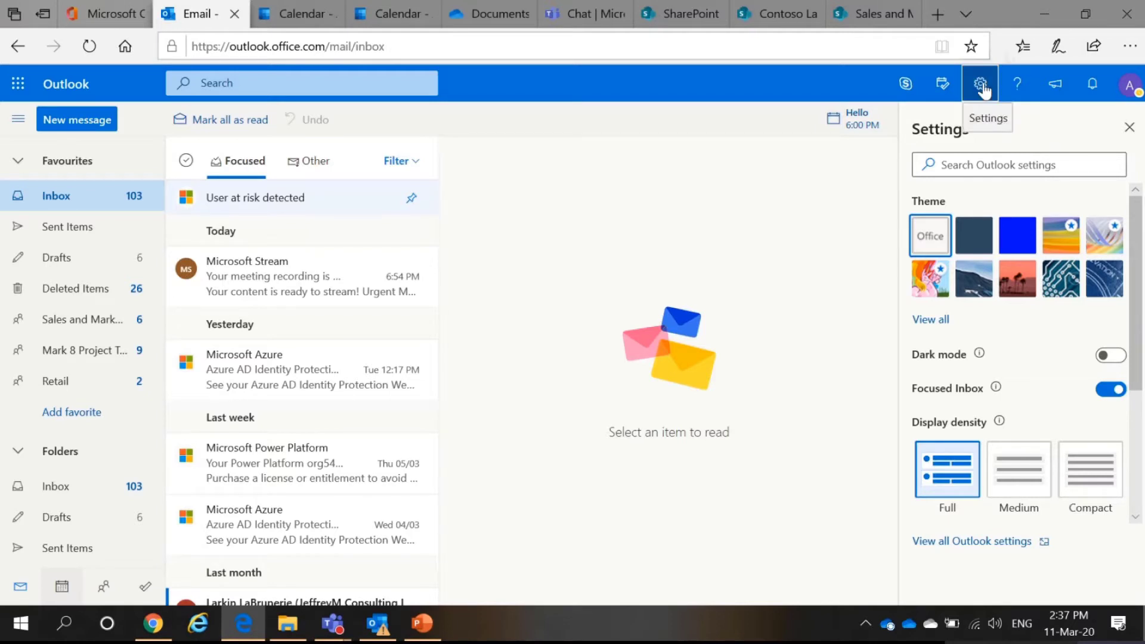
Turn on dark mode, close Settings, and open the Microsoft Stream meeting-recording message
{"action": "left_click", "coordinate": [1113, 356]}
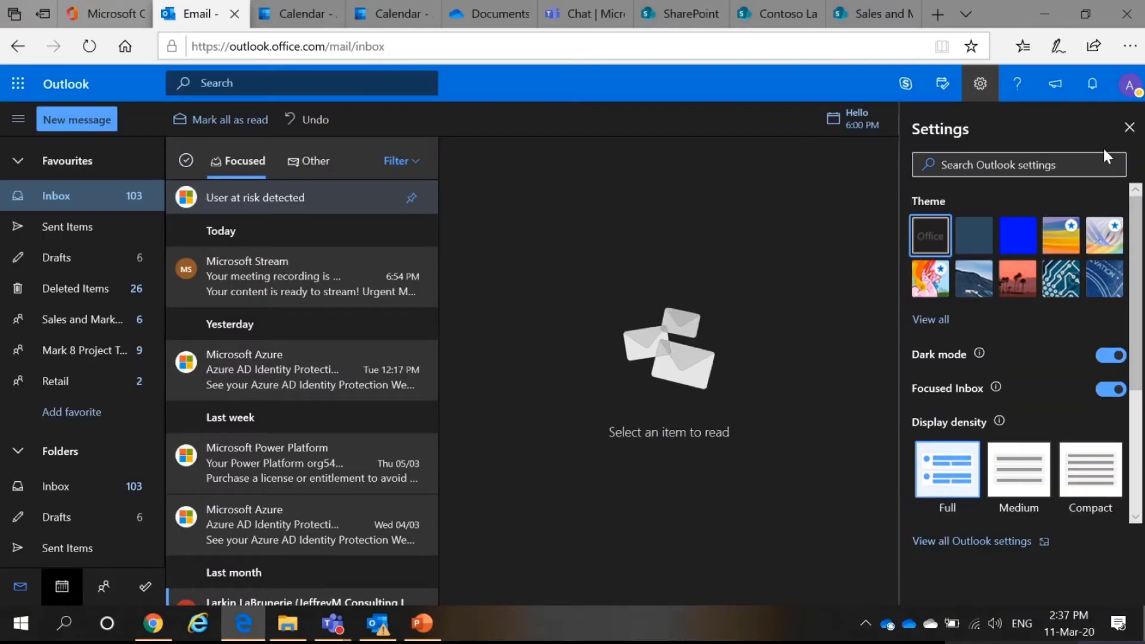
{"action": "left_click", "coordinate": [1129, 127]}
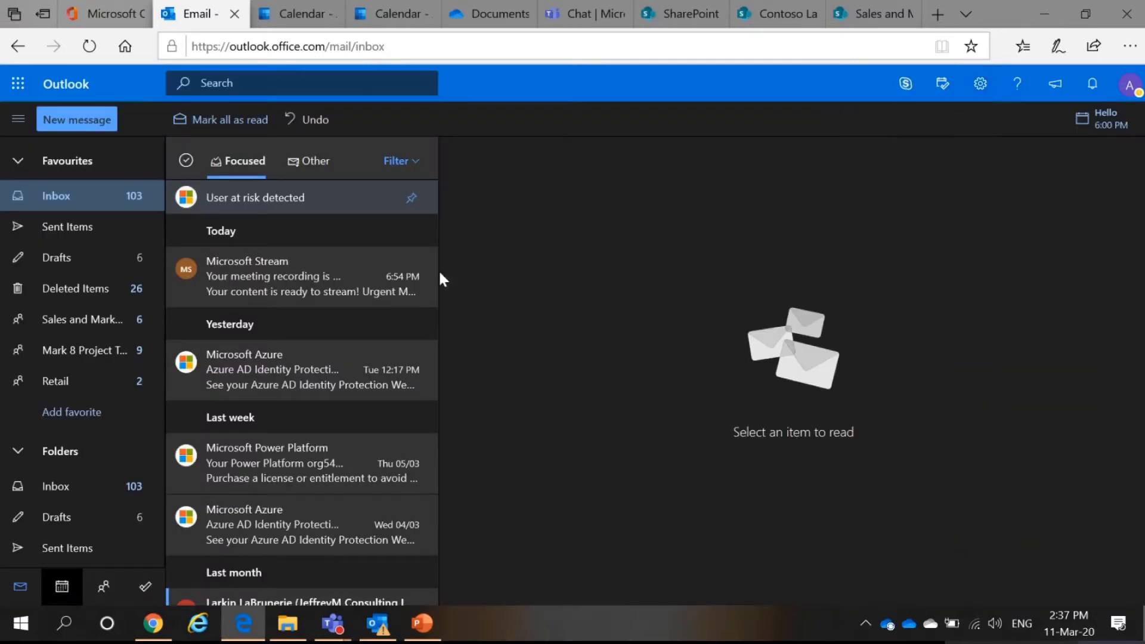
{"action": "left_click", "coordinate": [355, 275]}
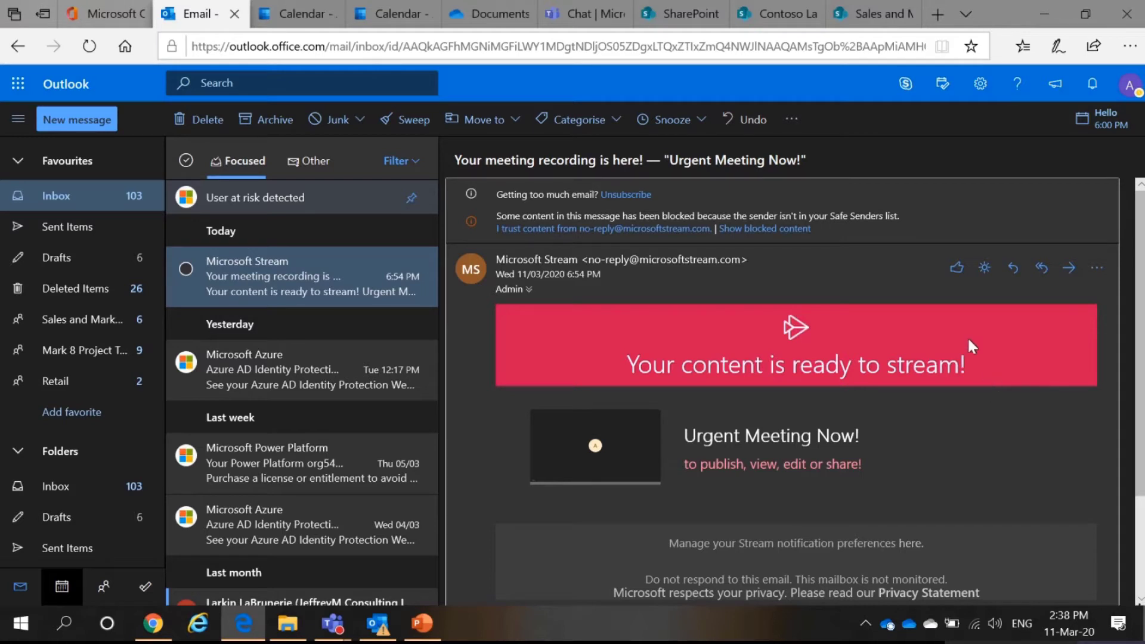
Toggle the message body's light background, then switch to desktop Outlook
{"action": "left_click", "coordinate": [985, 272]}
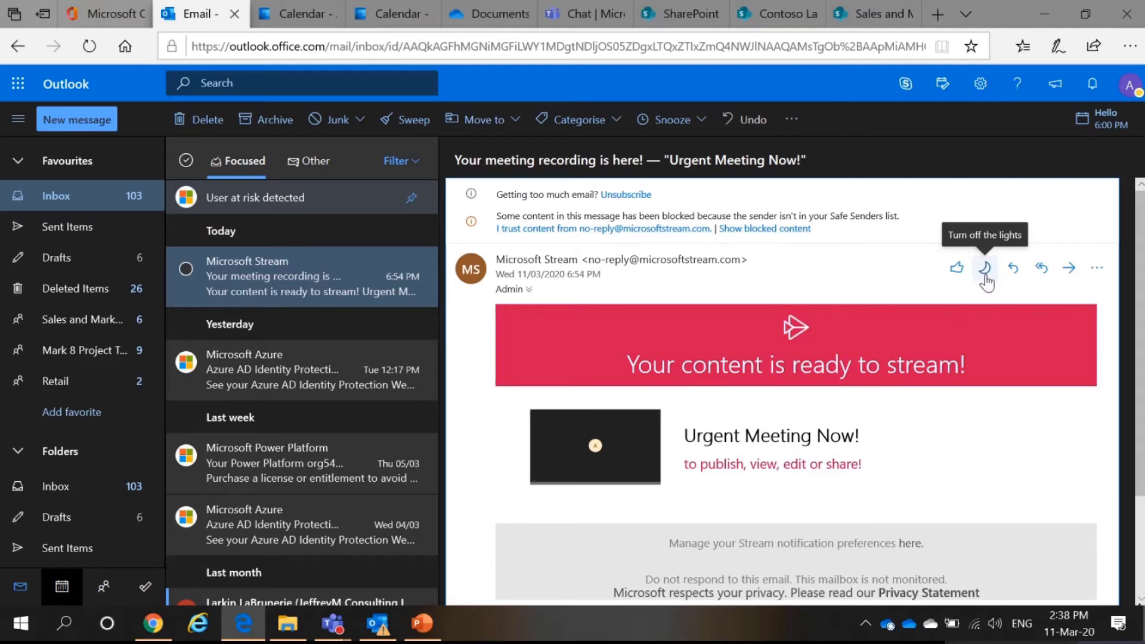
{"action": "left_click", "coordinate": [986, 274]}
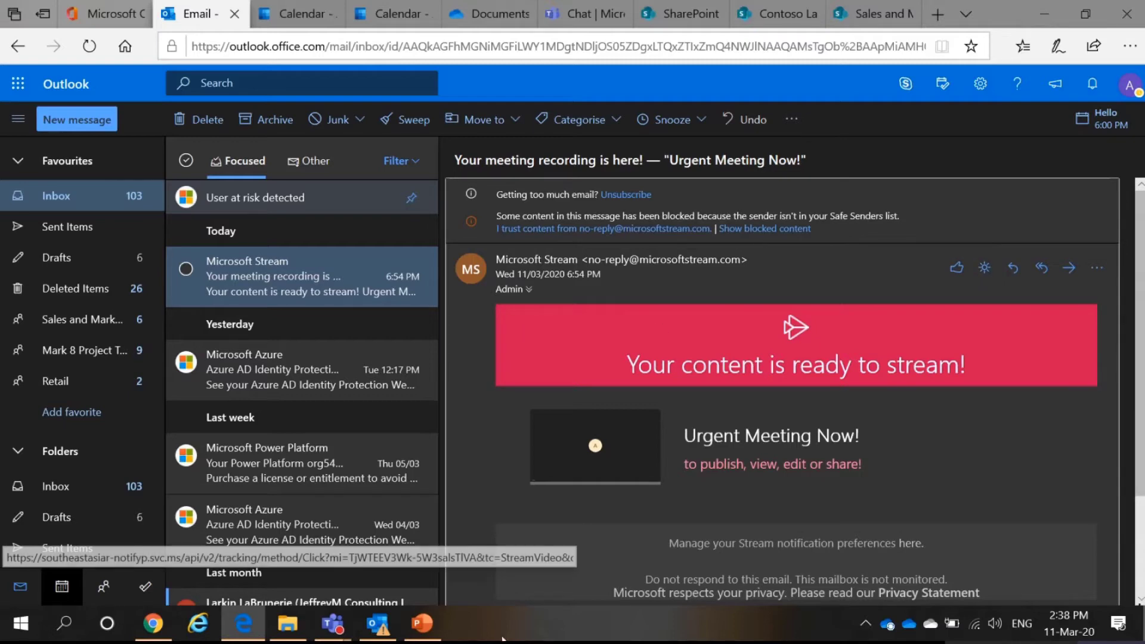
{"action": "left_click", "coordinate": [382, 627]}
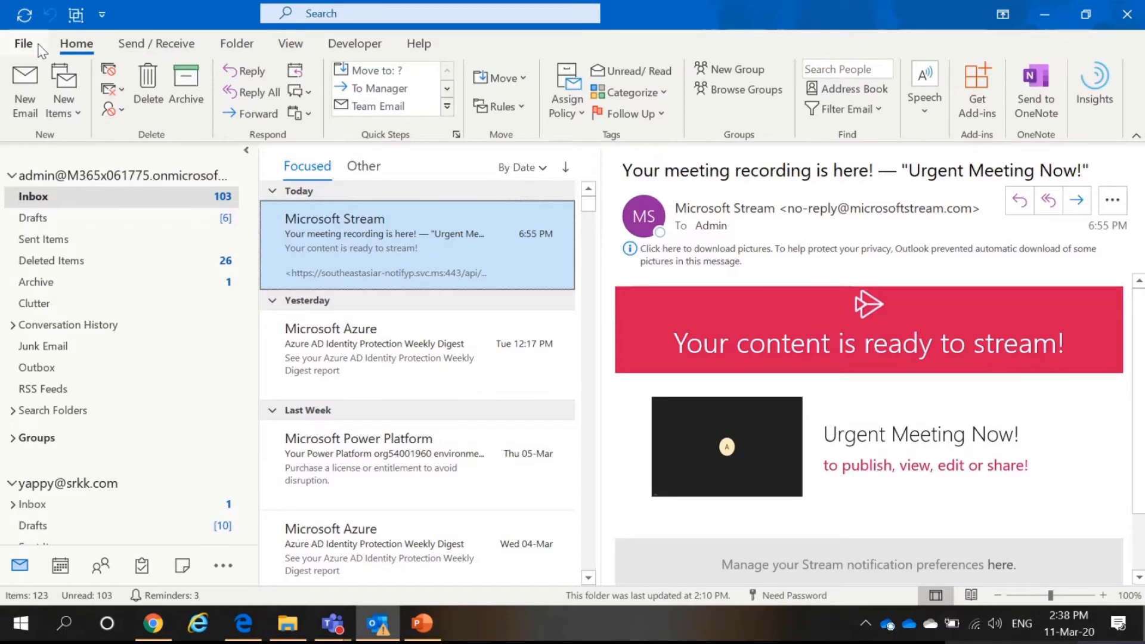
Set desktop Outlook's Office Theme to Dark Gray, then to Black, and save the options
{"action": "left_click", "coordinate": [24, 44]}
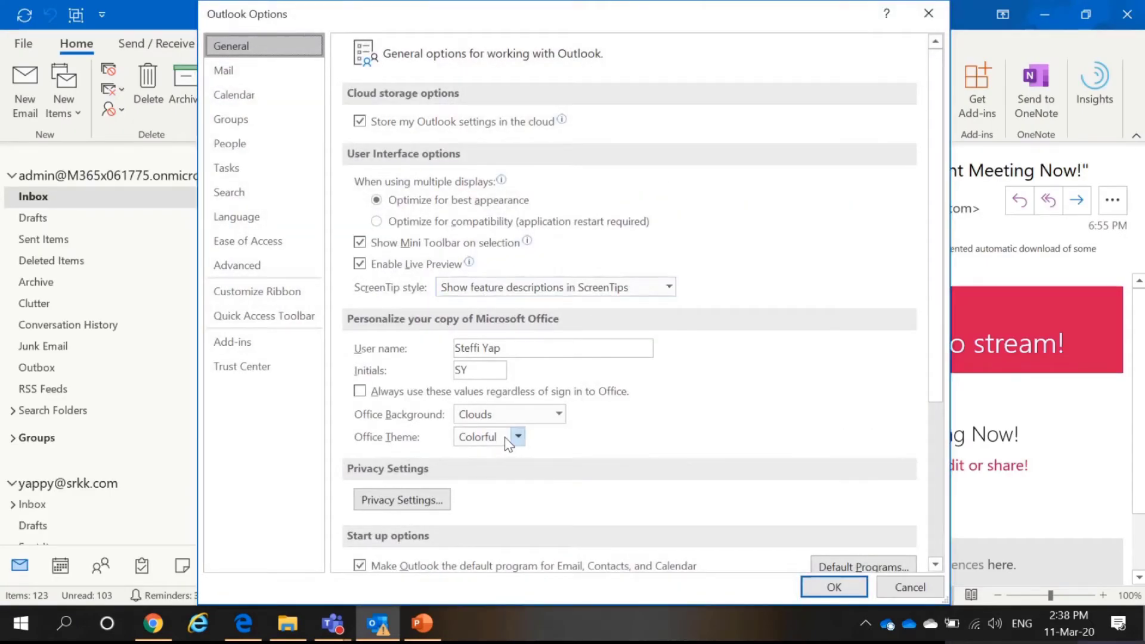
{"action": "left_click", "coordinate": [506, 439]}
{"action": "left_click", "coordinate": [507, 476]}
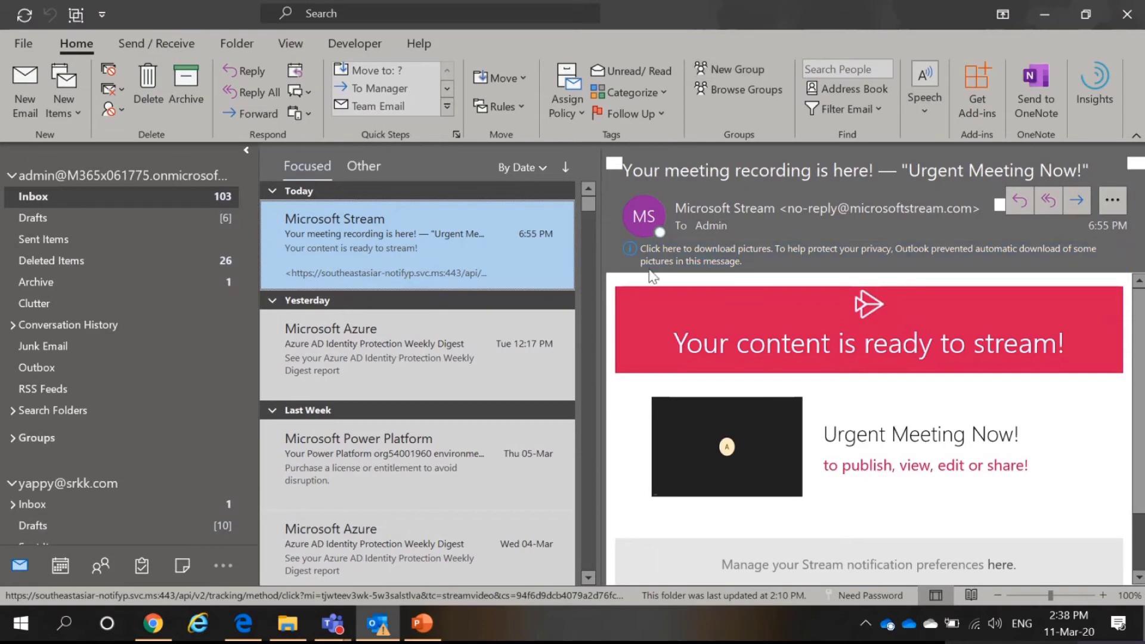
{"action": "double_click", "coordinate": [852, 9]}
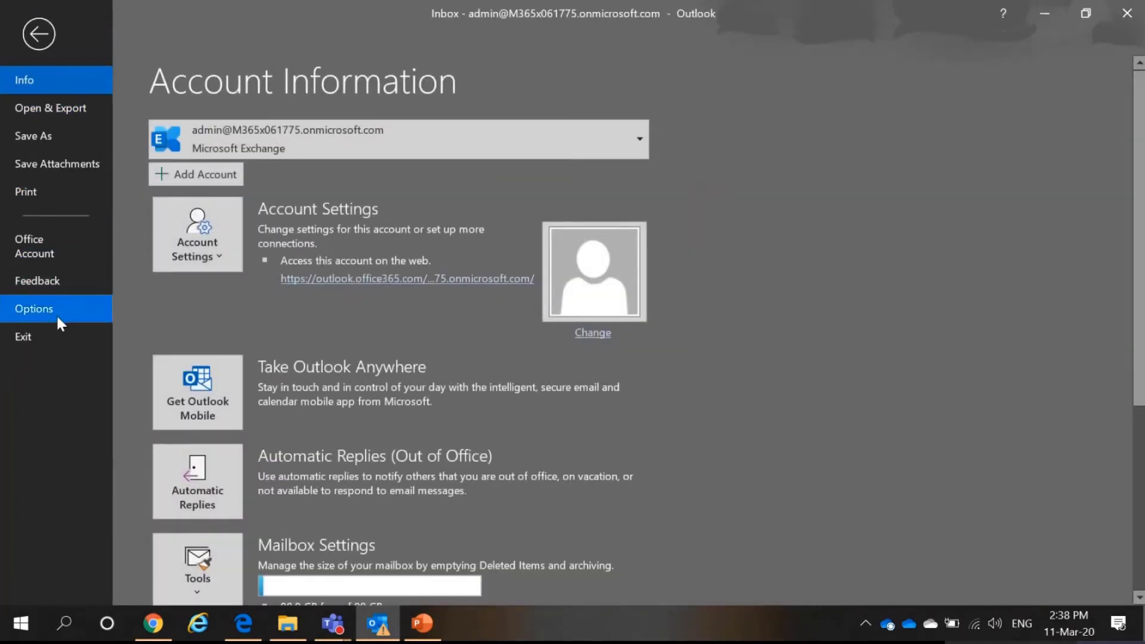
{"action": "left_click", "coordinate": [56, 314]}
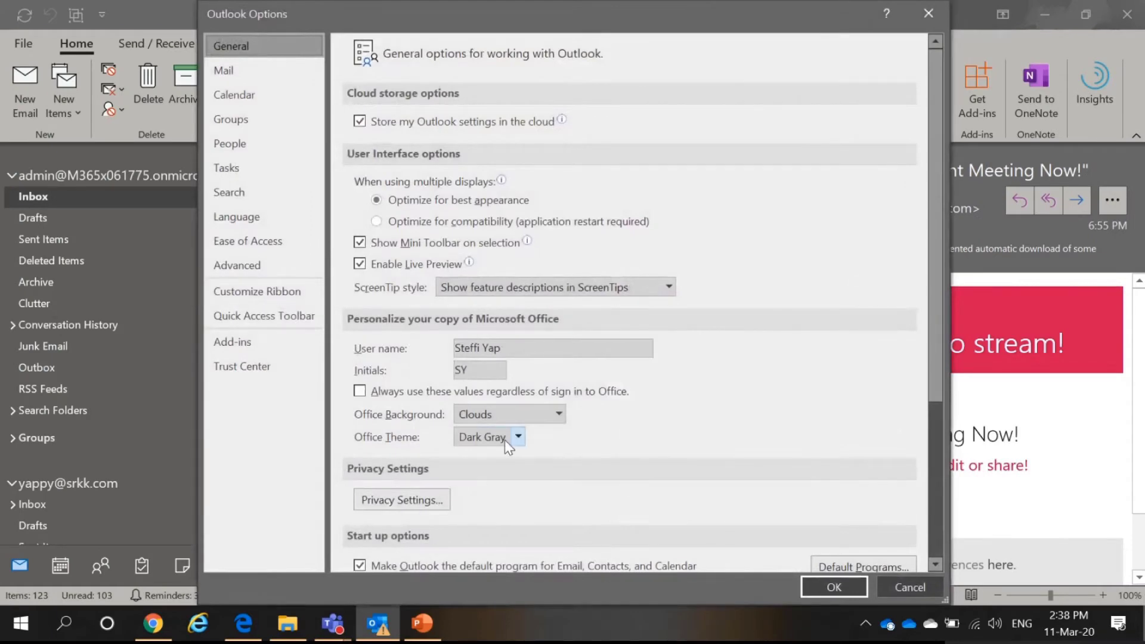
{"action": "left_click", "coordinate": [505, 440]}
{"action": "left_click", "coordinate": [483, 492]}
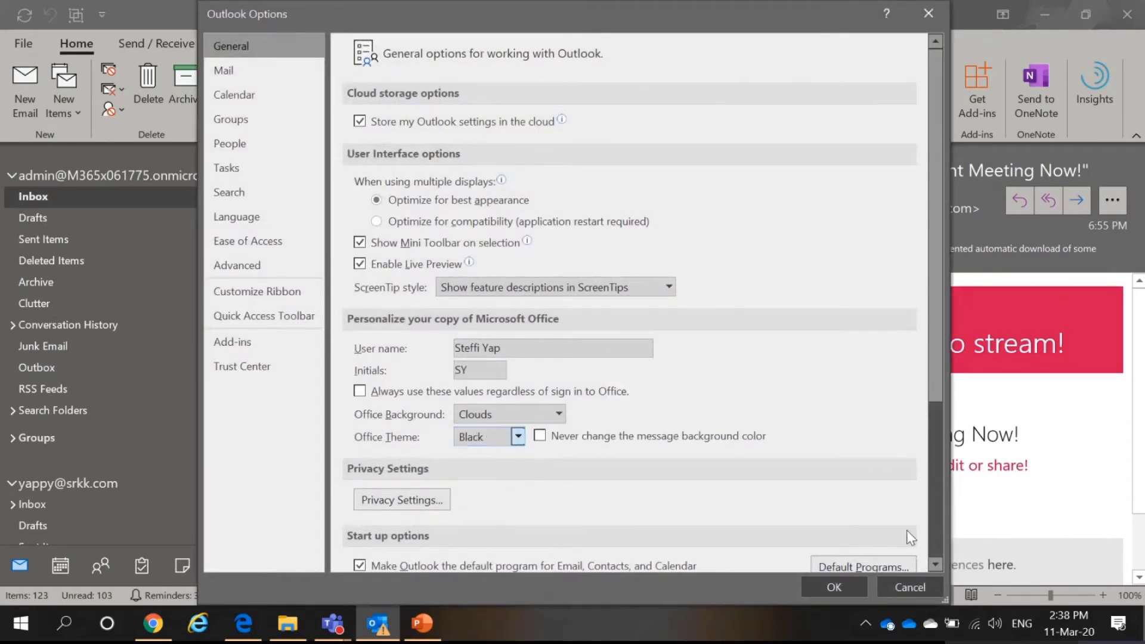
{"action": "left_click", "coordinate": [832, 583]}
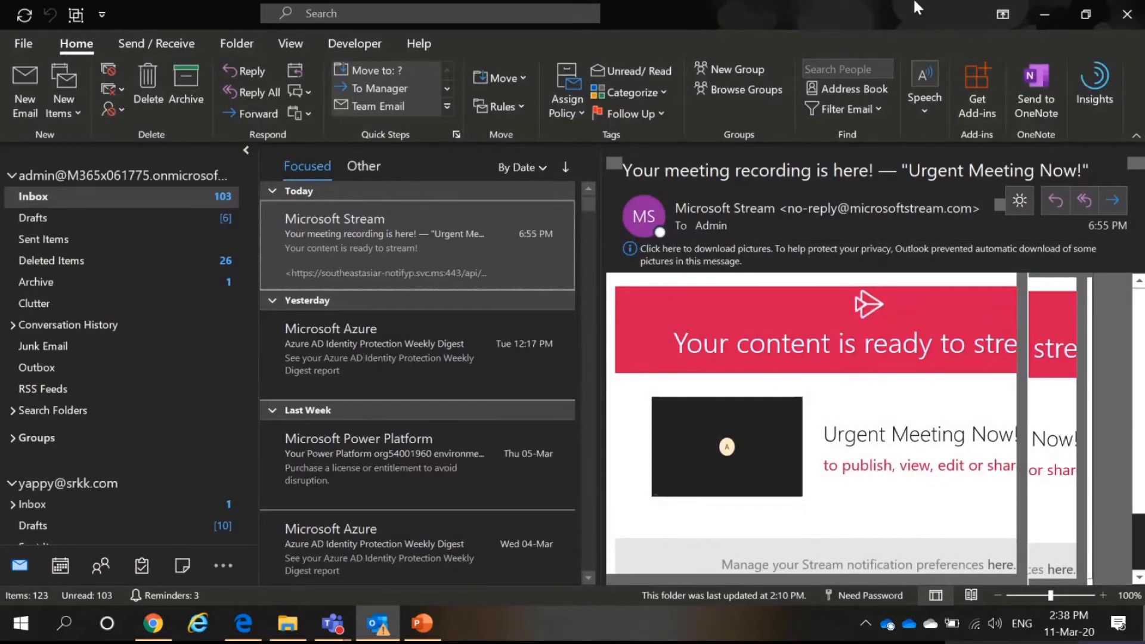
Re-maximize Outlook and toggle the message body background between white and dark
{"action": "left_click_drag", "start_coordinate": [914, 7], "coordinate": [864, 26]}
{"action": "left_click", "coordinate": [988, 16]}
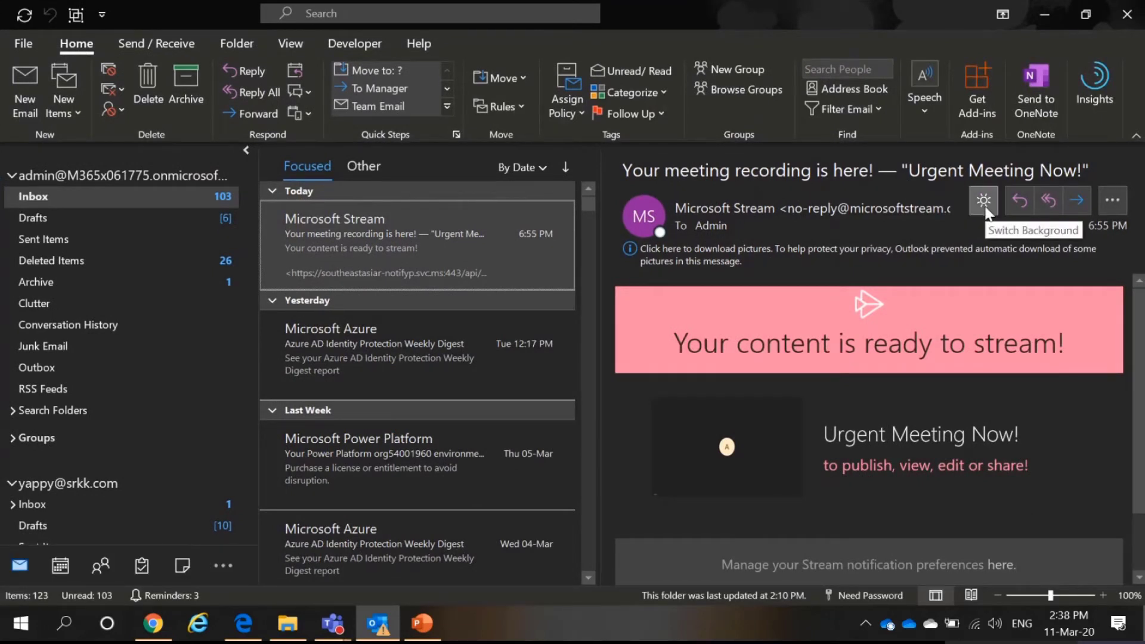
{"action": "left_click", "coordinate": [985, 204]}
{"action": "left_click", "coordinate": [985, 203]}
{"action": "left_click", "coordinate": [985, 203]}
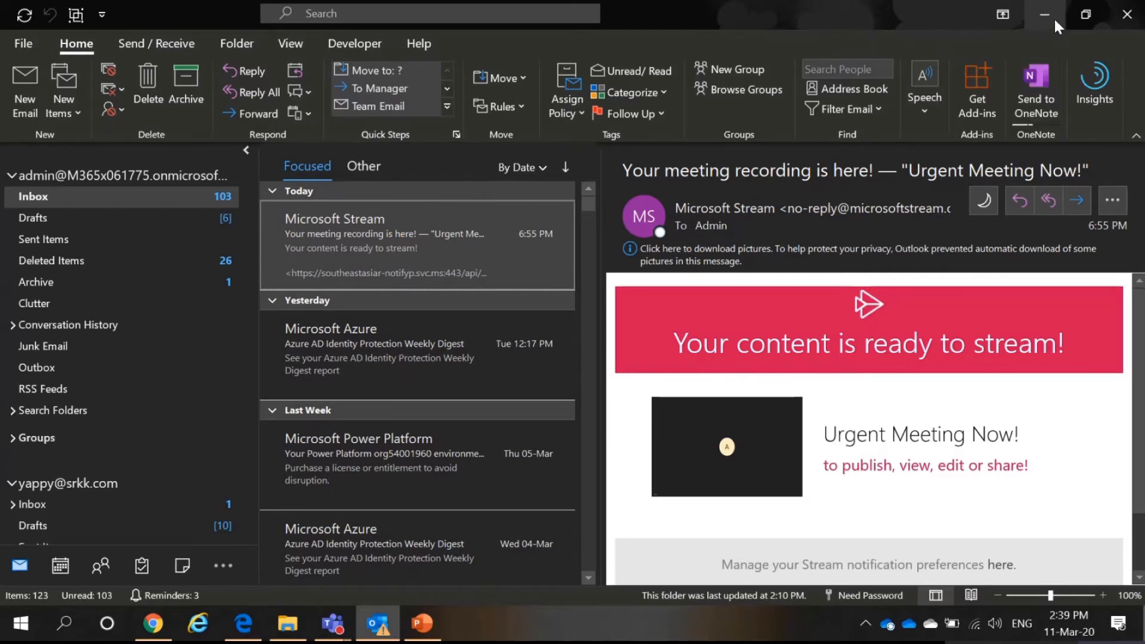
View Account Information, return to the inbox, and minimize desktop Outlook
{"action": "left_click", "coordinate": [20, 46]}
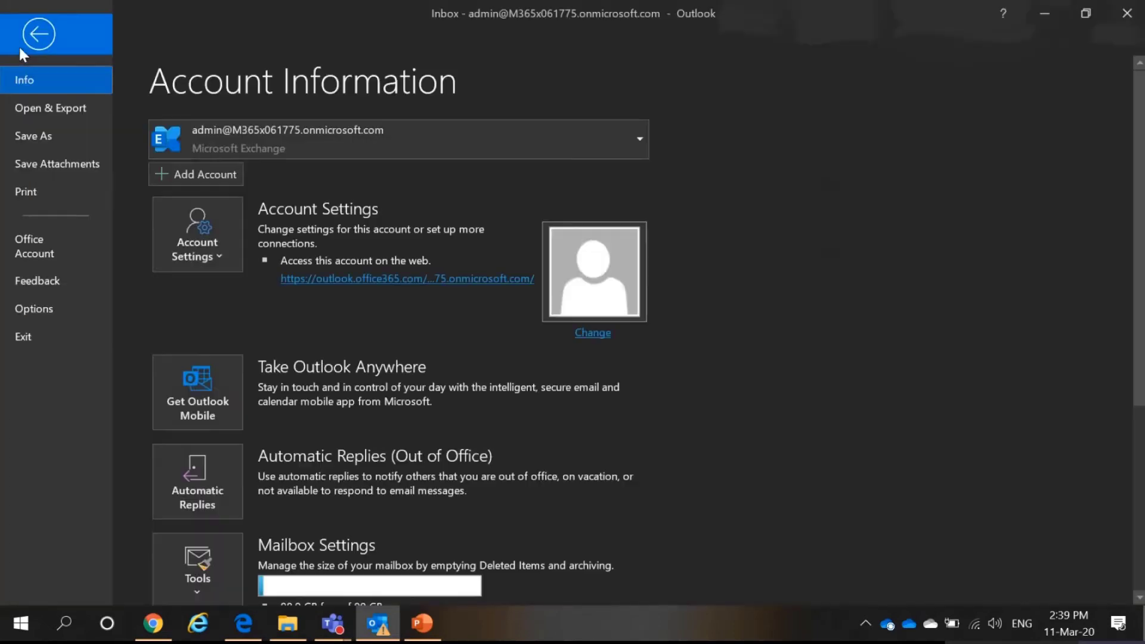
{"action": "left_click", "coordinate": [19, 44]}
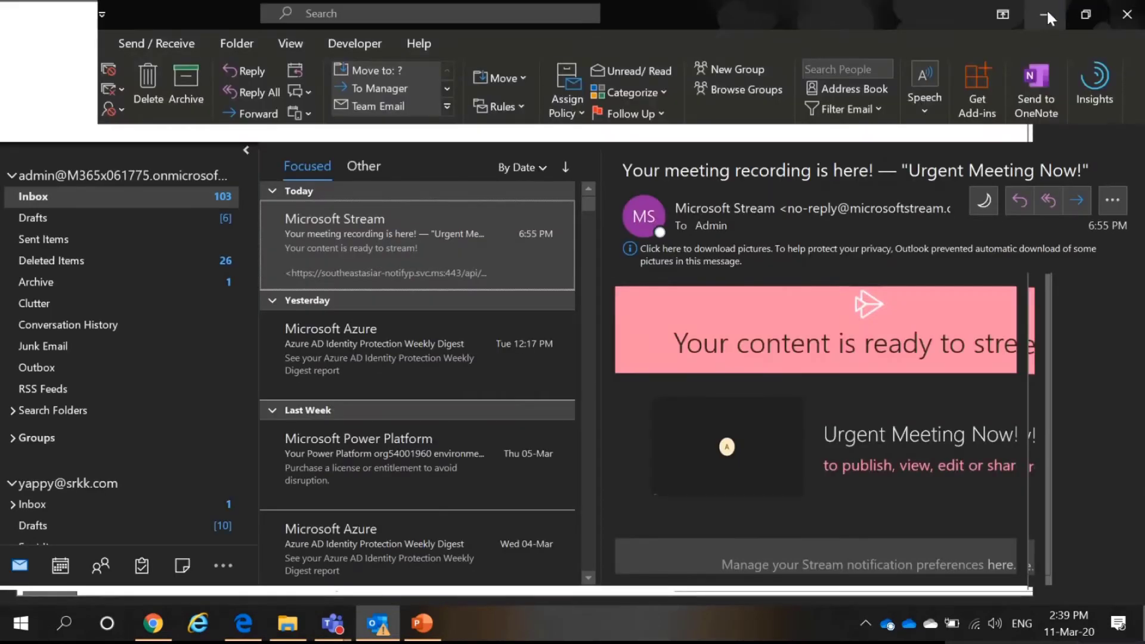
{"action": "left_click", "coordinate": [1047, 13]}
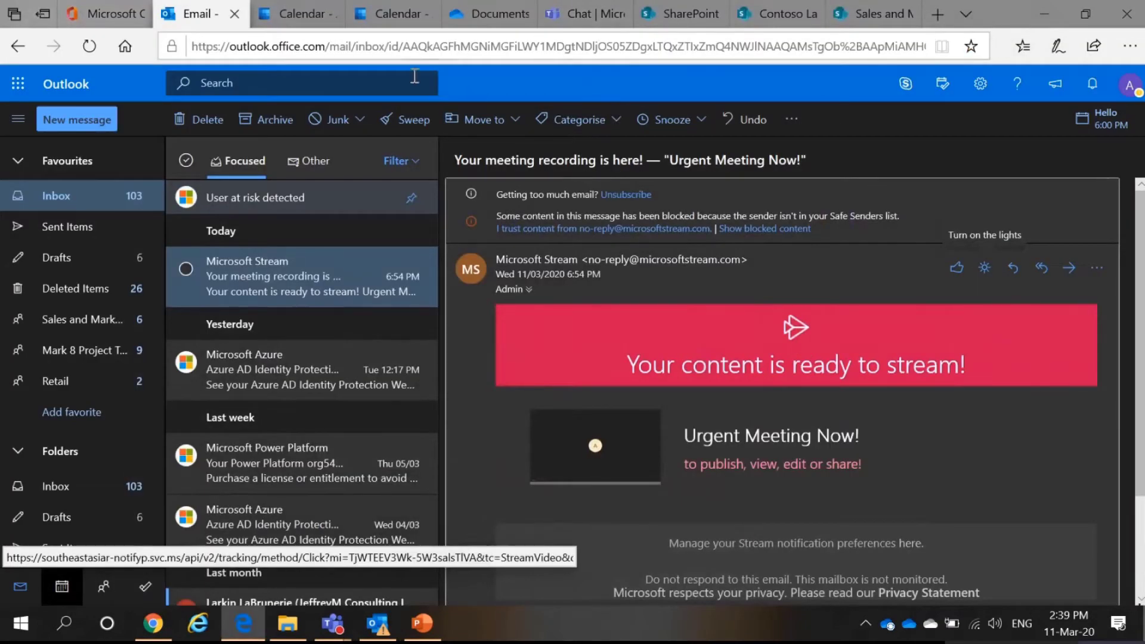
Show the 9–13 March 2020 work-week calendar and start a new event
{"action": "left_click", "coordinate": [291, 18]}
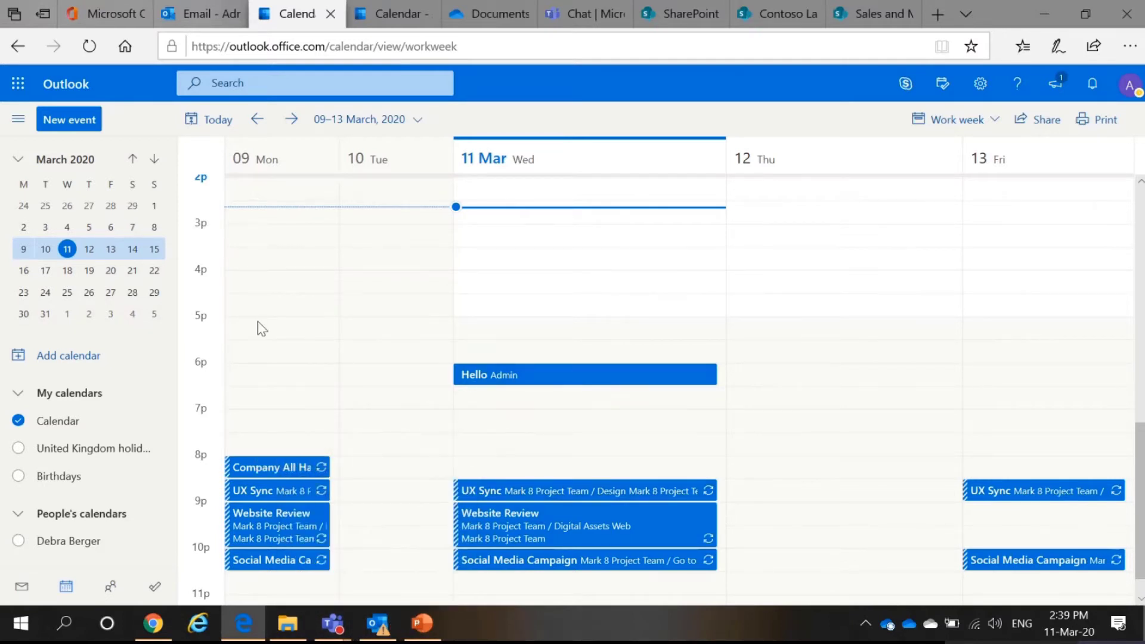
{"action": "left_click", "coordinate": [99, 121]}
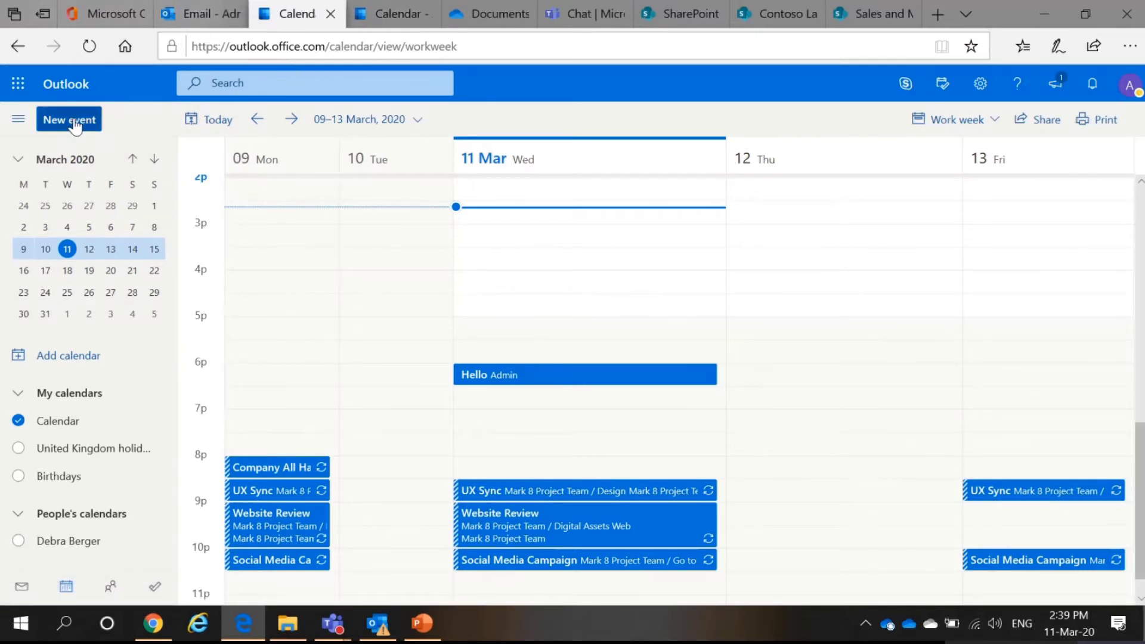
Turn on the Teams meeting toggle for the Friday 13 March 10:00 PM event
{"action": "left_click", "coordinate": [388, 13]}
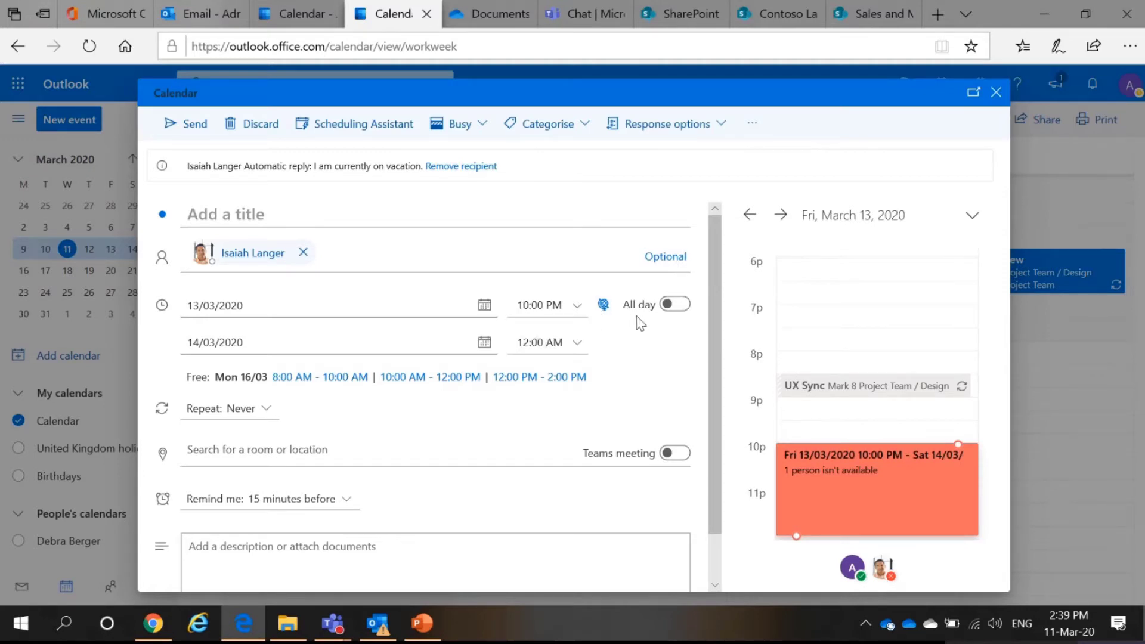
{"action": "left_click_drag", "start_coordinate": [714, 364], "coordinate": [714, 418]}
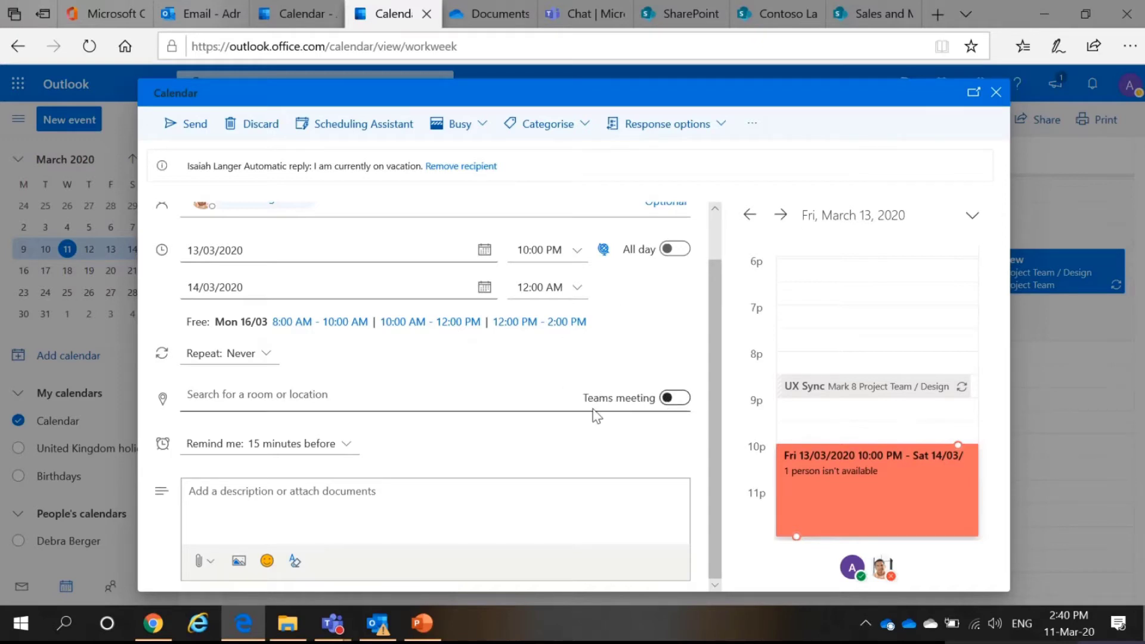
{"action": "left_click", "coordinate": [676, 398]}
Bring desktop Outlook forward and show its calendar for the 9–13 March 2020 work week
{"action": "left_click", "coordinate": [378, 622]}
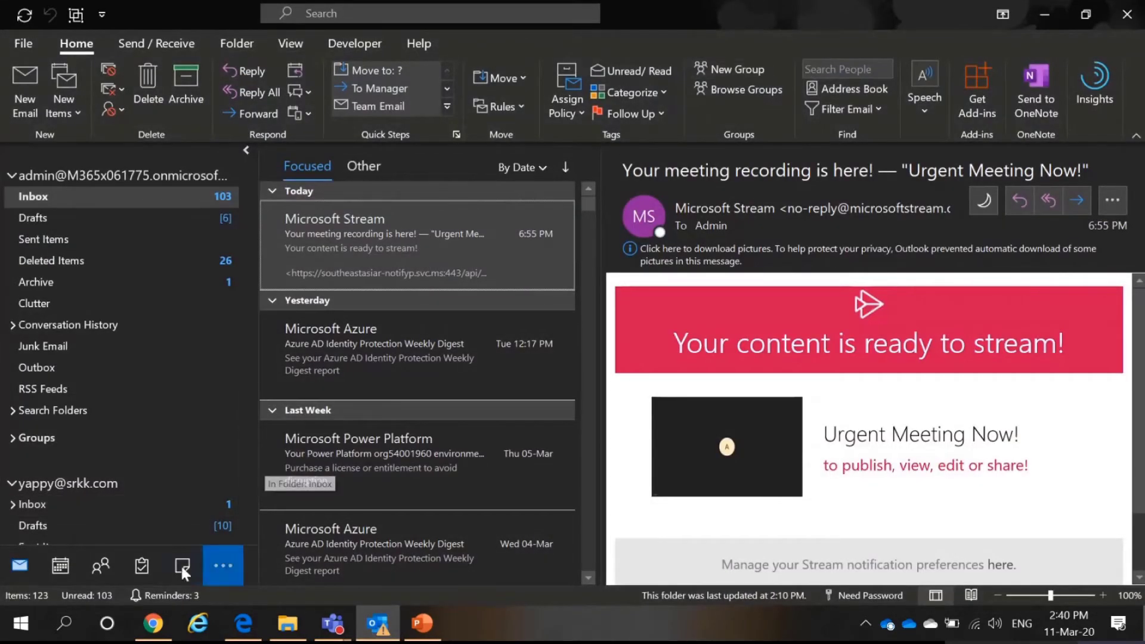
{"action": "left_click", "coordinate": [62, 567]}
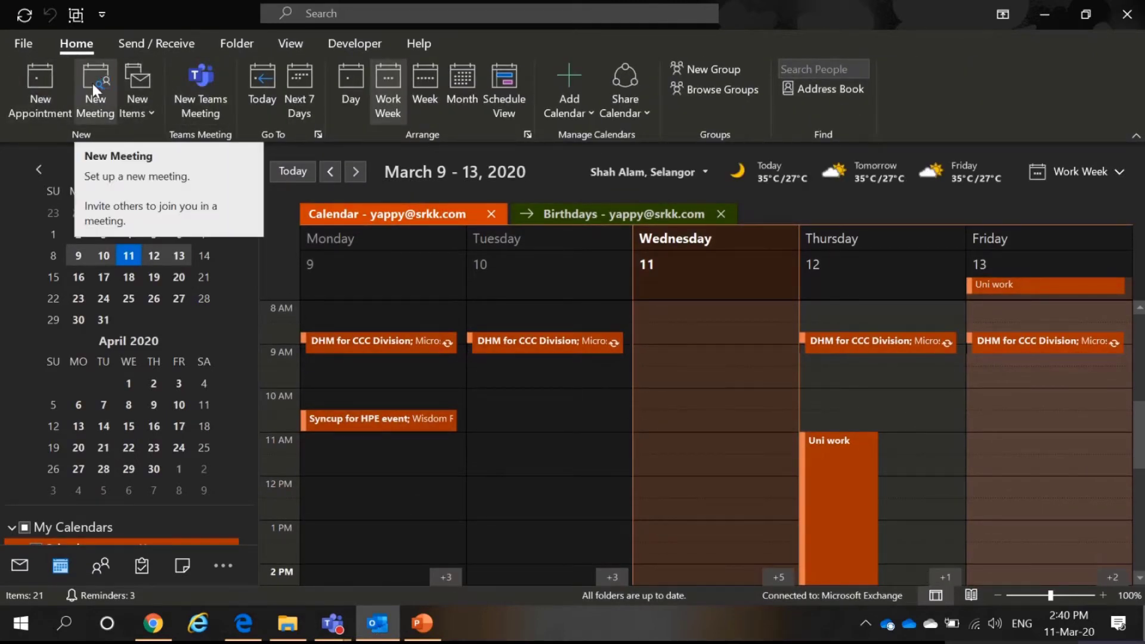
Start a new meeting with a white message body and add a recent contact as required attendee
{"action": "left_click", "coordinate": [92, 105]}
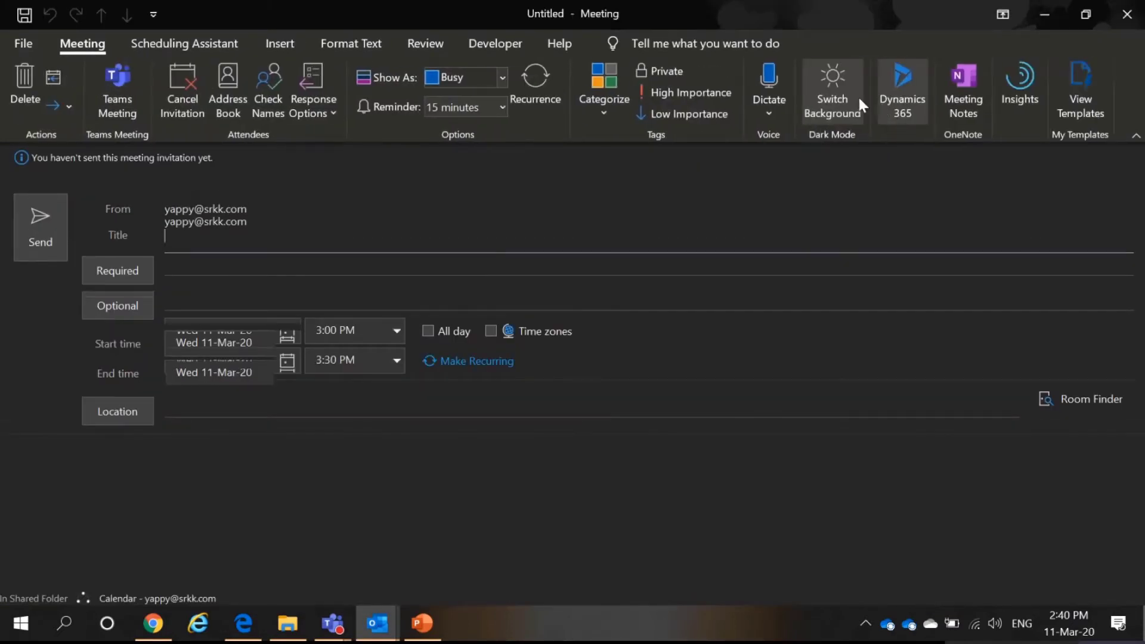
{"action": "left_click", "coordinate": [851, 90]}
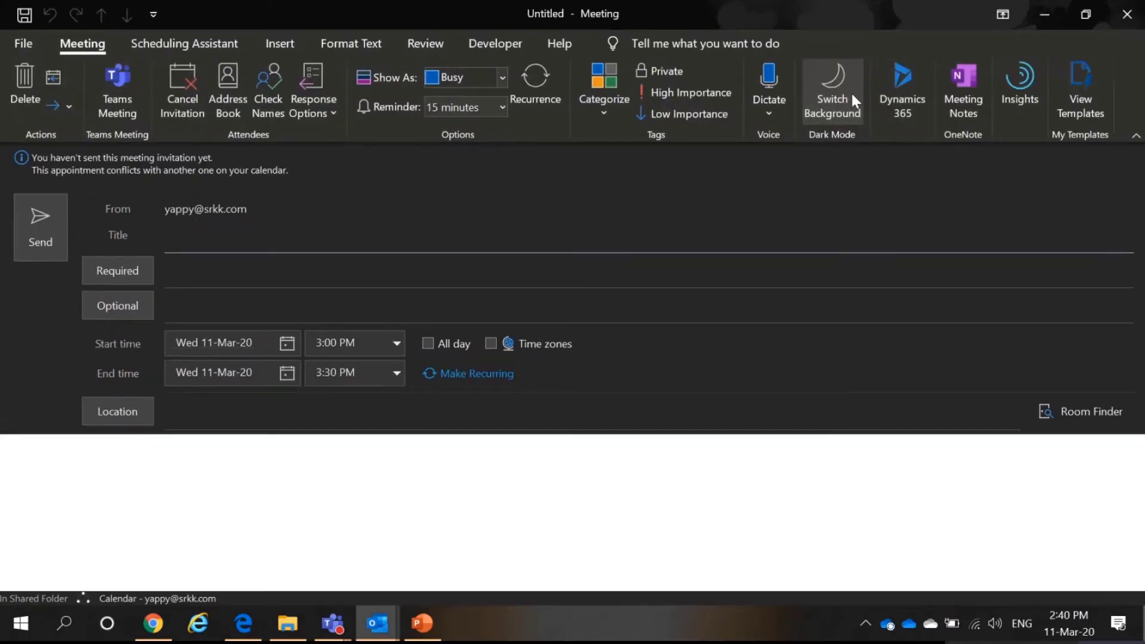
{"action": "left_click", "coordinate": [229, 255]}
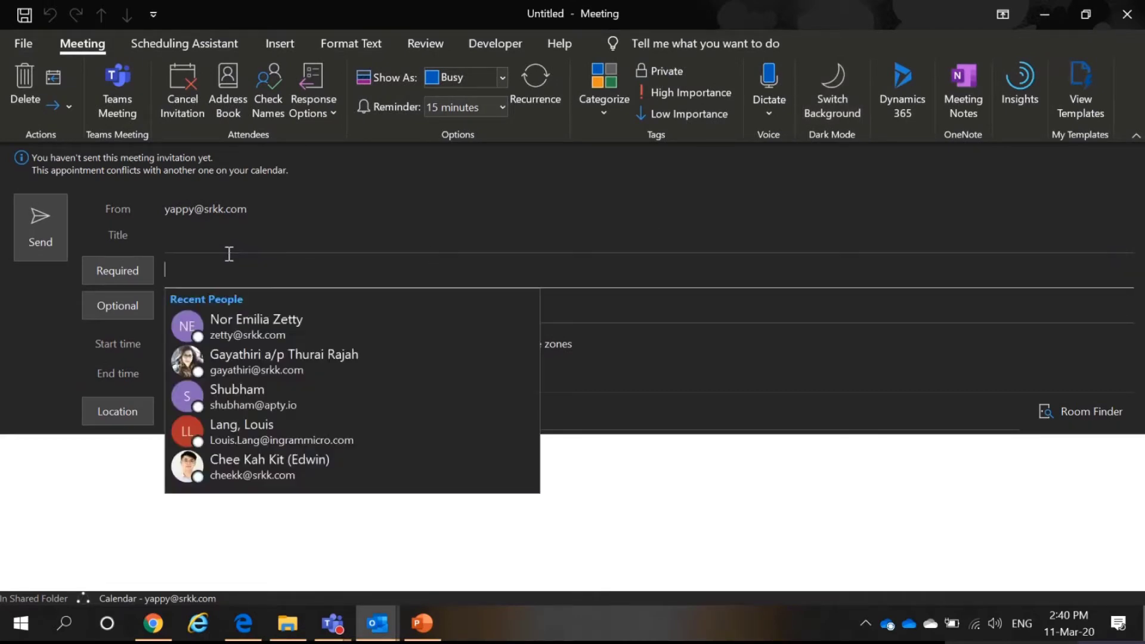
{"action": "left_click", "coordinate": [245, 317]}
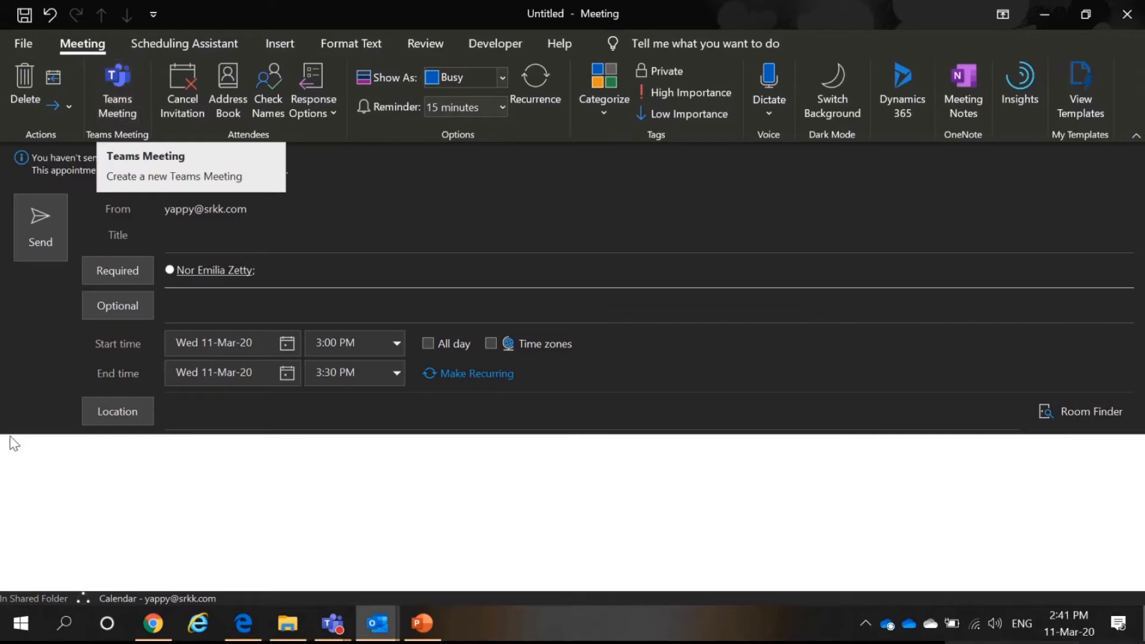
{"action": "left_click", "coordinate": [209, 44]}
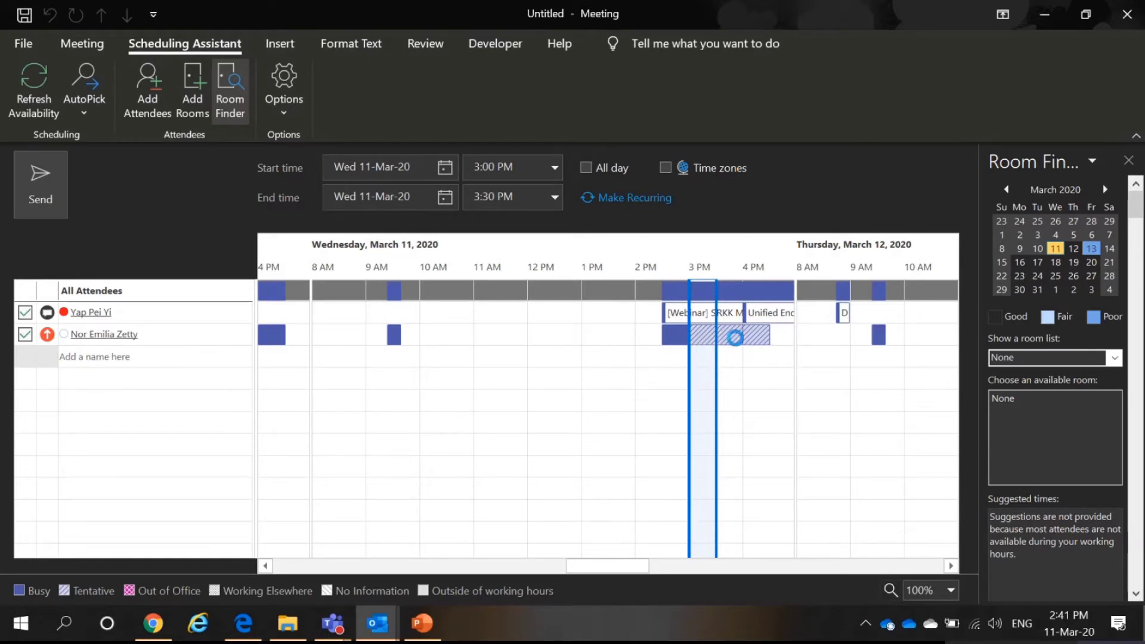
{"action": "mouse_move", "coordinate": [716, 331]}
{"action": "left_click", "coordinate": [105, 44]}
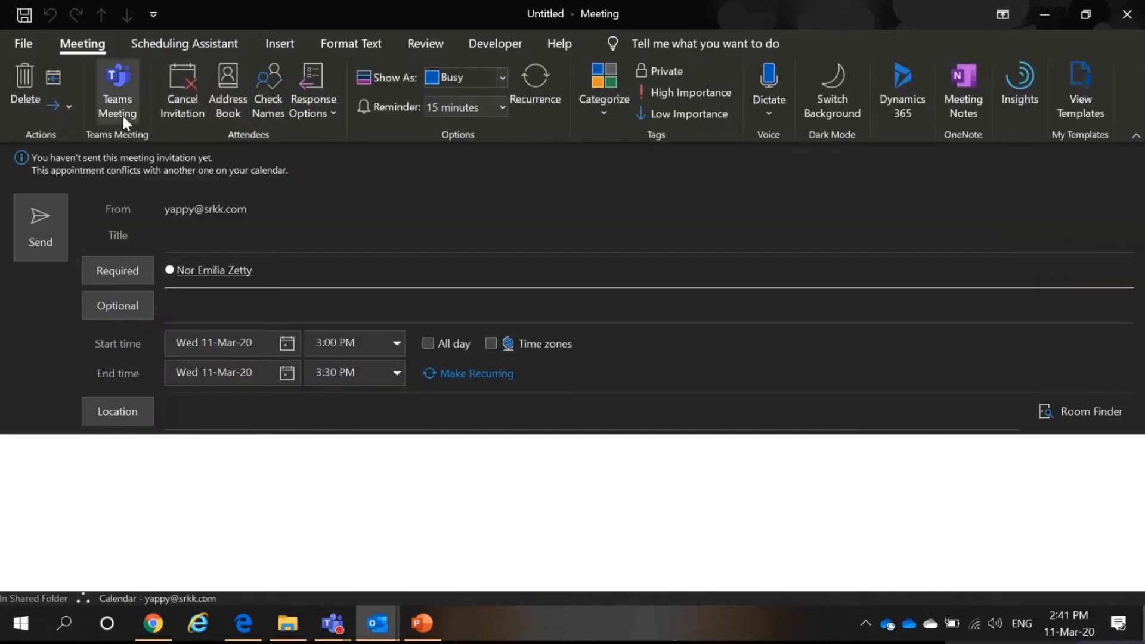
Make the meeting a Teams meeting and highlight its dial-in number and conference ID
{"action": "left_click", "coordinate": [121, 114]}
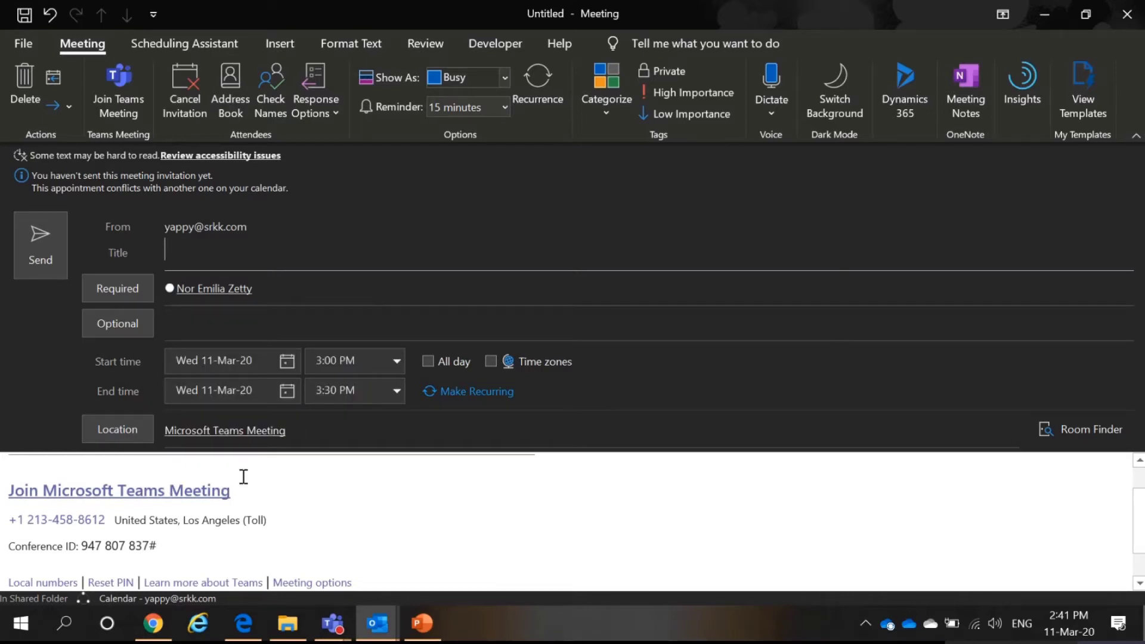
{"action": "left_click_drag", "start_coordinate": [102, 521], "coordinate": [2, 520]}
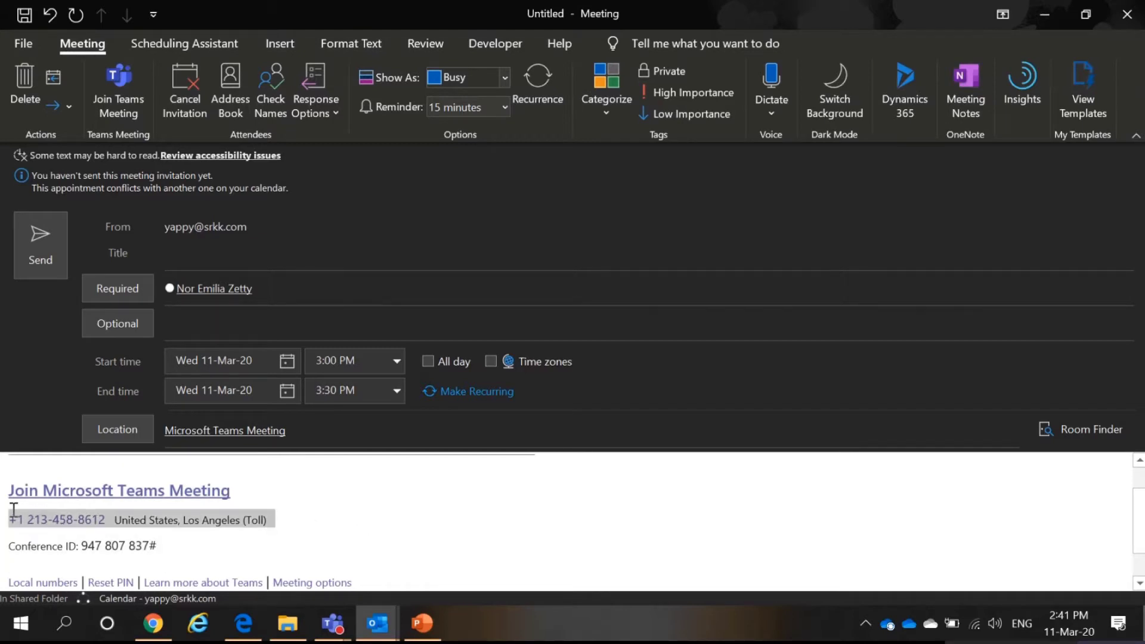
{"action": "left_click", "coordinate": [232, 541]}
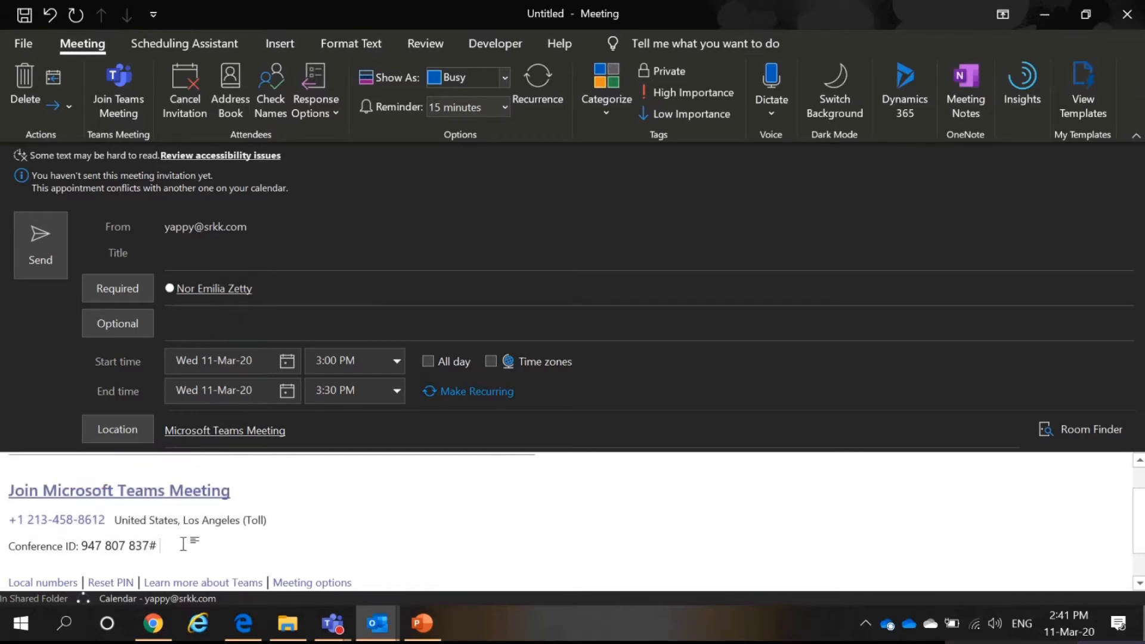
{"action": "left_click_drag", "start_coordinate": [183, 544], "coordinate": [80, 540]}
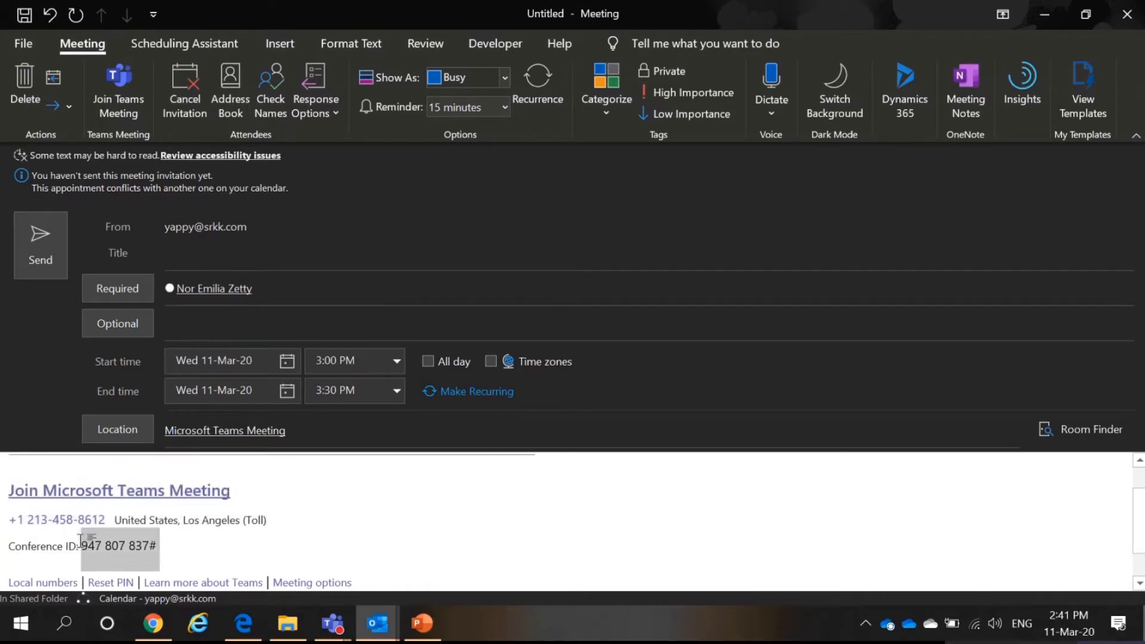
{"action": "left_click", "coordinate": [303, 553]}
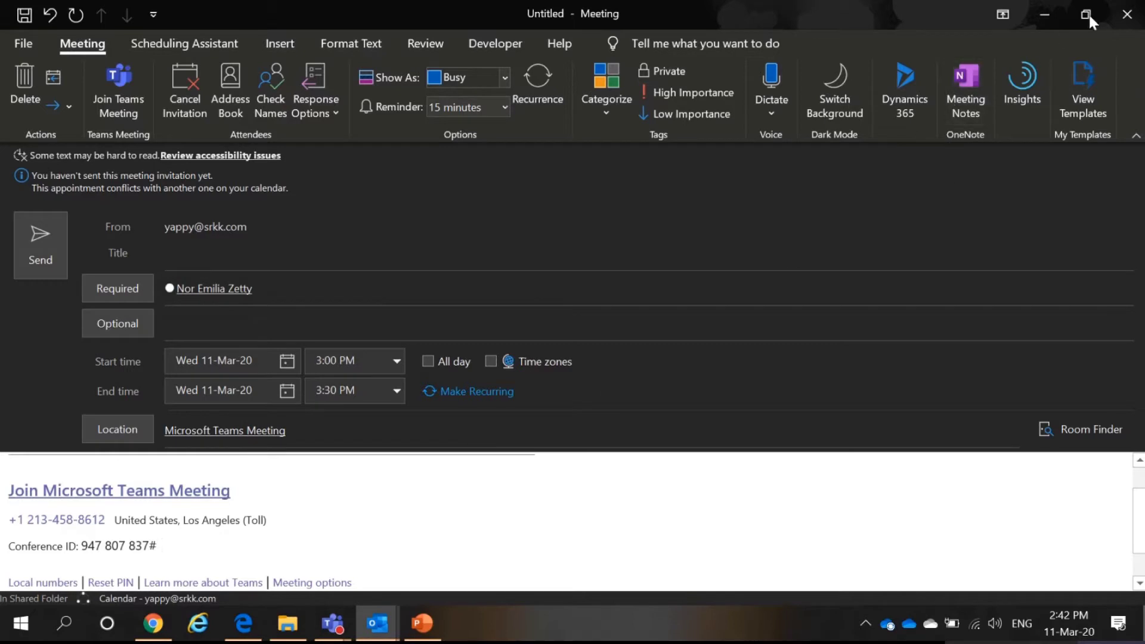
Discard the meeting without saving and return to the mail inbox
{"action": "left_click", "coordinate": [1126, 18]}
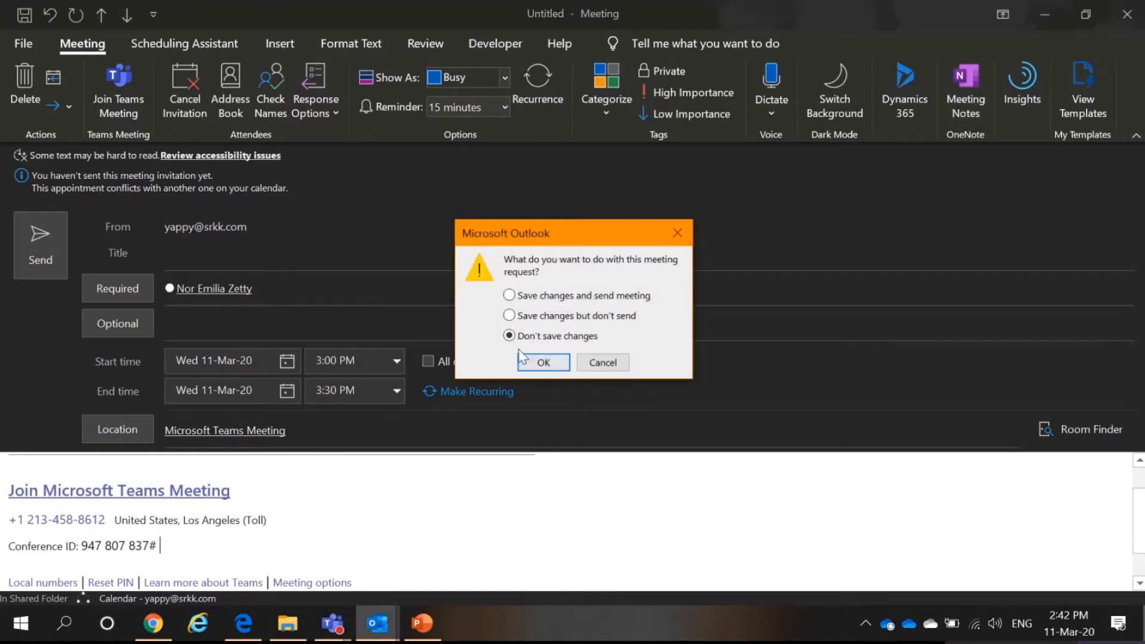
{"action": "left_click", "coordinate": [543, 363]}
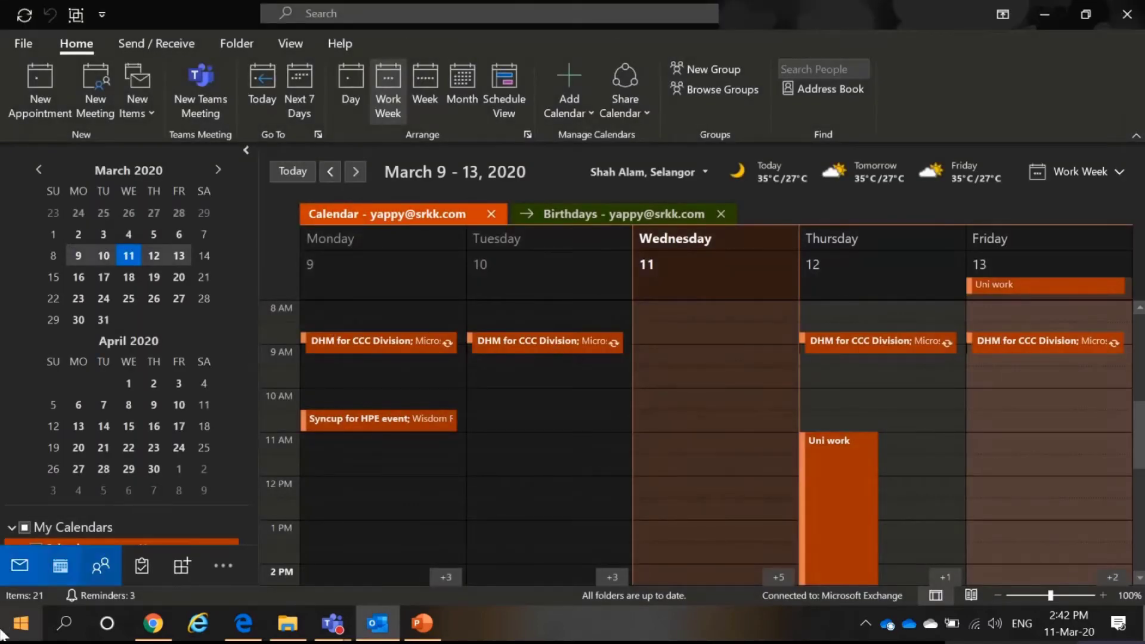
{"action": "left_click", "coordinate": [34, 563]}
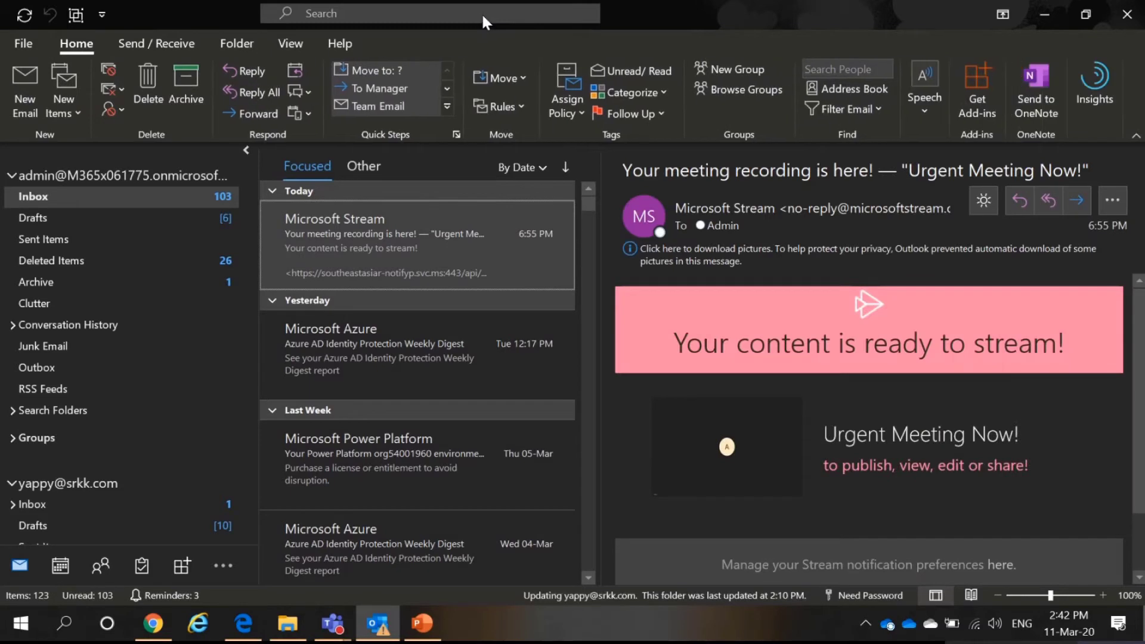
Search both accounts' mailboxes for 'myanalytics' and pick the MyAnalytics suggestion
{"action": "left_click", "coordinate": [482, 13]}
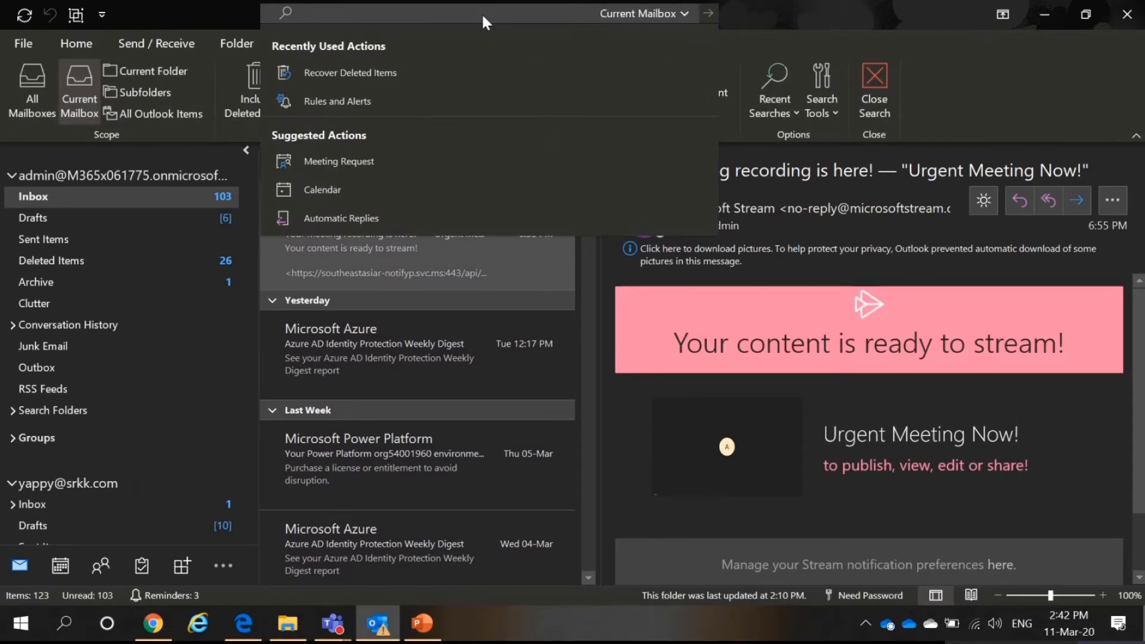
{"action": "type", "text": "myanalytics"}
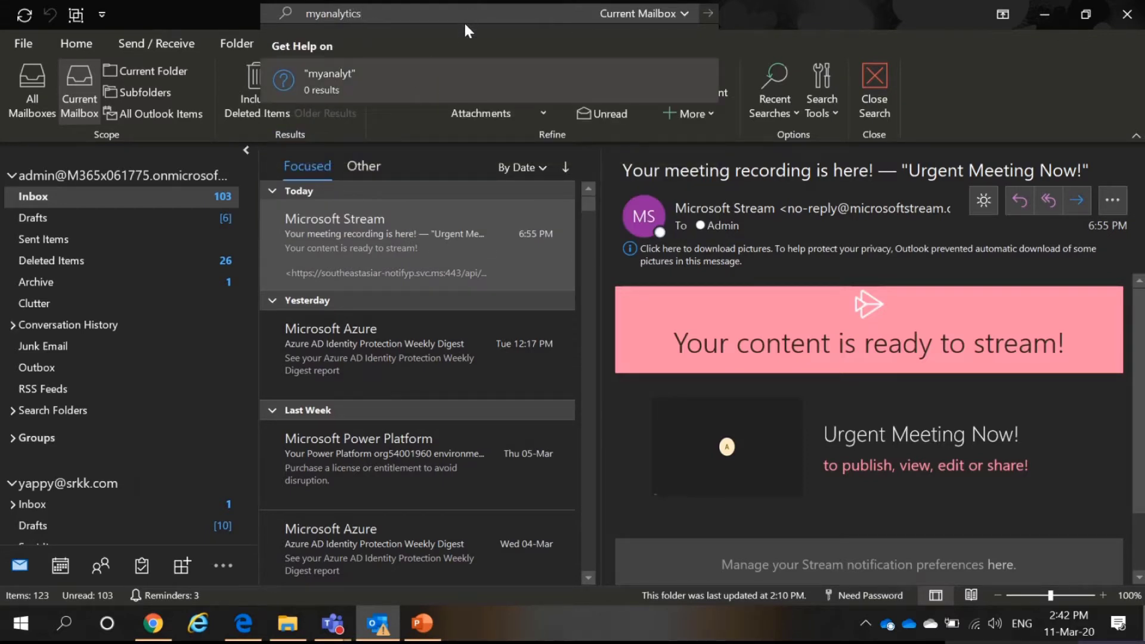
{"action": "left_click", "coordinate": [65, 504]}
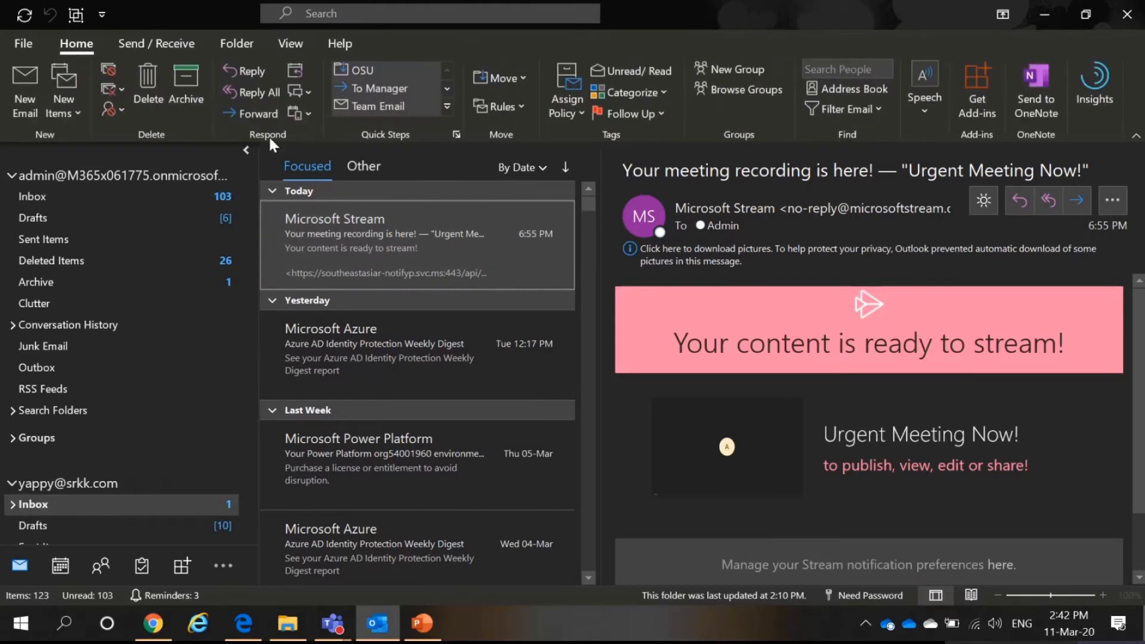
{"action": "left_click", "coordinate": [365, 15]}
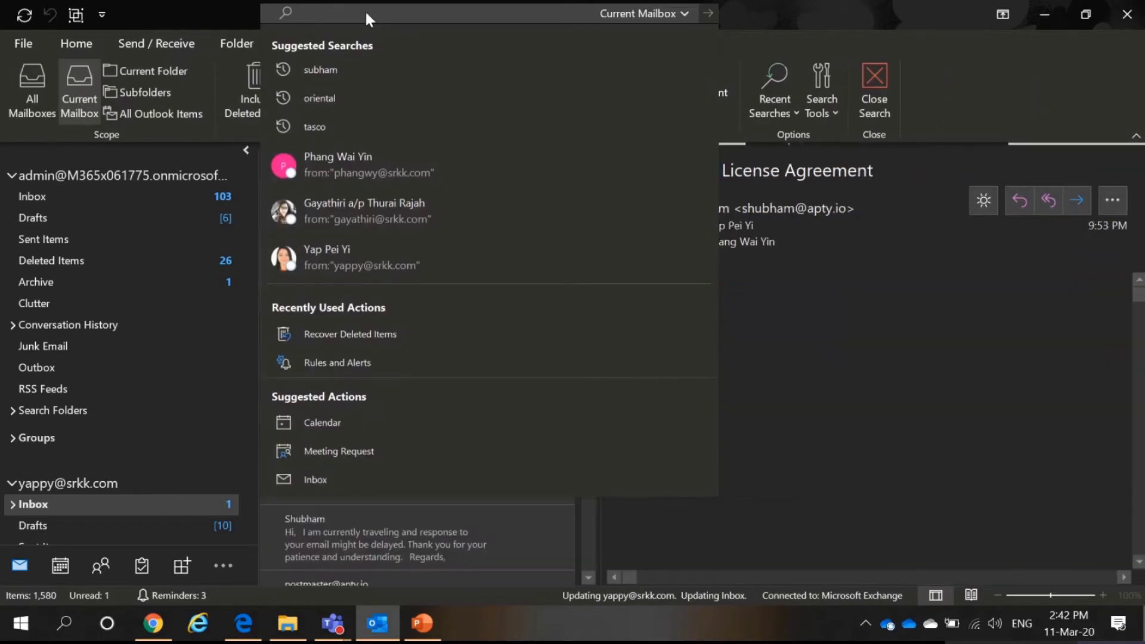
{"action": "type", "text": "my"}
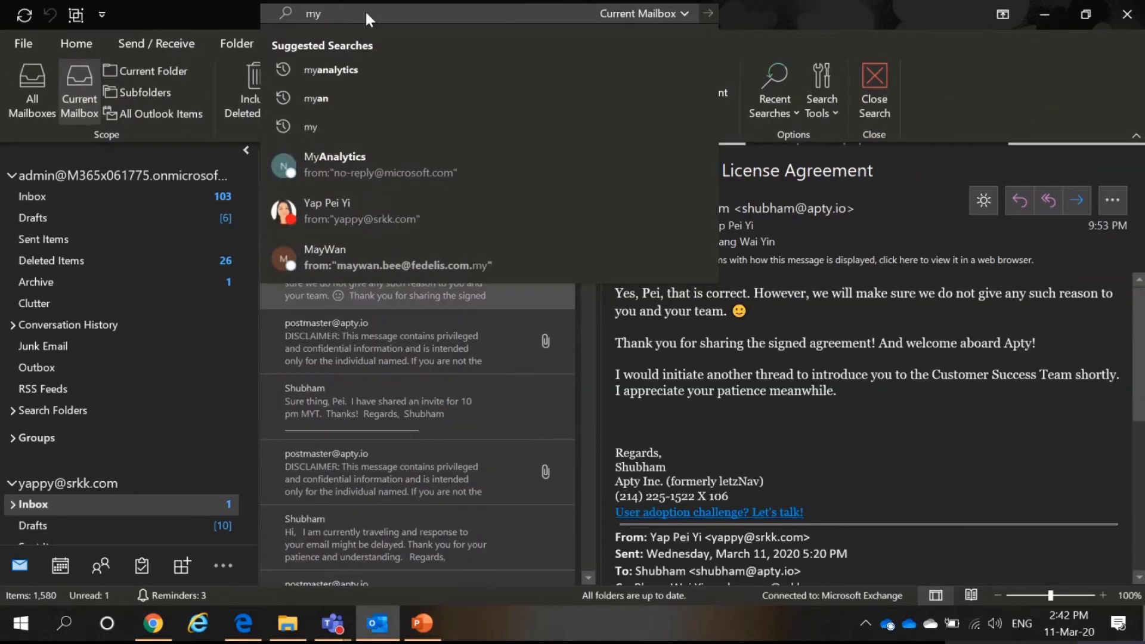
{"action": "type", "text": "analyt"}
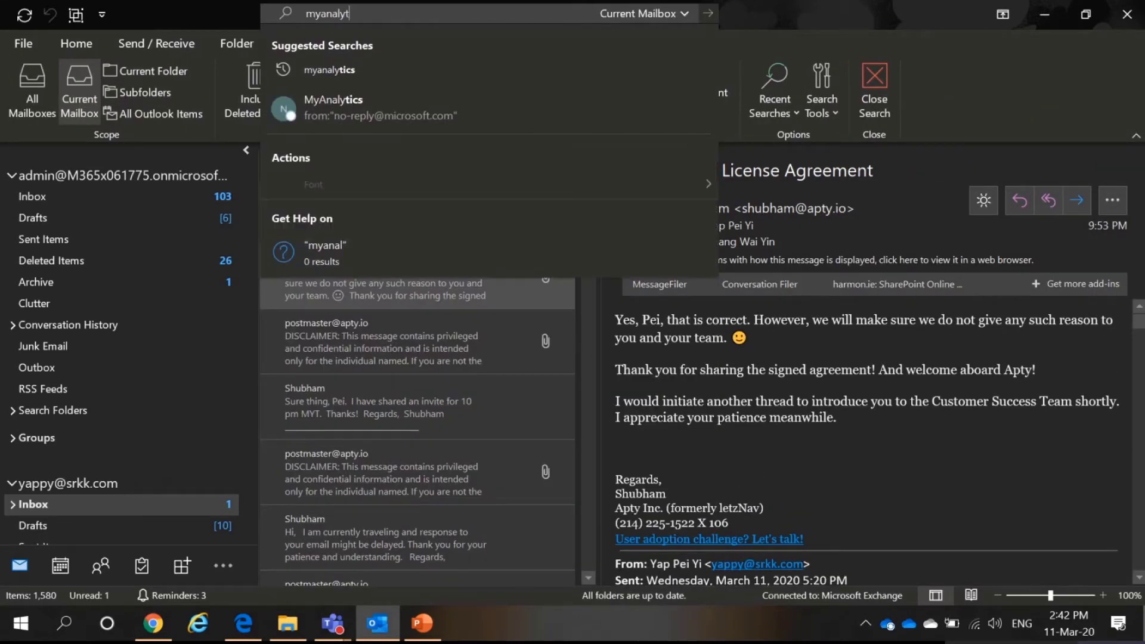
{"action": "type", "text": "ics"}
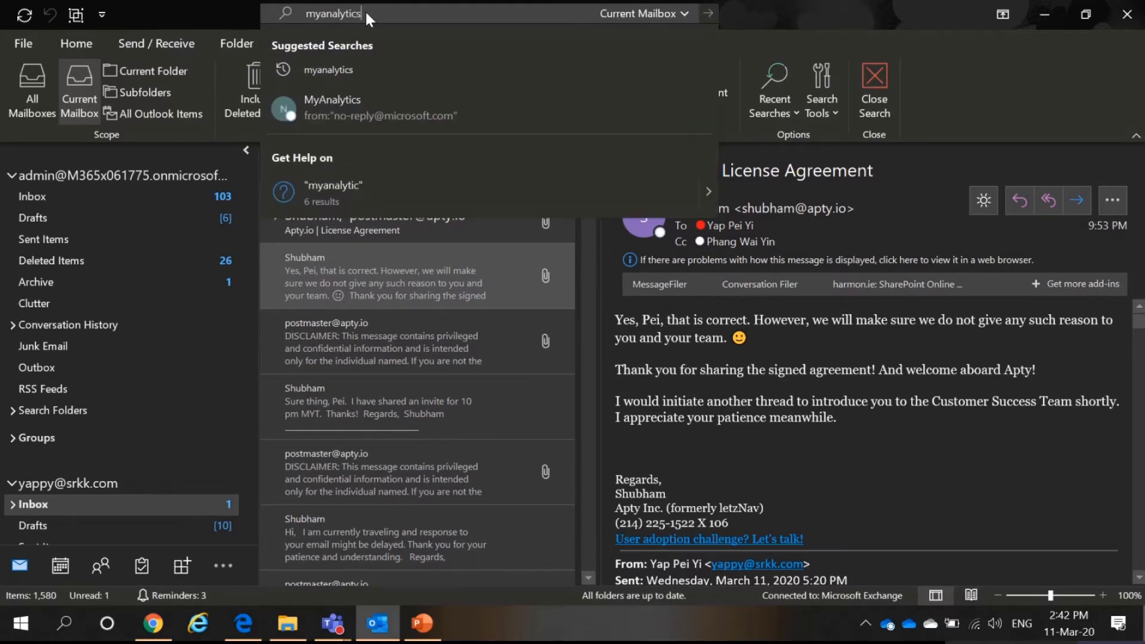
{"action": "left_click", "coordinate": [395, 101]}
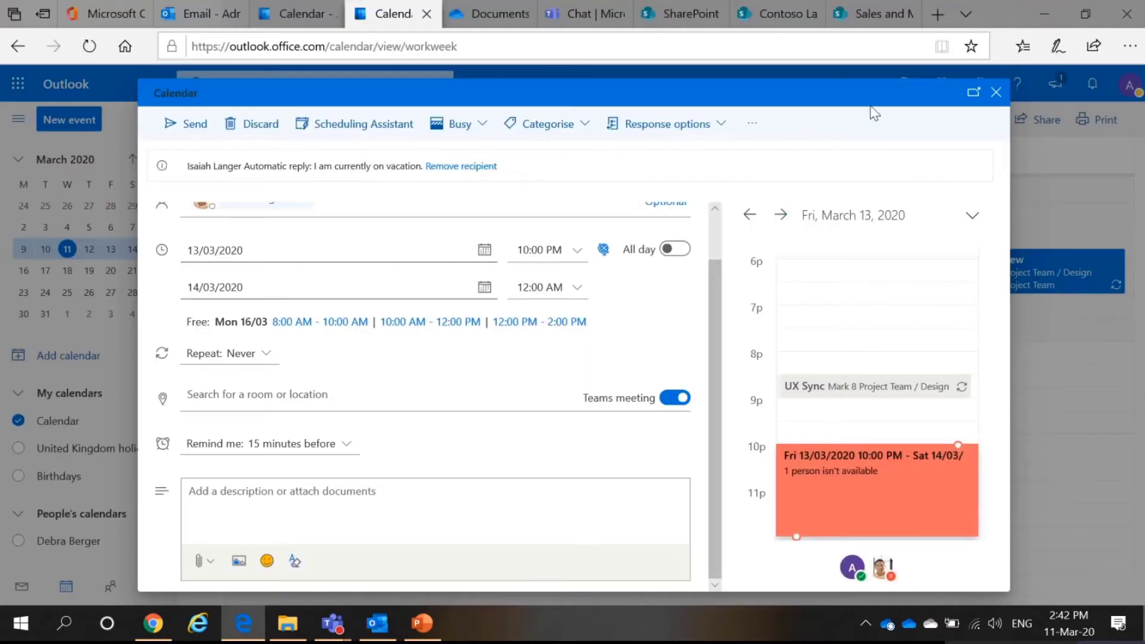
Discard the web event, search mail for 'my', filter to MyAnalytics and open the Focus Edition email
{"action": "left_click", "coordinate": [998, 93]}
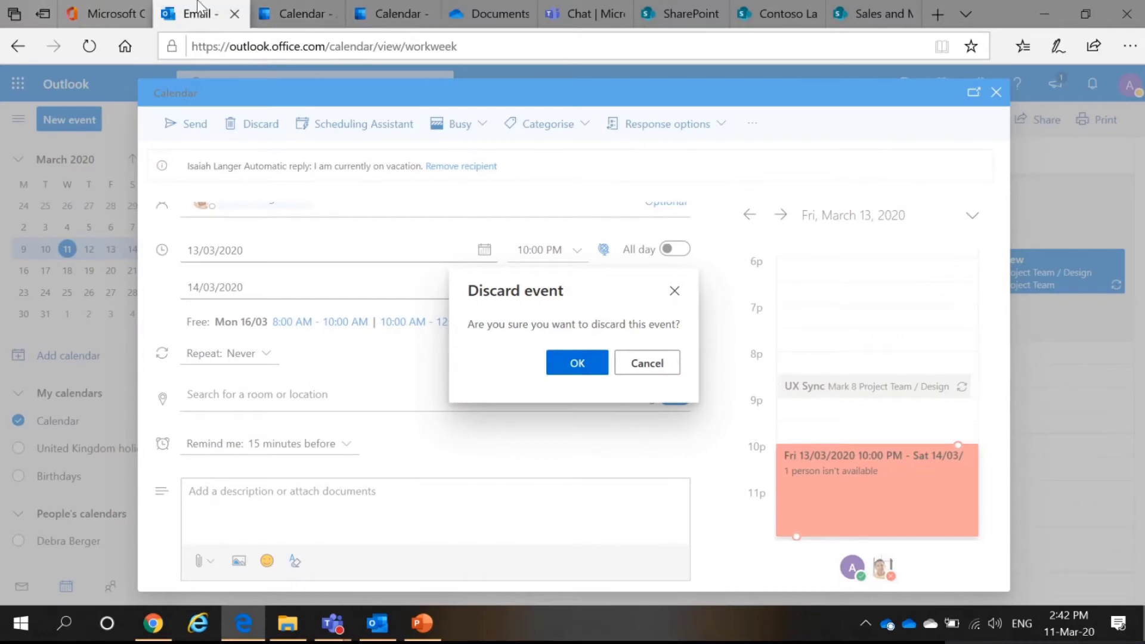
{"action": "left_click", "coordinate": [191, 13]}
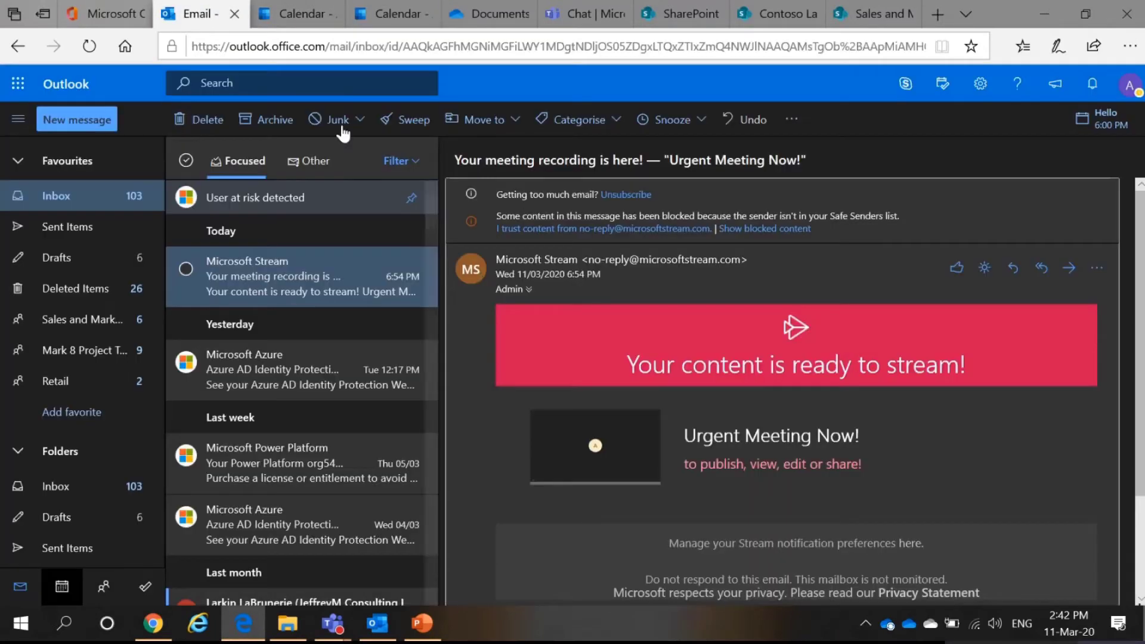
{"action": "left_click", "coordinate": [345, 85]}
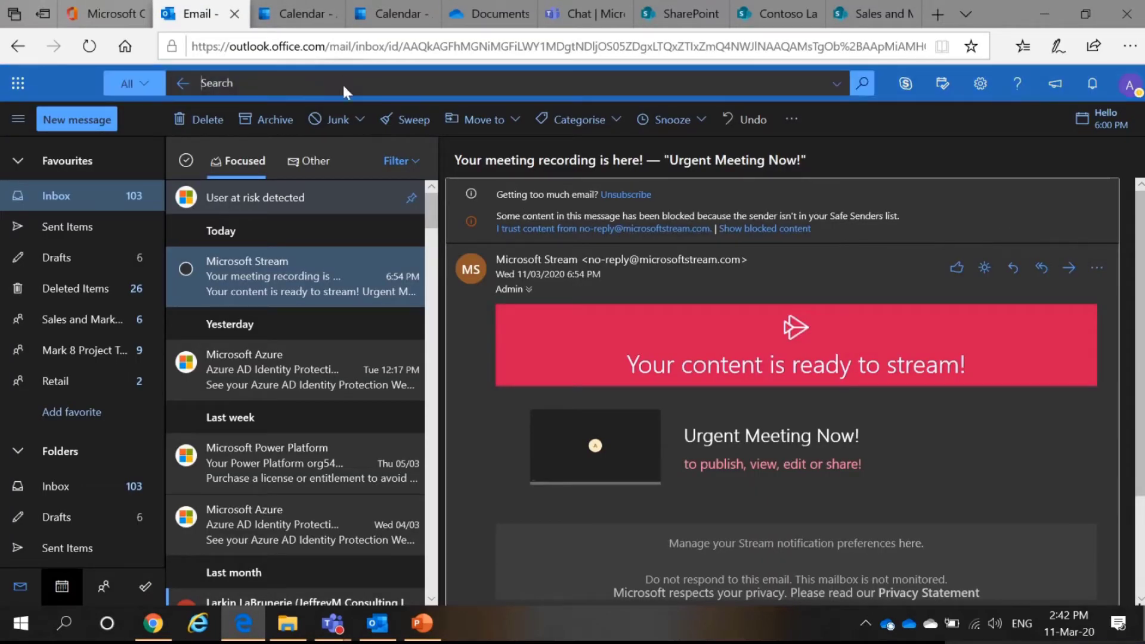
{"action": "type", "text": "my"}
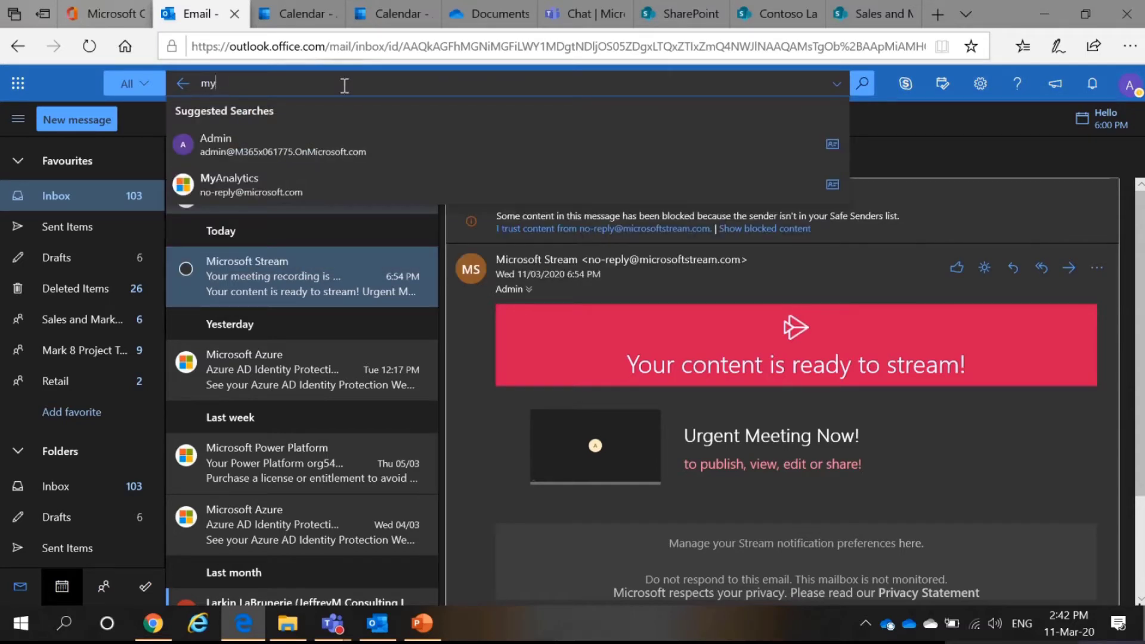
{"action": "left_click", "coordinate": [314, 179]}
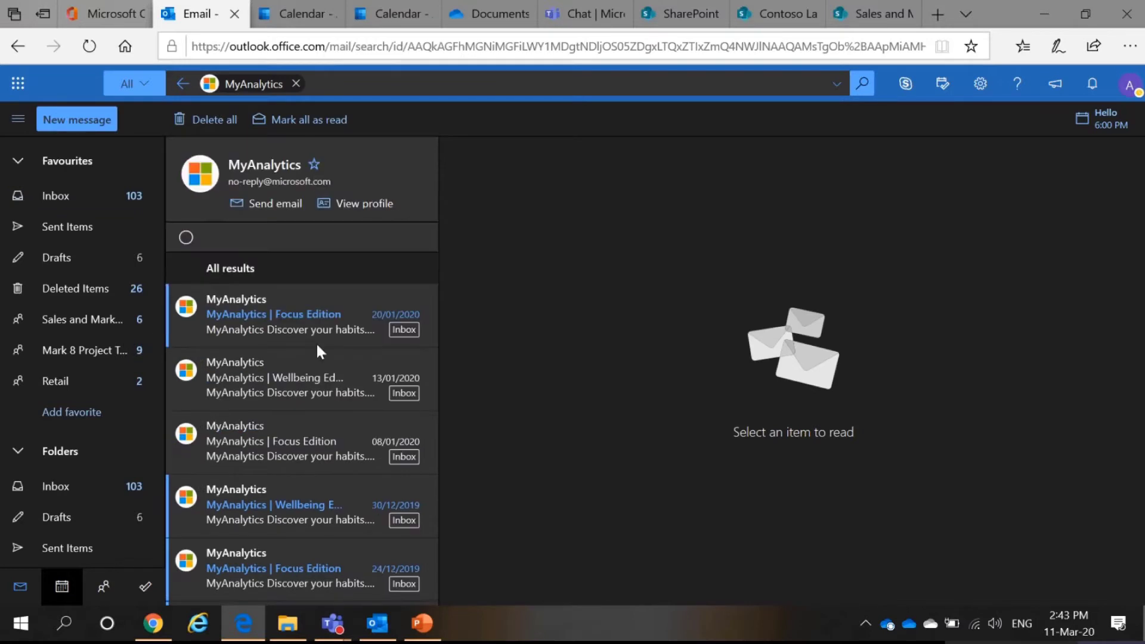
{"action": "left_click", "coordinate": [312, 338]}
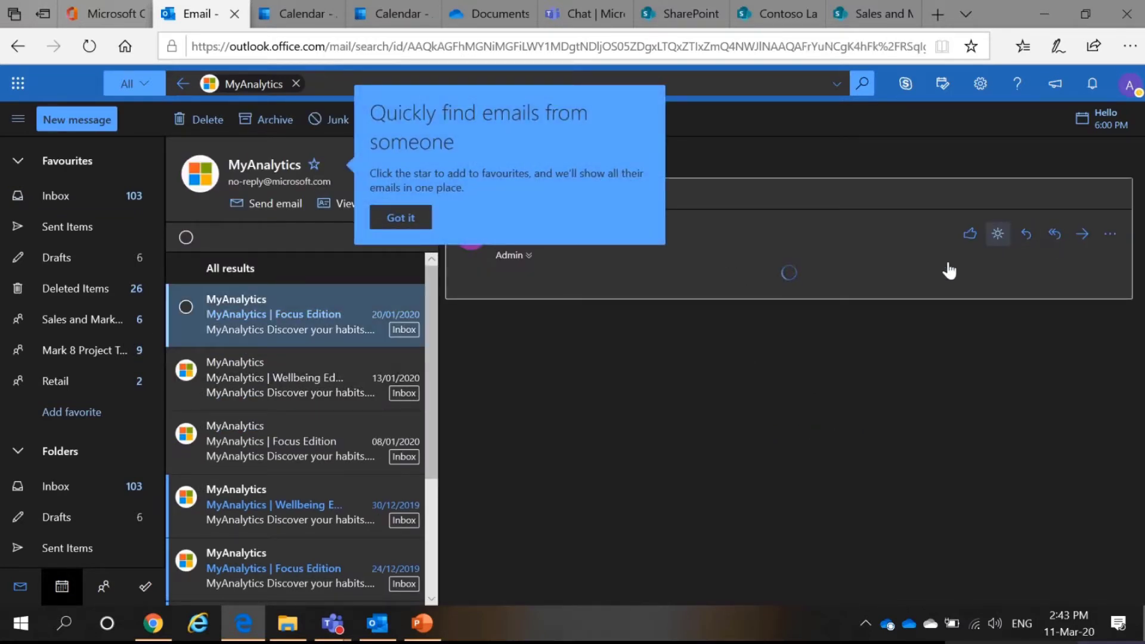
Dismiss the favourites tip and scroll through the 20/01/2020 Focus Edition digest
{"action": "left_click", "coordinate": [399, 217]}
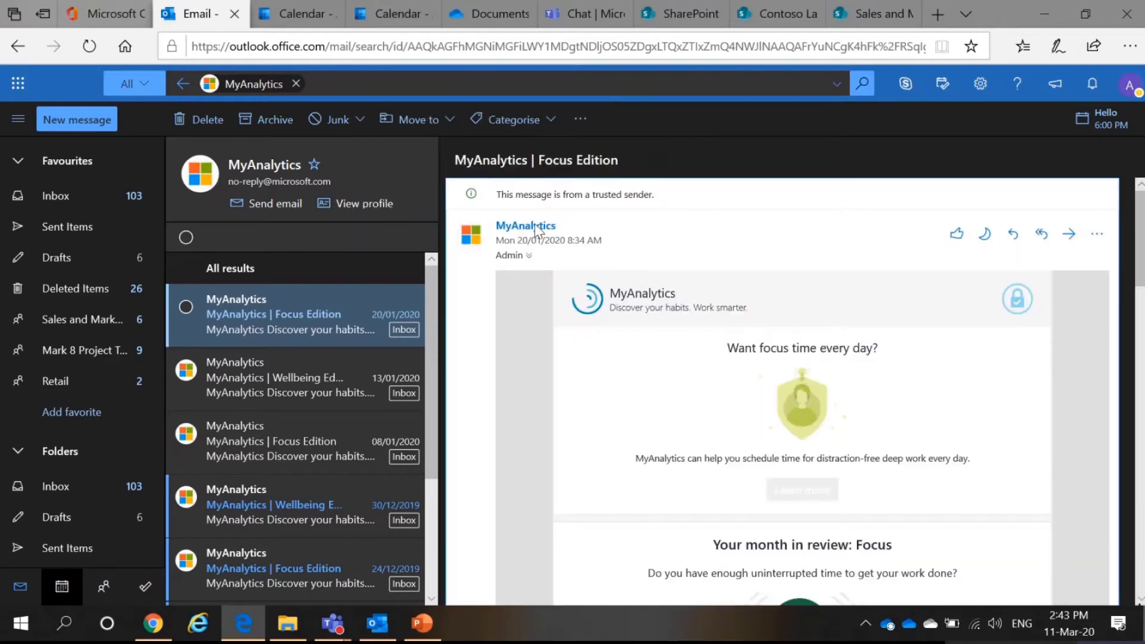
{"action": "scroll", "coordinate": [1139, 254], "scroll_direction": "down", "scroll_amount": 1}
{"action": "scroll", "coordinate": [1142, 250], "scroll_direction": "up", "scroll_amount": 1}
{"action": "left_click_drag", "start_coordinate": [1143, 250], "coordinate": [1140, 327]}
{"action": "scroll", "coordinate": [1140, 327], "scroll_direction": "down", "scroll_amount": 3}
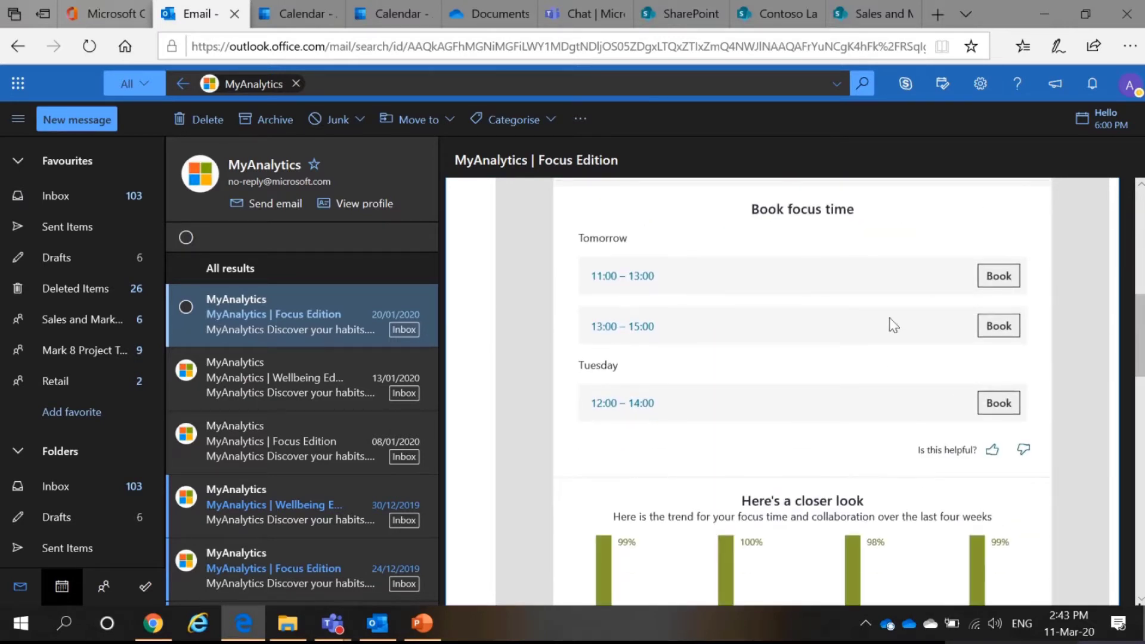
{"action": "left_click_drag", "start_coordinate": [1141, 321], "coordinate": [1141, 434]}
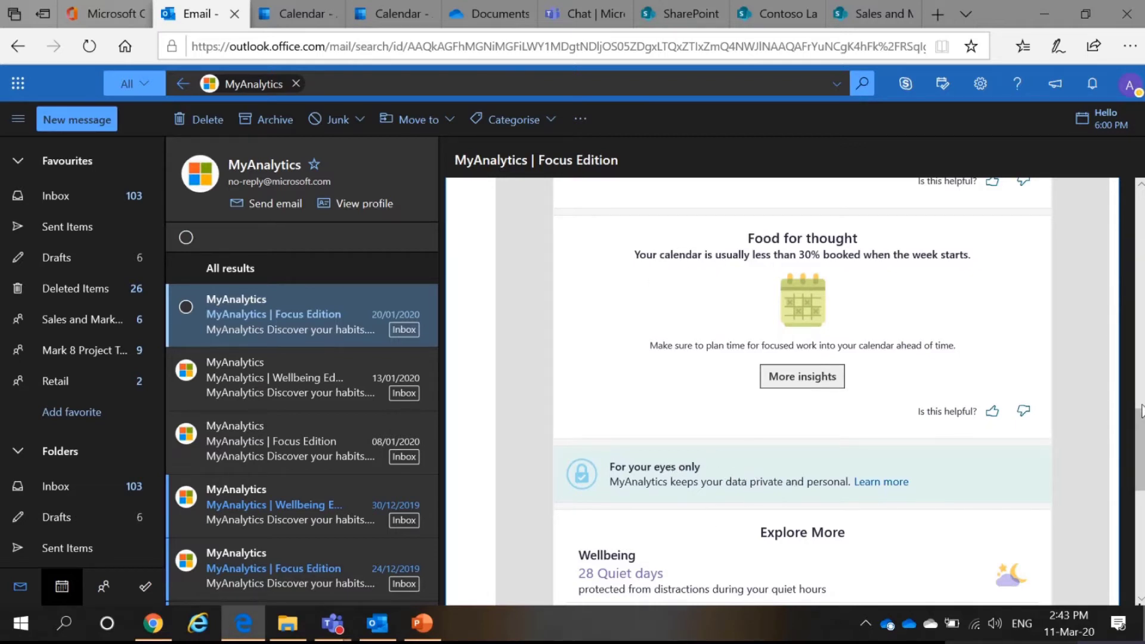
{"action": "left_click_drag", "start_coordinate": [1141, 417], "coordinate": [1141, 423]}
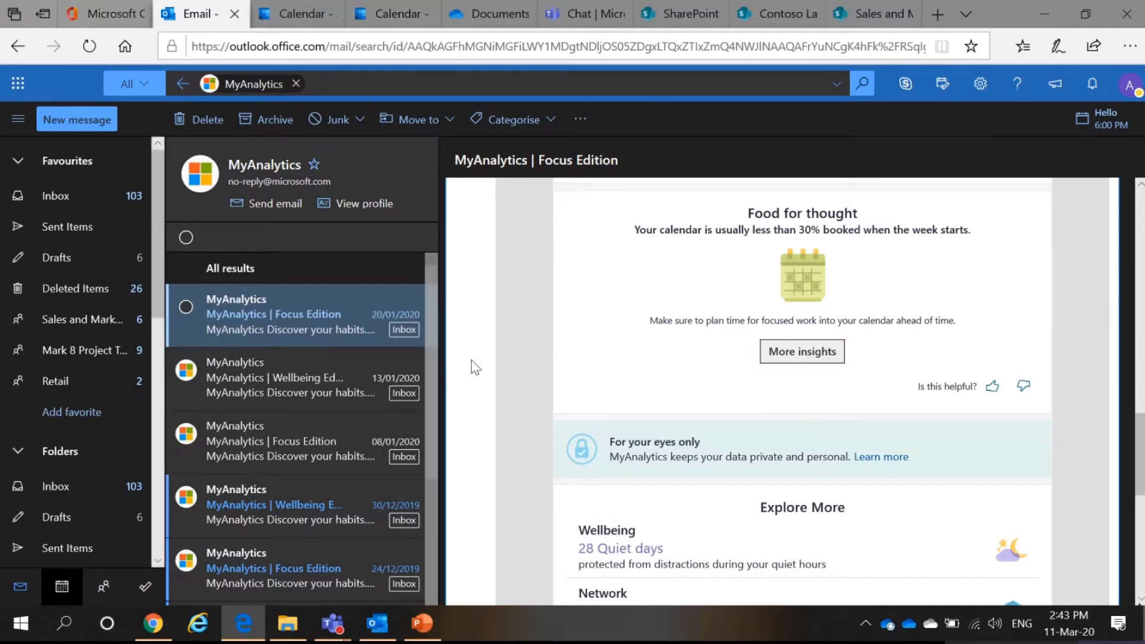
Return to the webinar presentation and advance into the OneDrive for Business slides
{"action": "left_click", "coordinate": [436, 623]}
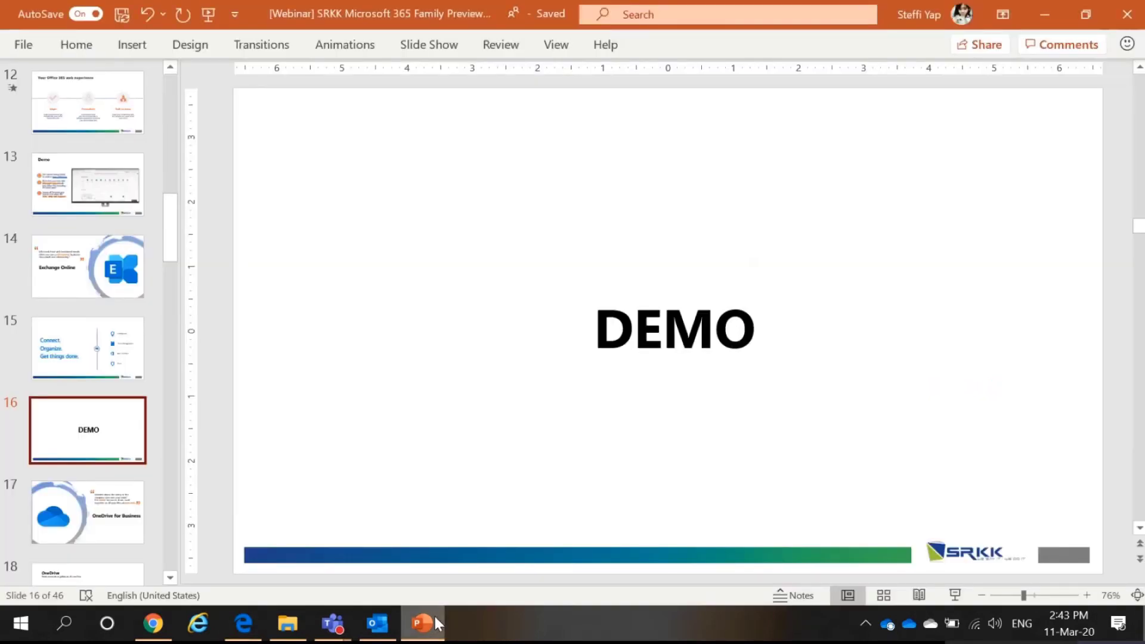
{"action": "key", "text": "Down"}
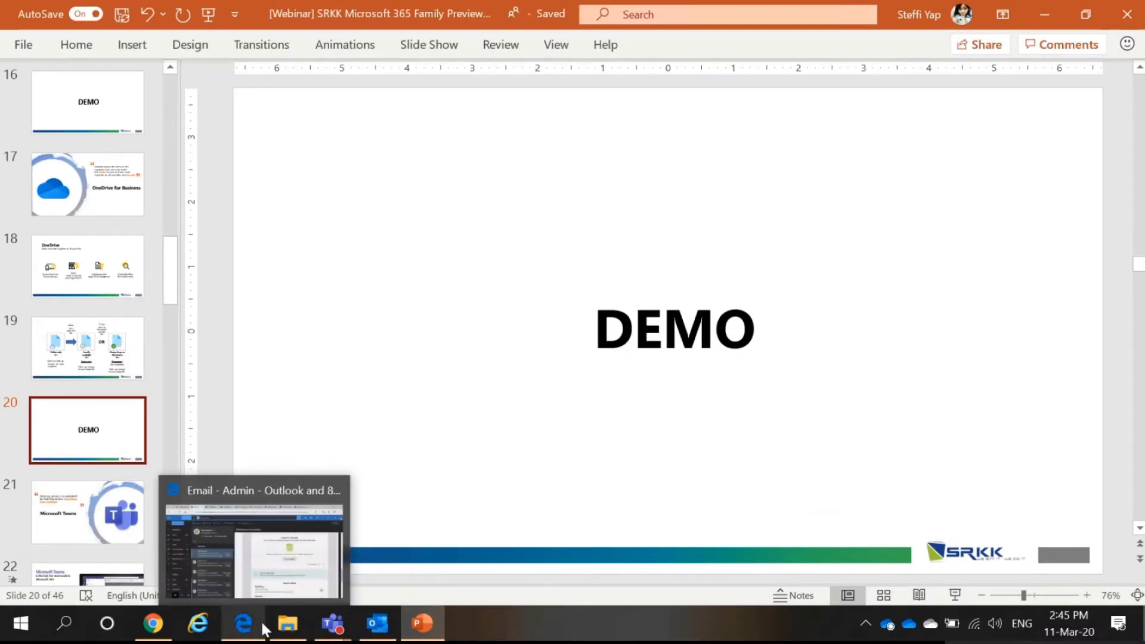
Show the OneDrive - Contoso folder in File Explorer and check its folders' status infotips
{"action": "left_click", "coordinate": [282, 629]}
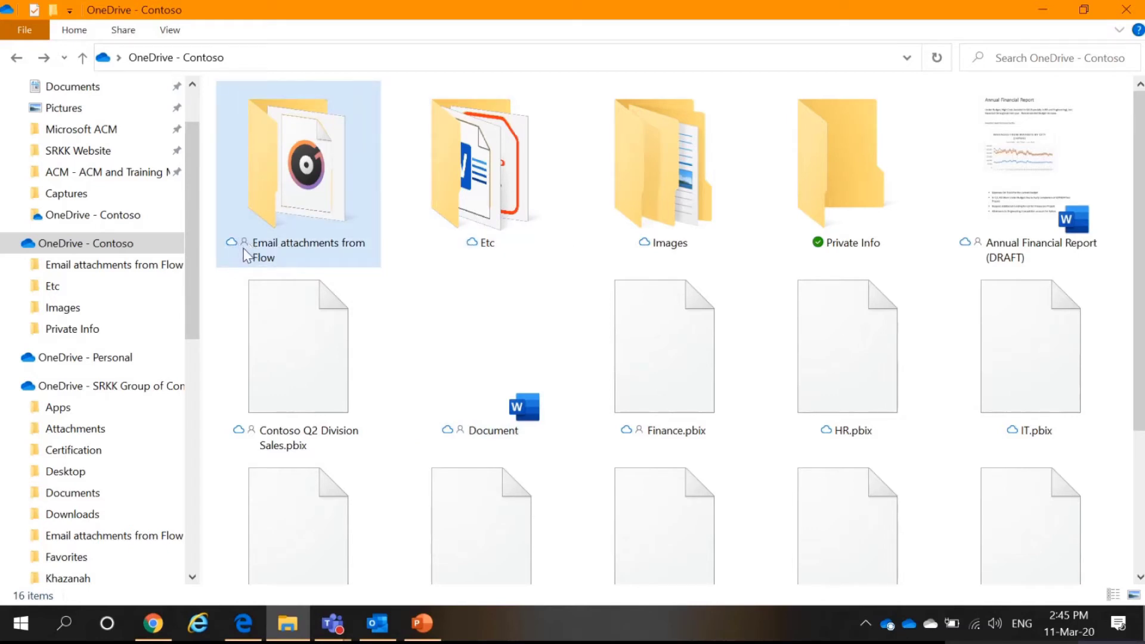
{"action": "mouse_move", "coordinate": [253, 252]}
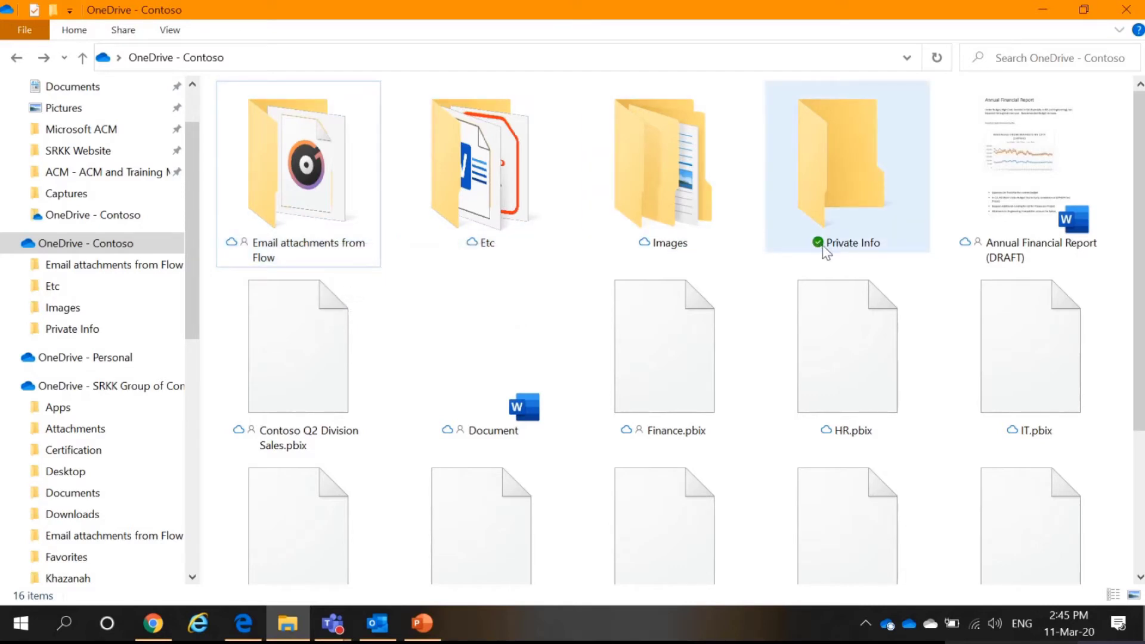
{"action": "mouse_move", "coordinate": [839, 190]}
Open Annual Financial Report (DRAFT) in Word, then minimize Word to see the files again
{"action": "double_click", "coordinate": [1011, 220]}
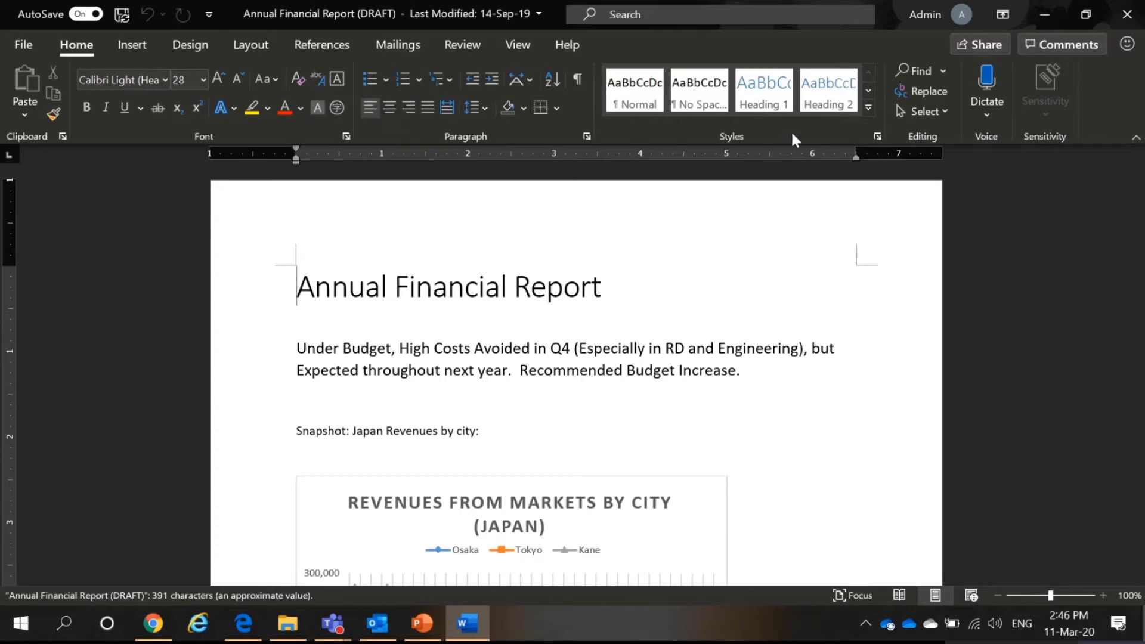
{"action": "left_click", "coordinate": [1045, 20]}
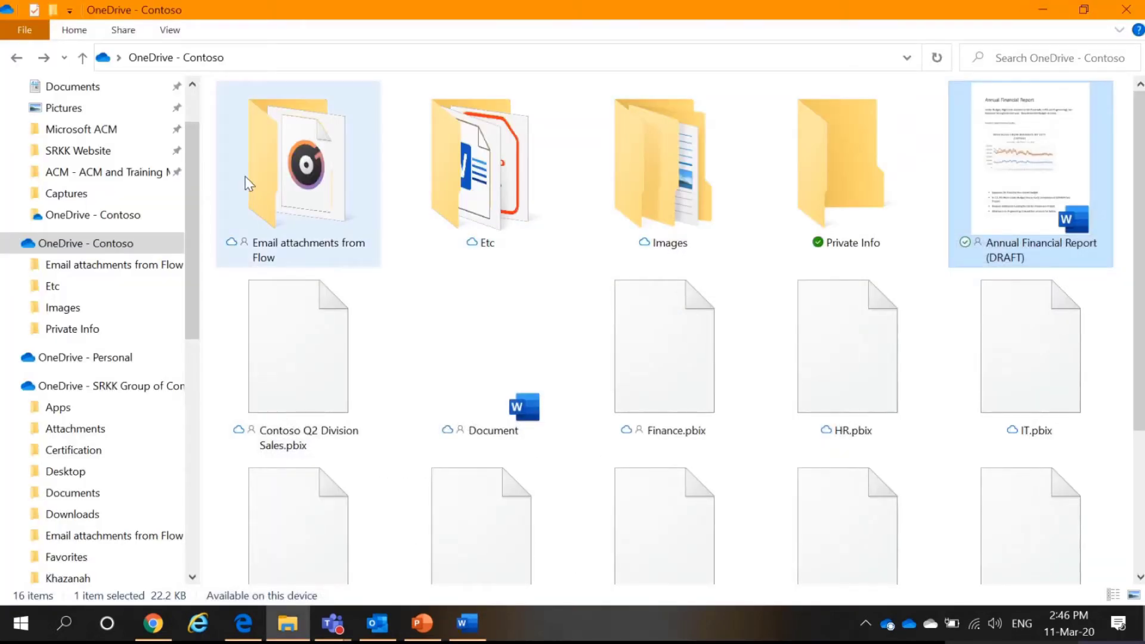
{"action": "right_click", "coordinate": [130, 245]}
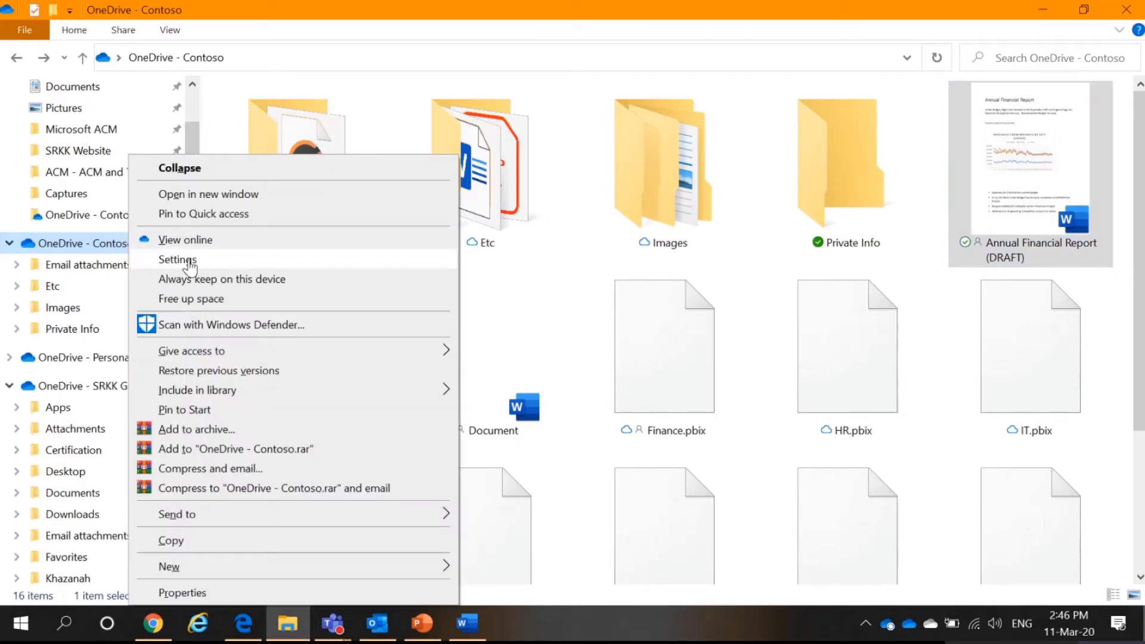
{"action": "left_click", "coordinate": [95, 251]}
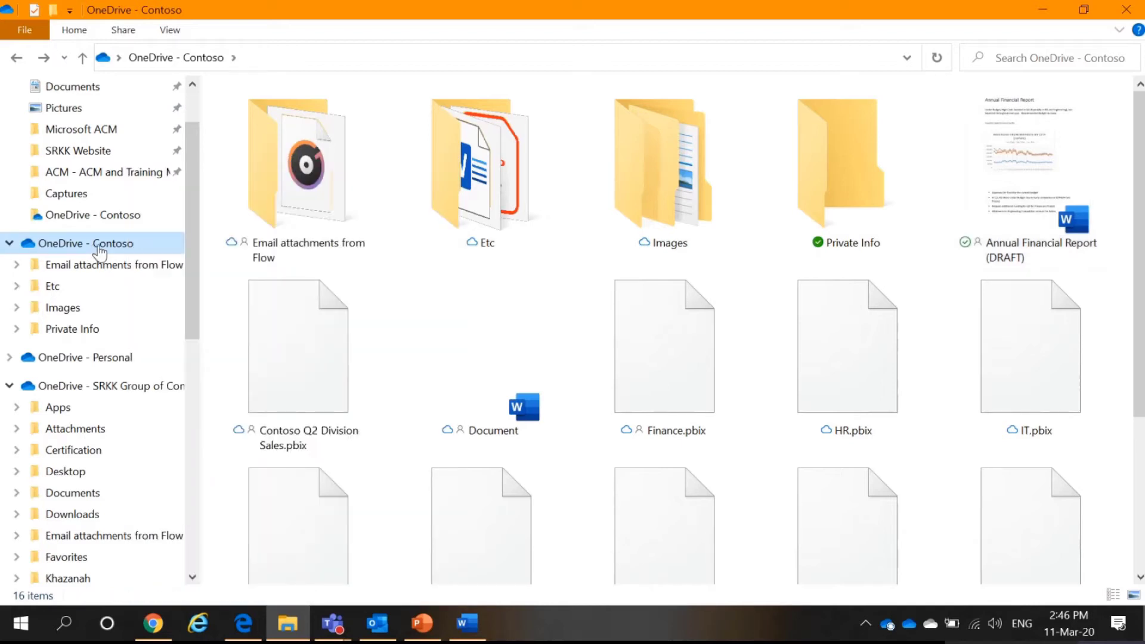
{"action": "right_click", "coordinate": [100, 253]}
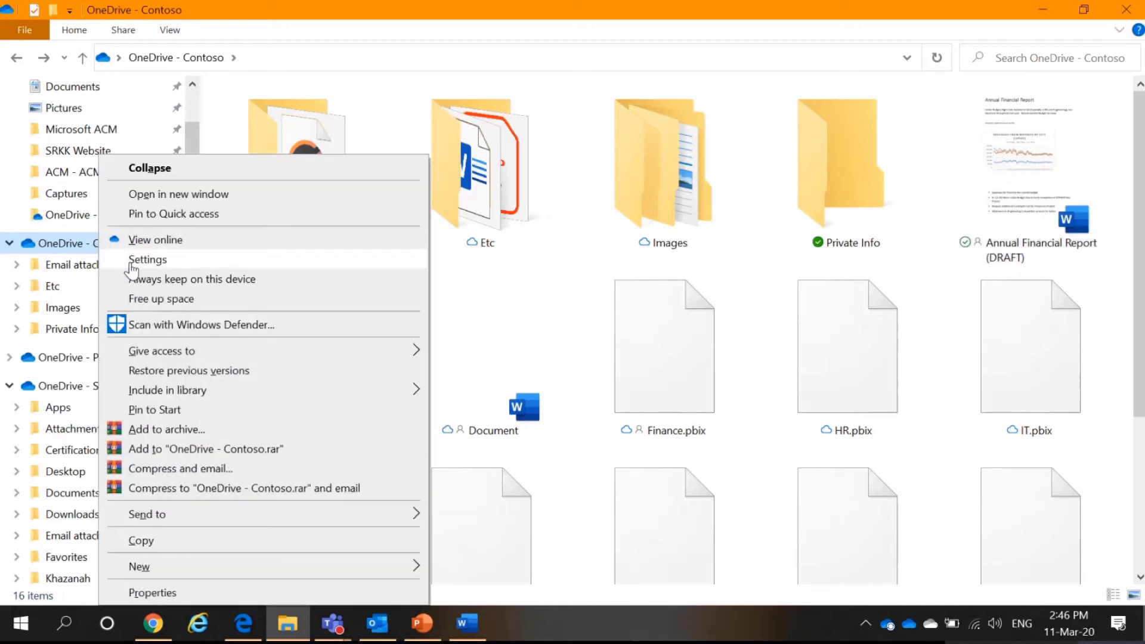
{"action": "left_click", "coordinate": [161, 263]}
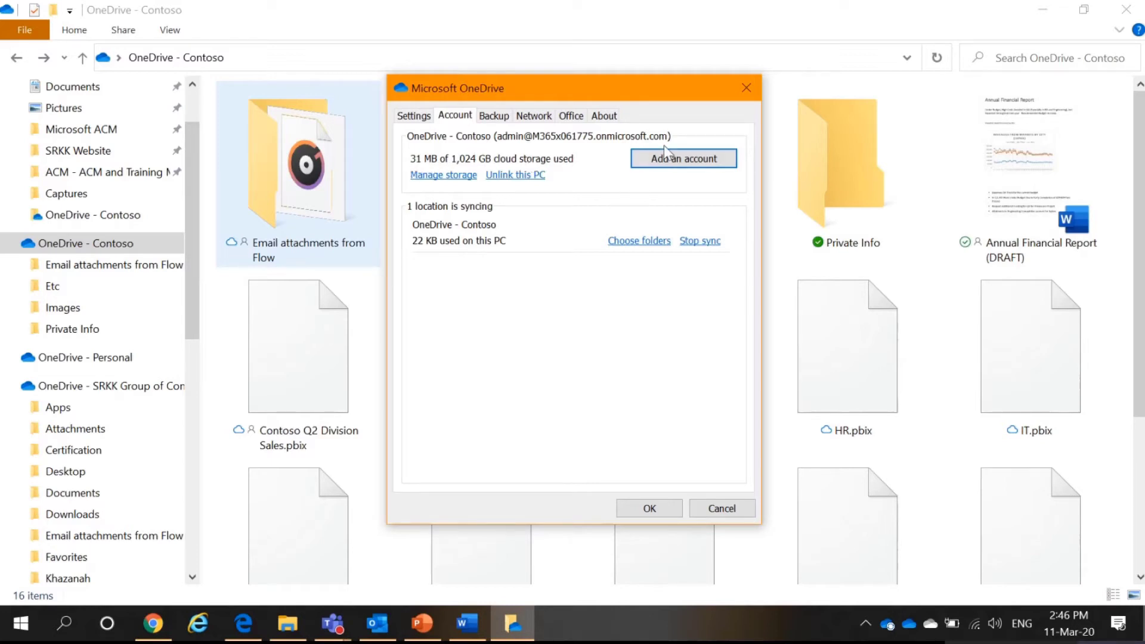
{"action": "left_click", "coordinate": [684, 160]}
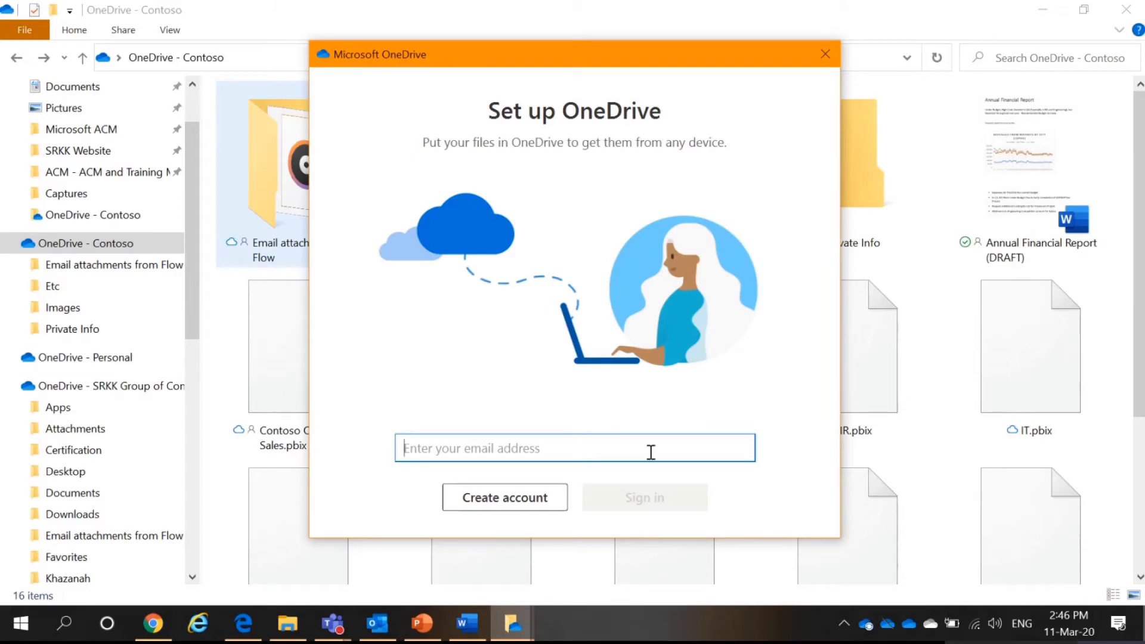
{"action": "left_click", "coordinate": [822, 53]}
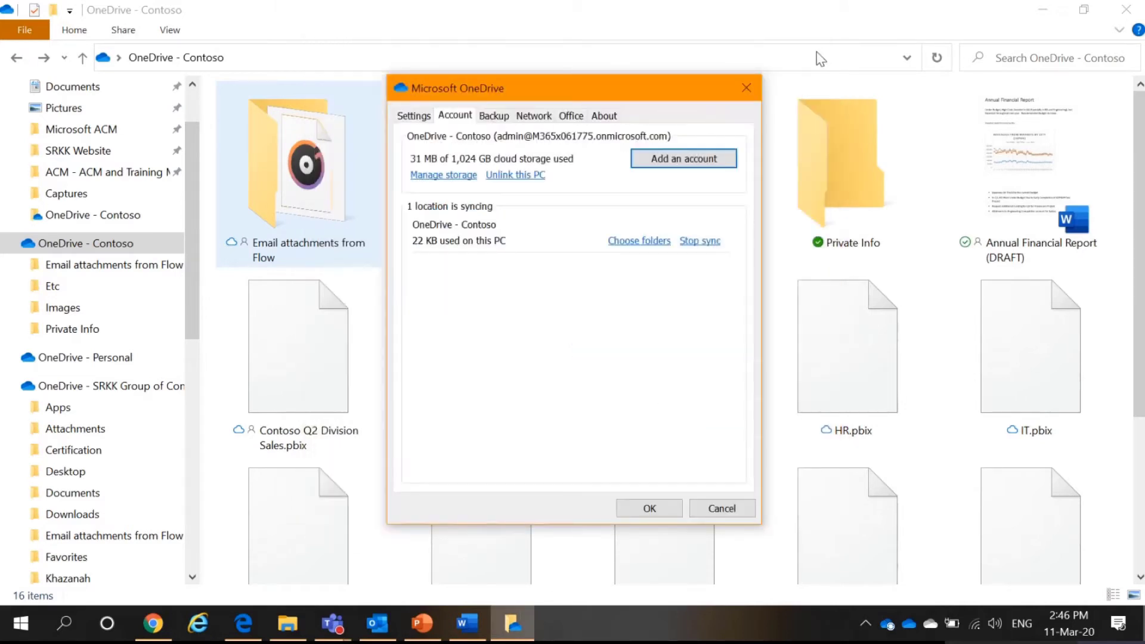
{"action": "left_click", "coordinate": [747, 89]}
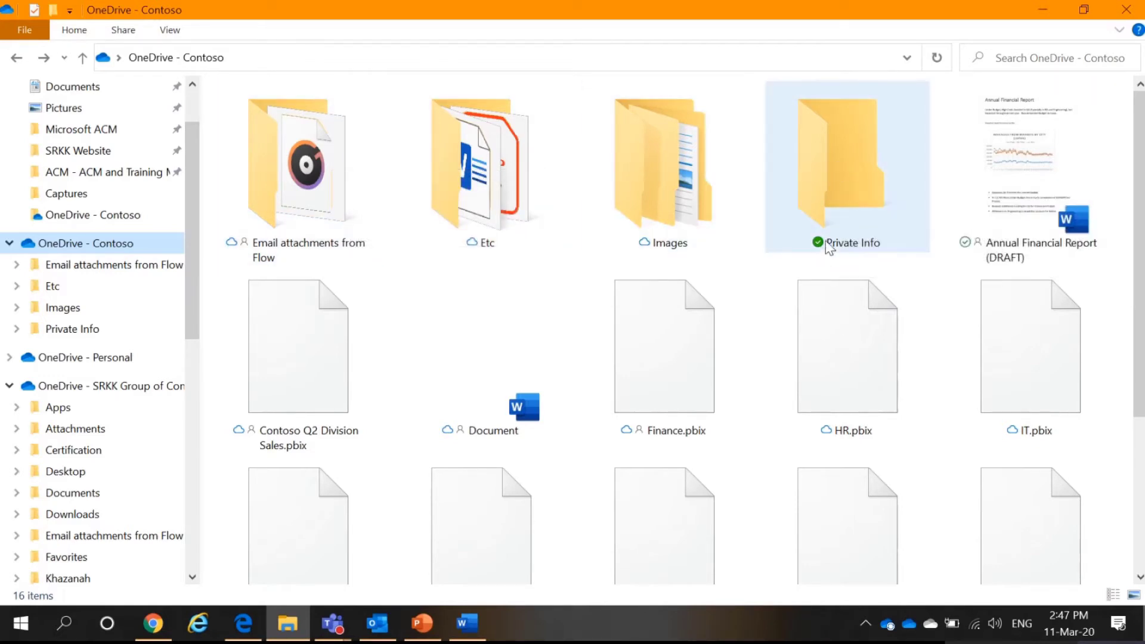
Make the Private Info folder available only when online
{"action": "mouse_move", "coordinate": [839, 222]}
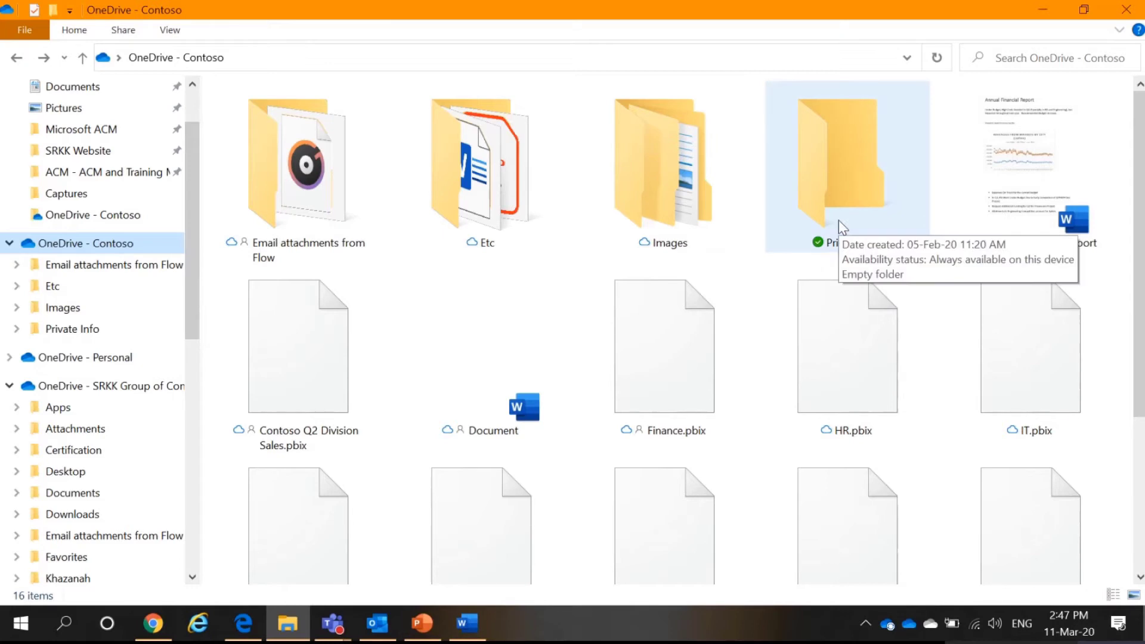
{"action": "right_click", "coordinate": [838, 220]}
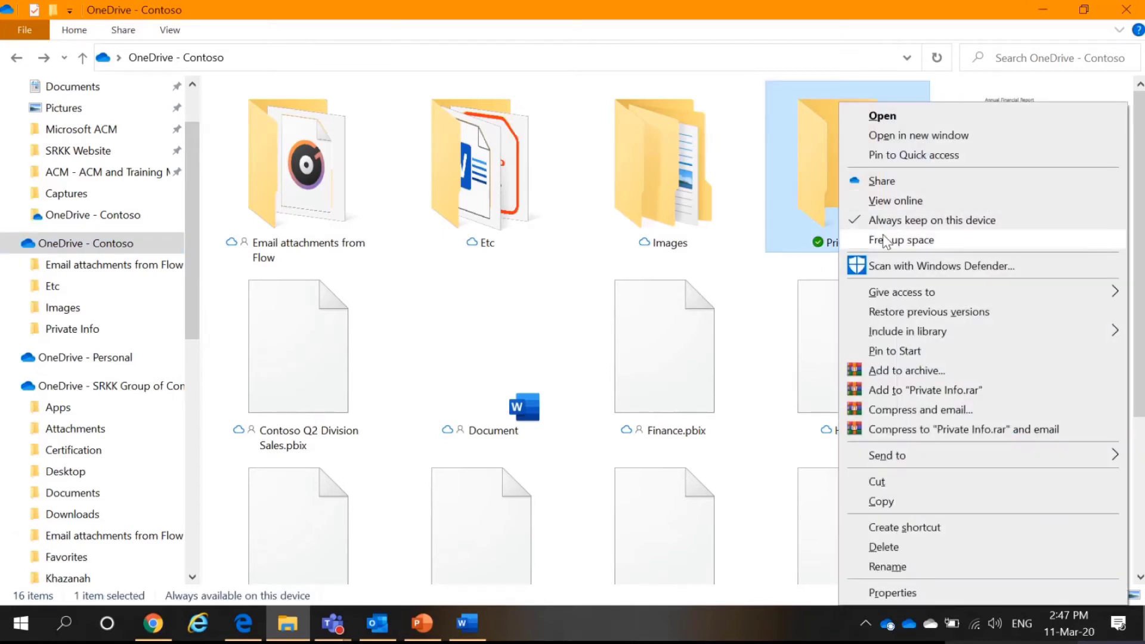
{"action": "left_click", "coordinate": [910, 246]}
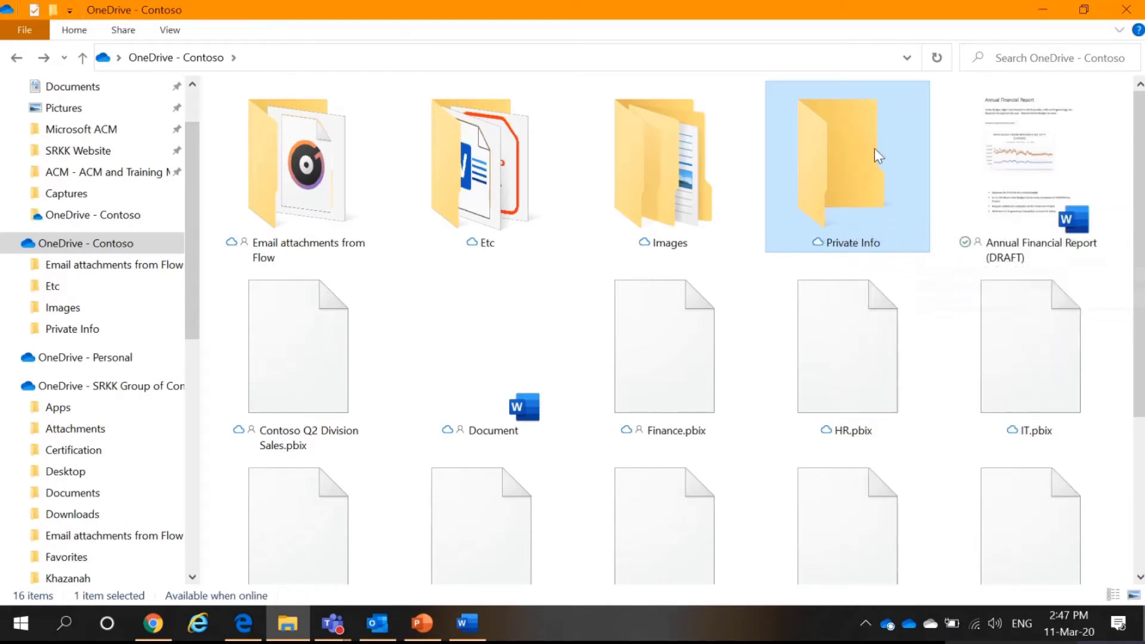
Free up space used by the Annual Financial Report (DRAFT) file
{"action": "left_click", "coordinate": [987, 174]}
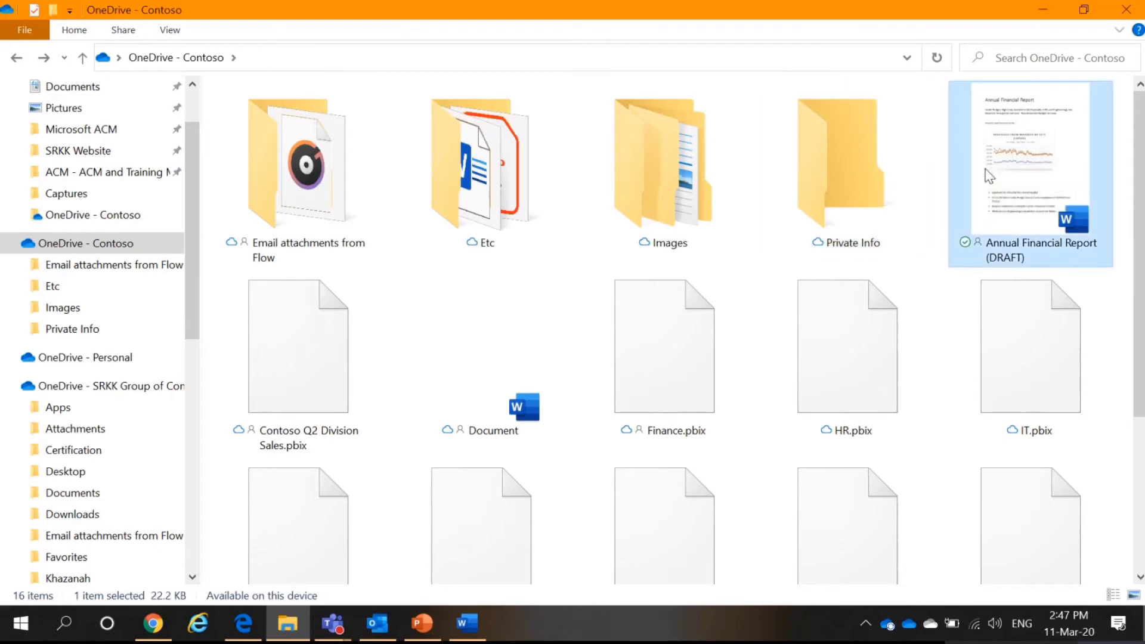
{"action": "right_click", "coordinate": [987, 174]}
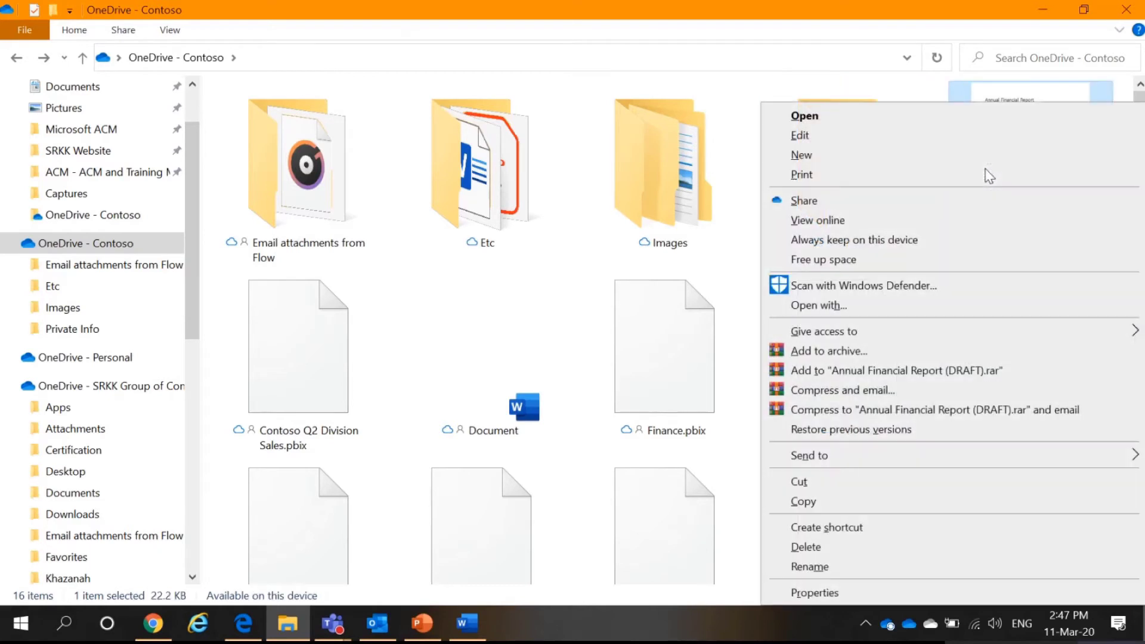
{"action": "left_click", "coordinate": [961, 260]}
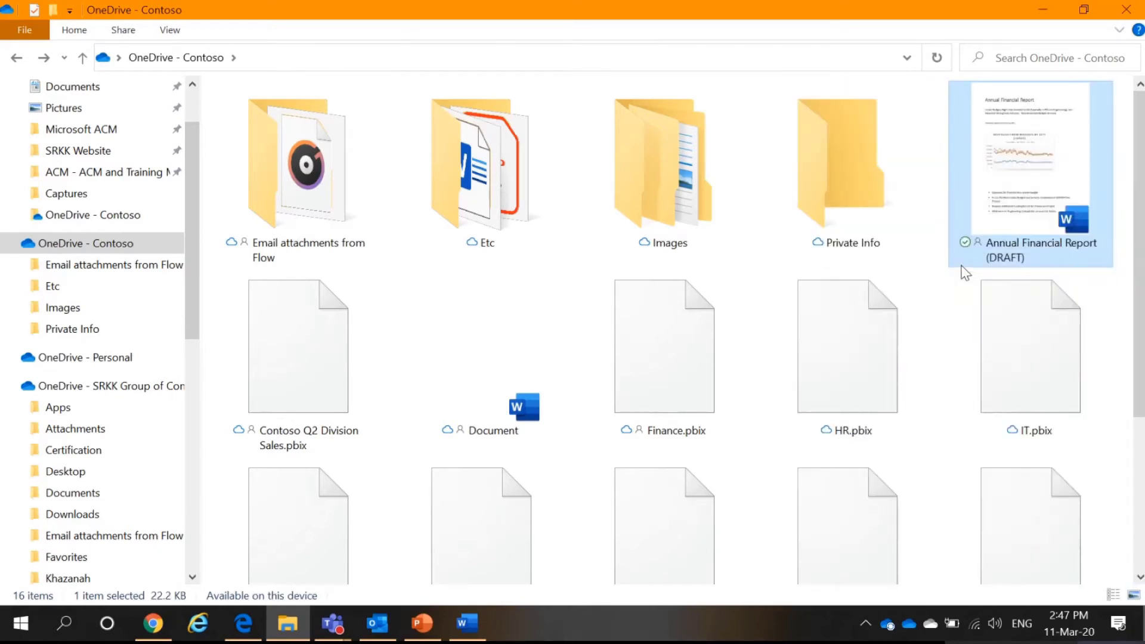
Share Private Info and review its 'Anyone with the link can edit' settings and expiry date picker
{"action": "right_click", "coordinate": [866, 168]}
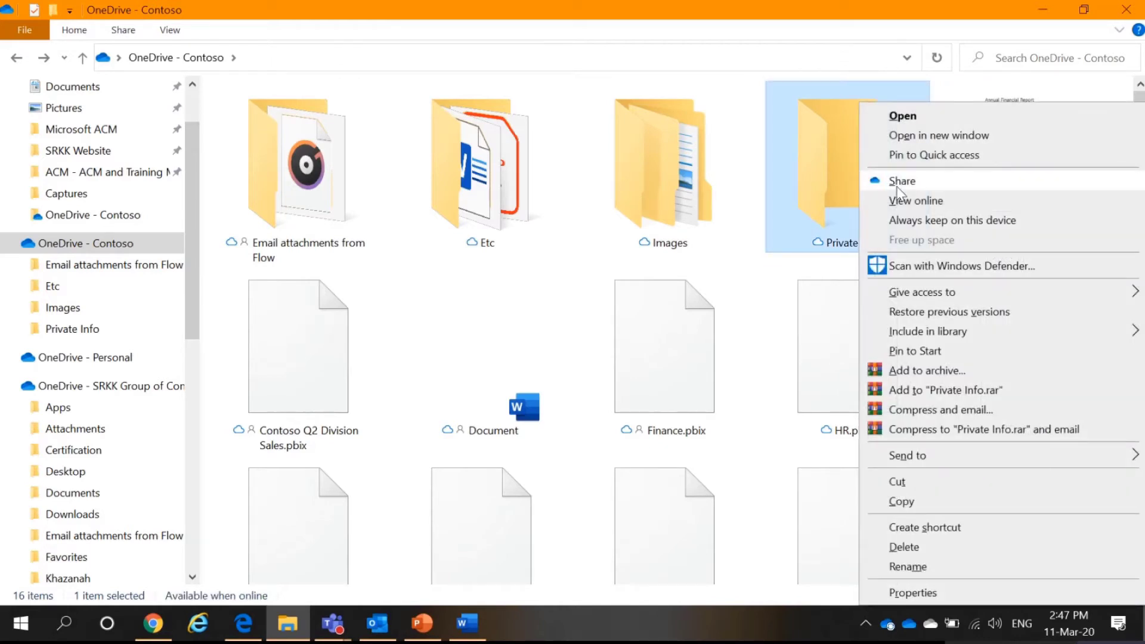
{"action": "left_click", "coordinate": [901, 181]}
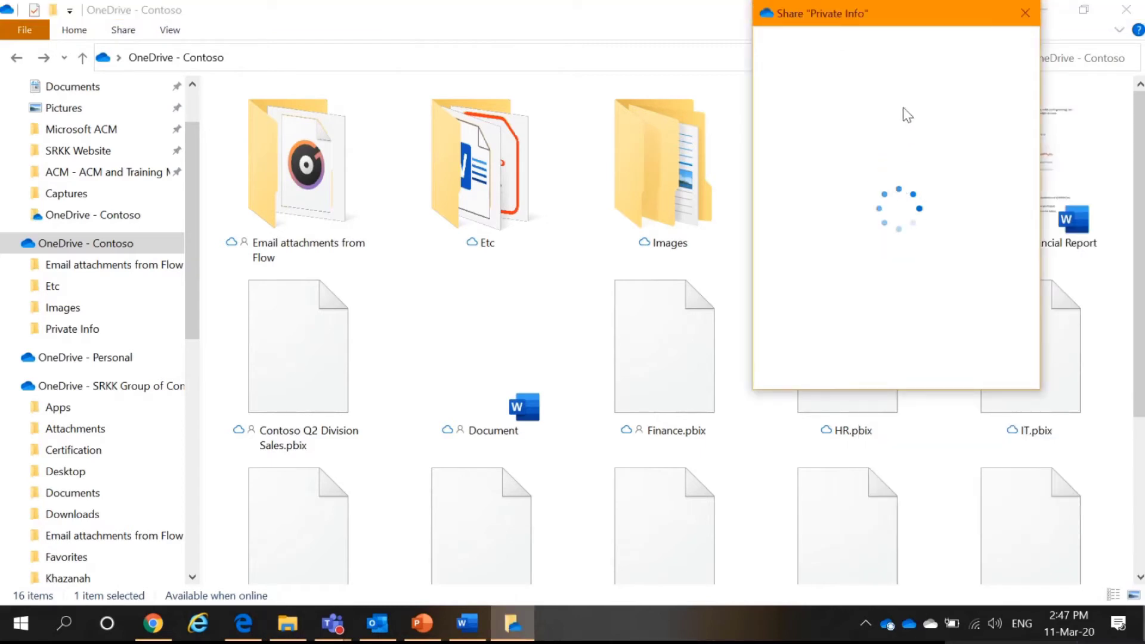
{"action": "left_click_drag", "start_coordinate": [928, 23], "coordinate": [563, 69]}
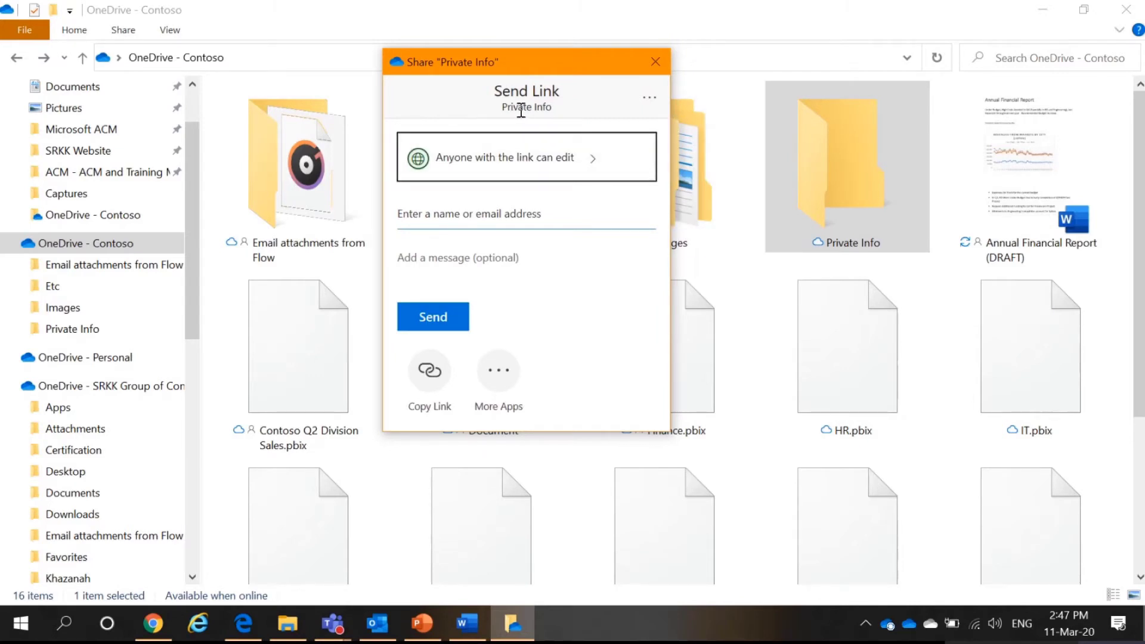
{"action": "left_click", "coordinate": [598, 164]}
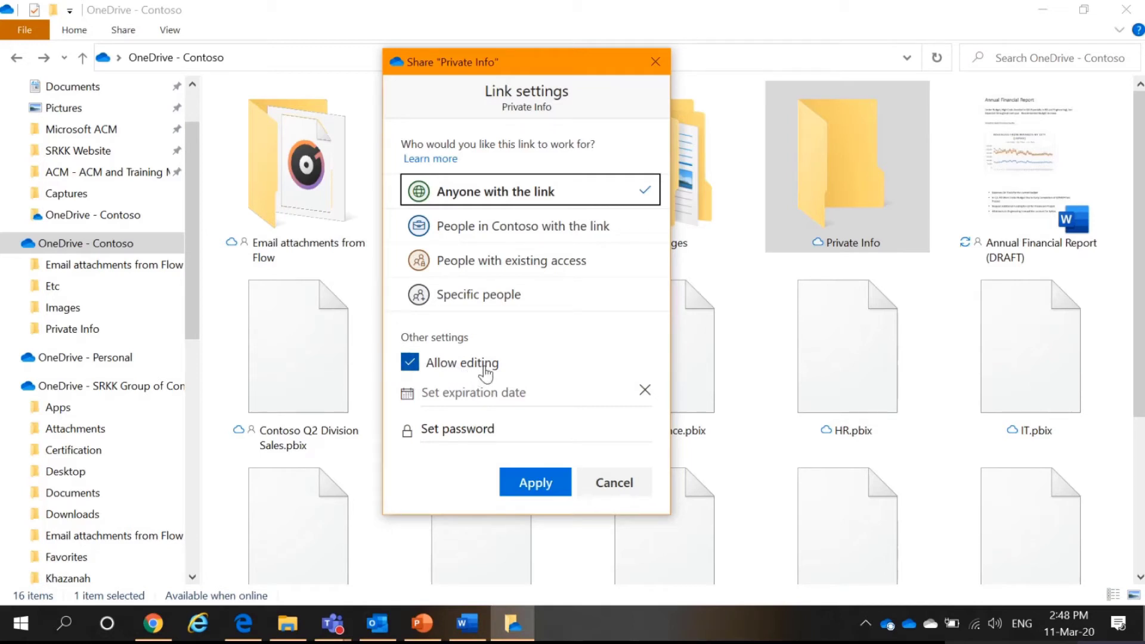
{"action": "left_click", "coordinate": [522, 389]}
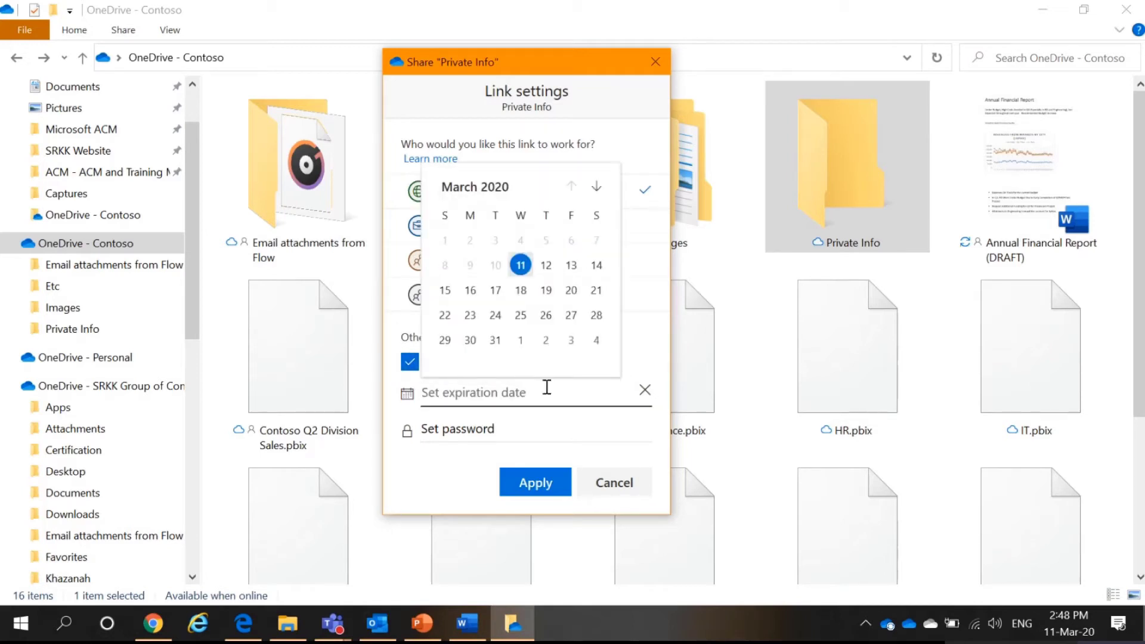
{"action": "left_click", "coordinate": [543, 430]}
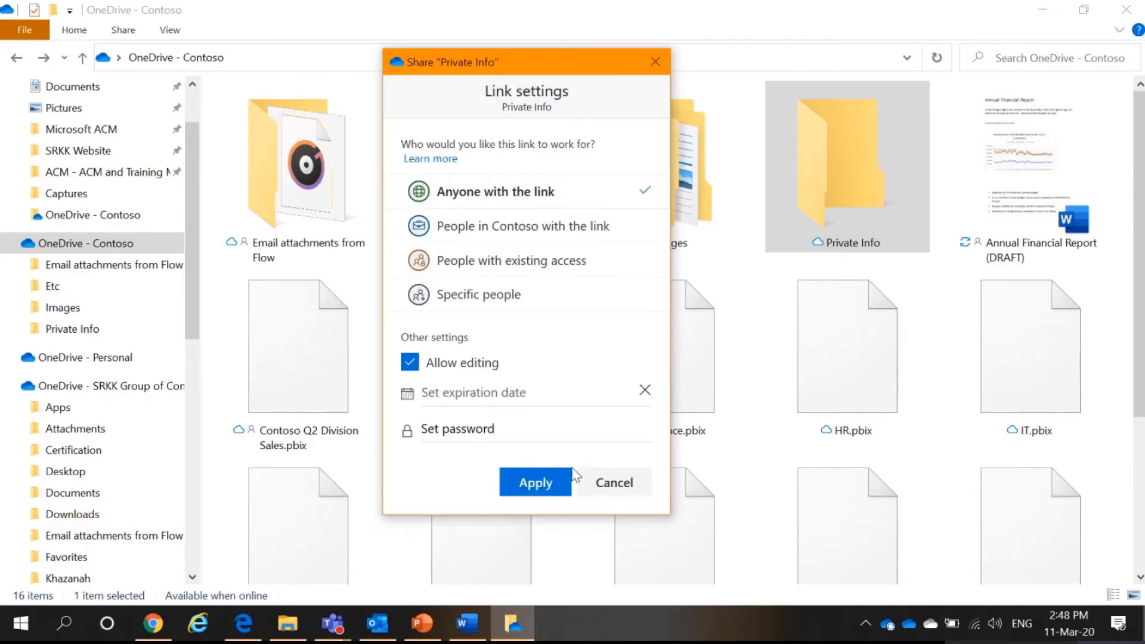
Discard the link setting changes, then add a colleague as a recipient and remove them again
{"action": "left_click", "coordinate": [607, 499]}
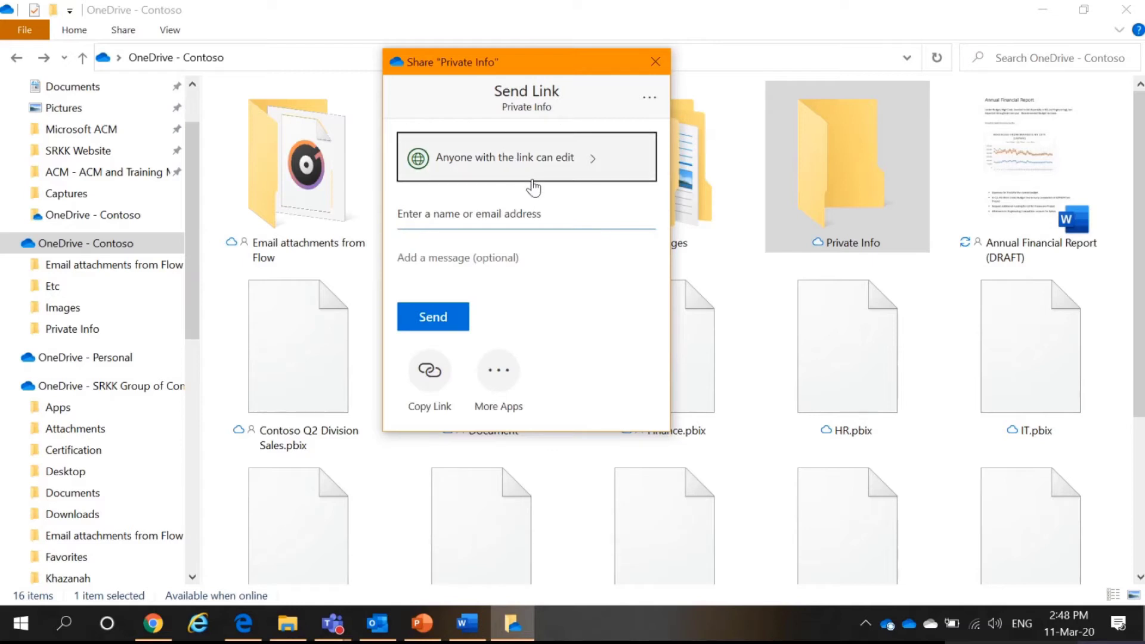
{"action": "left_click", "coordinate": [539, 211]}
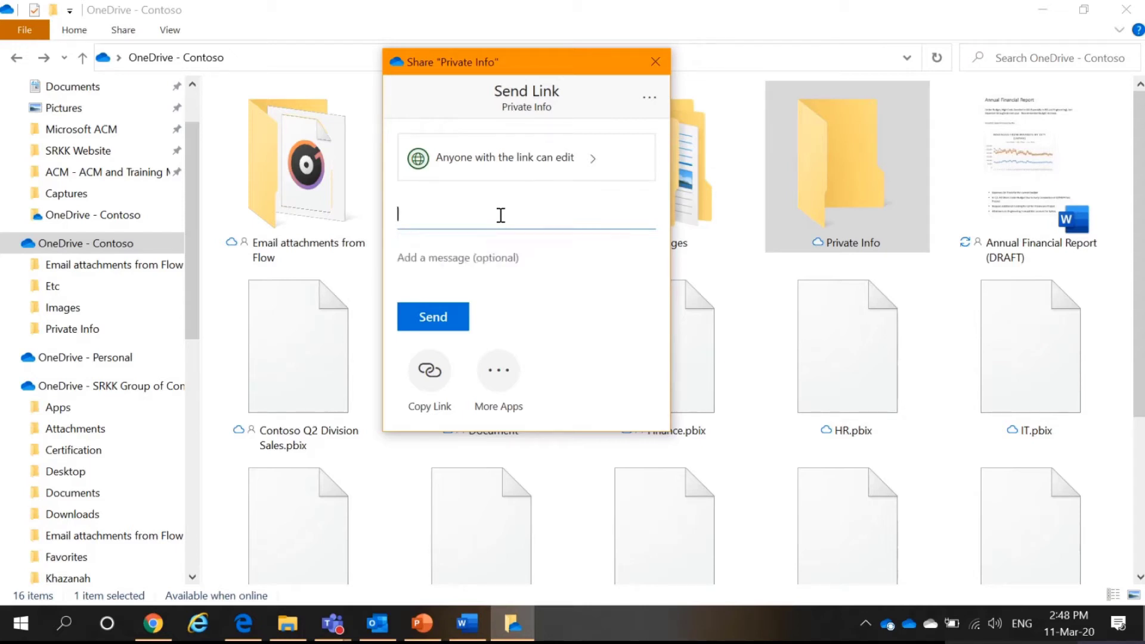
{"action": "type", "text": "zet"}
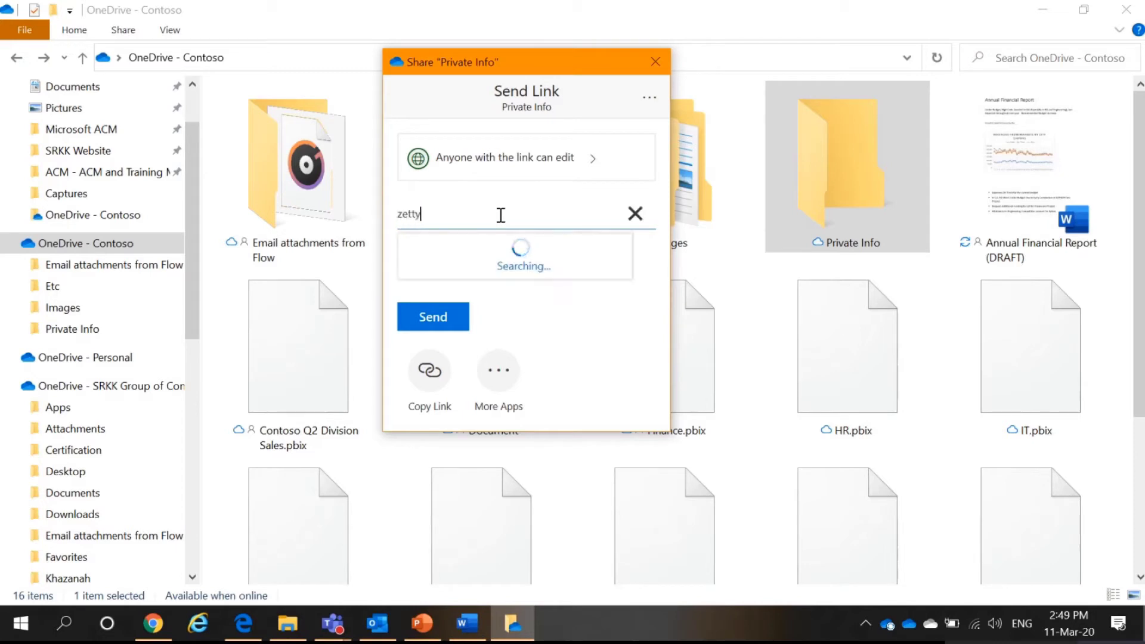
{"action": "type", "text": "ty"}
{"action": "key", "text": "BackSpace"}
{"action": "key", "text": "BackSpace"}
{"action": "key", "text": "BackSpace"}
{"action": "key", "text": "BackSpace"}
{"action": "key", "text": "BackSpace"}
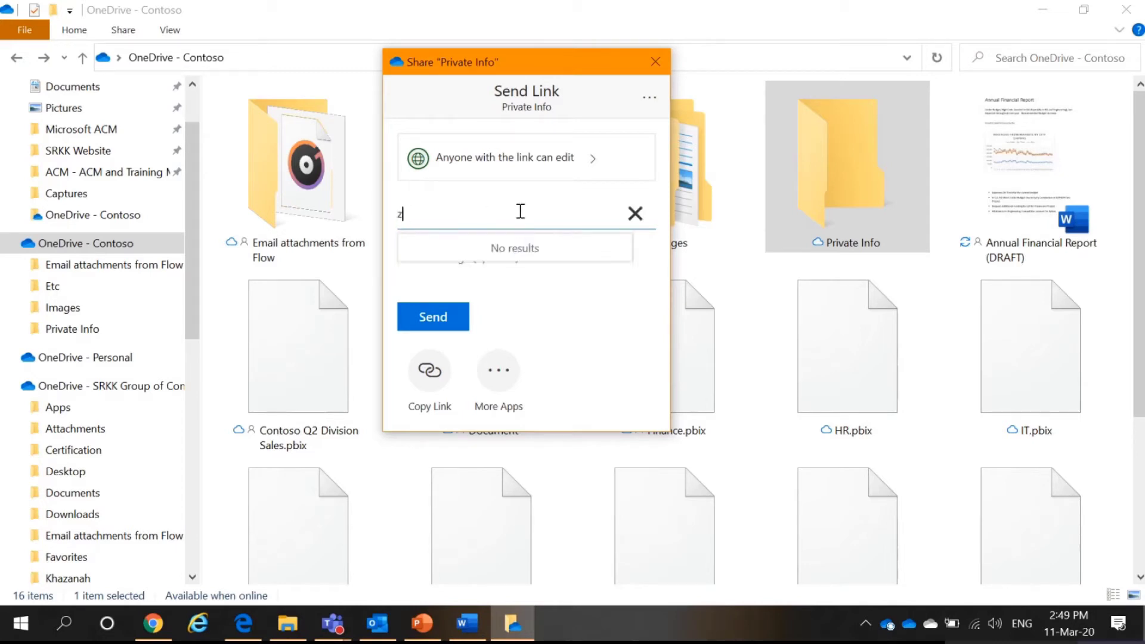
{"action": "type", "text": "nor"}
{"action": "left_click", "coordinate": [635, 213]}
{"action": "type", "text": "ade"}
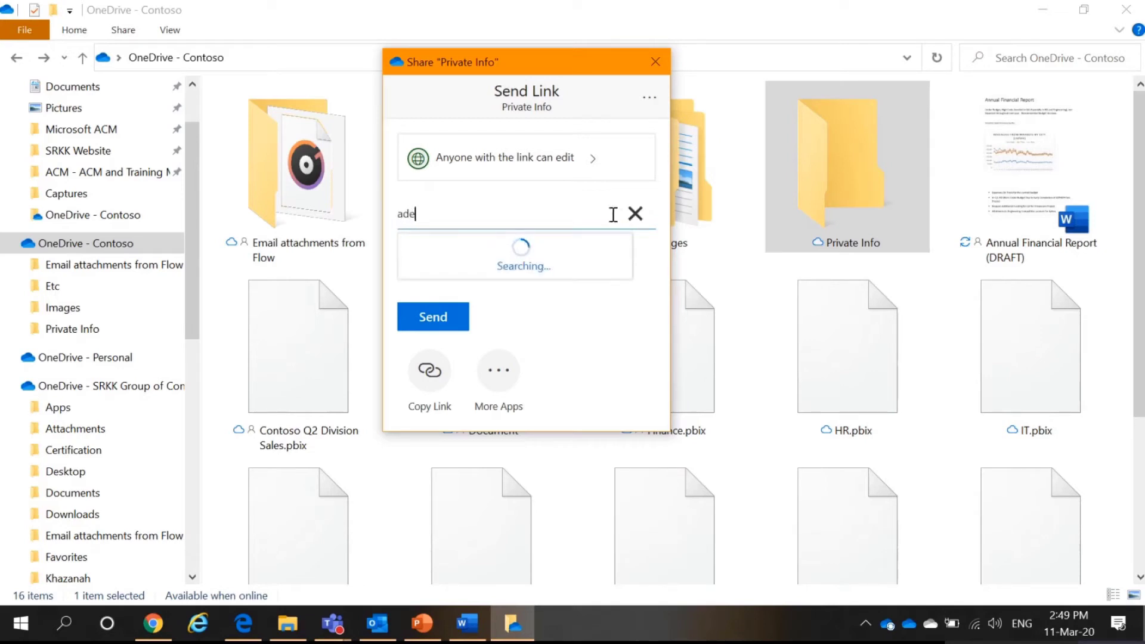
{"action": "left_click", "coordinate": [554, 261]}
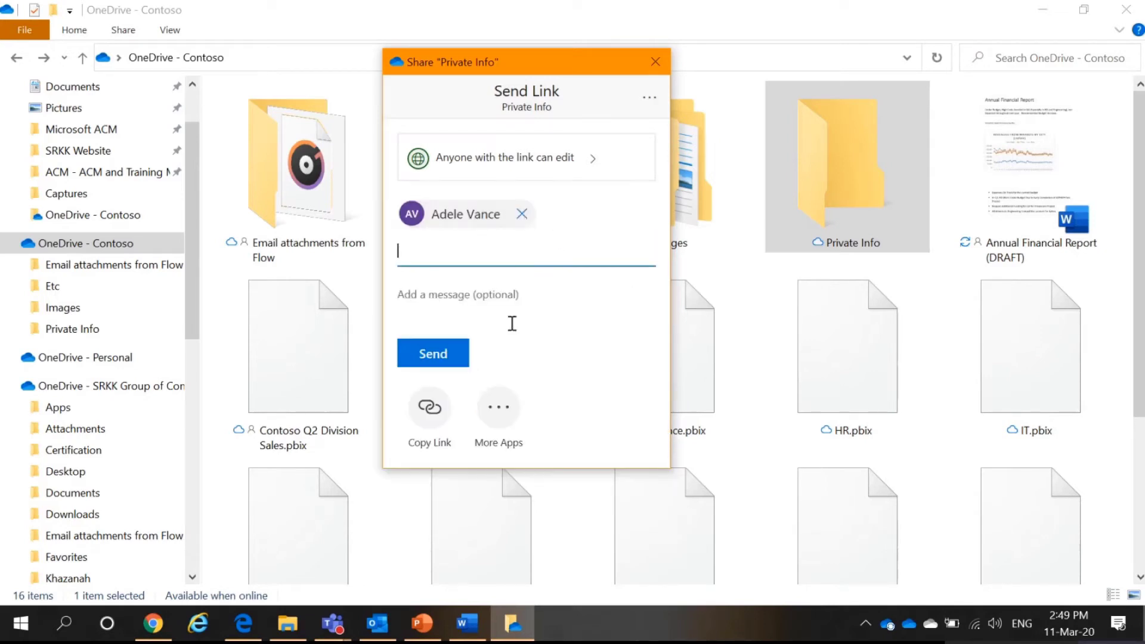
{"action": "left_click", "coordinate": [524, 295]}
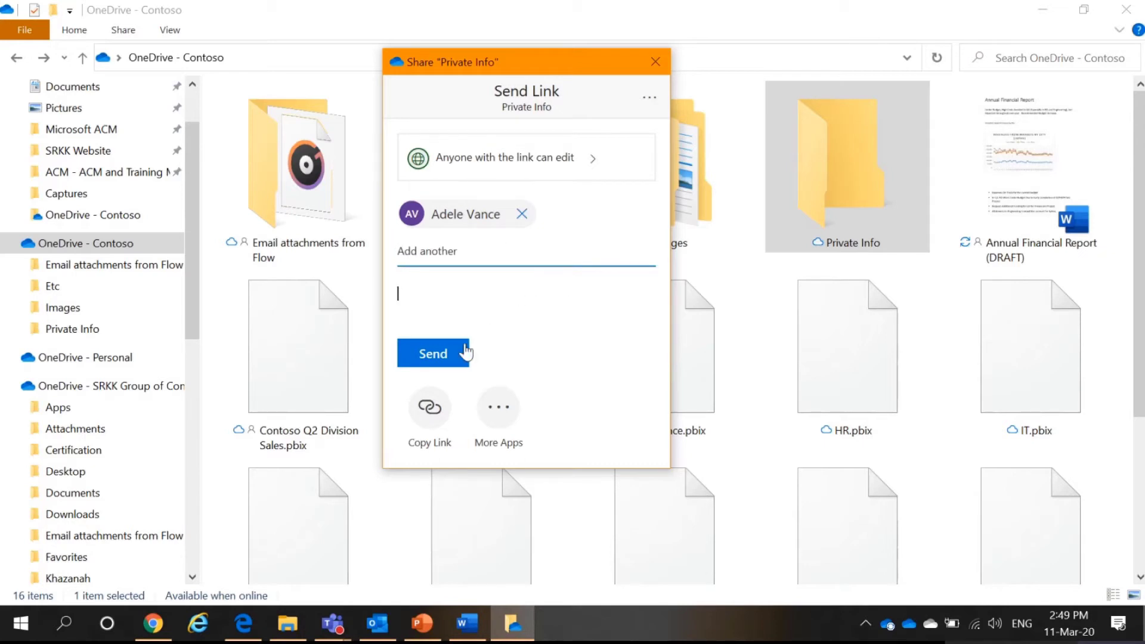
{"action": "left_click", "coordinate": [522, 213]}
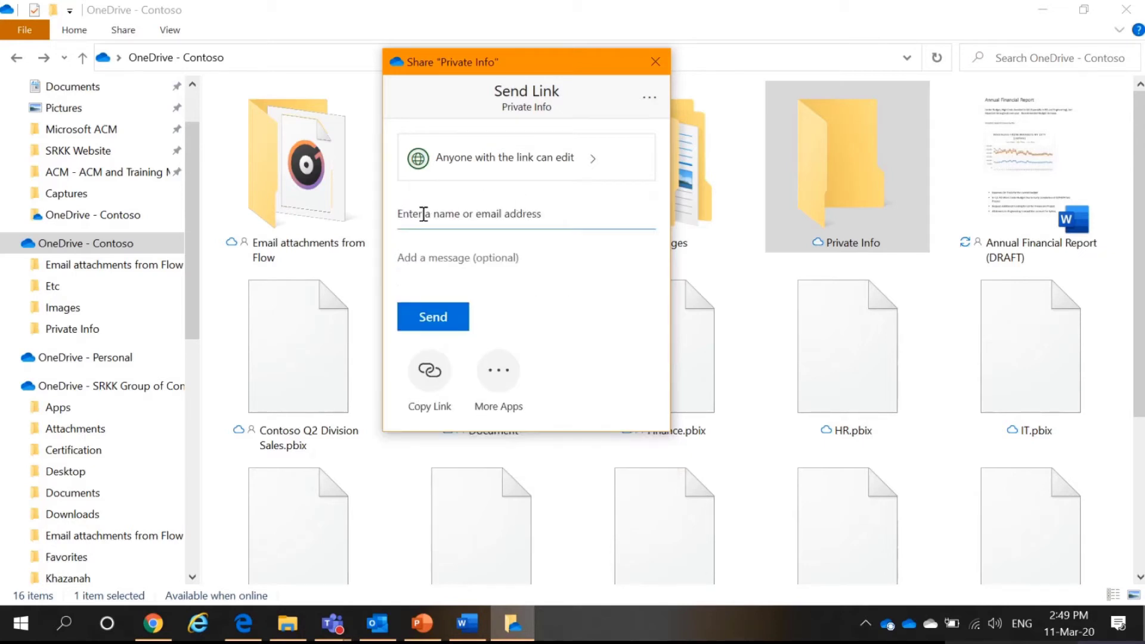
Create and copy the Private Info folder's shareable link, then close the Share dialog
{"action": "left_click", "coordinate": [434, 375]}
{"action": "left_click", "coordinate": [594, 202]}
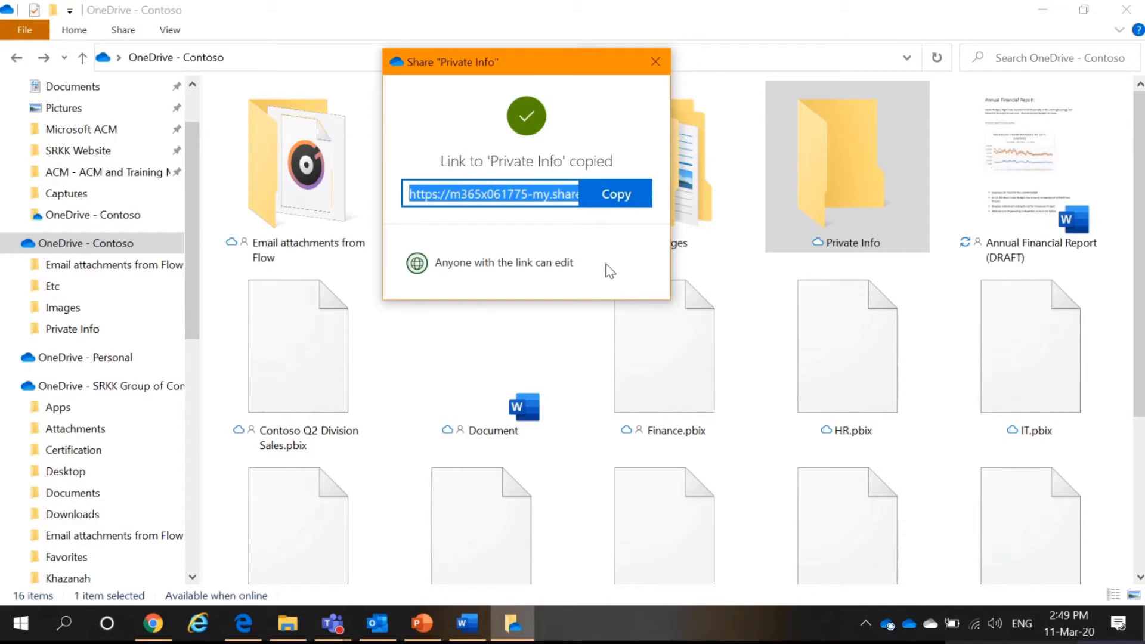
{"action": "left_click", "coordinate": [656, 62]}
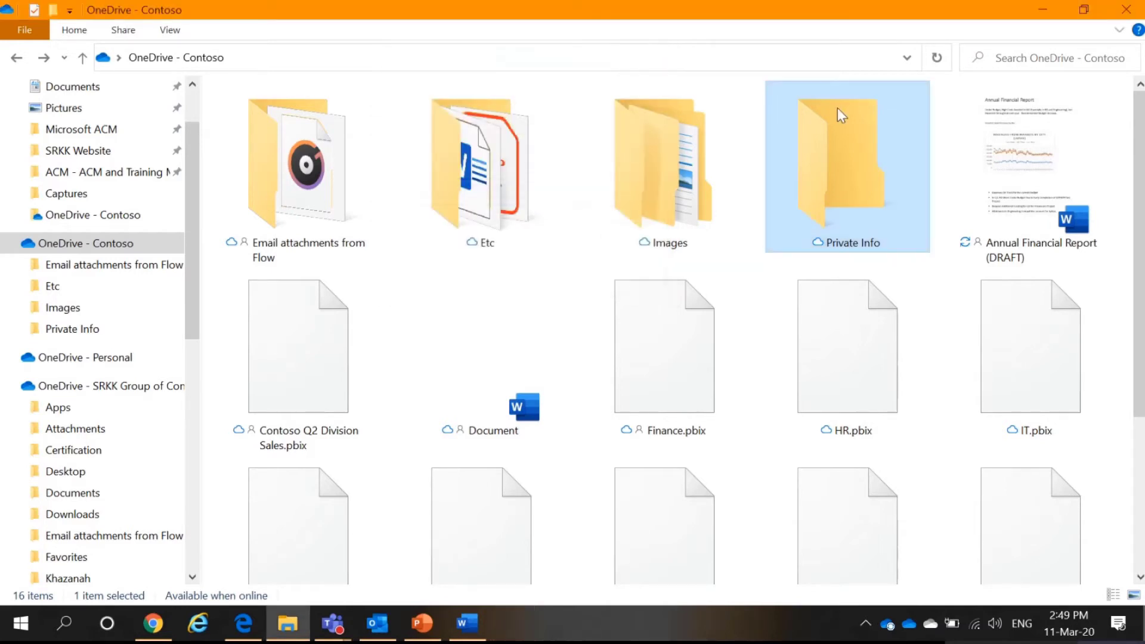
{"action": "right_click", "coordinate": [884, 165]}
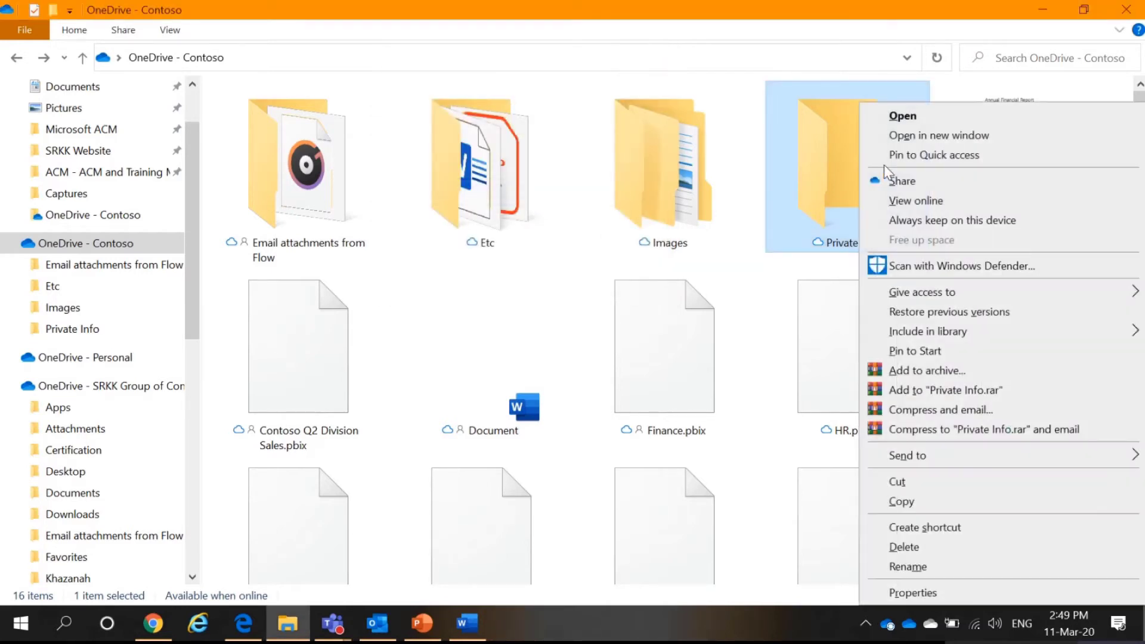
{"action": "left_click", "coordinate": [925, 190]}
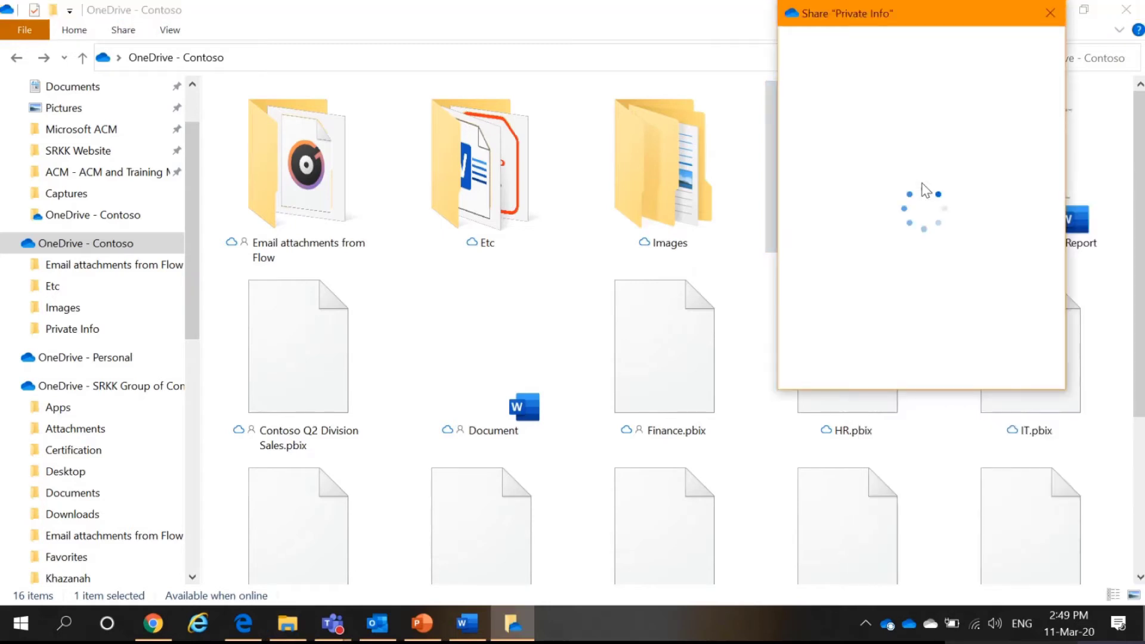
{"action": "left_click_drag", "start_coordinate": [928, 27], "coordinate": [515, 88]}
{"action": "left_click", "coordinate": [612, 132]}
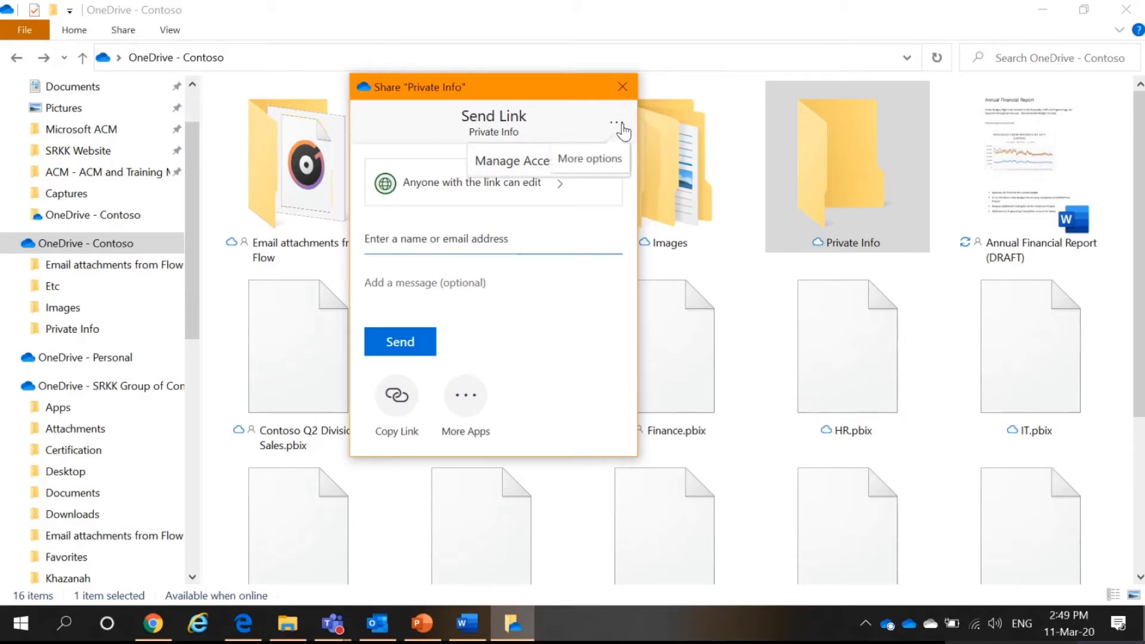
{"action": "left_click", "coordinate": [569, 160]}
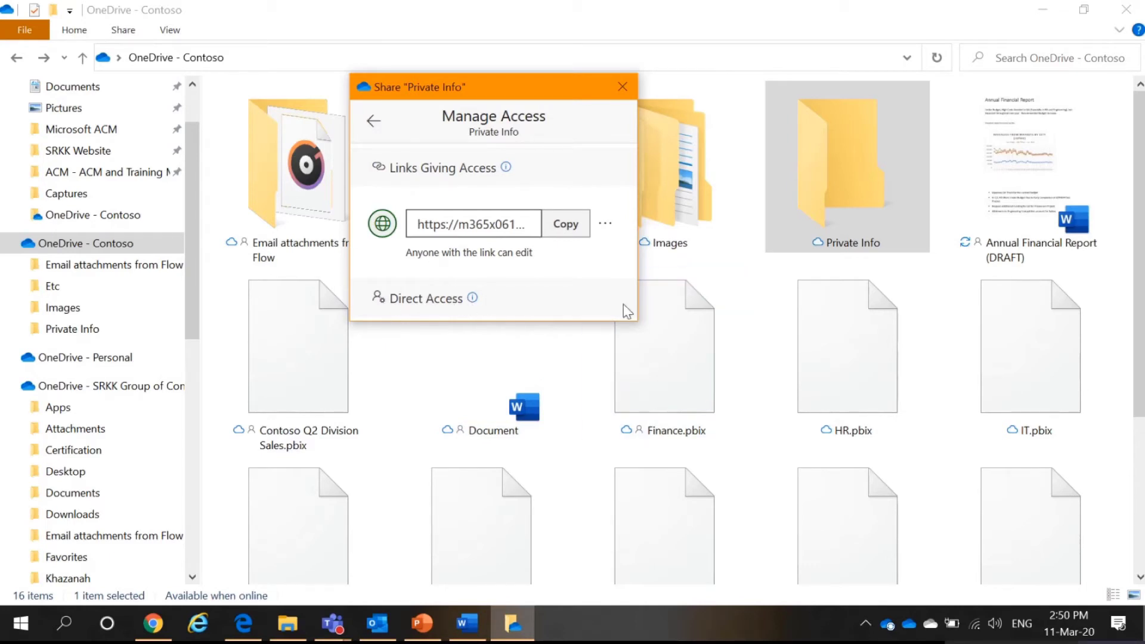
Close the open sharing window and check who has access to the Email attachments from Flow folder
{"action": "left_click", "coordinate": [623, 86]}
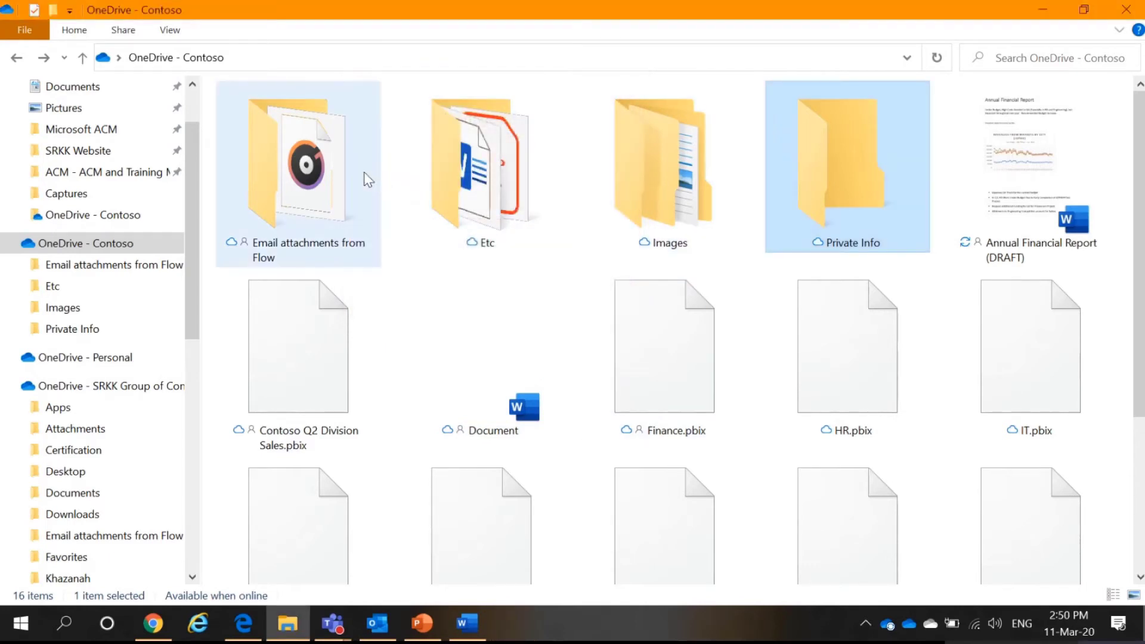
{"action": "left_click", "coordinate": [340, 179]}
{"action": "right_click", "coordinate": [337, 171]}
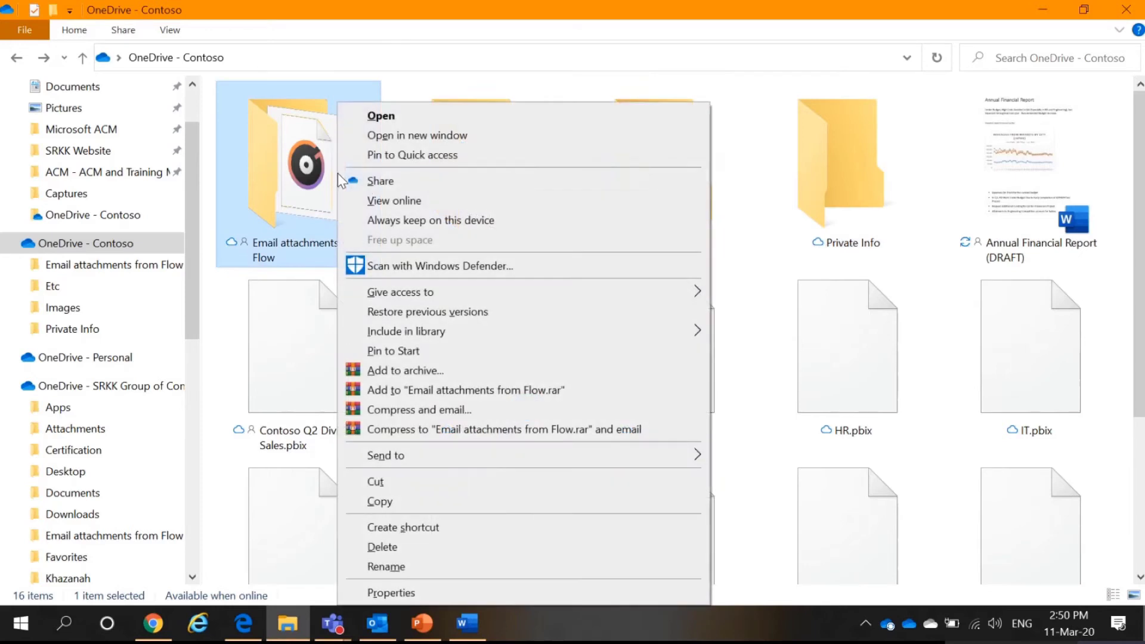
{"action": "left_click", "coordinate": [417, 184]}
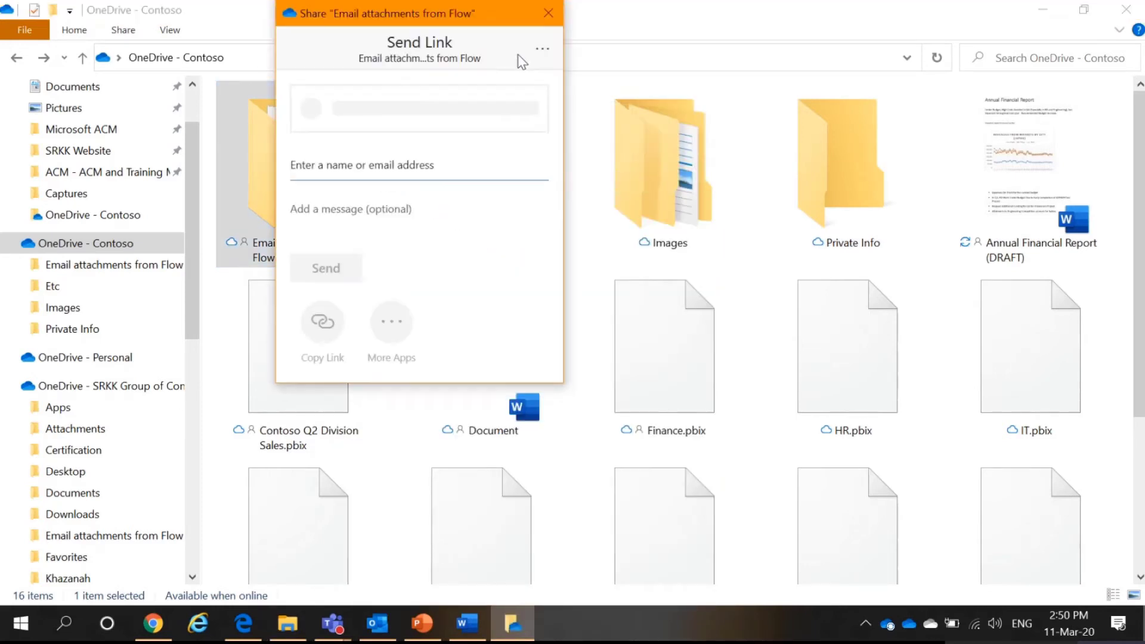
{"action": "left_click", "coordinate": [540, 47]}
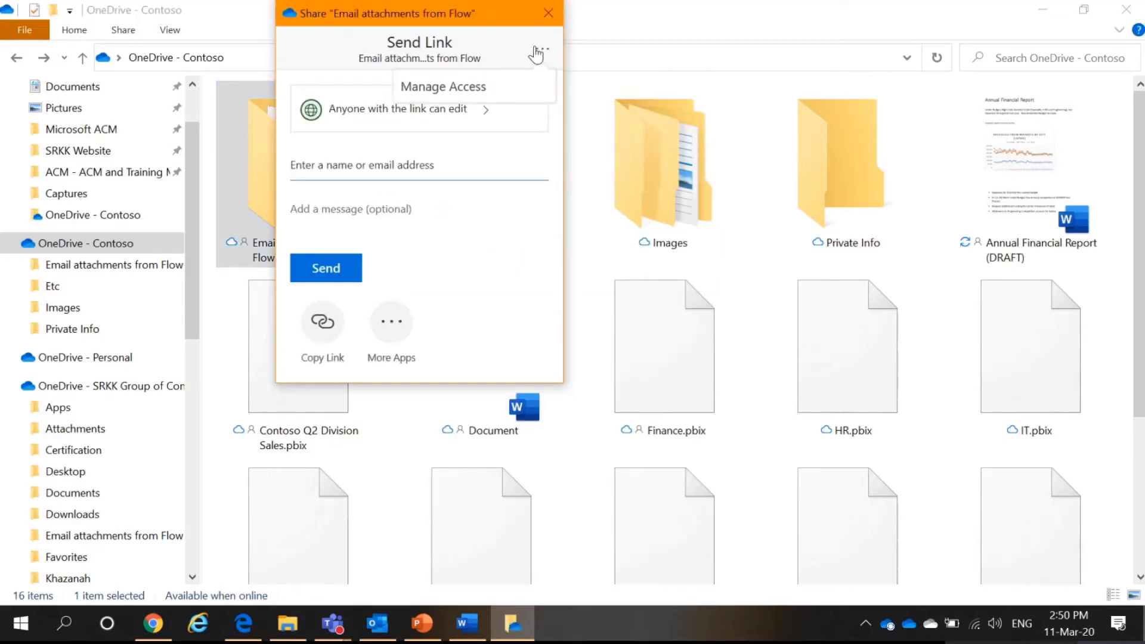
{"action": "left_click", "coordinate": [489, 88]}
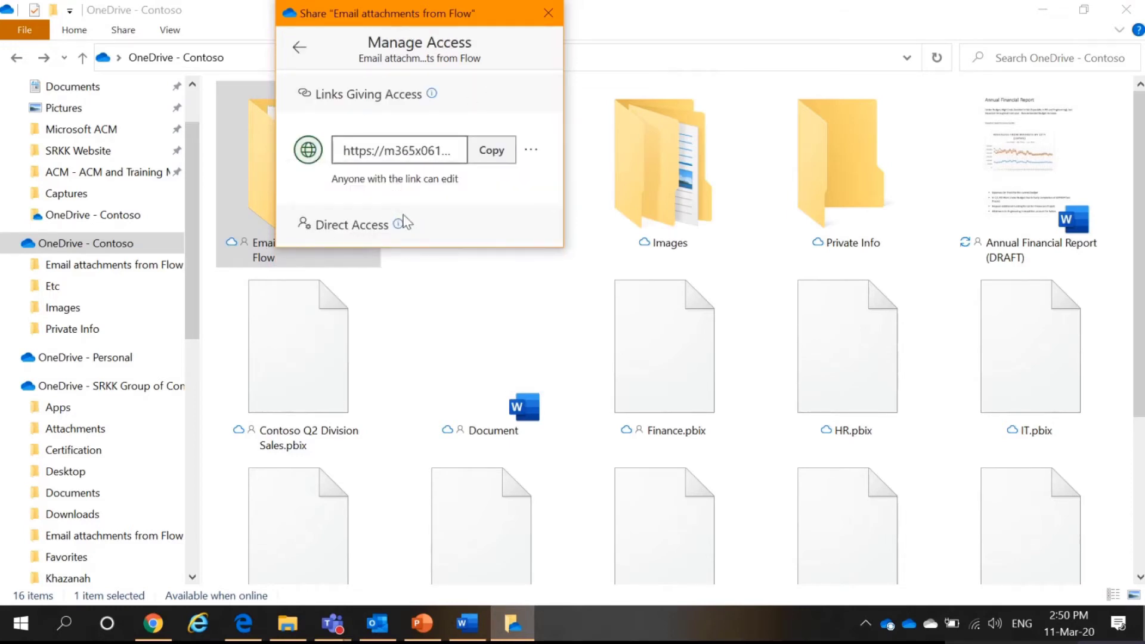
{"action": "left_click", "coordinate": [548, 14]}
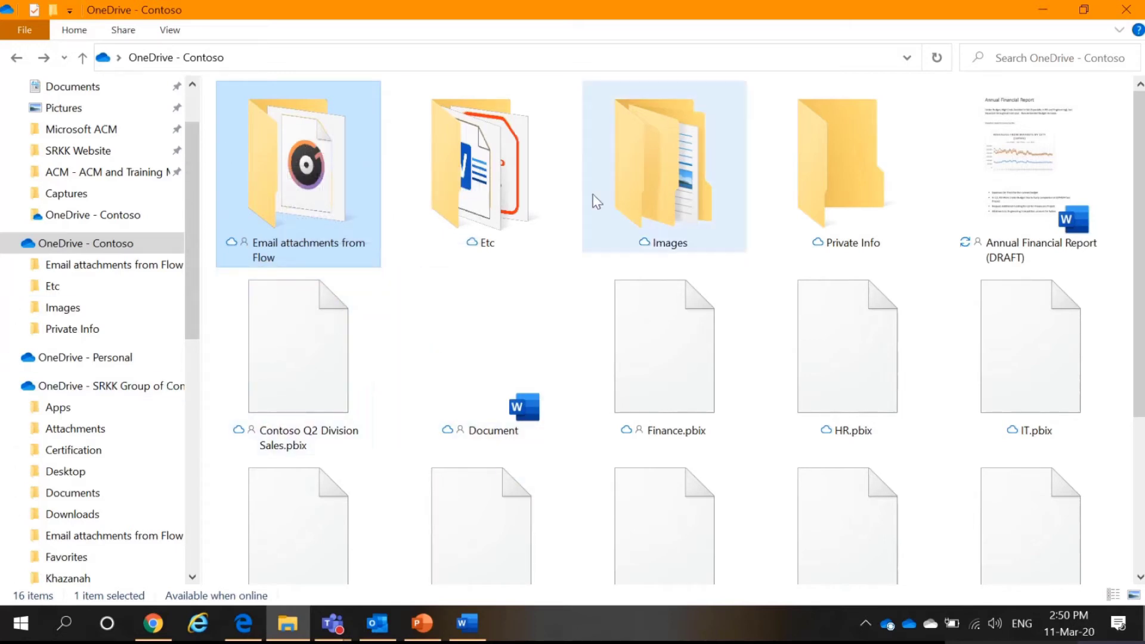
View Manage Access for Document.docx, then close its sharing window
{"action": "scroll", "coordinate": [602, 234], "scroll_direction": "down", "scroll_amount": 3}
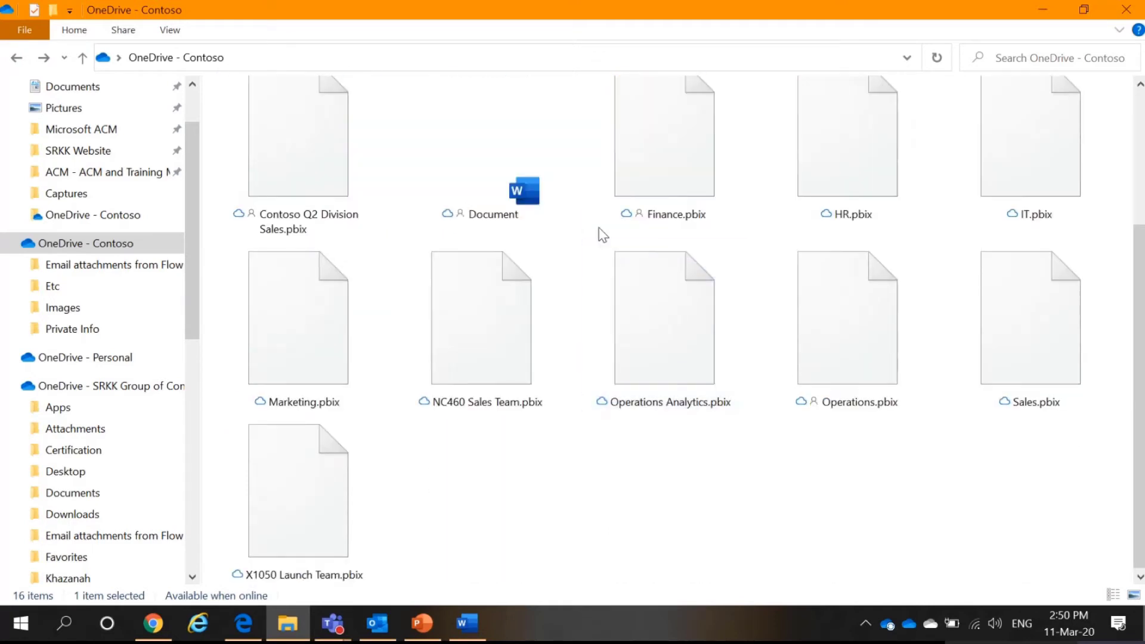
{"action": "right_click", "coordinate": [461, 193]}
{"action": "left_click", "coordinate": [544, 295]}
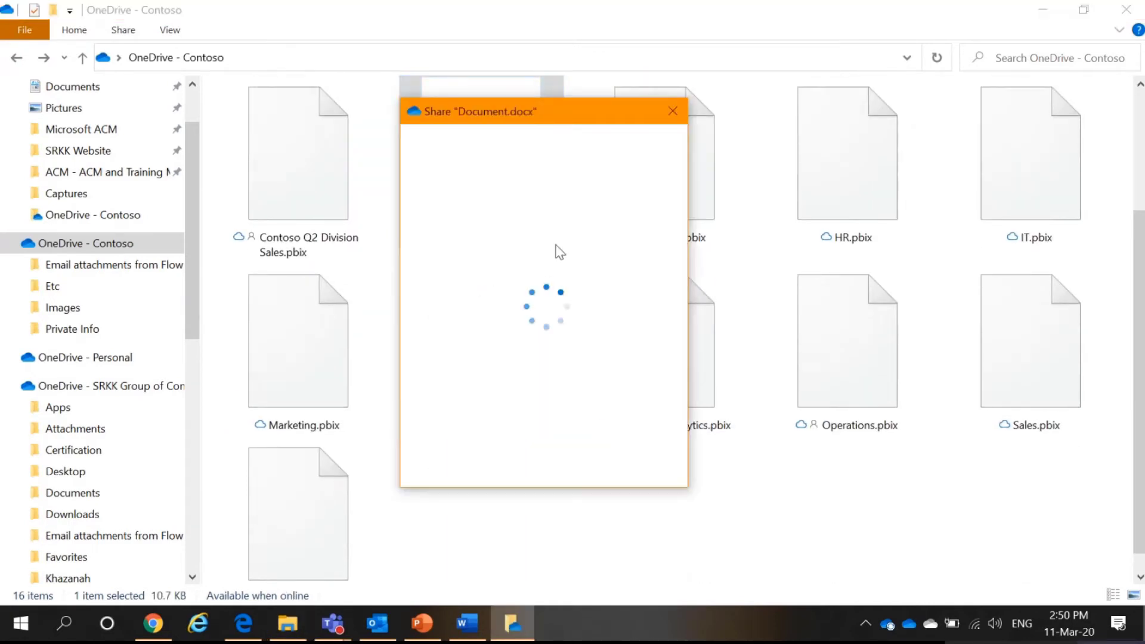
{"action": "left_click", "coordinate": [666, 151]}
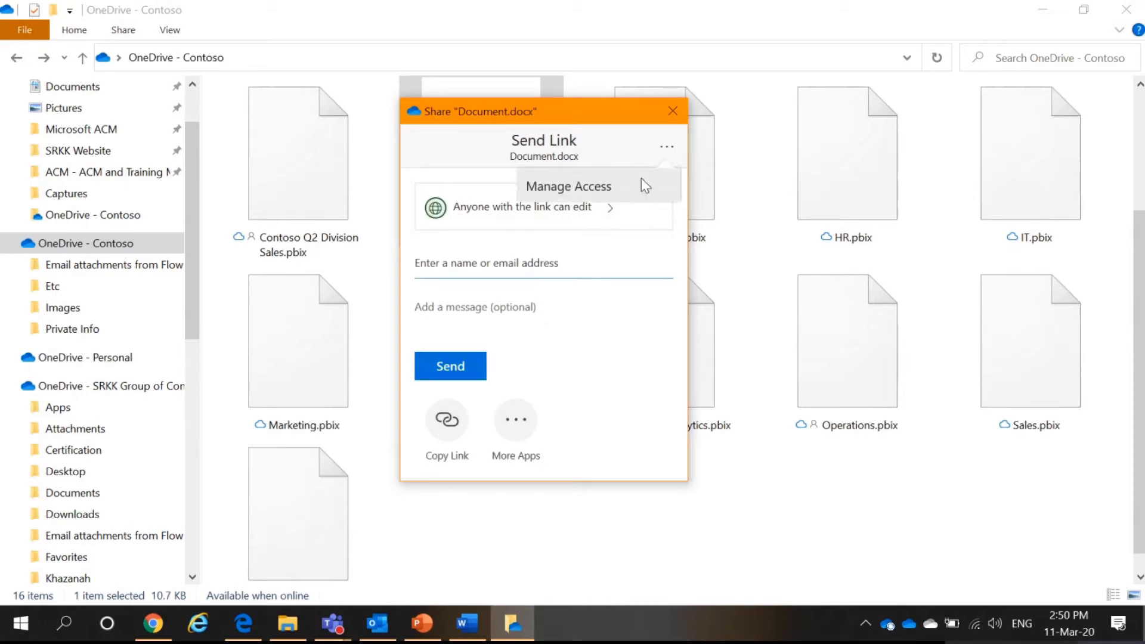
{"action": "left_click", "coordinate": [642, 178]}
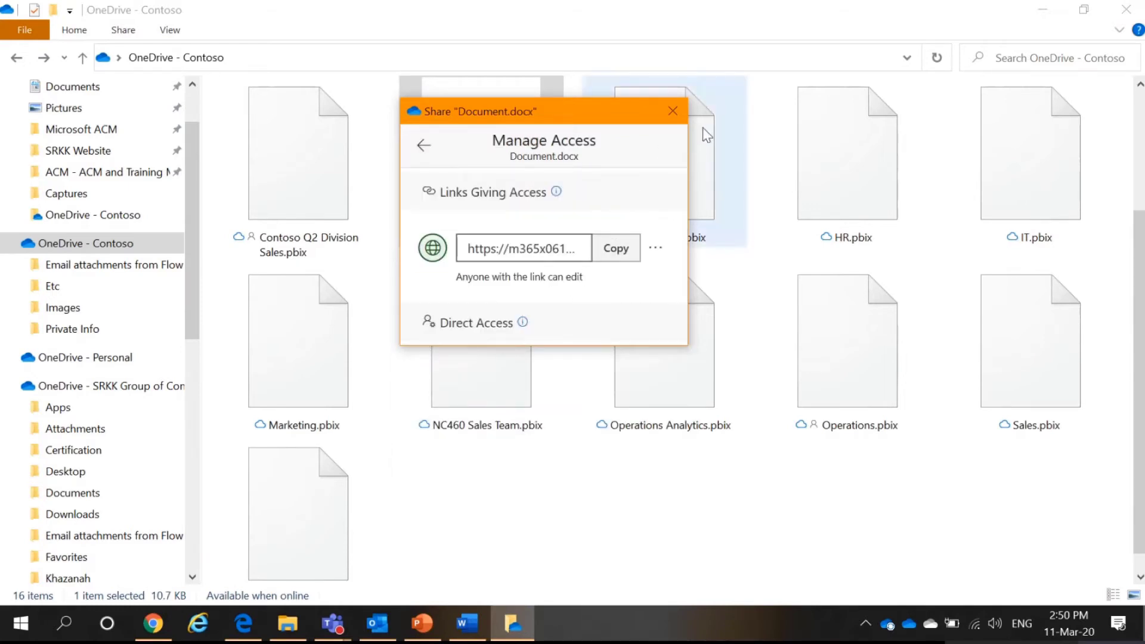
{"action": "left_click", "coordinate": [673, 113]}
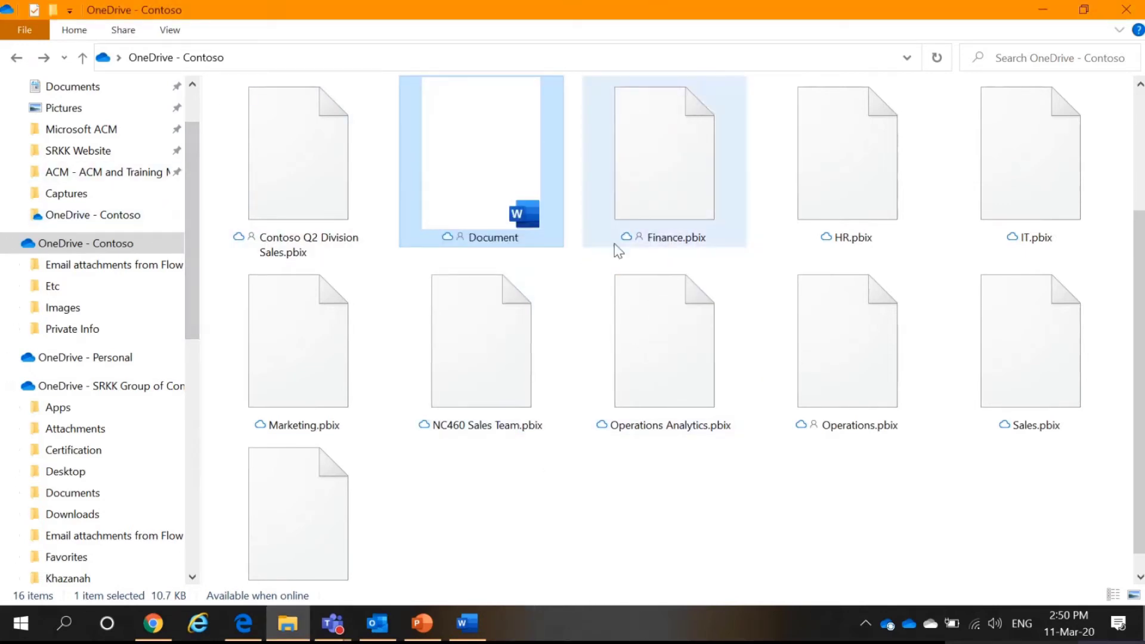
In Edge's OneDrive tab, view Recent, then Shared, and finally open the Recycle bin
{"action": "left_click", "coordinate": [241, 623]}
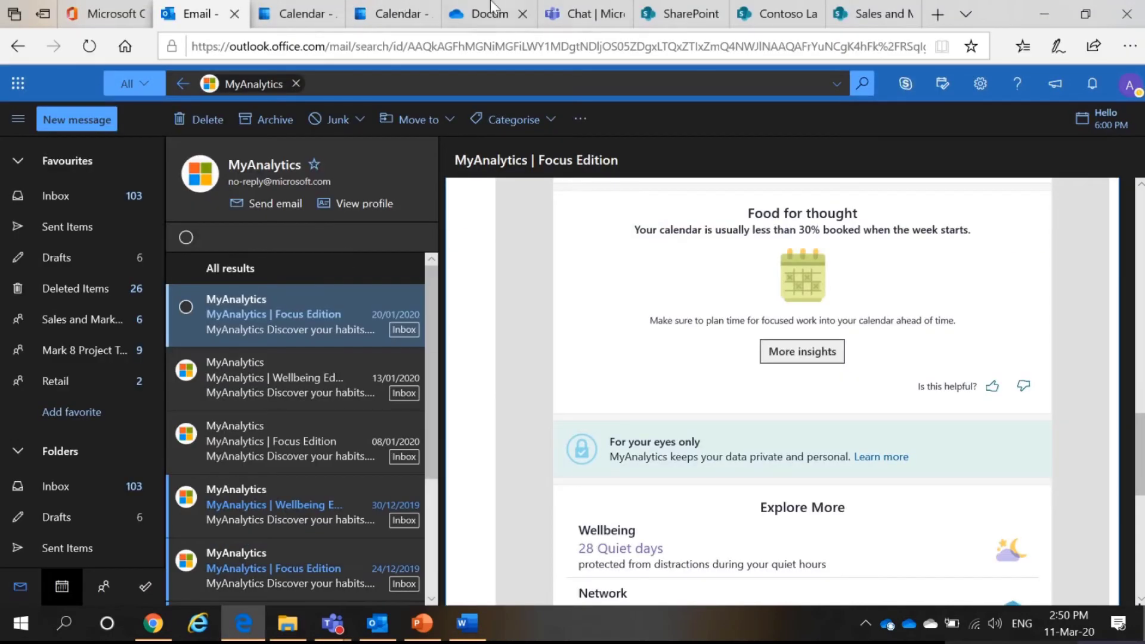
{"action": "left_click", "coordinate": [486, 7]}
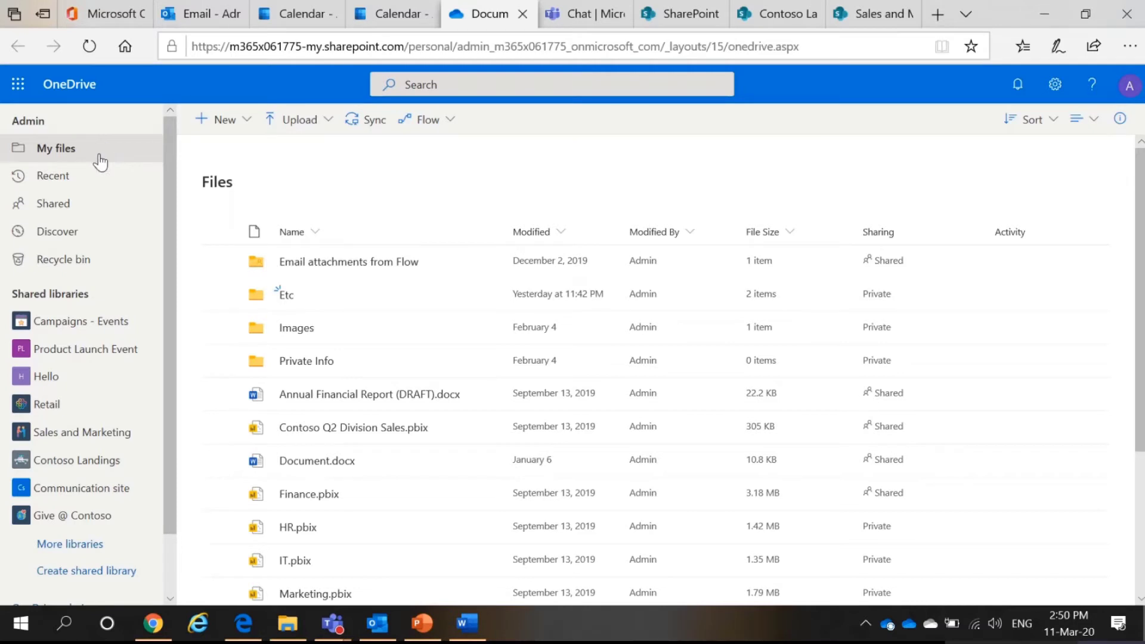
{"action": "left_click", "coordinate": [93, 185]}
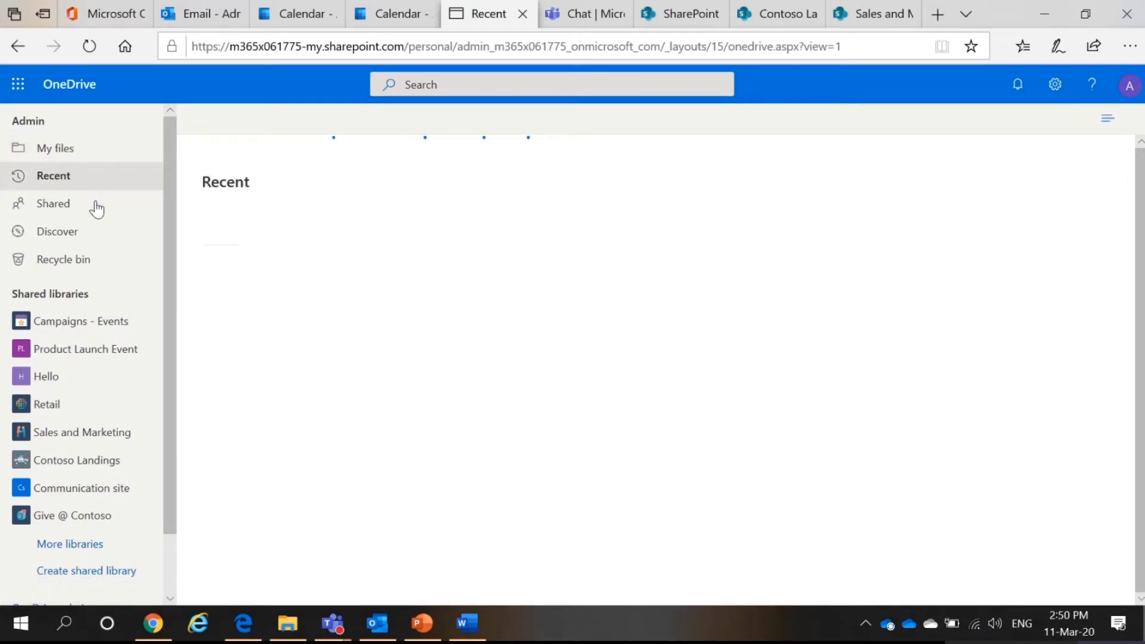
{"action": "left_click", "coordinate": [95, 207]}
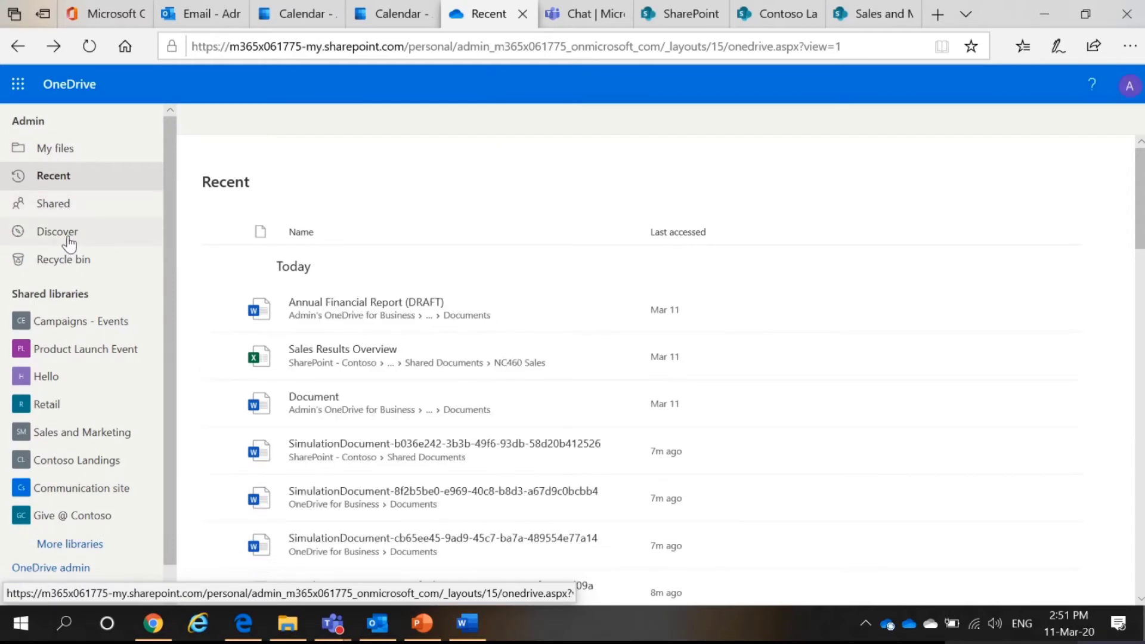
{"action": "left_click", "coordinate": [63, 260]}
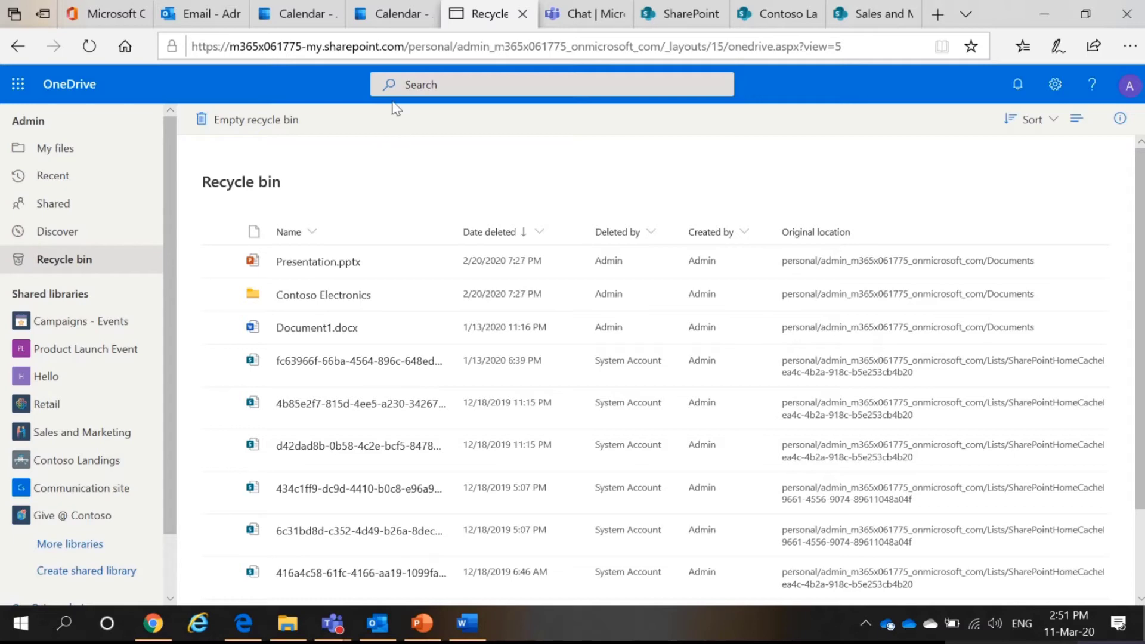
{"action": "scroll", "coordinate": [340, 209], "scroll_direction": "down", "scroll_amount": 2}
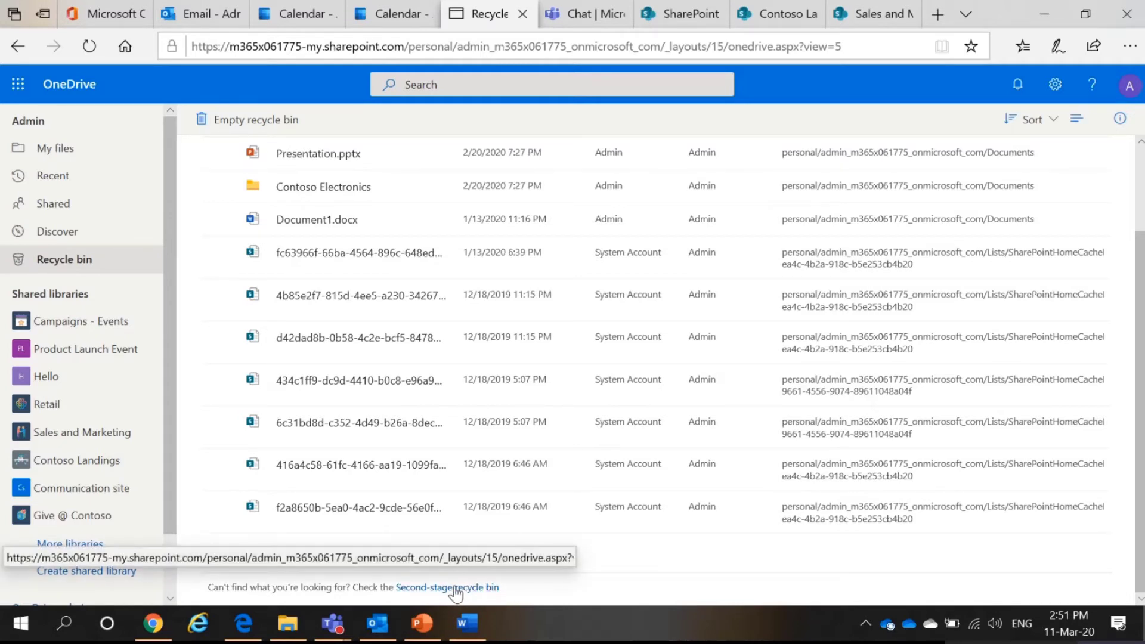
{"action": "left_click", "coordinate": [456, 591]}
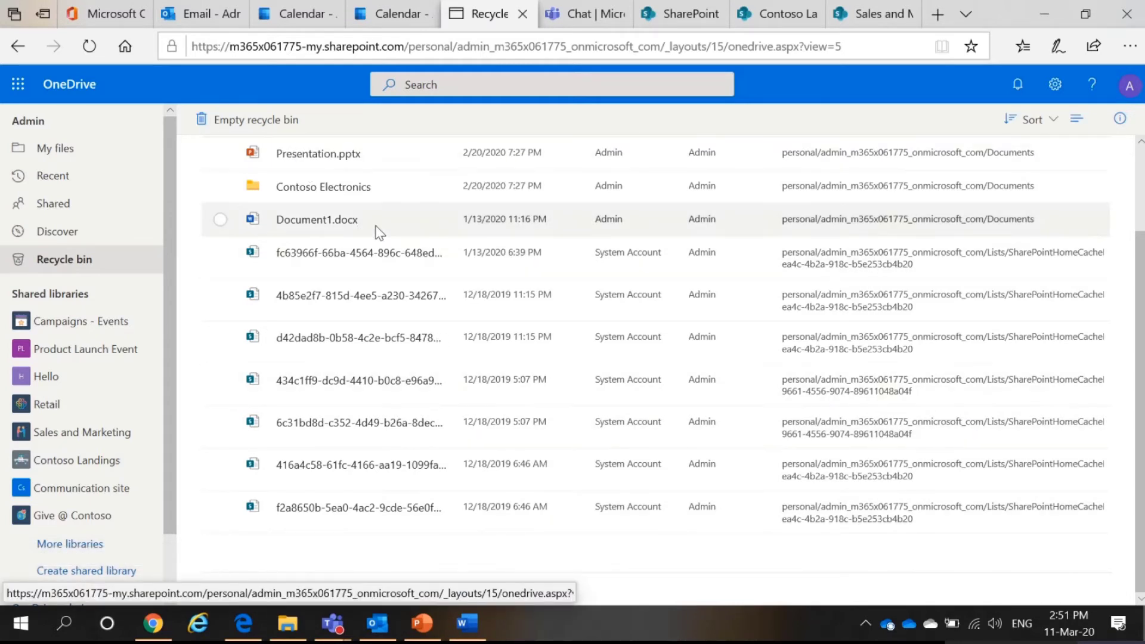
{"action": "scroll", "coordinate": [334, 226], "scroll_direction": "up", "scroll_amount": 2}
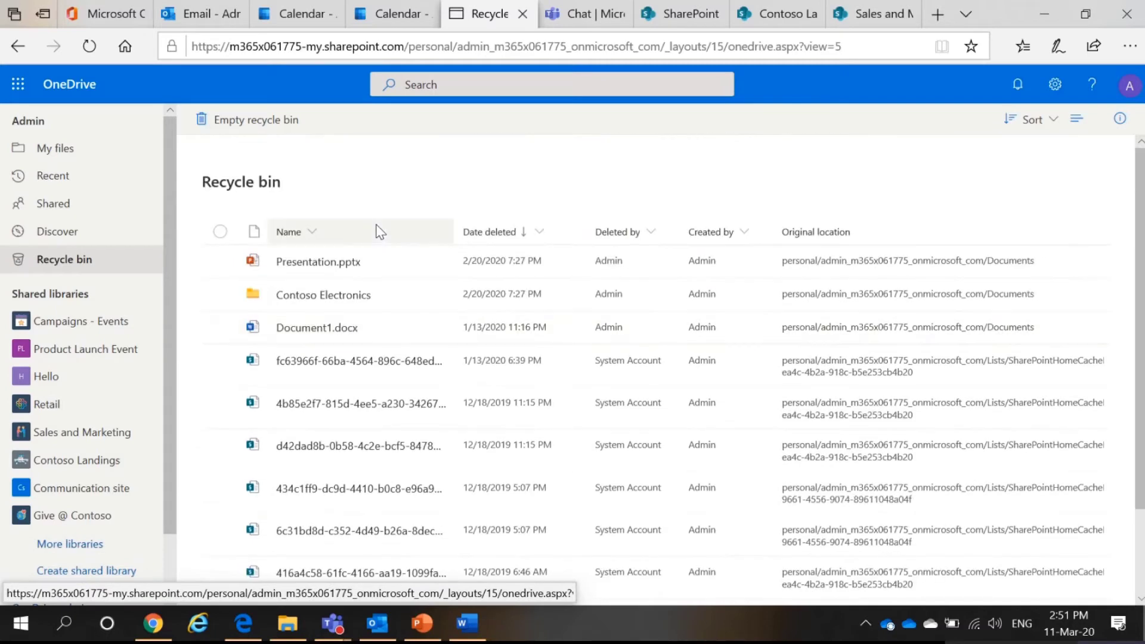
From My files, open Email attachments from Flow's link settings, cancel, then review Manage Access and close it
{"action": "left_click", "coordinate": [63, 161]}
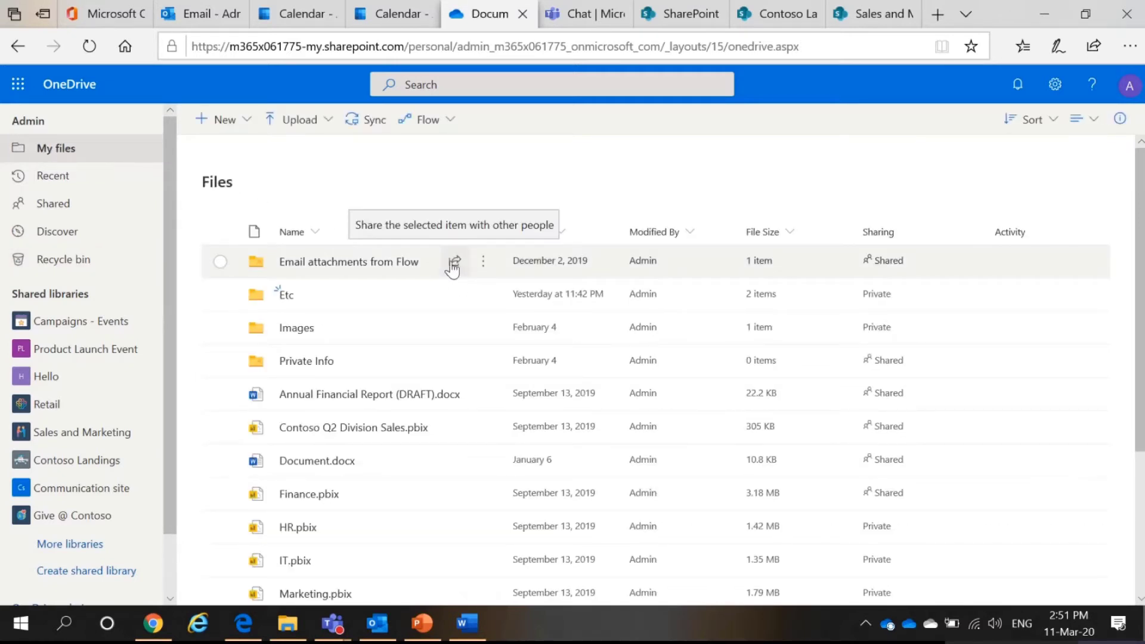
{"action": "left_click", "coordinate": [455, 262]}
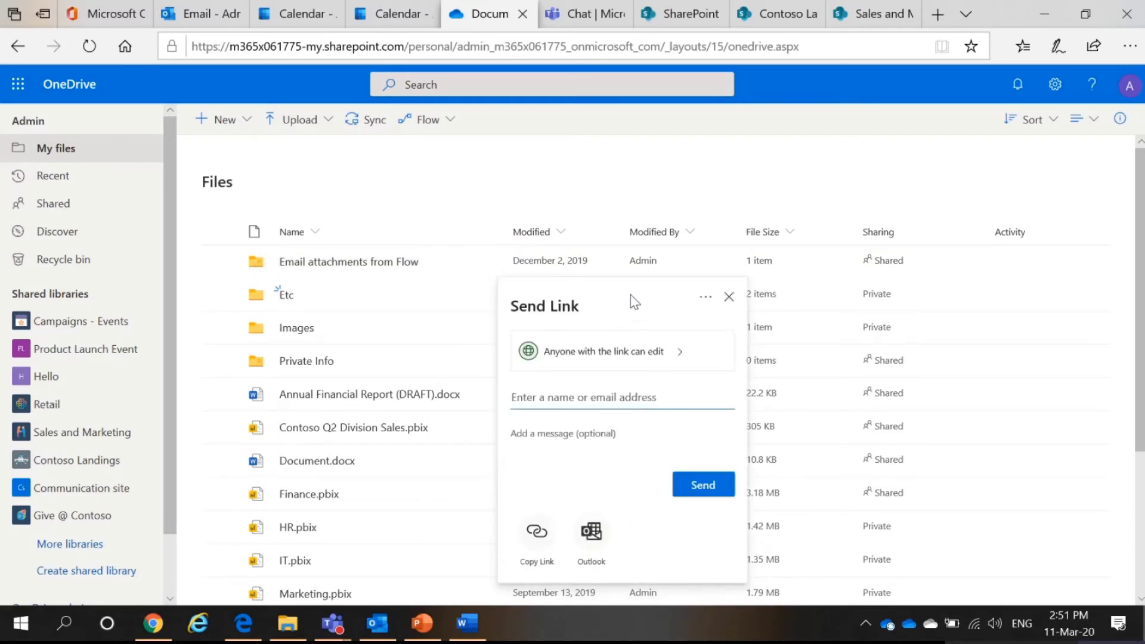
{"action": "left_click", "coordinate": [678, 351]}
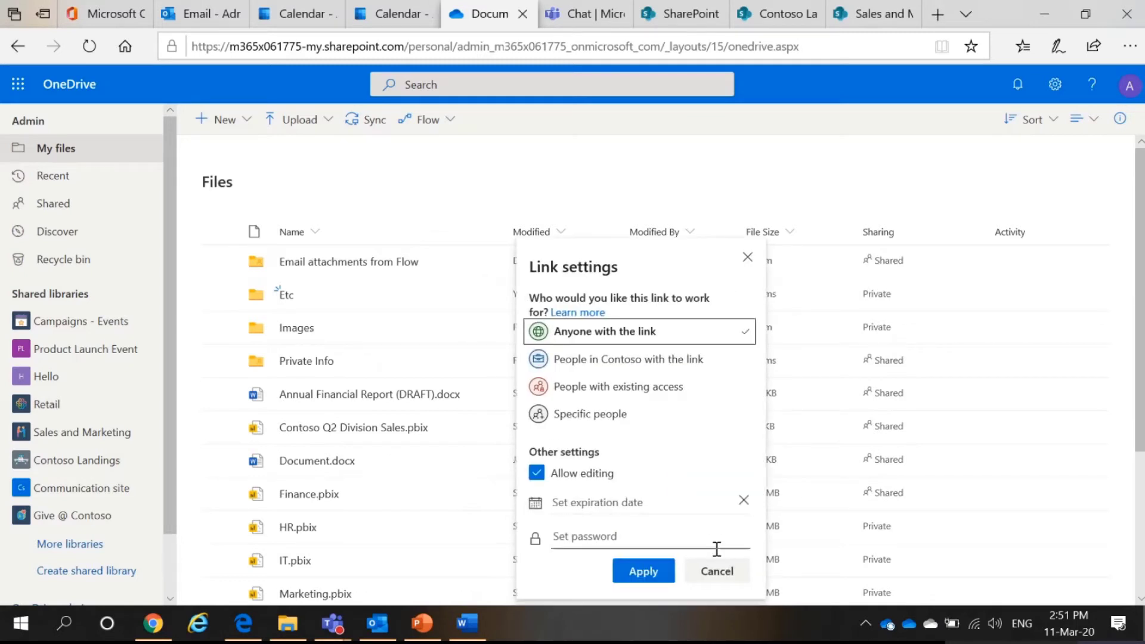
{"action": "left_click", "coordinate": [718, 570]}
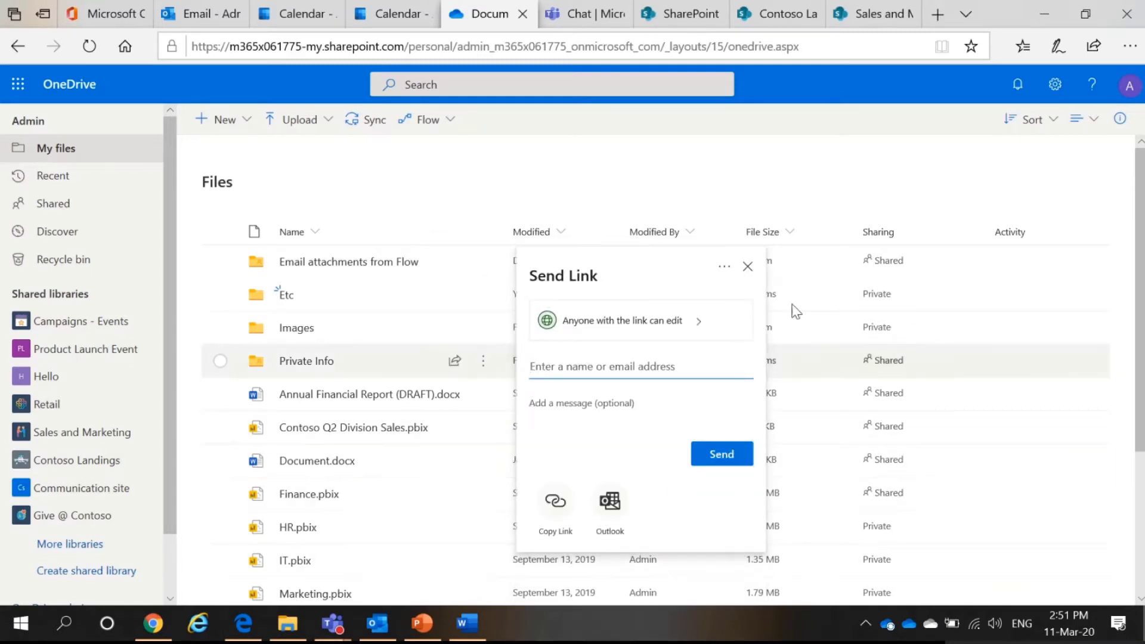
{"action": "left_click", "coordinate": [724, 268]}
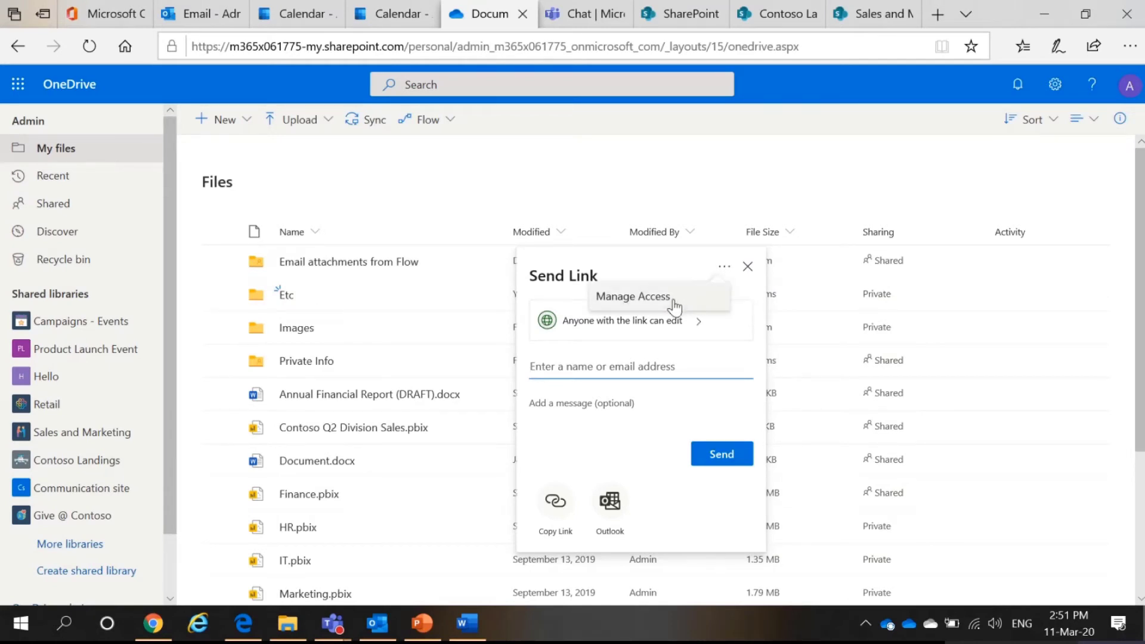
{"action": "left_click", "coordinate": [675, 305]}
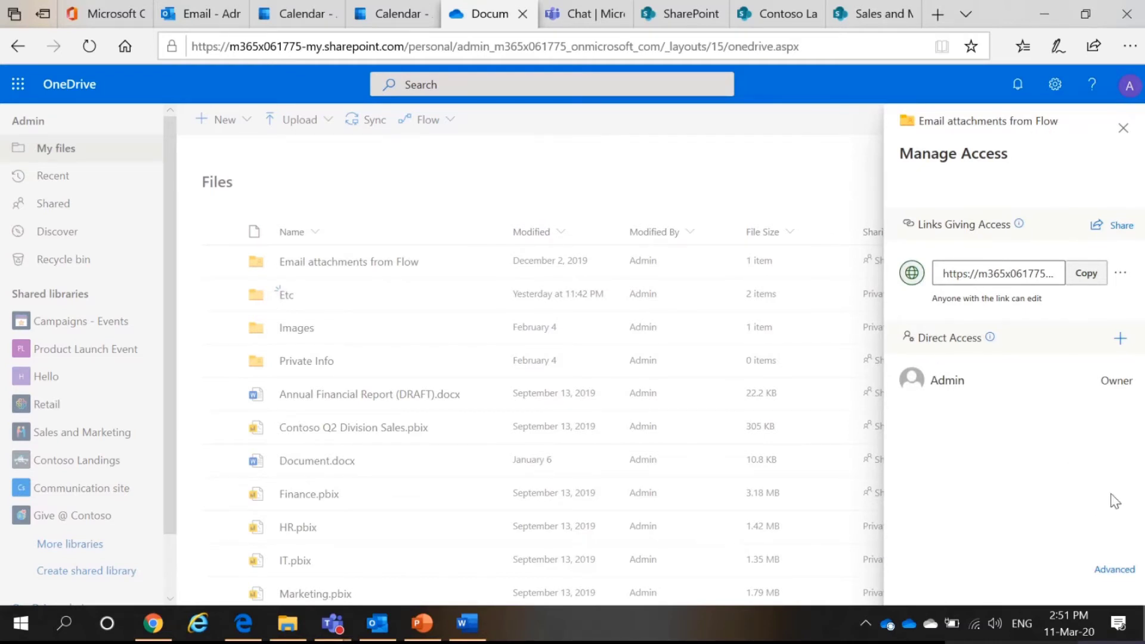
{"action": "left_click", "coordinate": [1123, 128]}
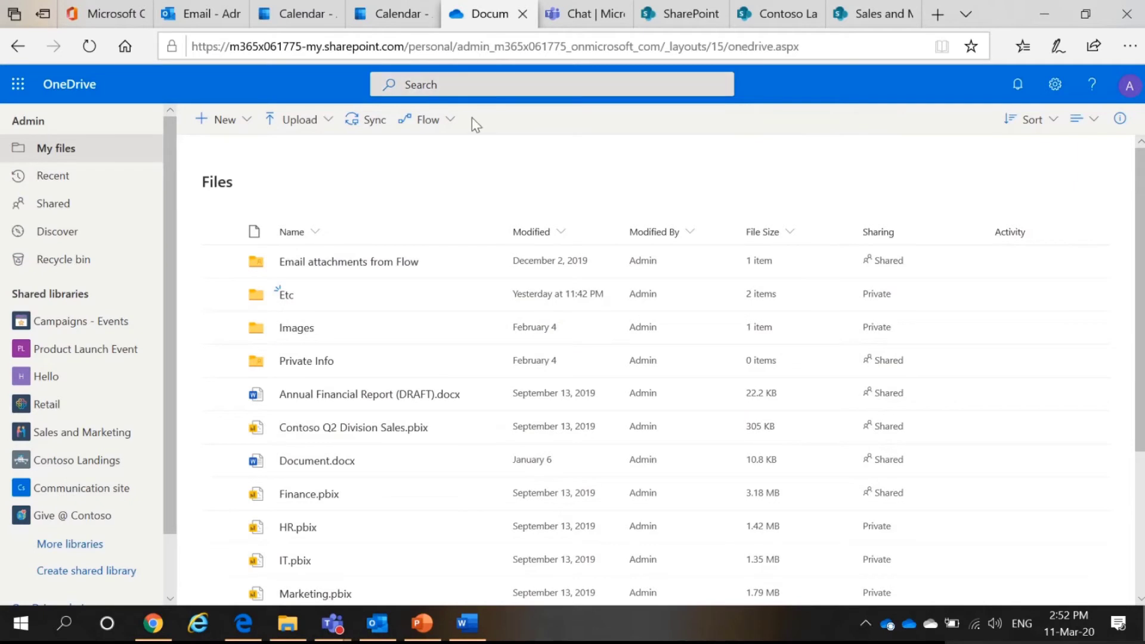
Bring PowerPoint to the front and jump to the Microsoft Teams slide thumbnail
{"action": "left_click", "coordinate": [423, 623]}
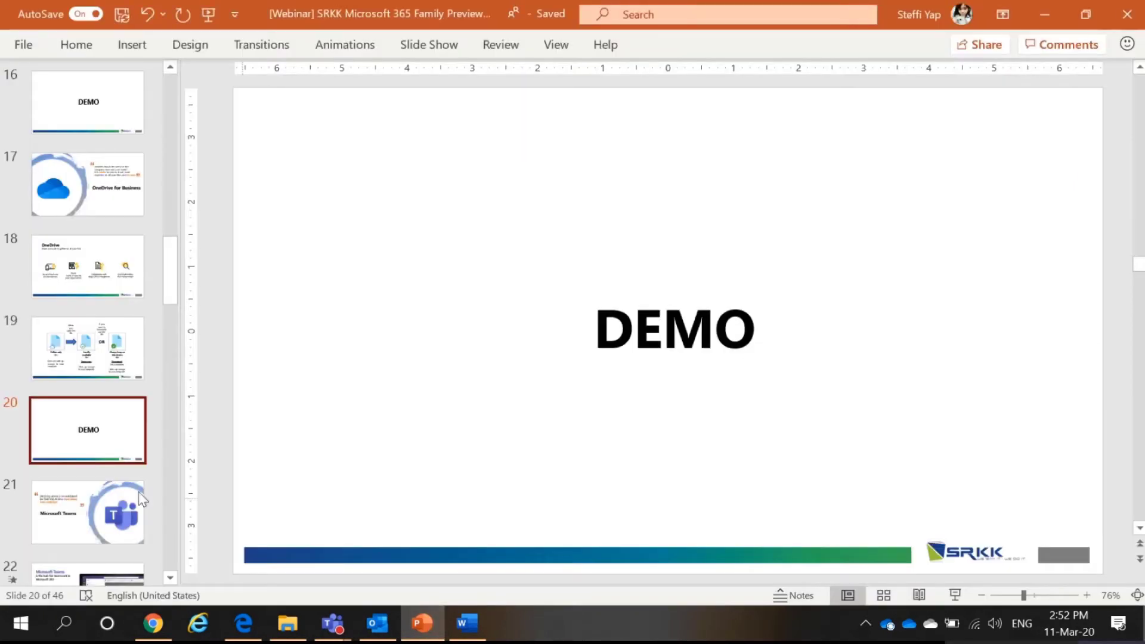
{"action": "left_click", "coordinate": [65, 524]}
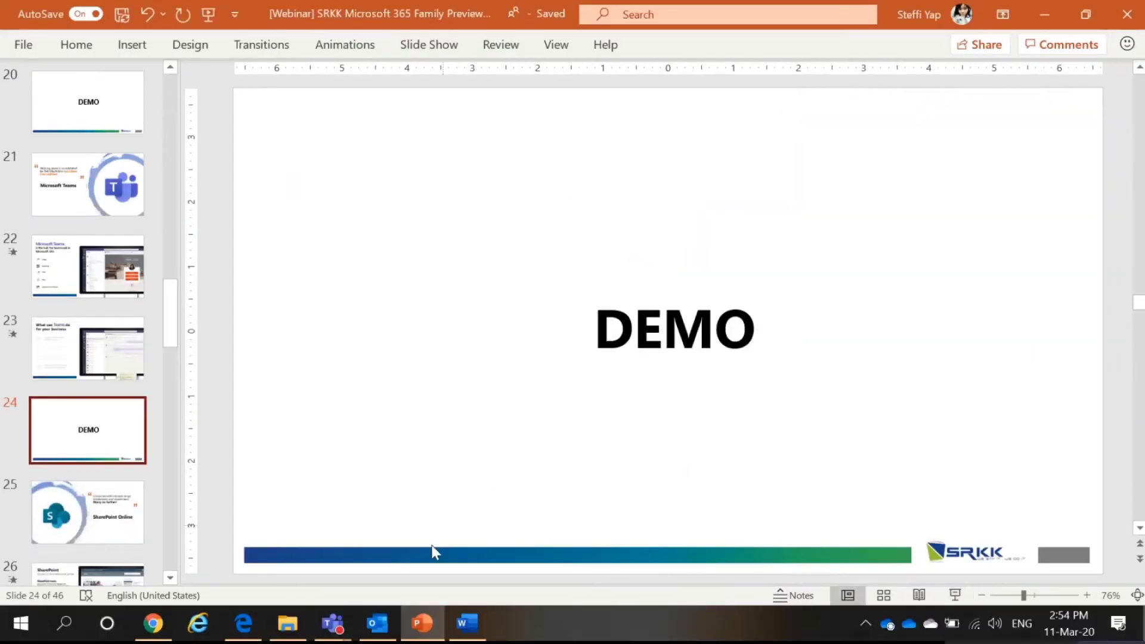
In the Teams browser tab, browse Activity, switching Feed to My Activity and back, then open the guest chat
{"action": "left_click", "coordinate": [244, 624]}
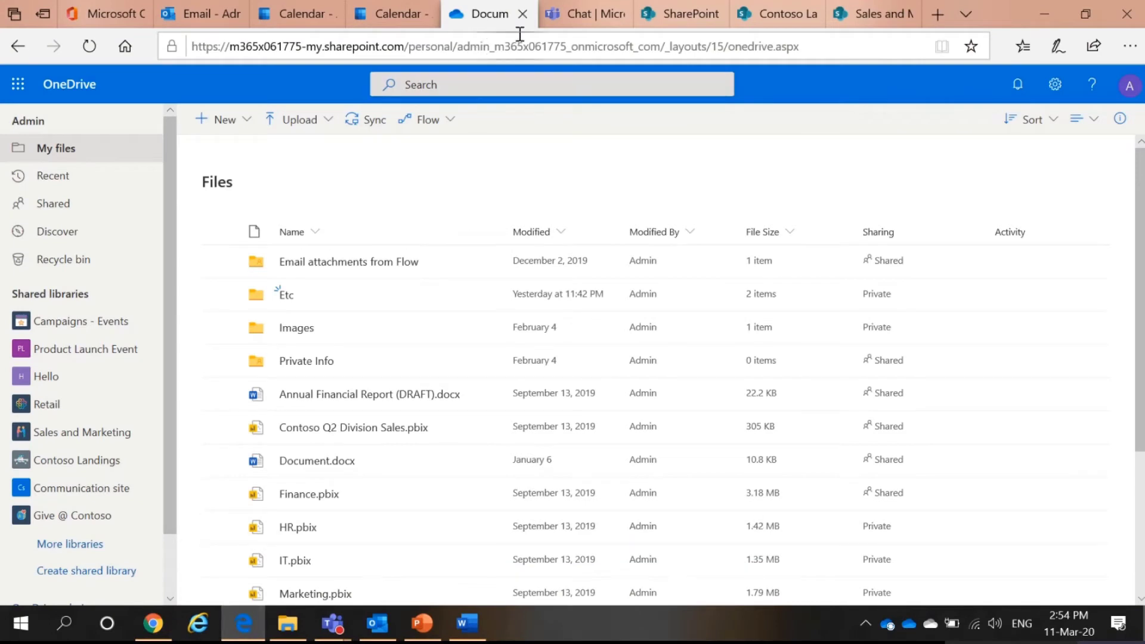
{"action": "left_click", "coordinate": [553, 14]}
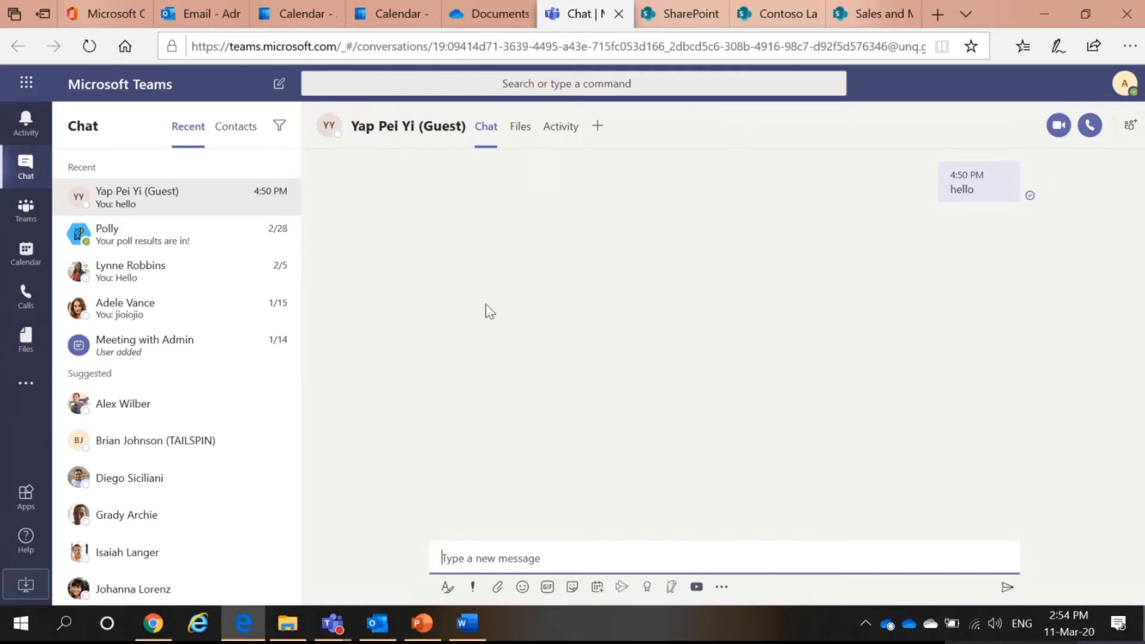
{"action": "left_click", "coordinate": [29, 136]}
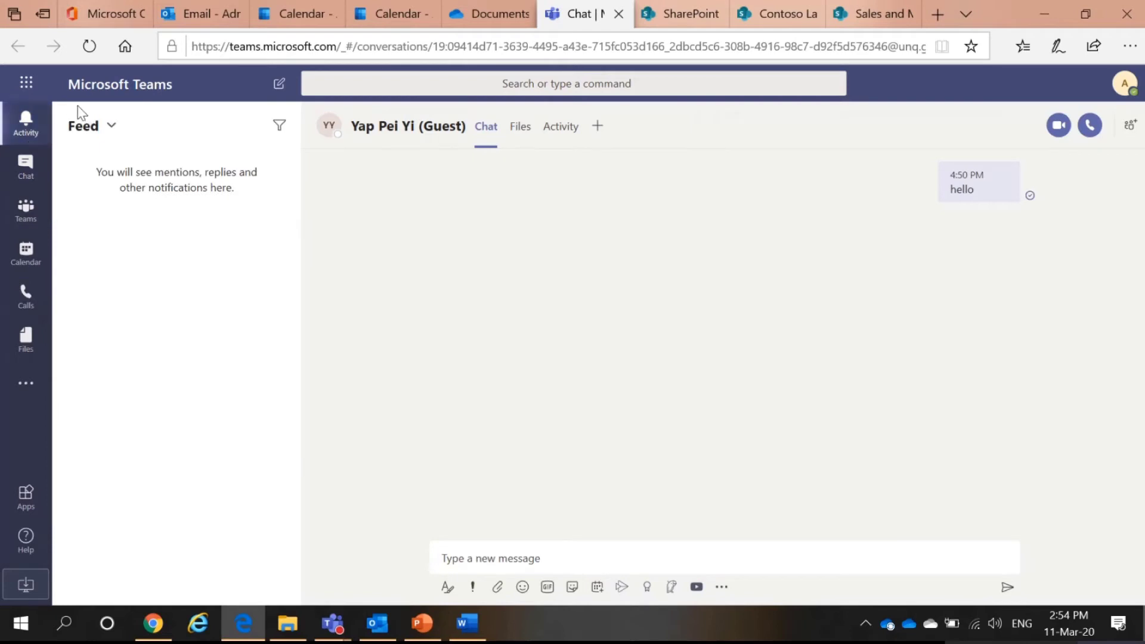
{"action": "left_click", "coordinate": [104, 124]}
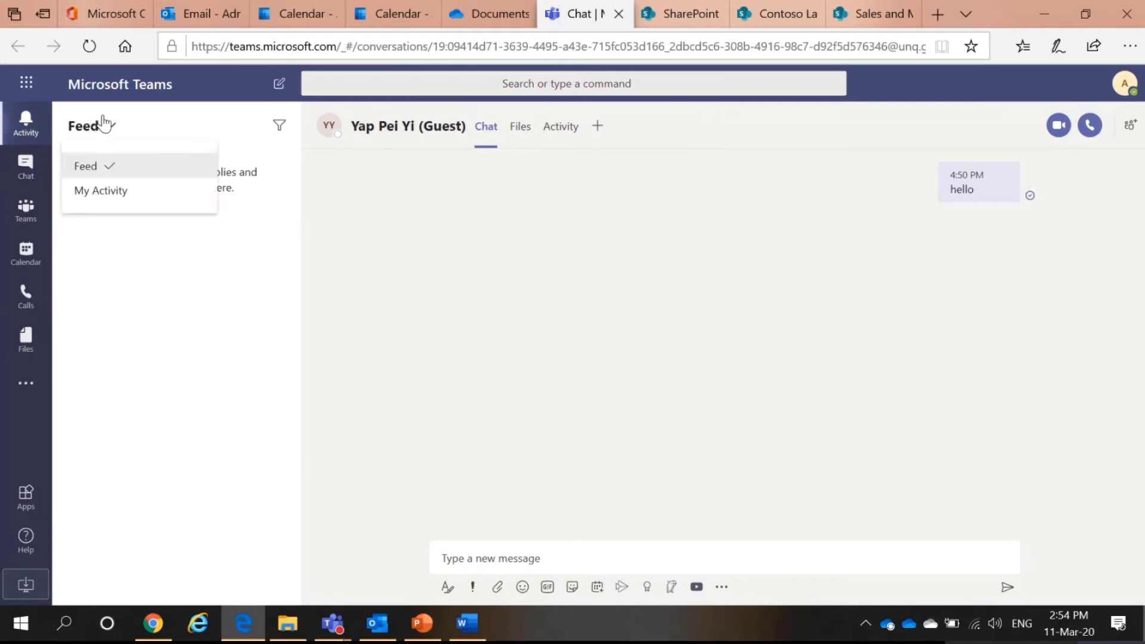
{"action": "left_click", "coordinate": [120, 190]}
{"action": "left_click", "coordinate": [248, 254]}
{"action": "left_click", "coordinate": [154, 126]}
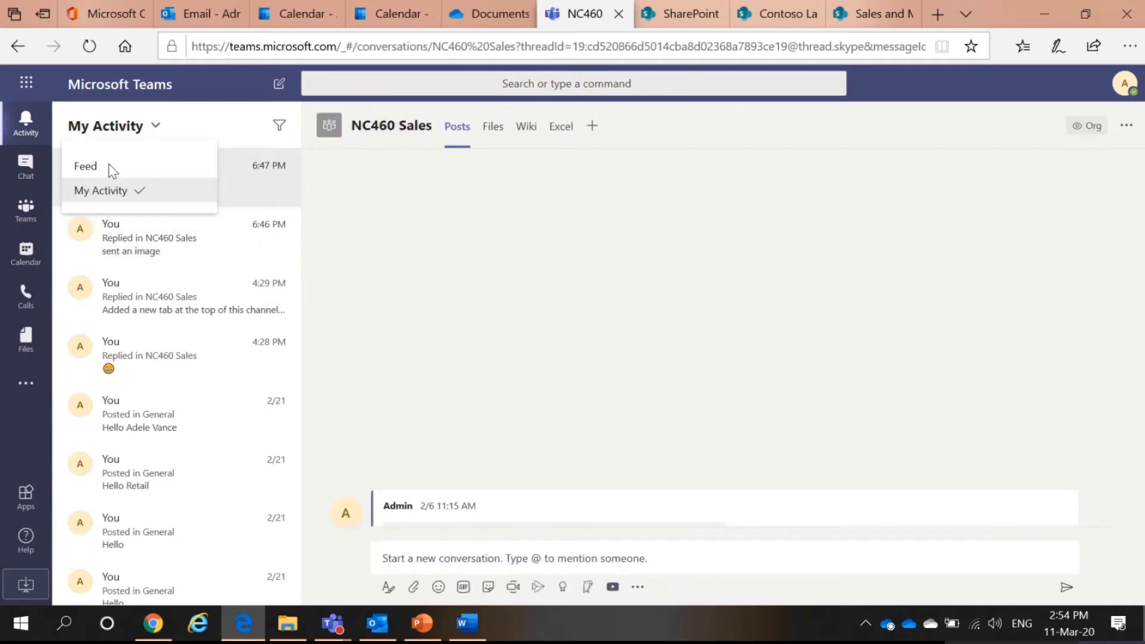
{"action": "left_click", "coordinate": [108, 168]}
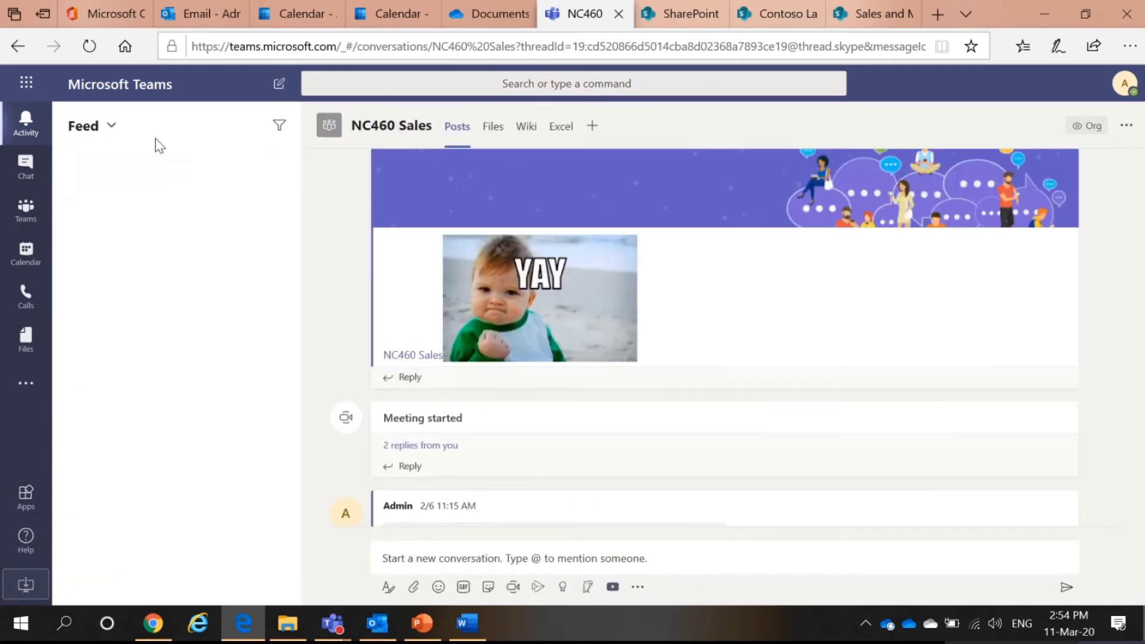
{"action": "left_click", "coordinate": [11, 186]}
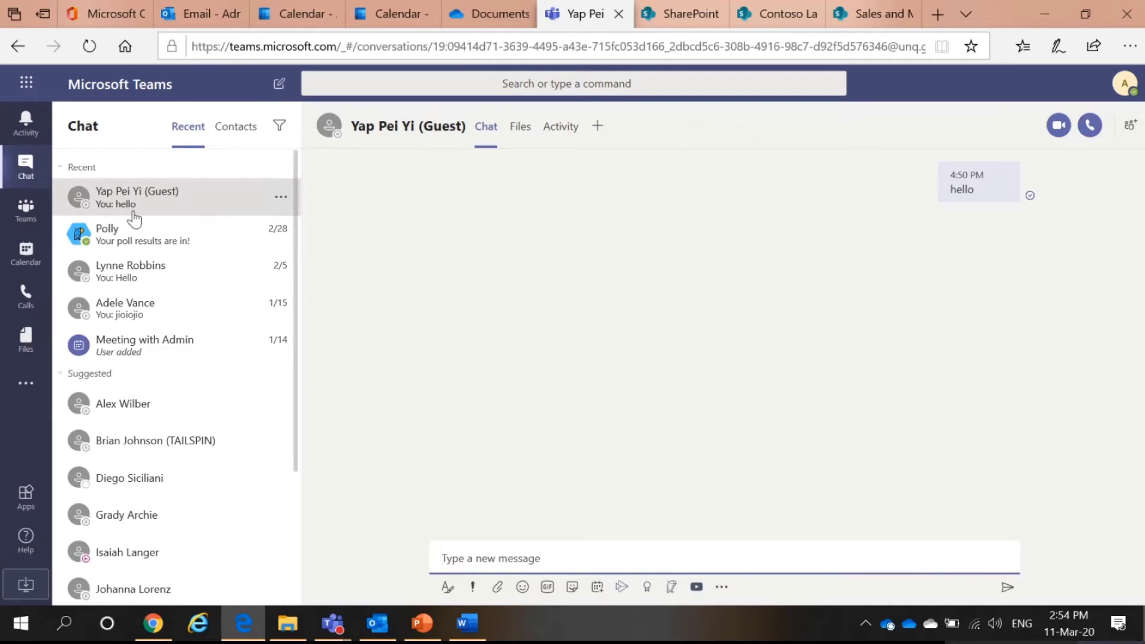
Show Teams in the left rail and collapse then re-expand the Retail team's channel list
{"action": "left_click", "coordinate": [26, 210]}
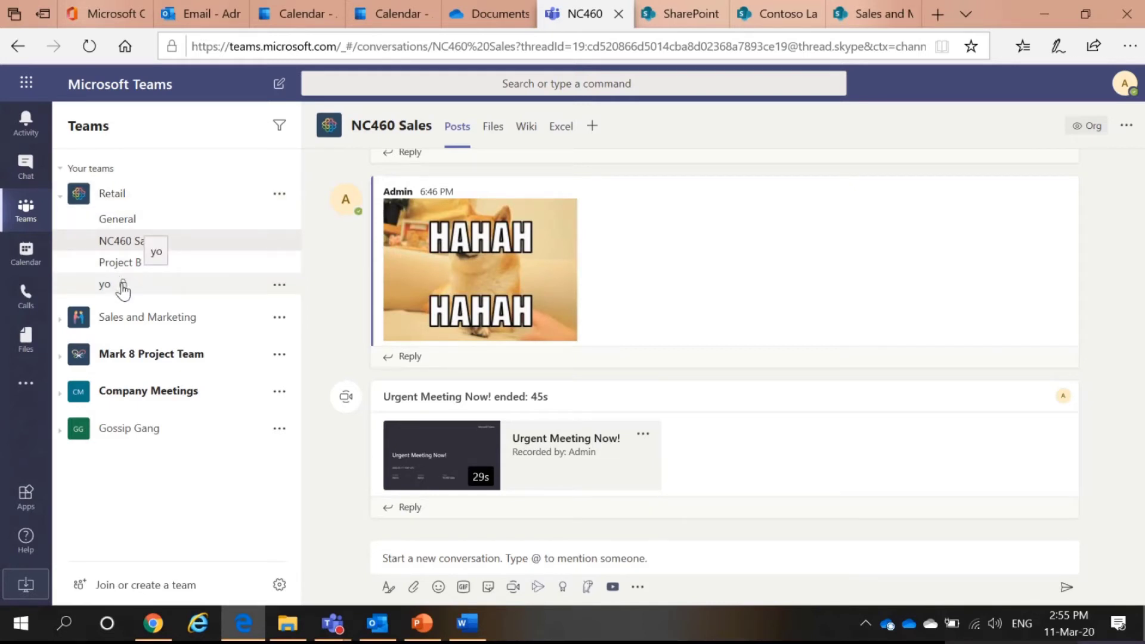
{"action": "left_click", "coordinate": [123, 200]}
{"action": "left_click", "coordinate": [113, 200]}
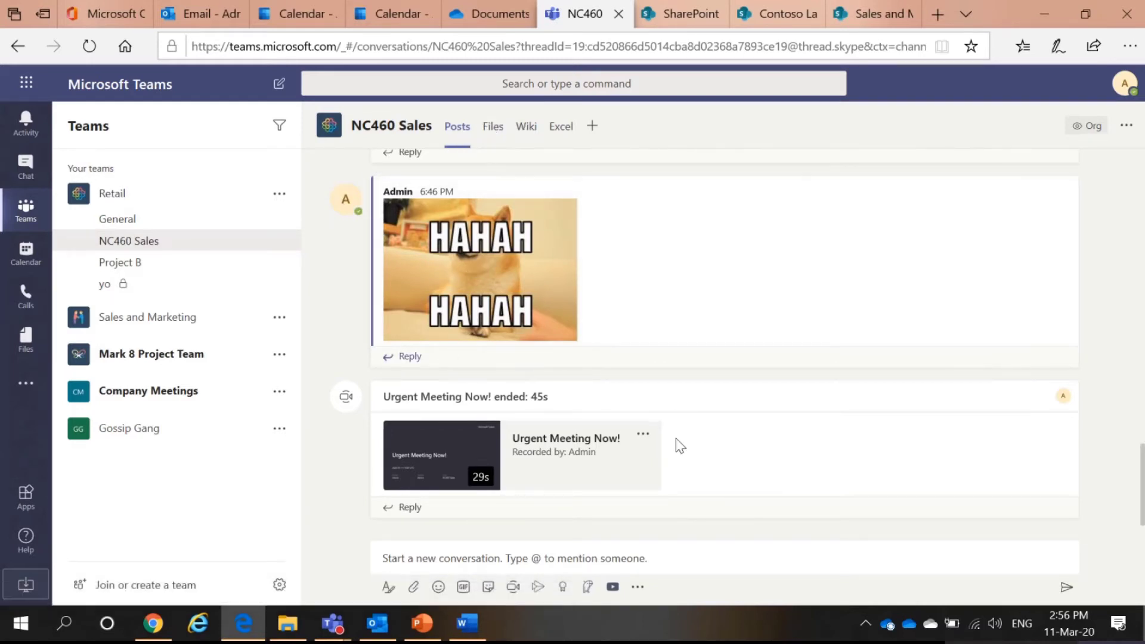
{"action": "scroll", "coordinate": [953, 396], "scroll_direction": "up", "scroll_amount": 10}
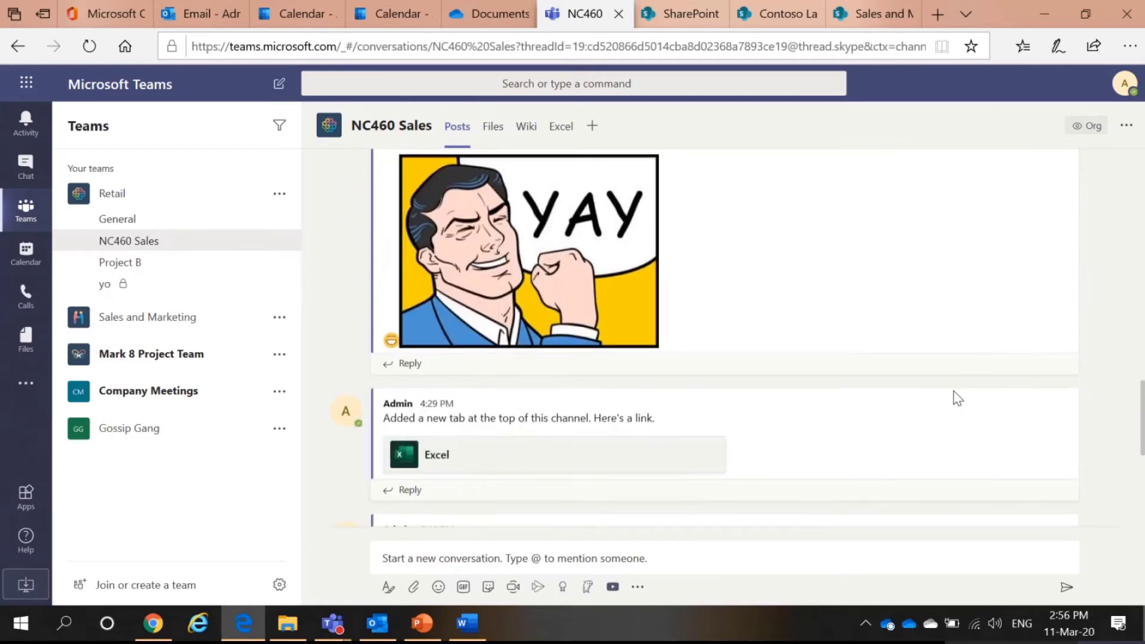
{"action": "scroll", "coordinate": [954, 396], "scroll_direction": "down", "scroll_amount": 10}
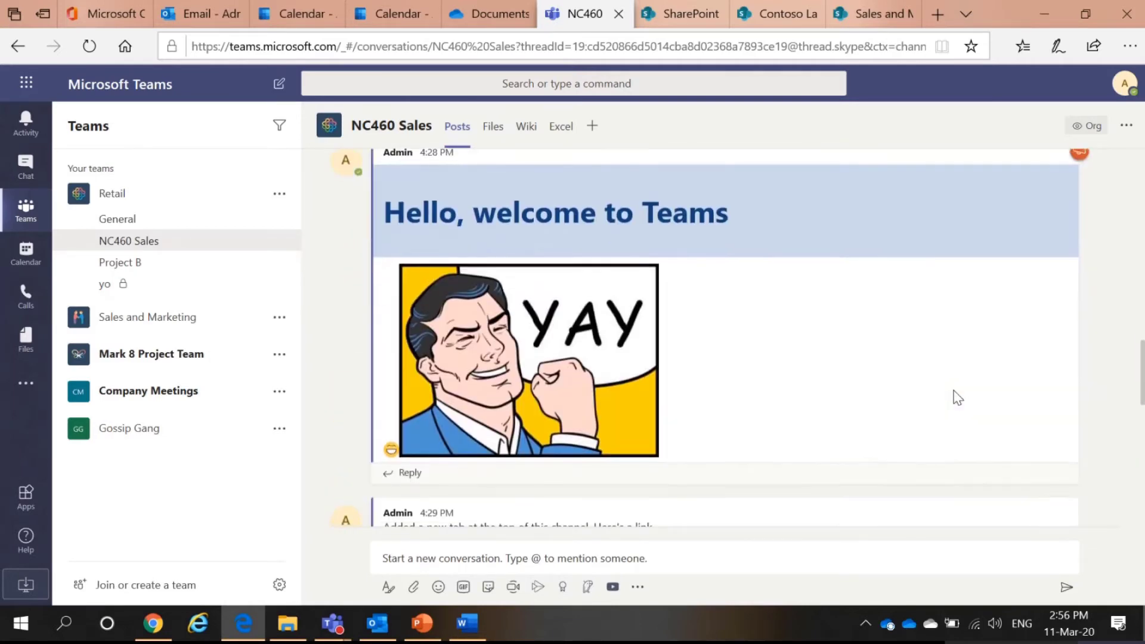
{"action": "scroll", "coordinate": [954, 396], "scroll_direction": "down", "scroll_amount": 3}
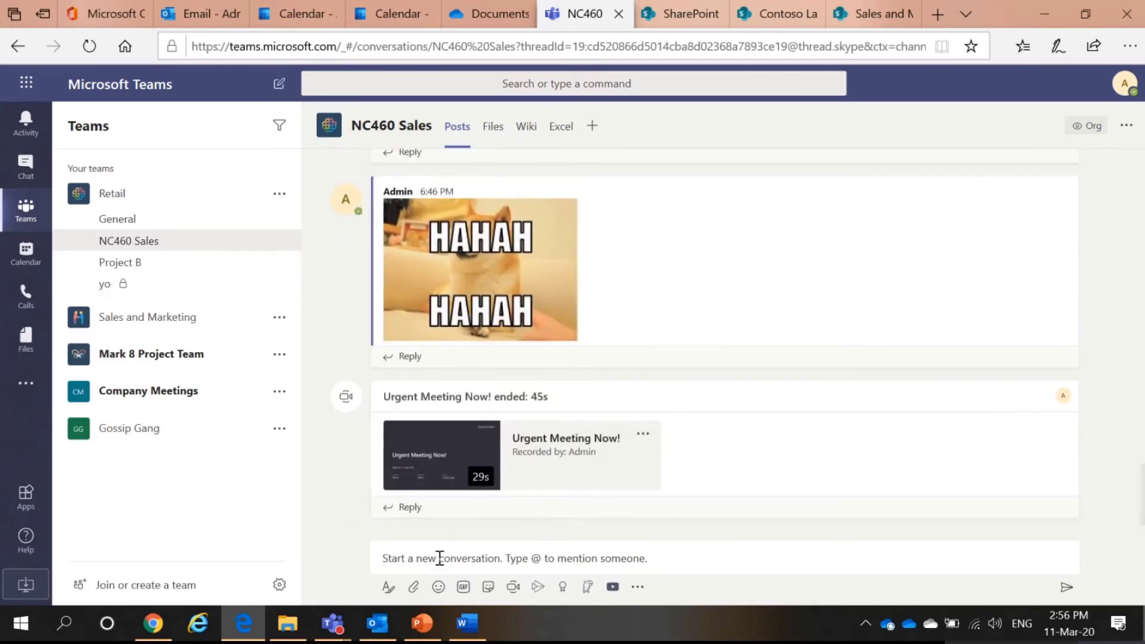
{"action": "left_click", "coordinate": [386, 587]}
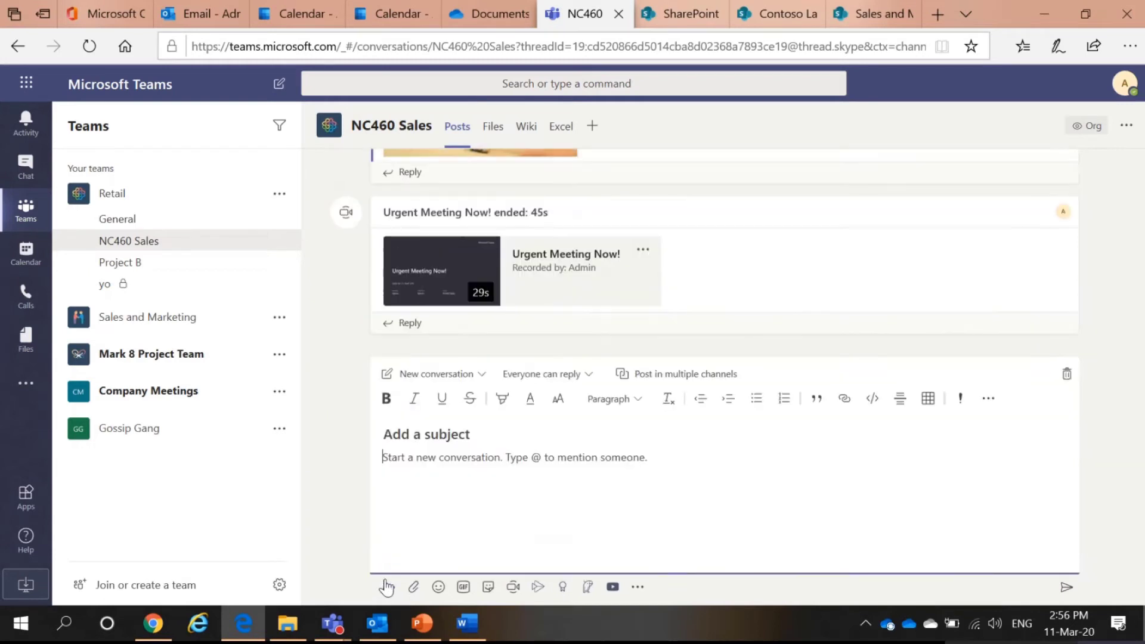
{"action": "left_click", "coordinate": [477, 374]}
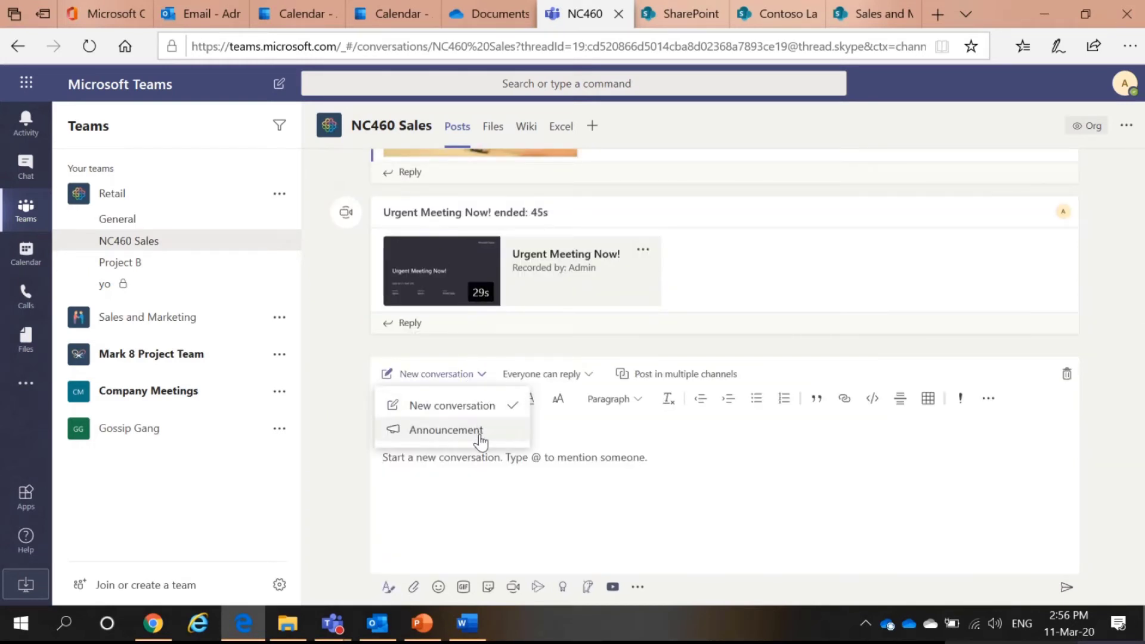
{"action": "left_click", "coordinate": [484, 485]}
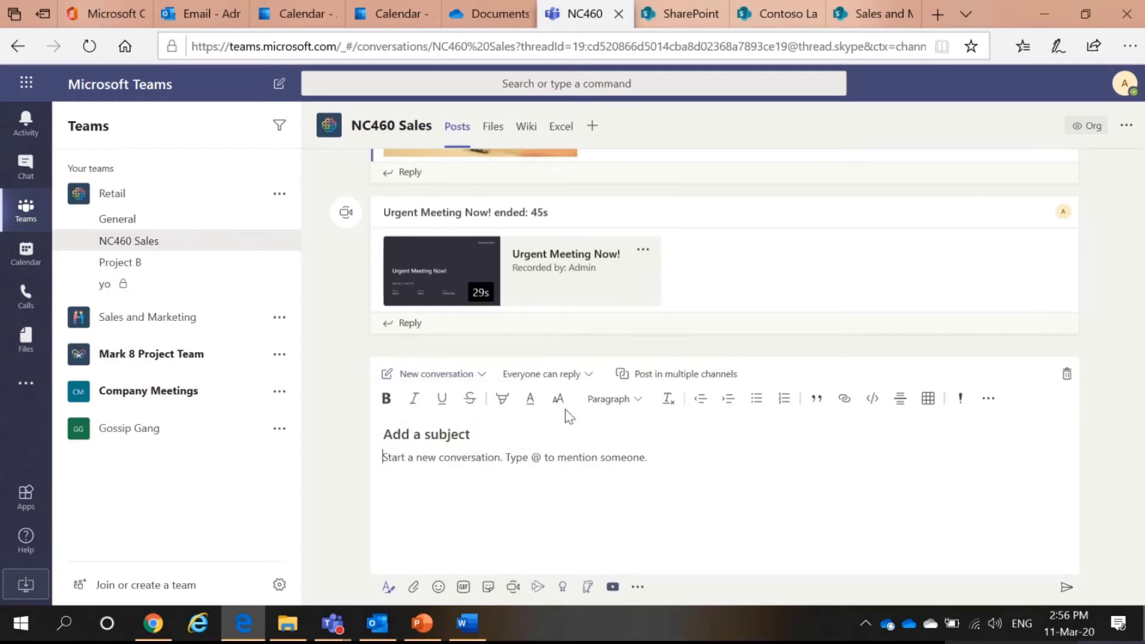
{"action": "left_click", "coordinate": [415, 587]}
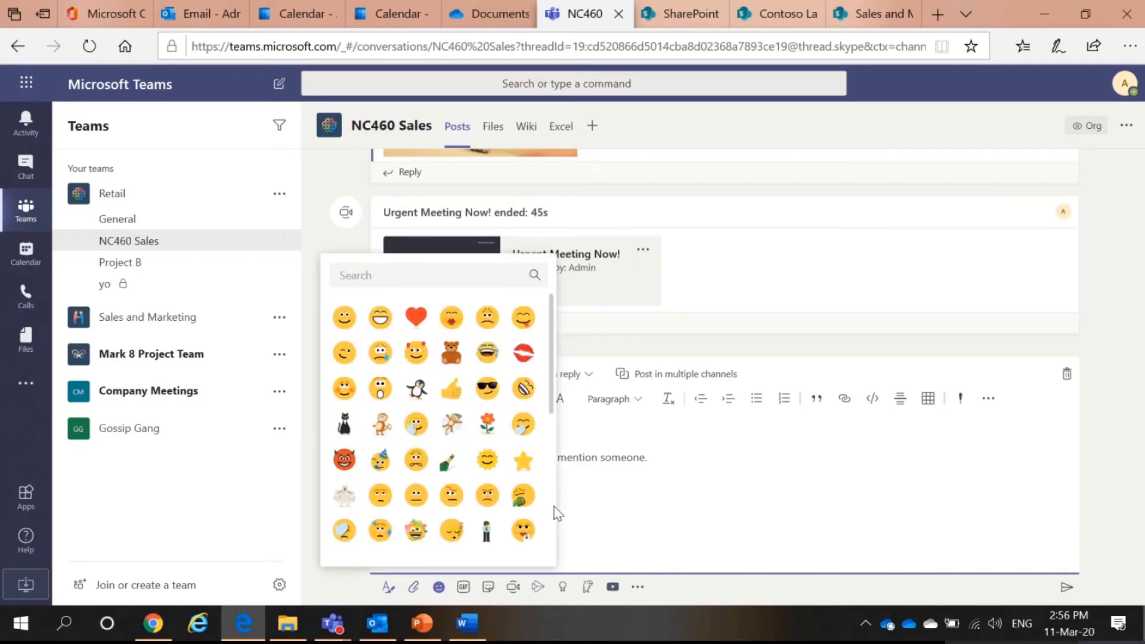
{"action": "left_click", "coordinate": [488, 590]}
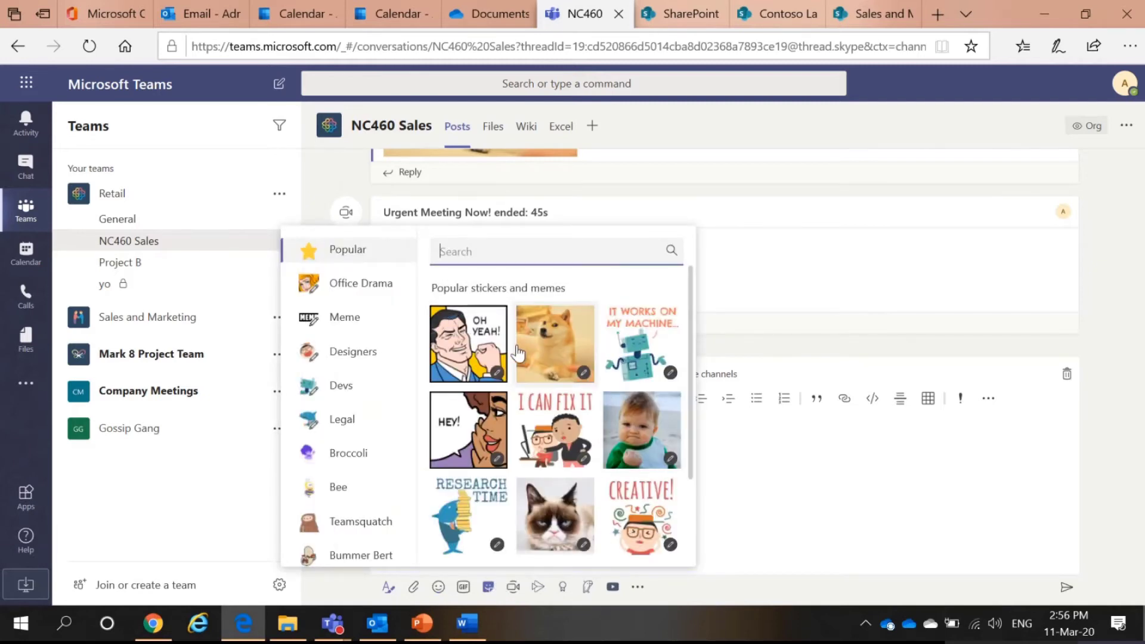
{"action": "left_click", "coordinate": [823, 435]}
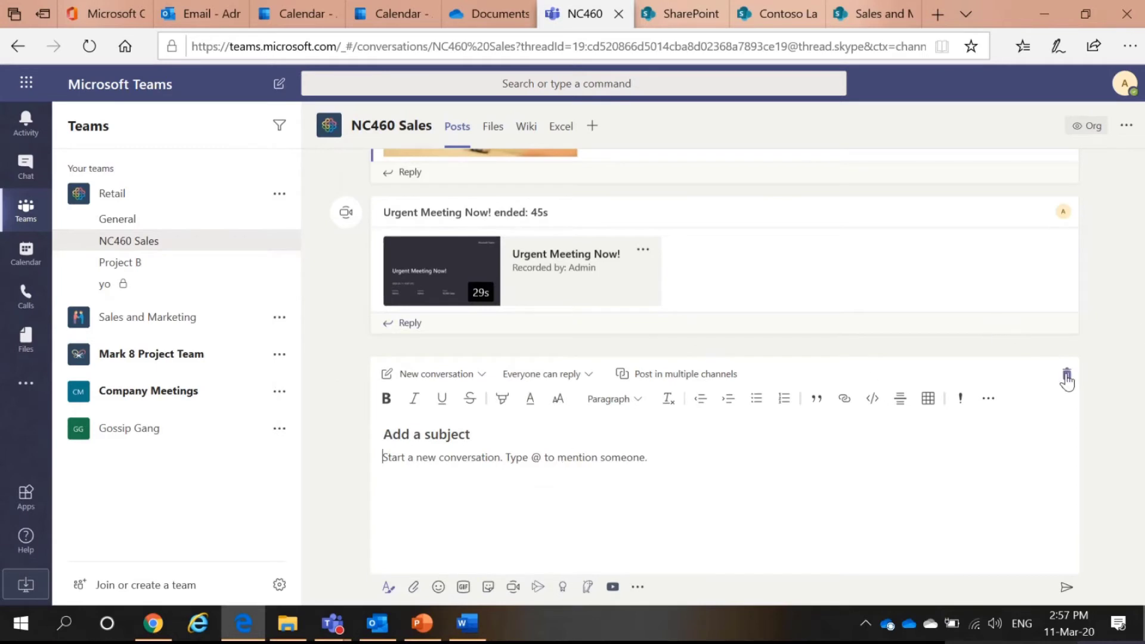
{"action": "left_click", "coordinate": [1073, 567]}
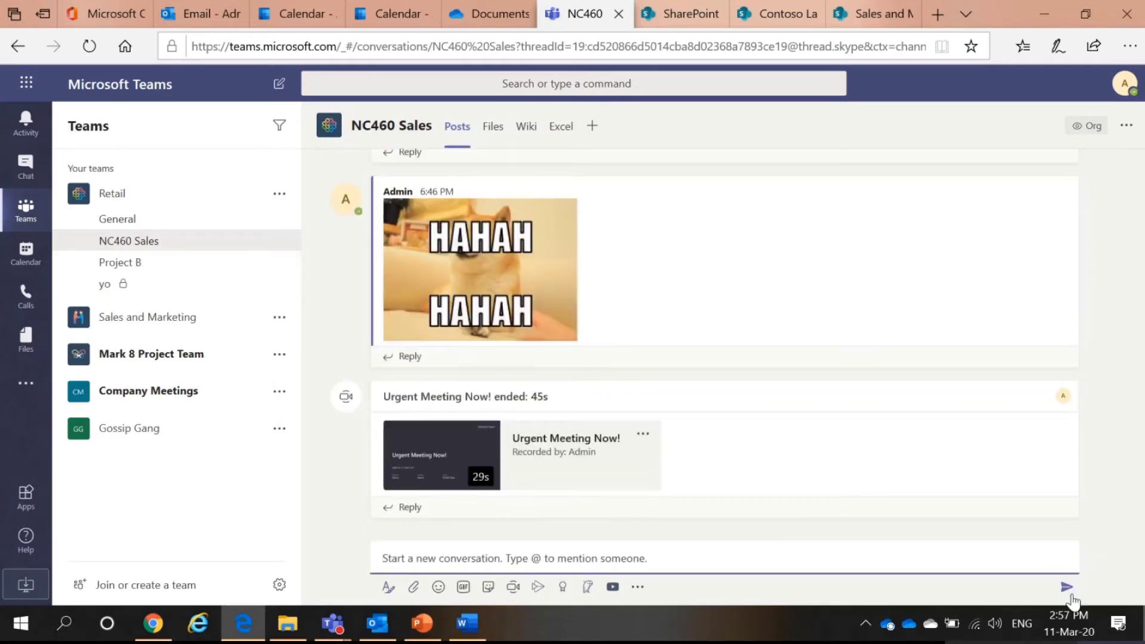
{"action": "scroll", "coordinate": [748, 434], "scroll_direction": "up", "scroll_amount": 2}
{"action": "scroll", "coordinate": [747, 434], "scroll_direction": "up", "scroll_amount": 6}
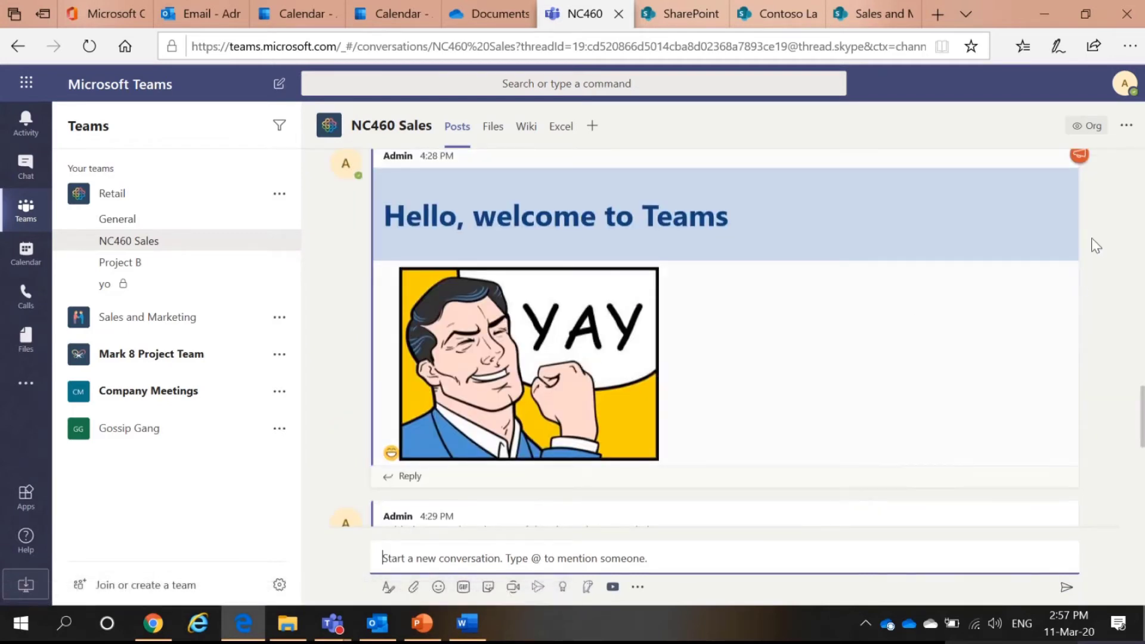
{"action": "scroll", "coordinate": [1093, 244], "scroll_direction": "up", "scroll_amount": 2}
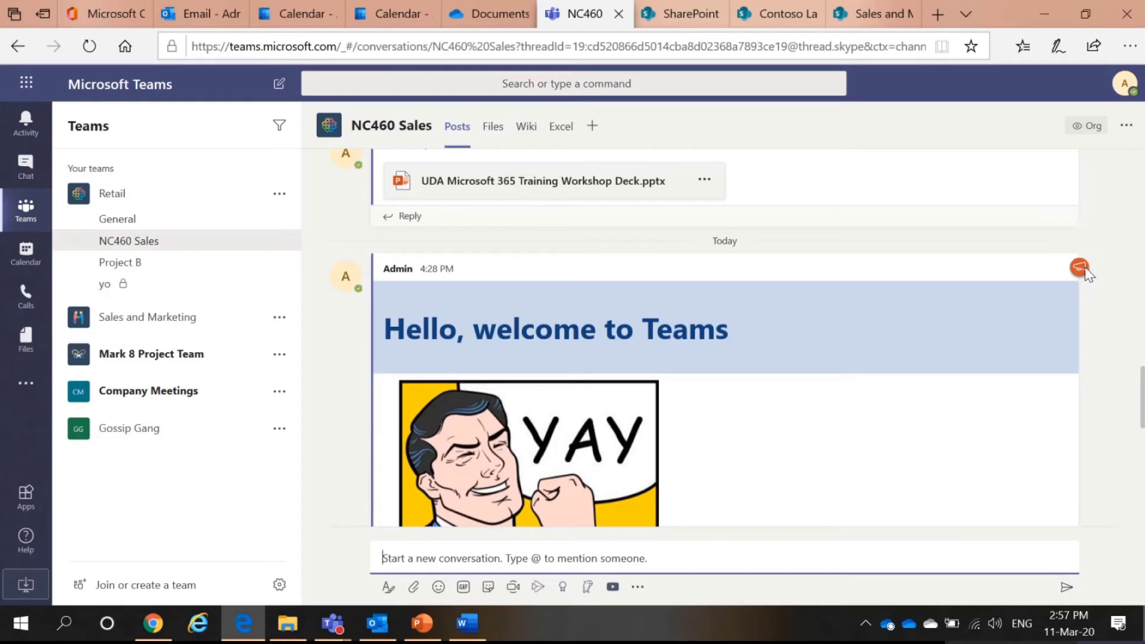
{"action": "scroll", "coordinate": [776, 298], "scroll_direction": "down", "scroll_amount": 3}
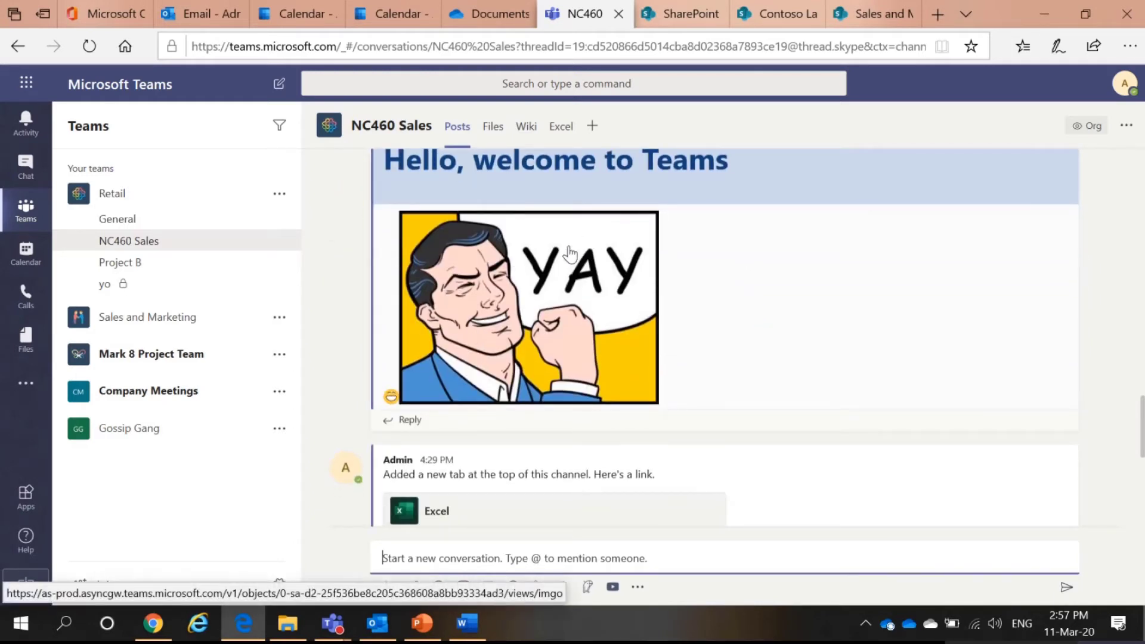
{"action": "scroll", "coordinate": [528, 267], "scroll_direction": "down", "scroll_amount": 1}
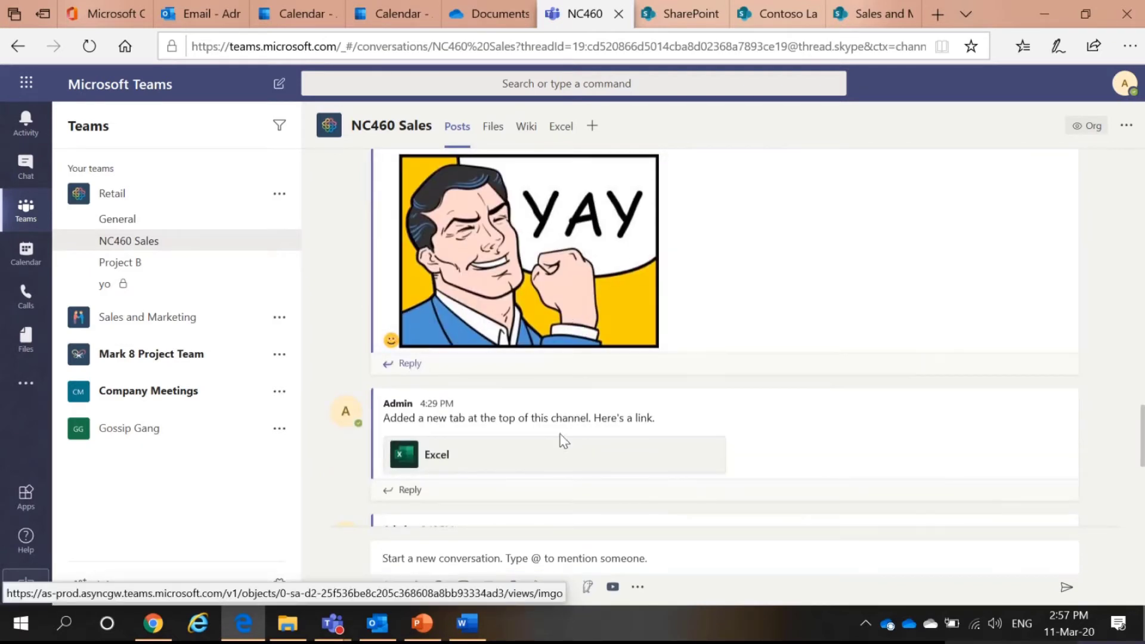
{"action": "left_click", "coordinate": [504, 378]}
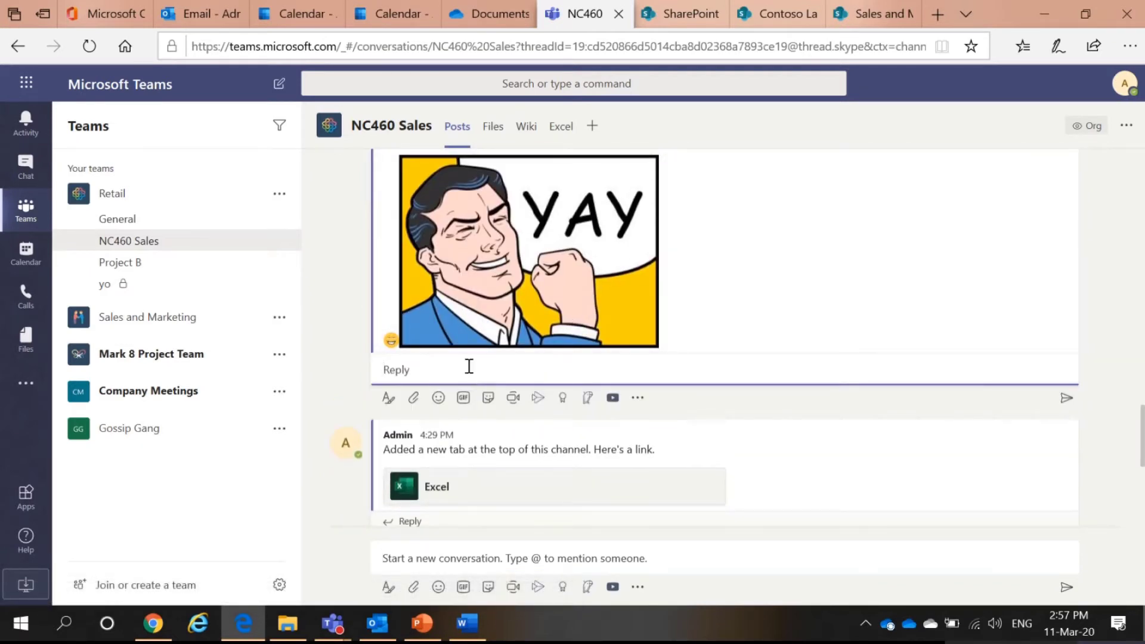
{"action": "scroll", "coordinate": [624, 376], "scroll_direction": "down", "scroll_amount": 3}
{"action": "scroll", "coordinate": [621, 363], "scroll_direction": "down", "scroll_amount": 1}
{"action": "scroll", "coordinate": [537, 393], "scroll_direction": "down", "scroll_amount": 3}
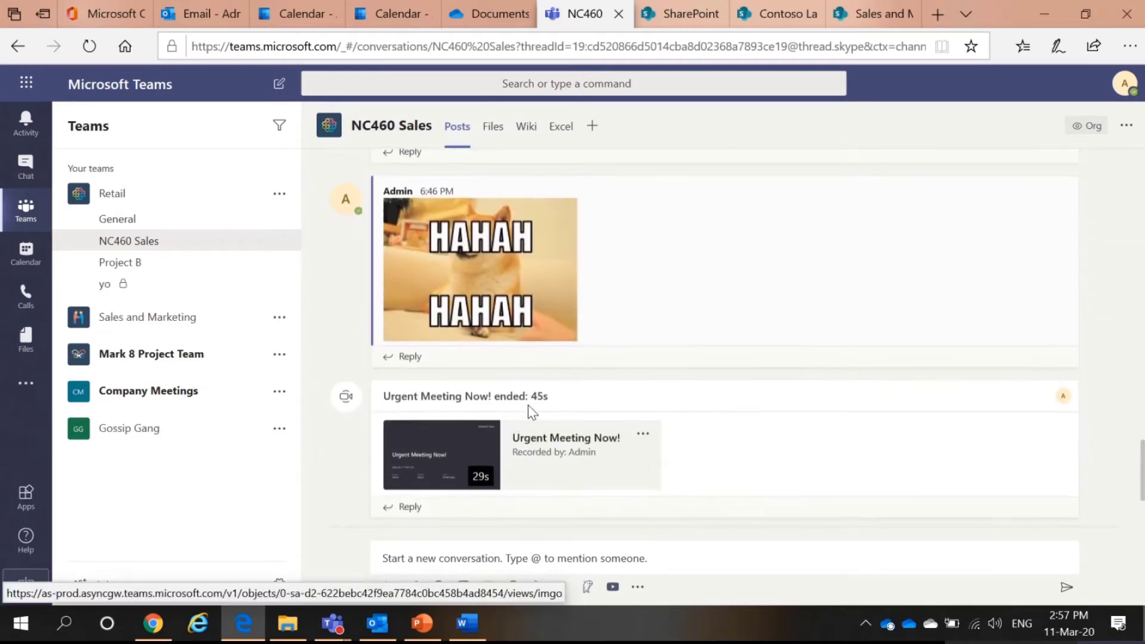
{"action": "left_click", "coordinate": [483, 538]}
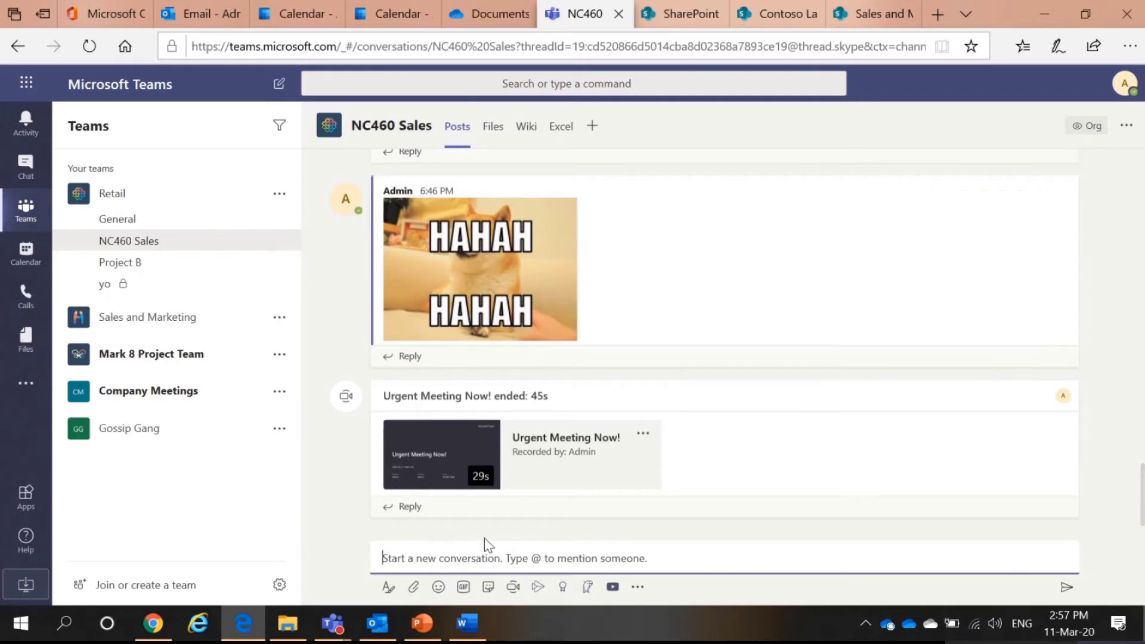
{"action": "type", "text": "@"}
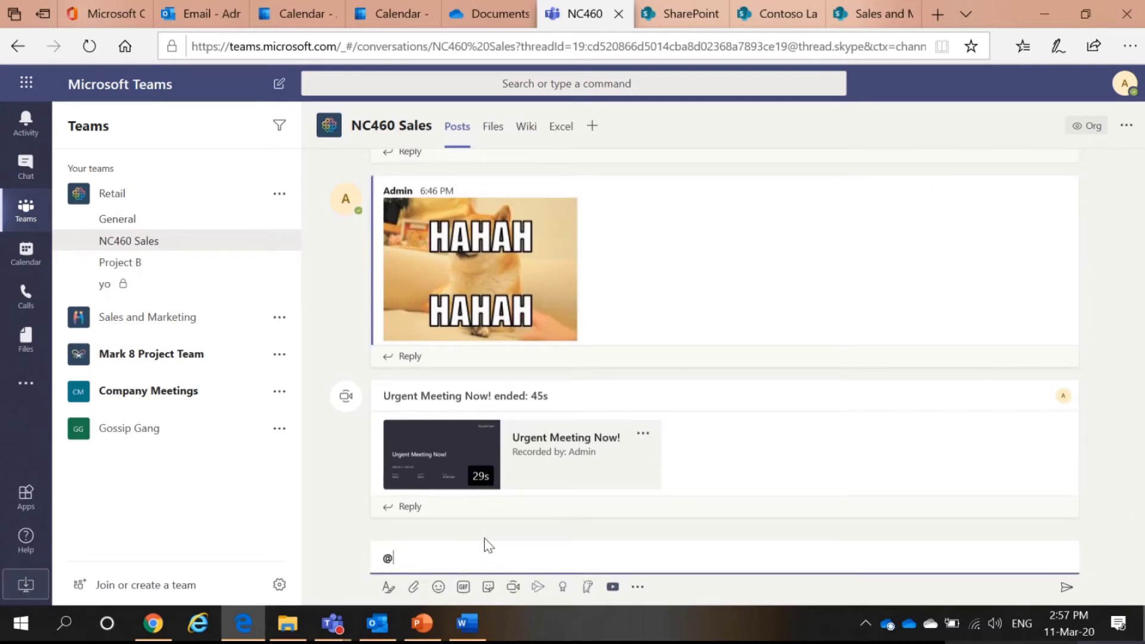
{"action": "key", "text": "Escape"}
{"action": "type", "text": "460"}
{"action": "left_click_drag", "start_coordinate": [425, 560], "coordinate": [383, 561]}
{"action": "type", "text": "@"}
{"action": "left_click", "coordinate": [385, 588]}
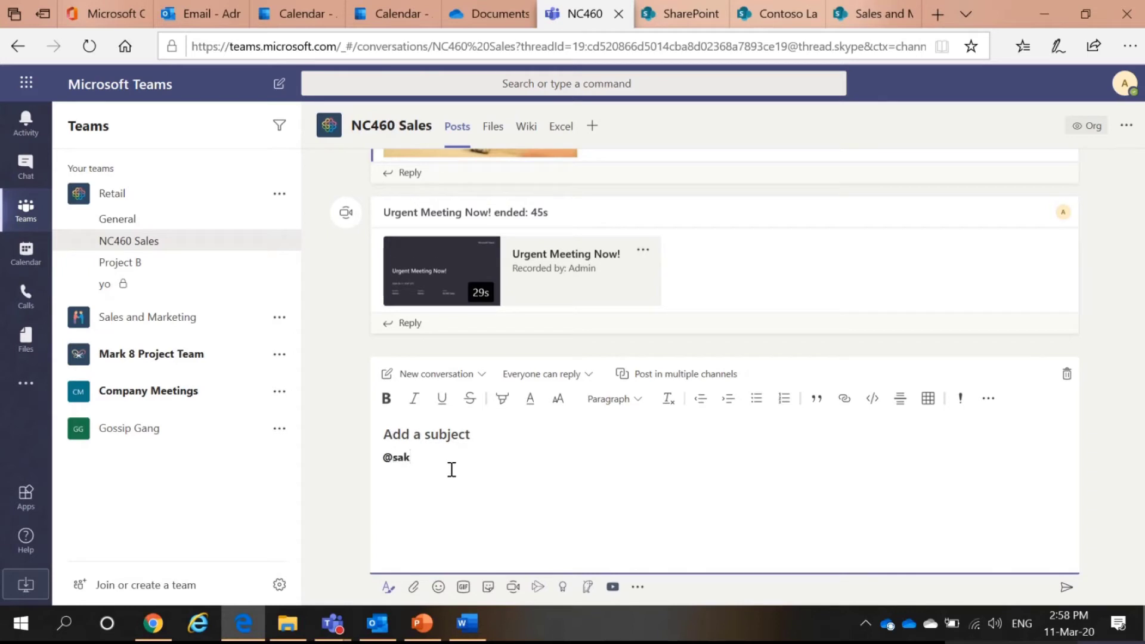
{"action": "type", "text": "sales"}
{"action": "key", "text": "BackSpace"}
{"action": "type", "text": "@NC"}
{"action": "left_click_drag", "start_coordinate": [429, 469], "coordinate": [299, 474]}
{"action": "left_click", "coordinate": [479, 362]}
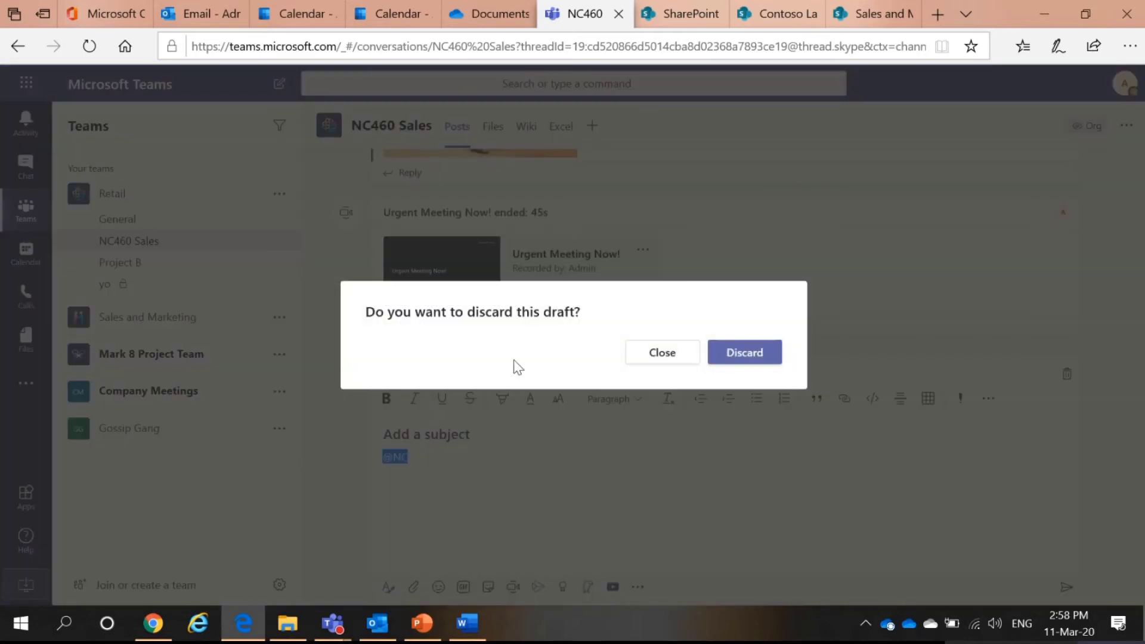
{"action": "left_click", "coordinate": [752, 356]}
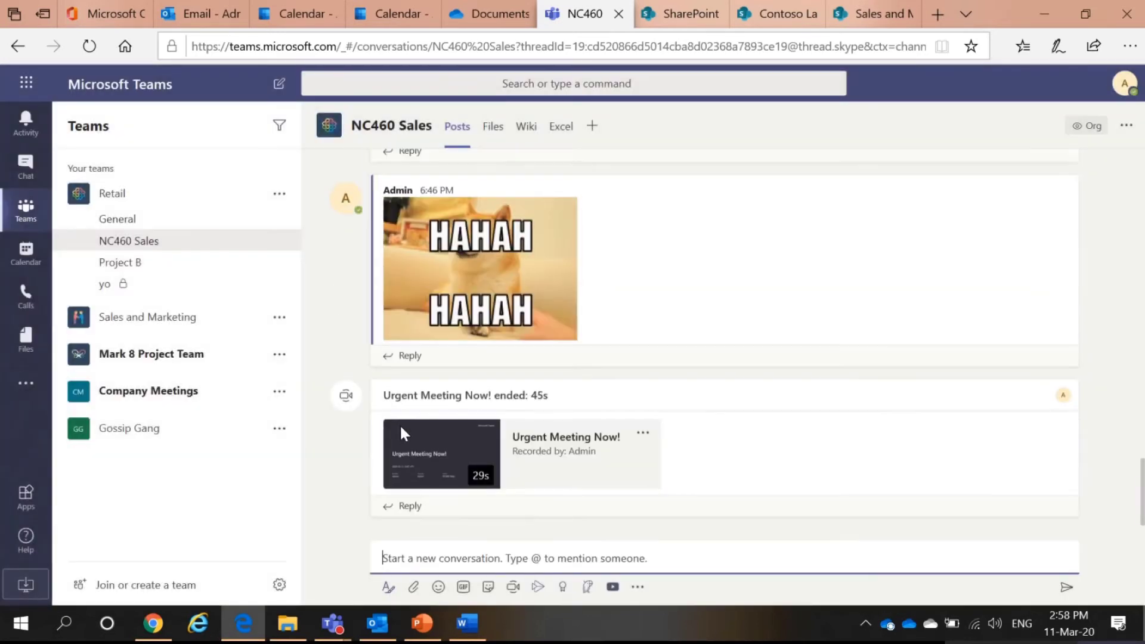
{"action": "left_click", "coordinate": [495, 513]}
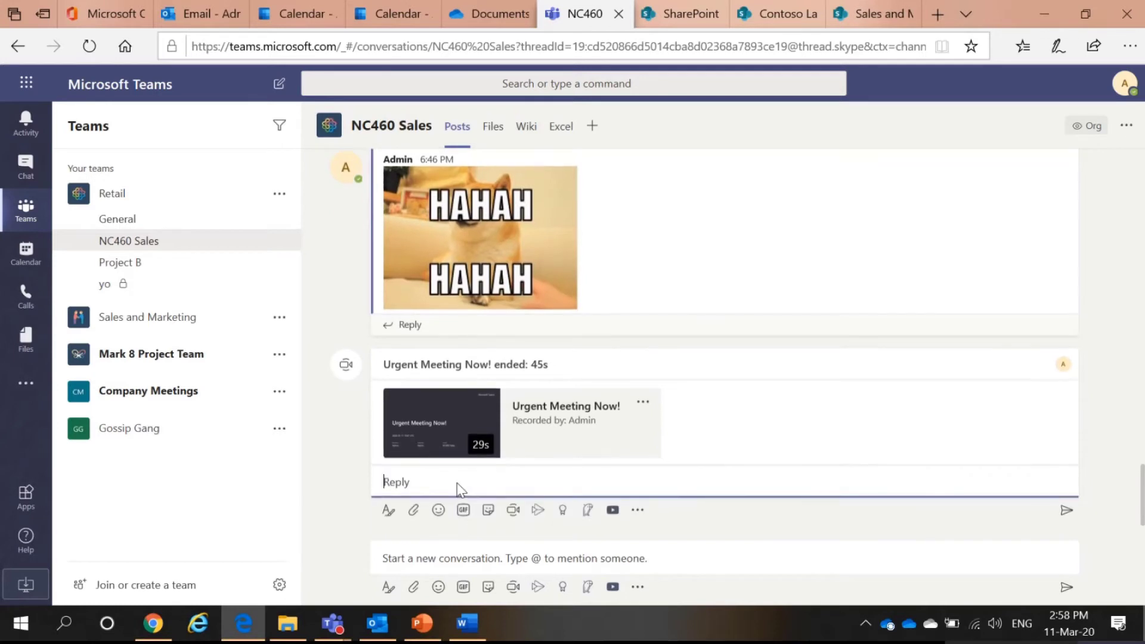
{"action": "type", "text": "@"}
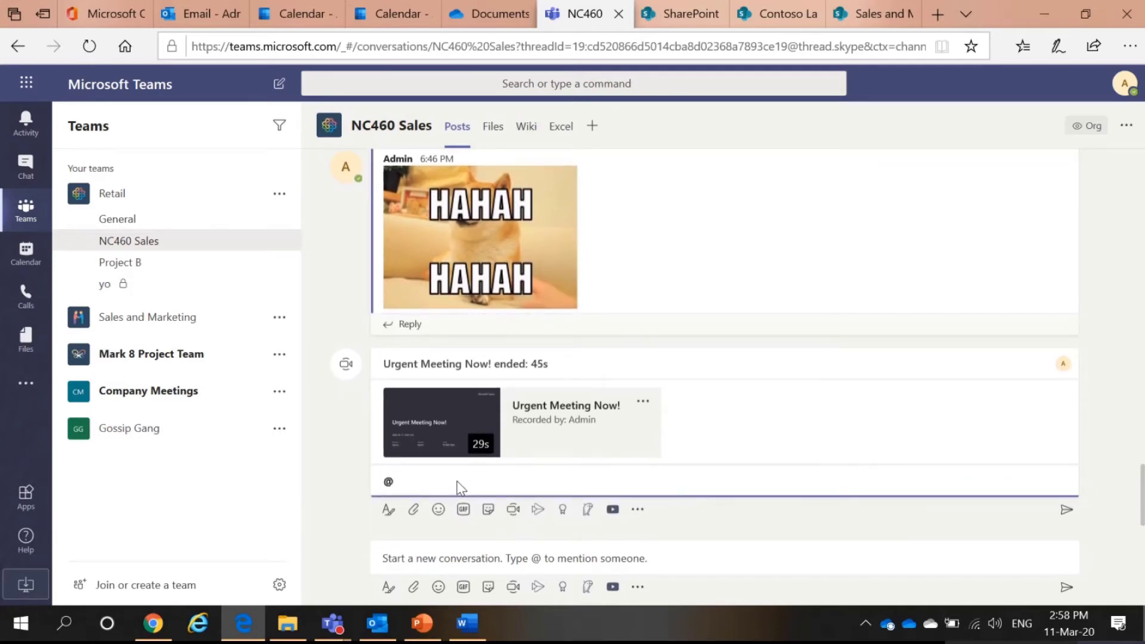
{"action": "type", "text": "n"}
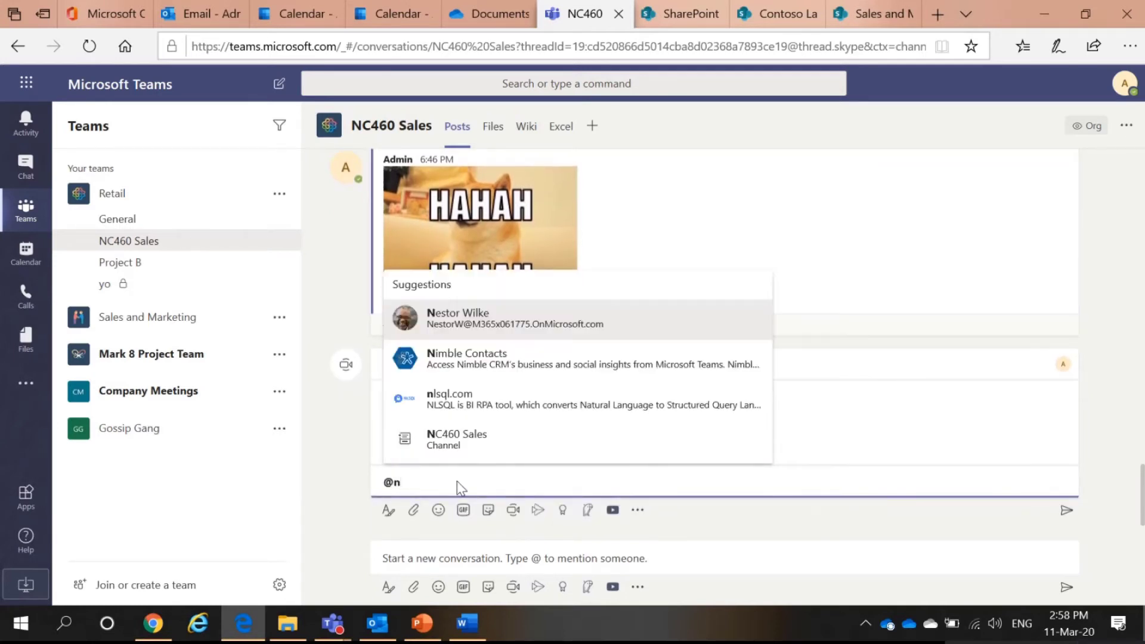
{"action": "type", "text": "c"}
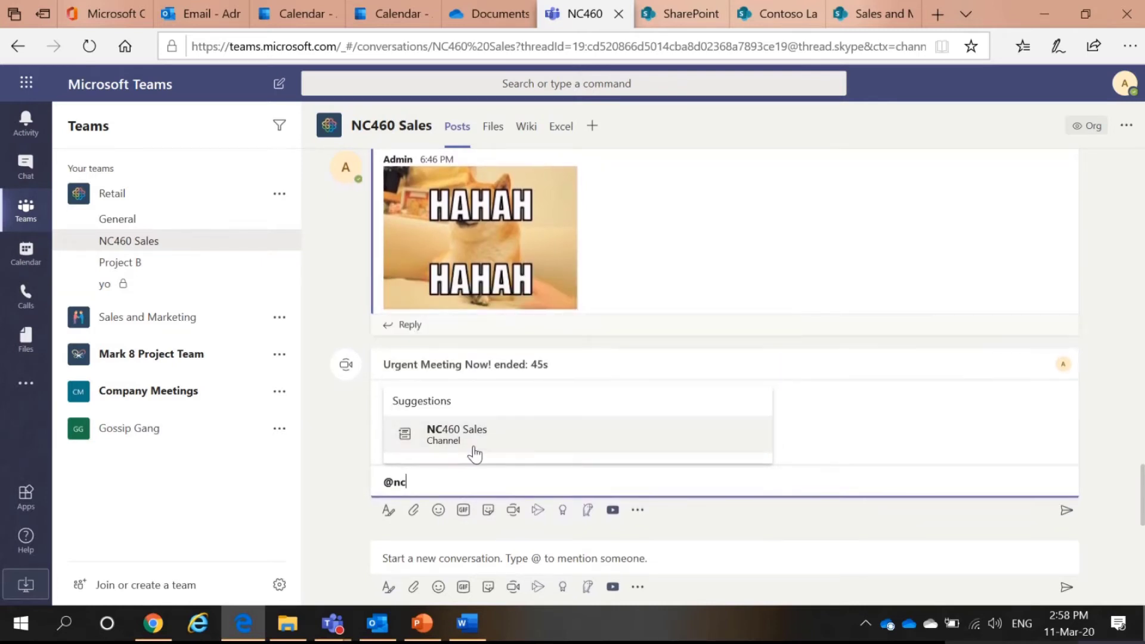
{"action": "left_click", "coordinate": [478, 439]}
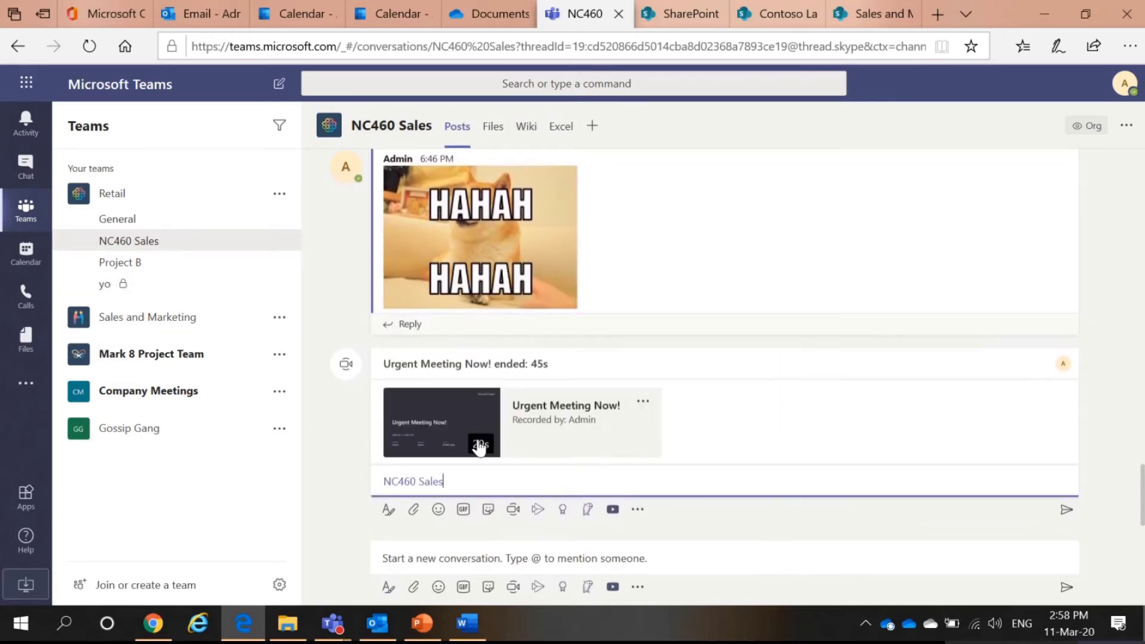
{"action": "left_click", "coordinate": [1066, 512]}
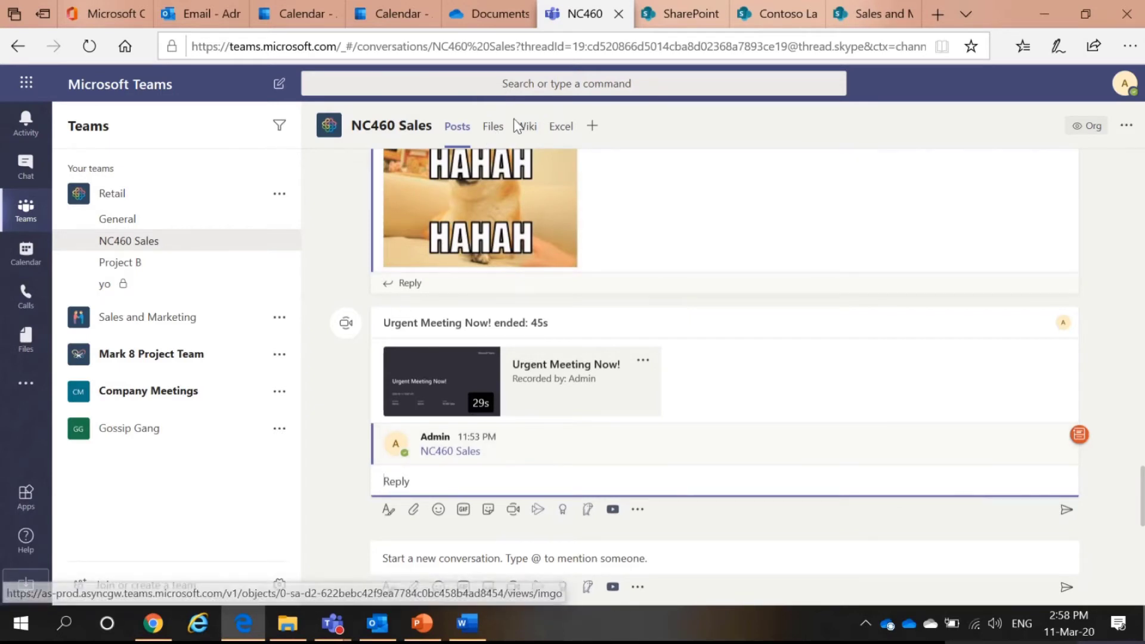
Look at the channel's Files and Wiki tabs, then open Project B's Wiki tab and return to Posts
{"action": "left_click", "coordinate": [497, 125]}
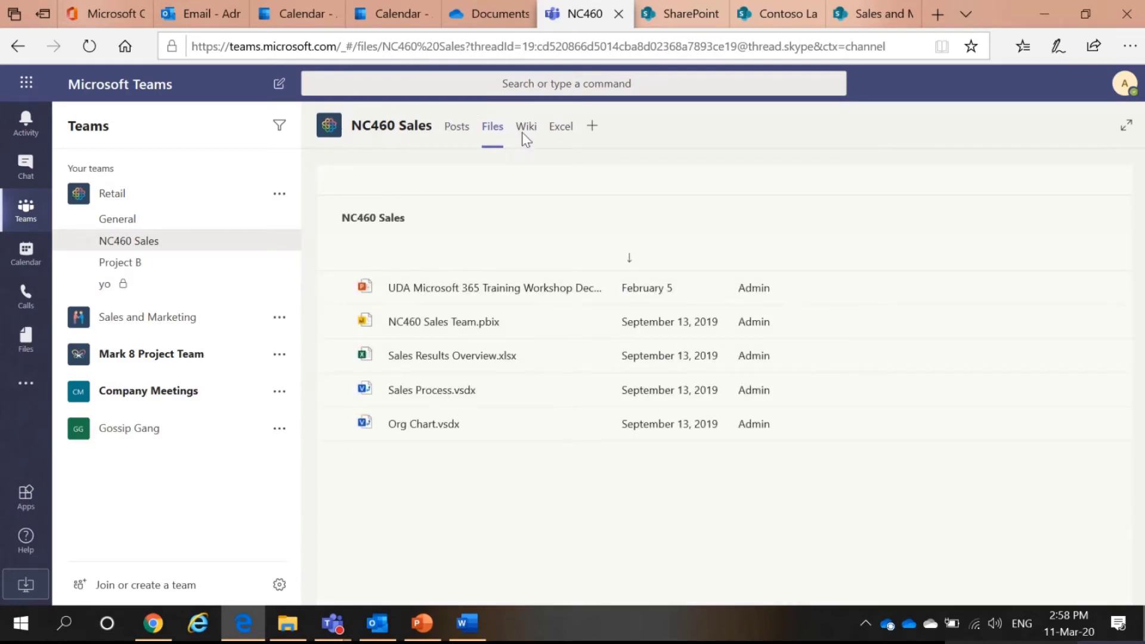
{"action": "left_click", "coordinate": [522, 132]}
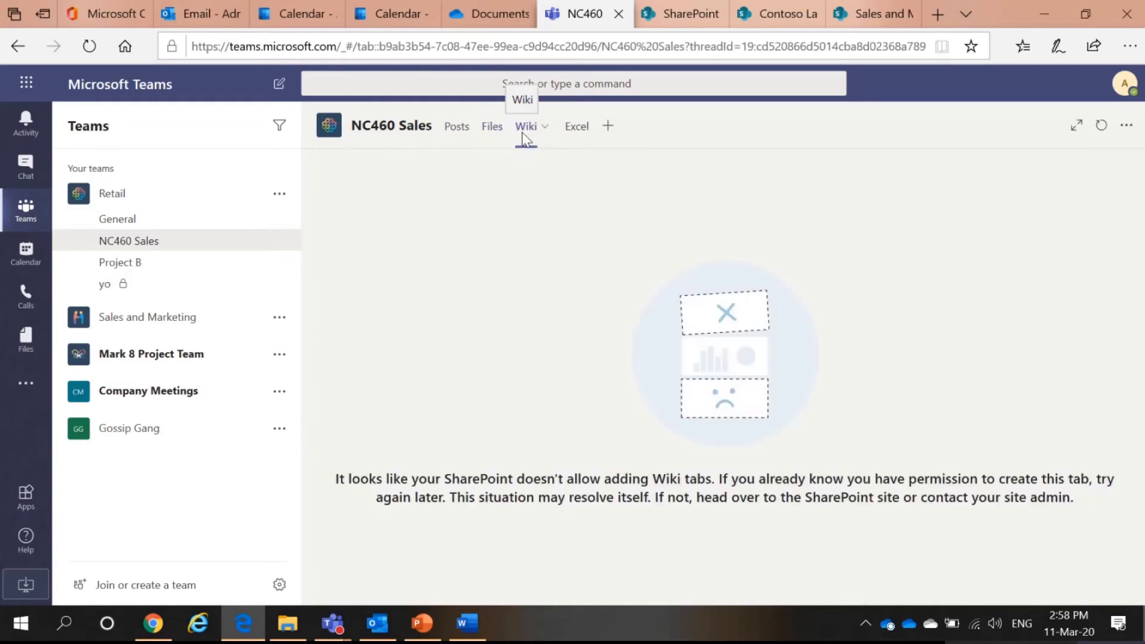
{"action": "left_click", "coordinate": [488, 133]}
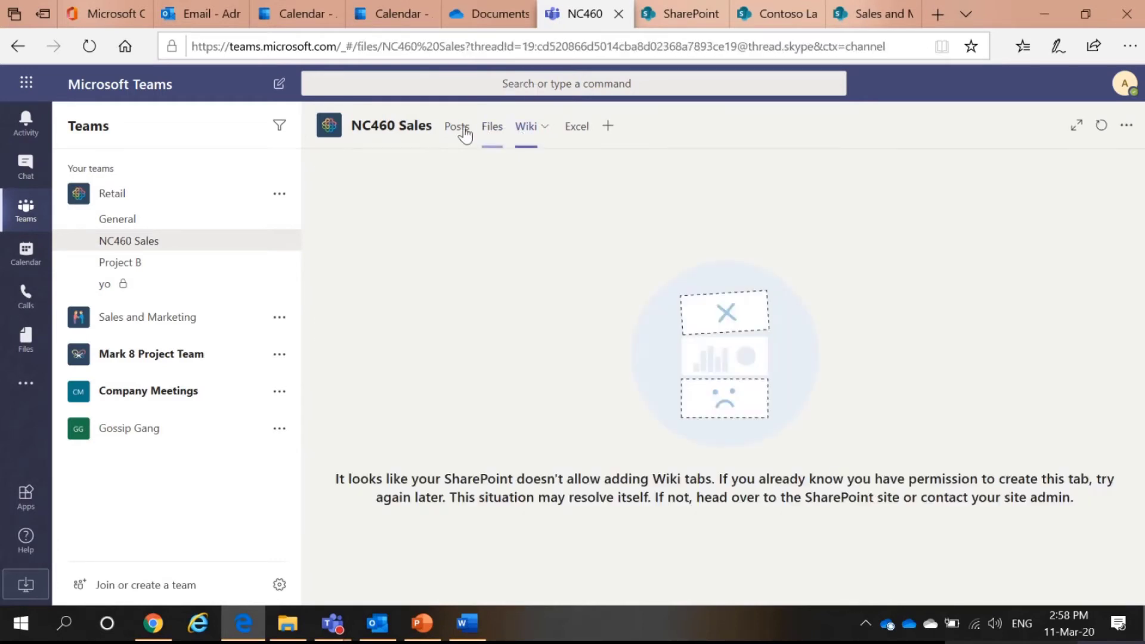
{"action": "left_click", "coordinate": [132, 263]}
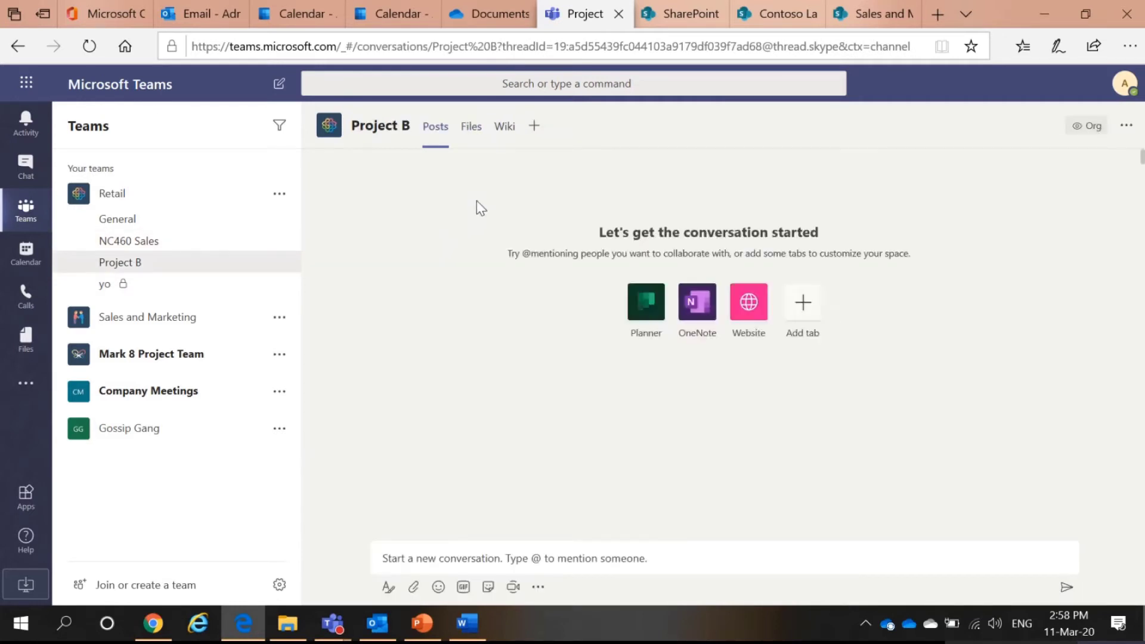
{"action": "left_click", "coordinate": [507, 125]}
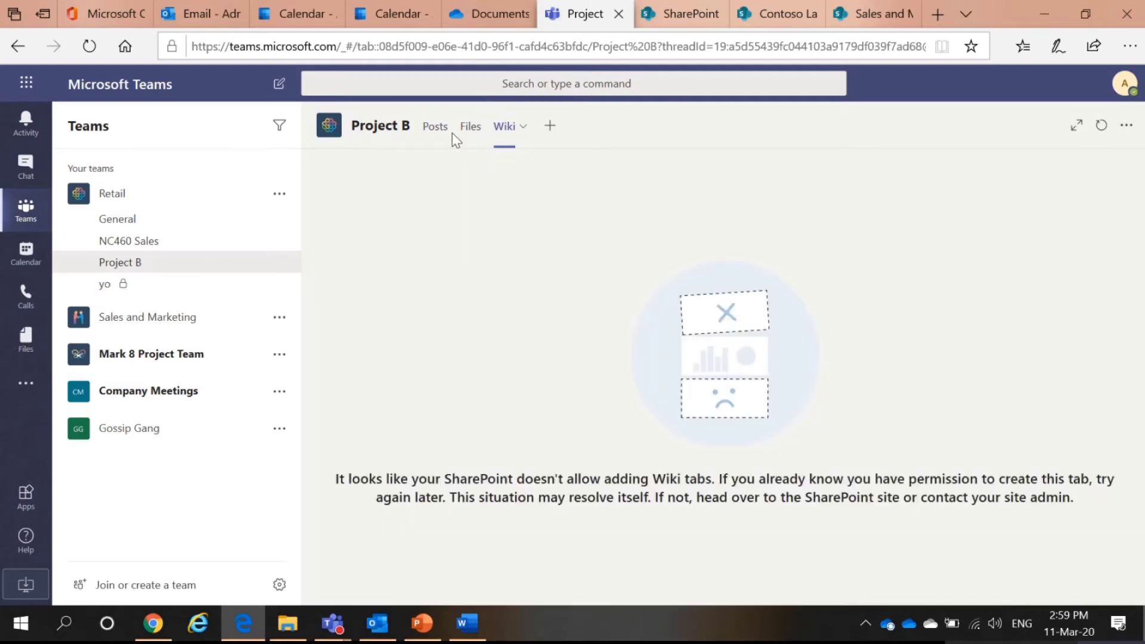
{"action": "left_click", "coordinate": [436, 128]}
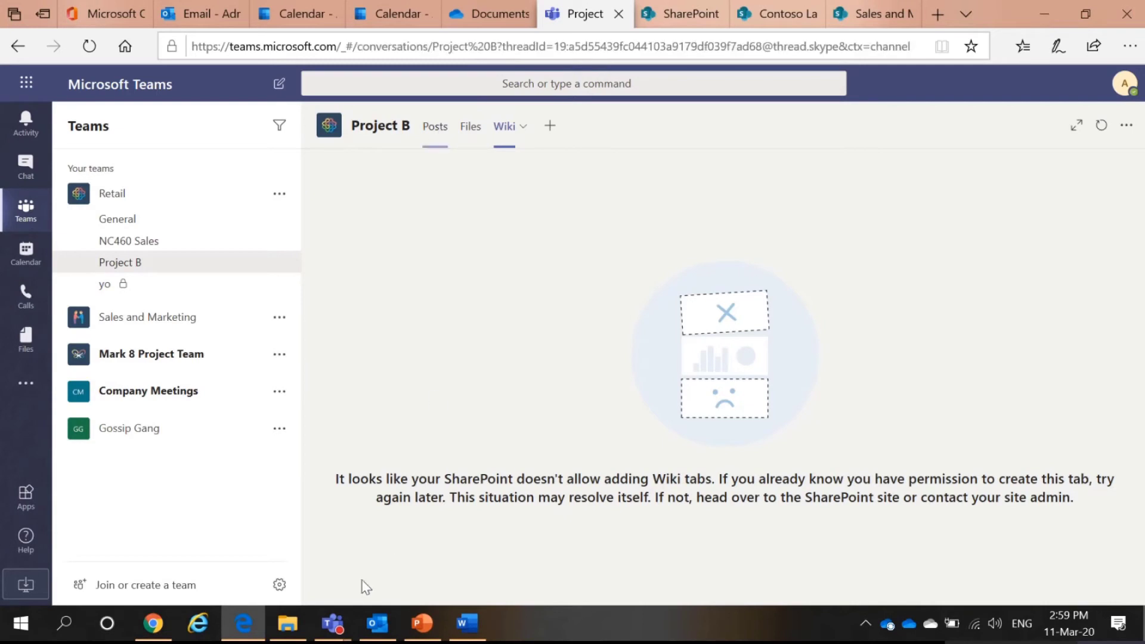
In the Teams desktop app, open the Wiki tab of the ACM team's General channel
{"action": "mouse_move", "coordinate": [332, 623]}
{"action": "left_click", "coordinate": [263, 522]}
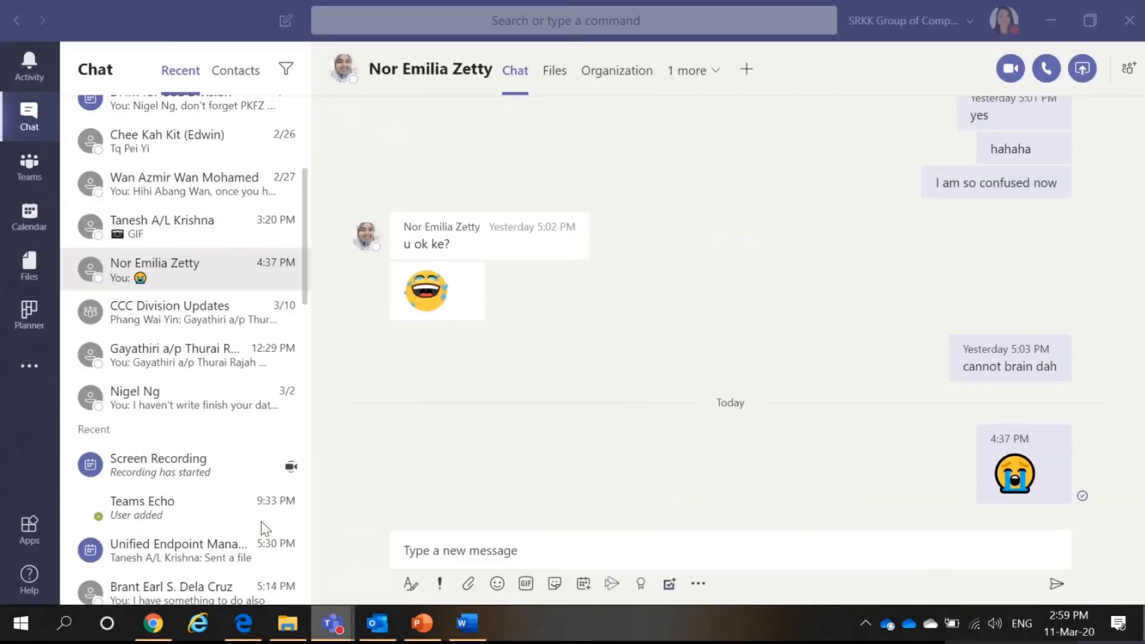
{"action": "left_click", "coordinate": [29, 165]}
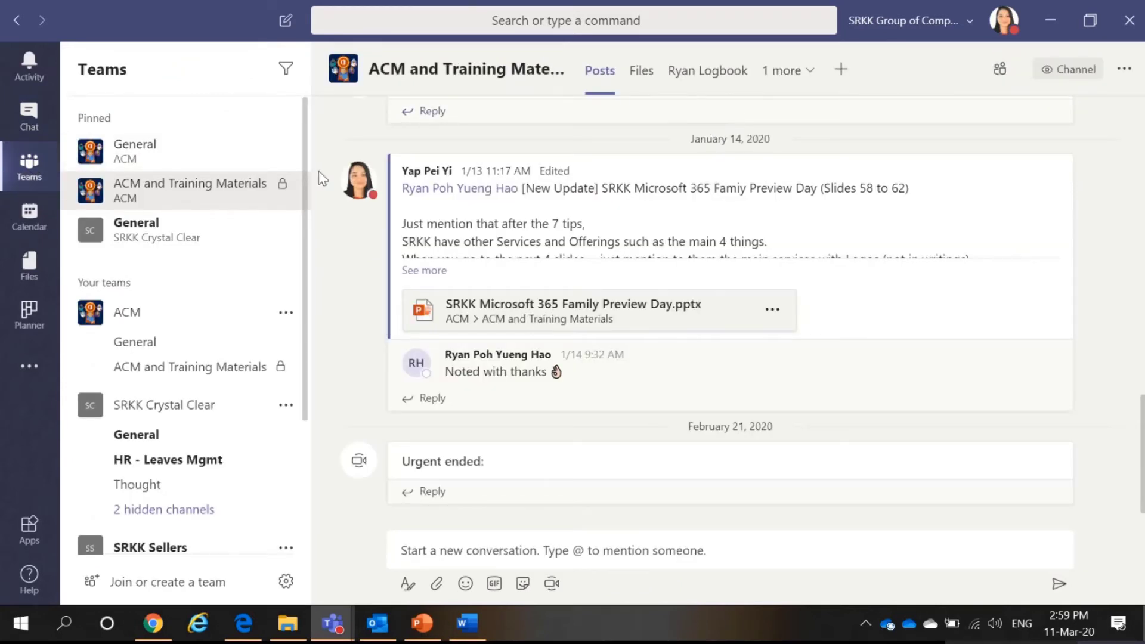
{"action": "left_click", "coordinate": [211, 164]}
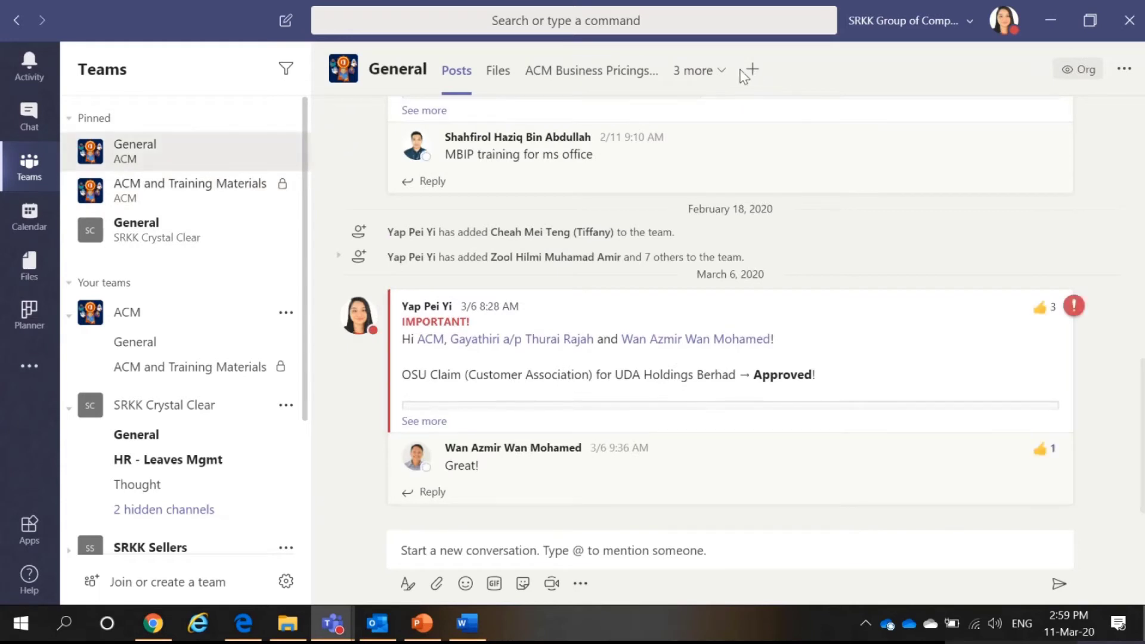
{"action": "left_click", "coordinate": [719, 71]}
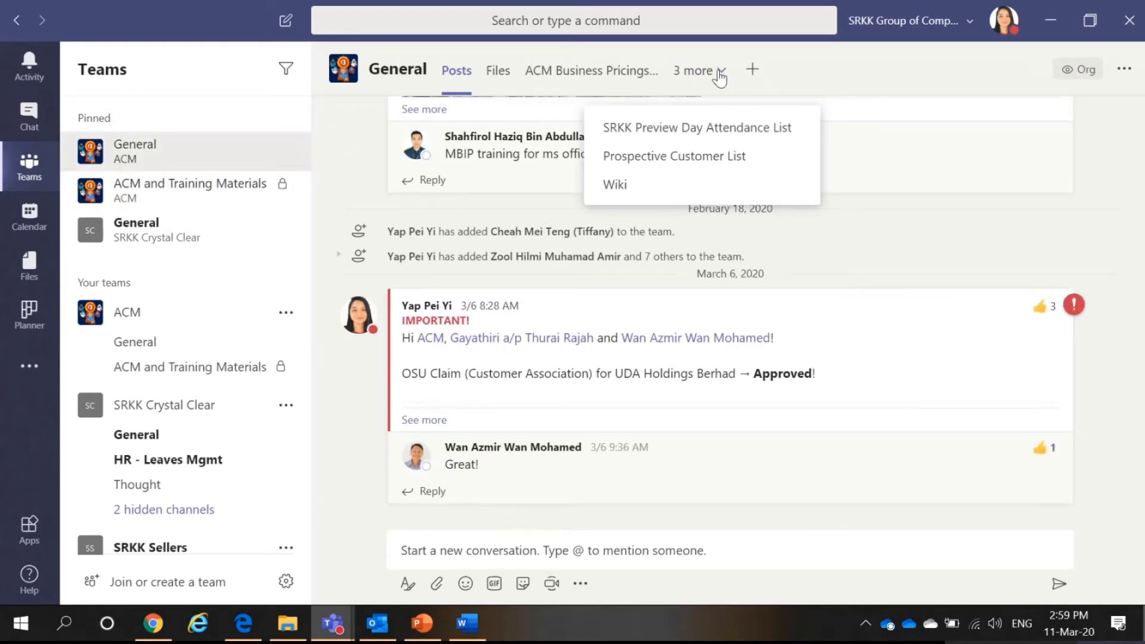
{"action": "left_click", "coordinate": [626, 186]}
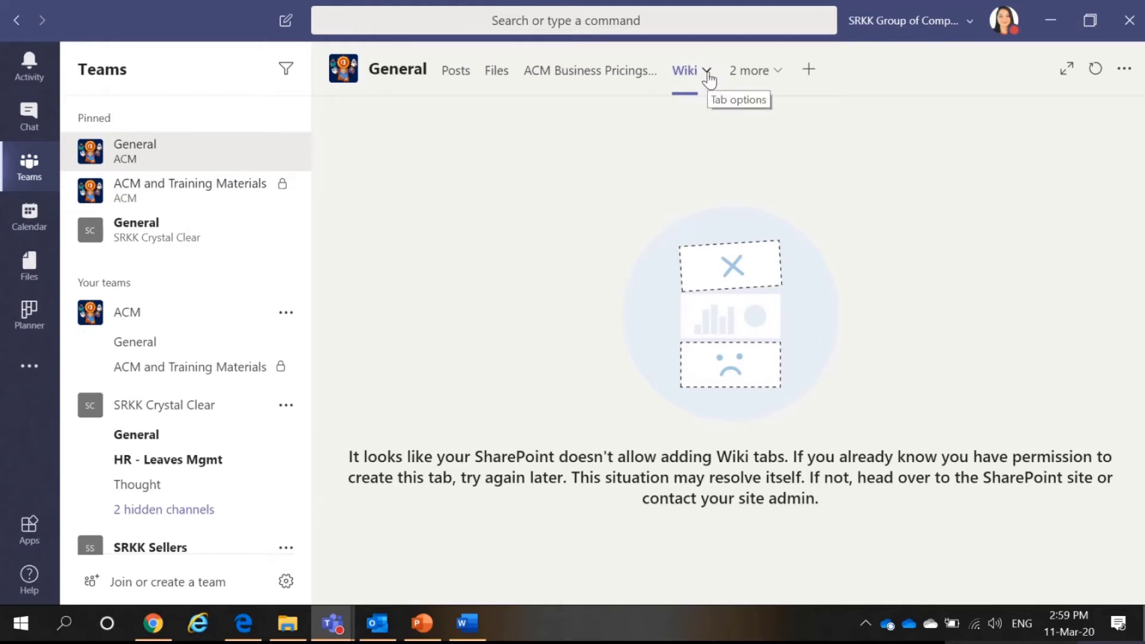
Check the Wiki tab options, then start adding a new tab to the channel
{"action": "left_click", "coordinate": [708, 73]}
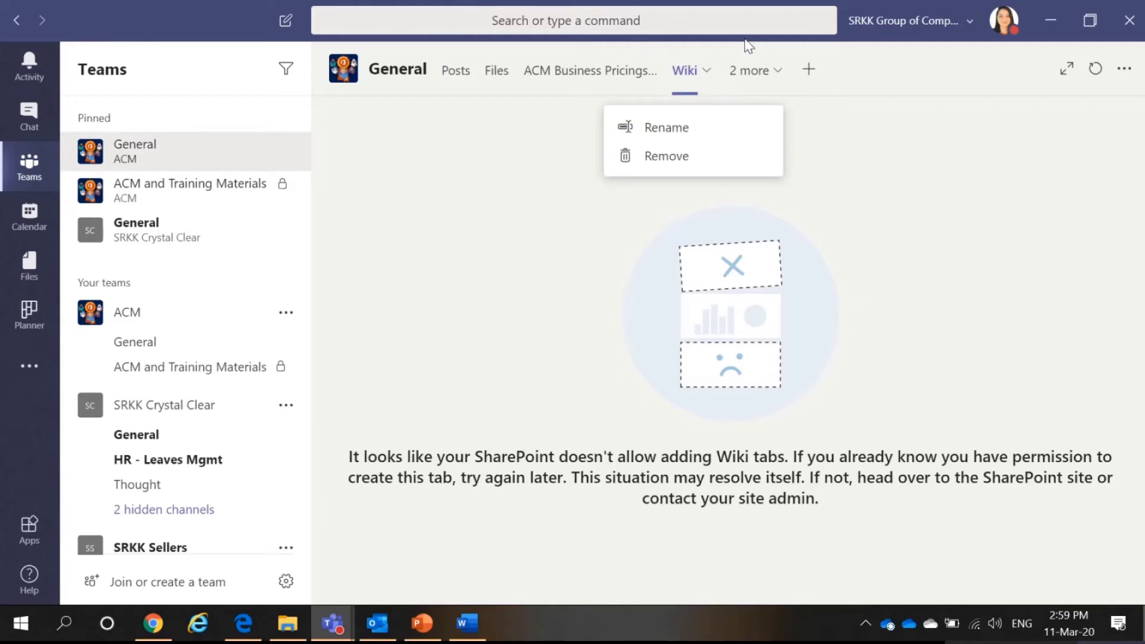
{"action": "left_click", "coordinate": [753, 78]}
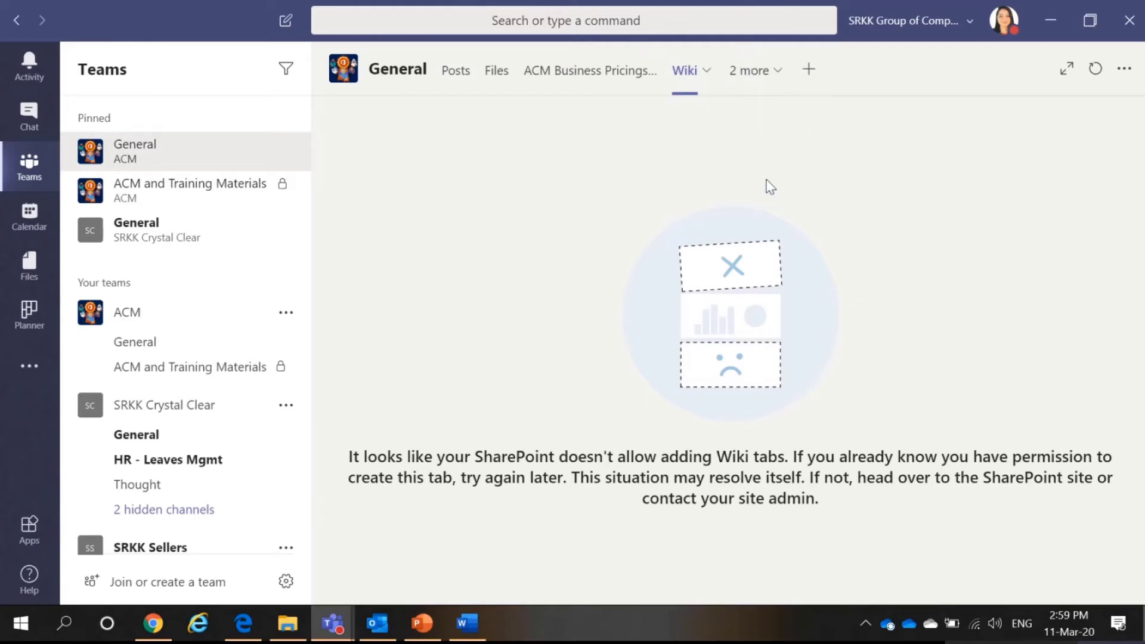
{"action": "left_click", "coordinate": [809, 72]}
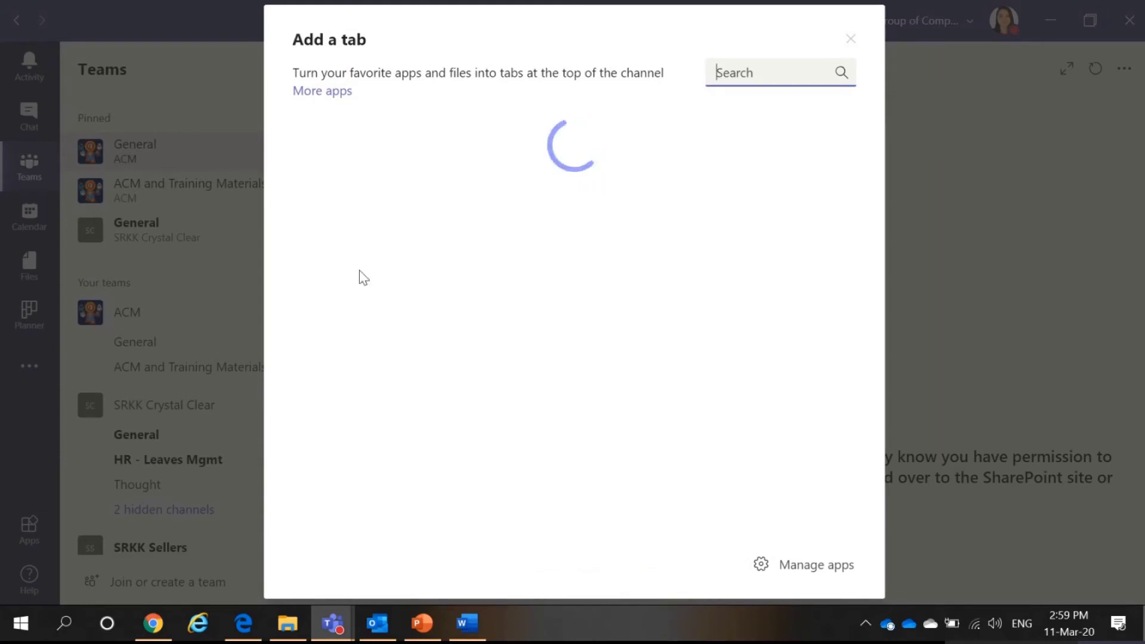
Switch to Teams in the browser and scroll through the Add a tab app grid
{"action": "mouse_move", "coordinate": [239, 626]}
{"action": "left_click", "coordinate": [255, 618]}
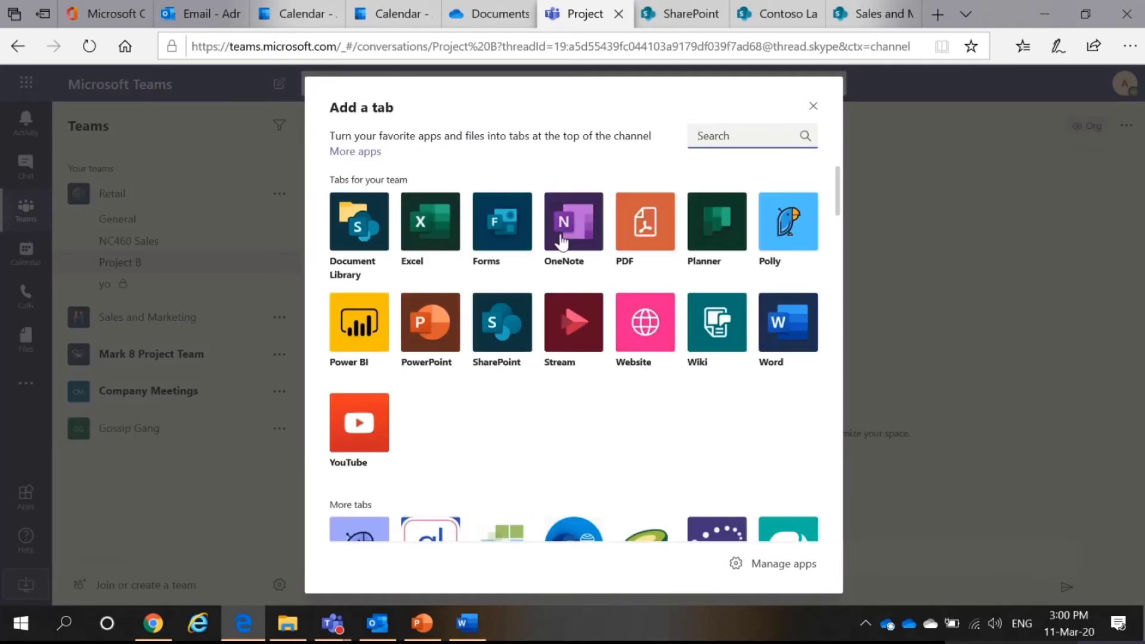
{"action": "scroll", "coordinate": [575, 328], "scroll_direction": "down", "scroll_amount": 11}
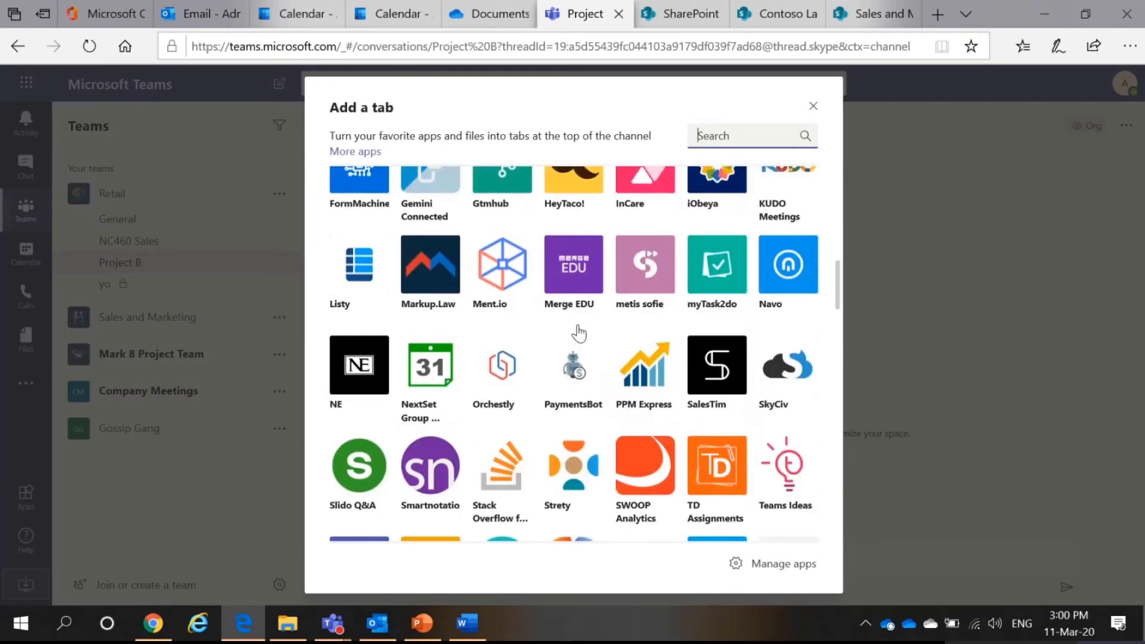
{"action": "scroll", "coordinate": [579, 333], "scroll_direction": "up", "scroll_amount": 4}
{"action": "scroll", "coordinate": [579, 333], "scroll_direction": "down", "scroll_amount": 9}
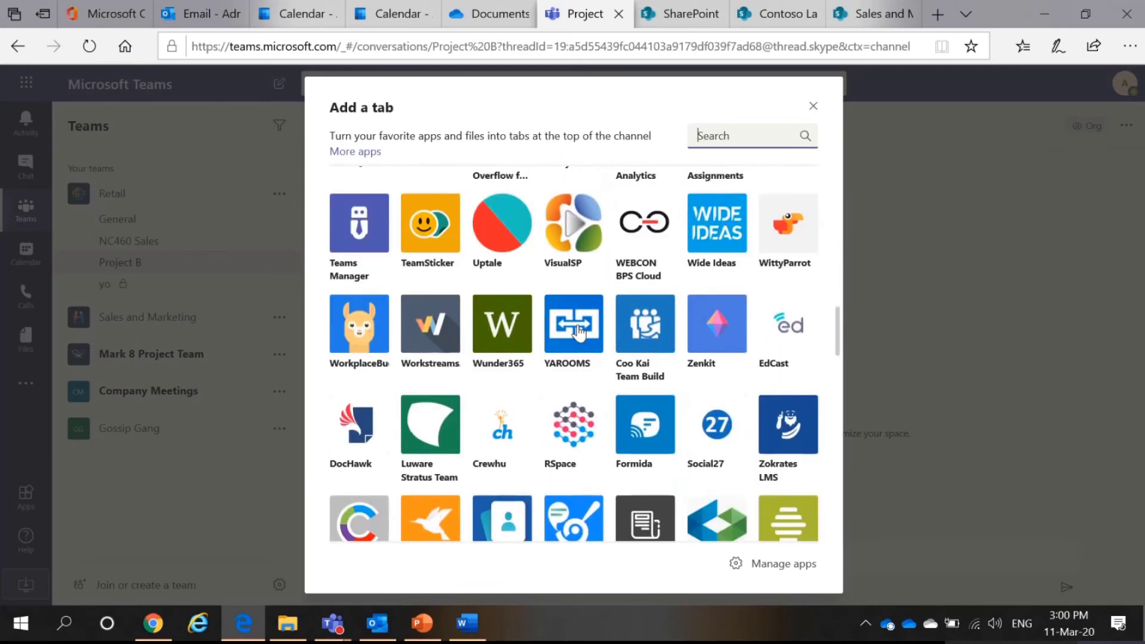
{"action": "scroll", "coordinate": [579, 333], "scroll_direction": "down", "scroll_amount": 10}
{"action": "scroll", "coordinate": [578, 331], "scroll_direction": "up", "scroll_amount": 15}
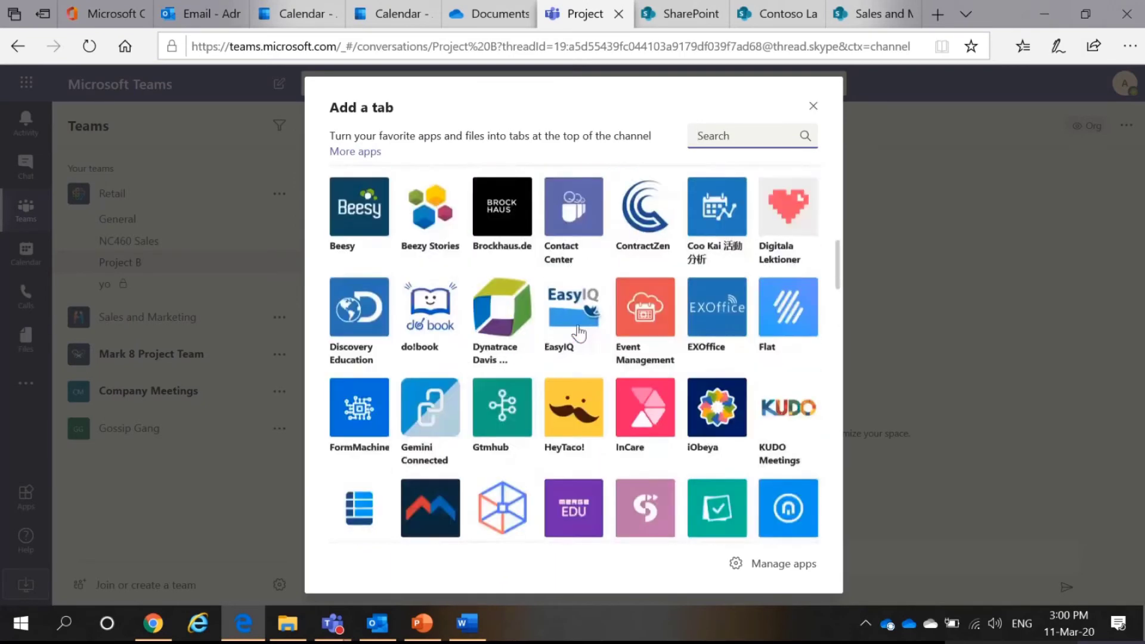
{"action": "scroll", "coordinate": [577, 331], "scroll_direction": "up", "scroll_amount": 8}
Try the tab app search, then close Add a tab, reopen it for Project B, and close it again
{"action": "left_click", "coordinate": [753, 136]}
{"action": "left_click", "coordinate": [813, 107]}
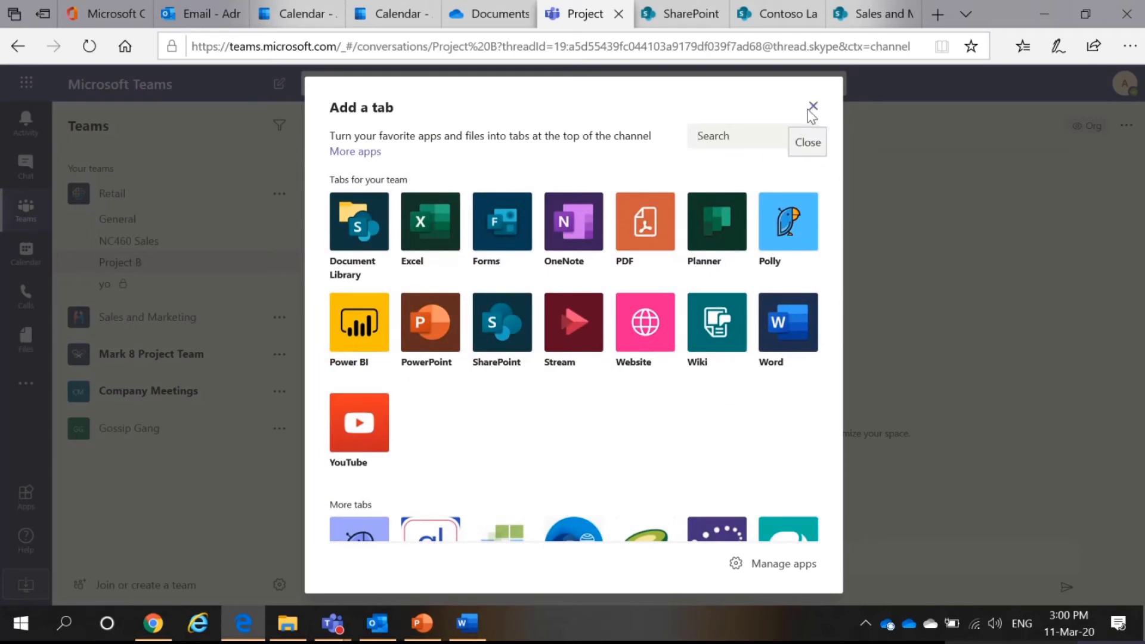
{"action": "left_click", "coordinate": [810, 110]}
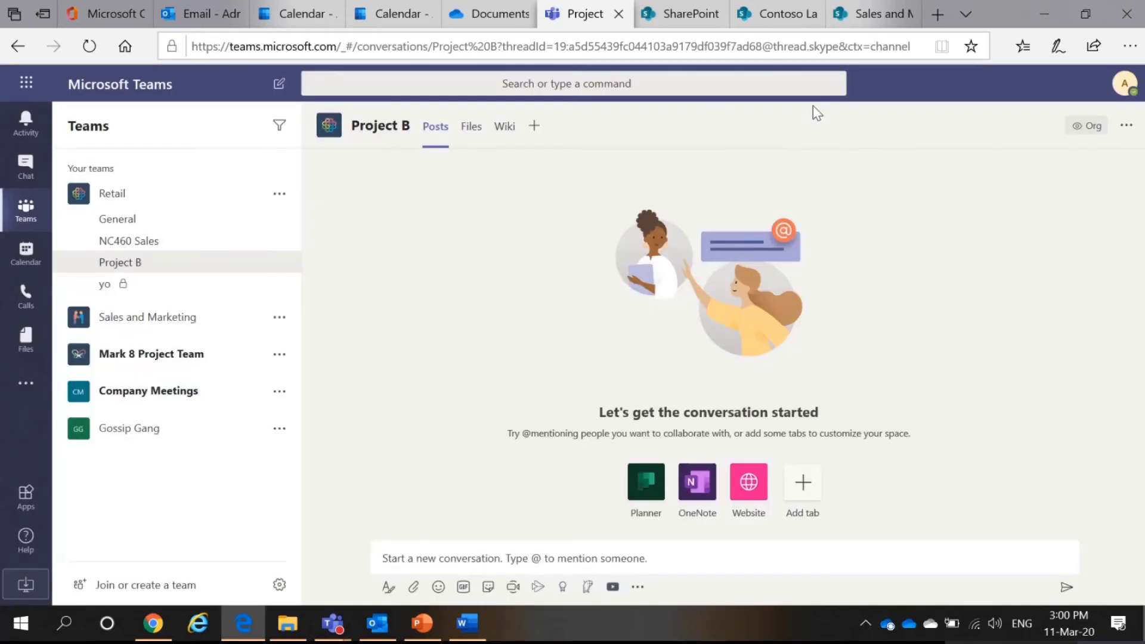
{"action": "left_click", "coordinate": [534, 128]}
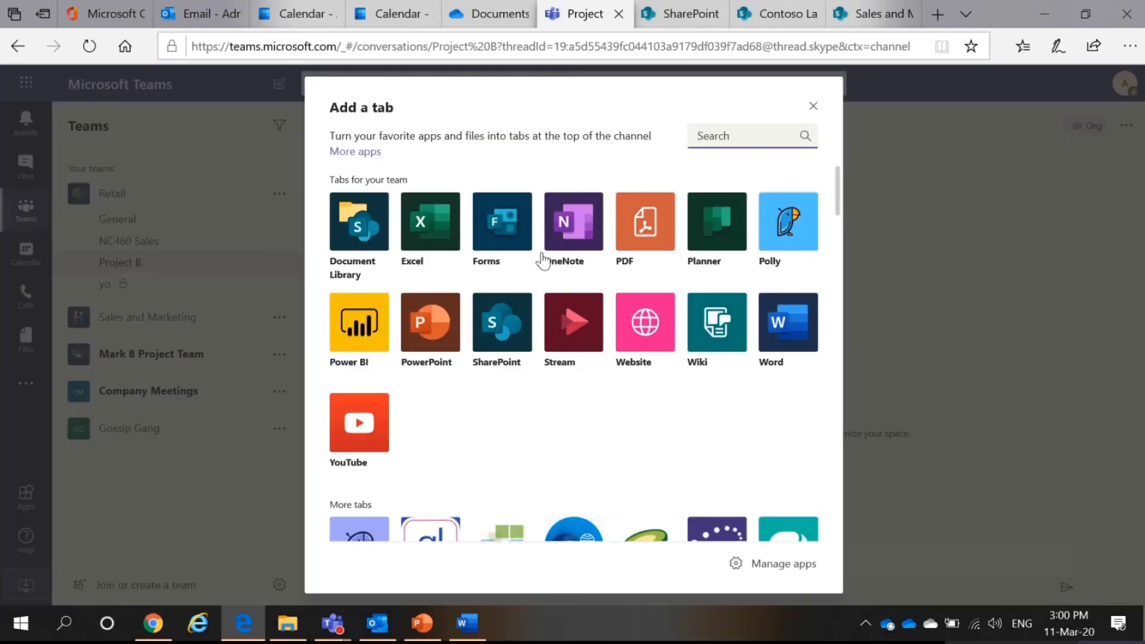
{"action": "left_click", "coordinate": [814, 107]}
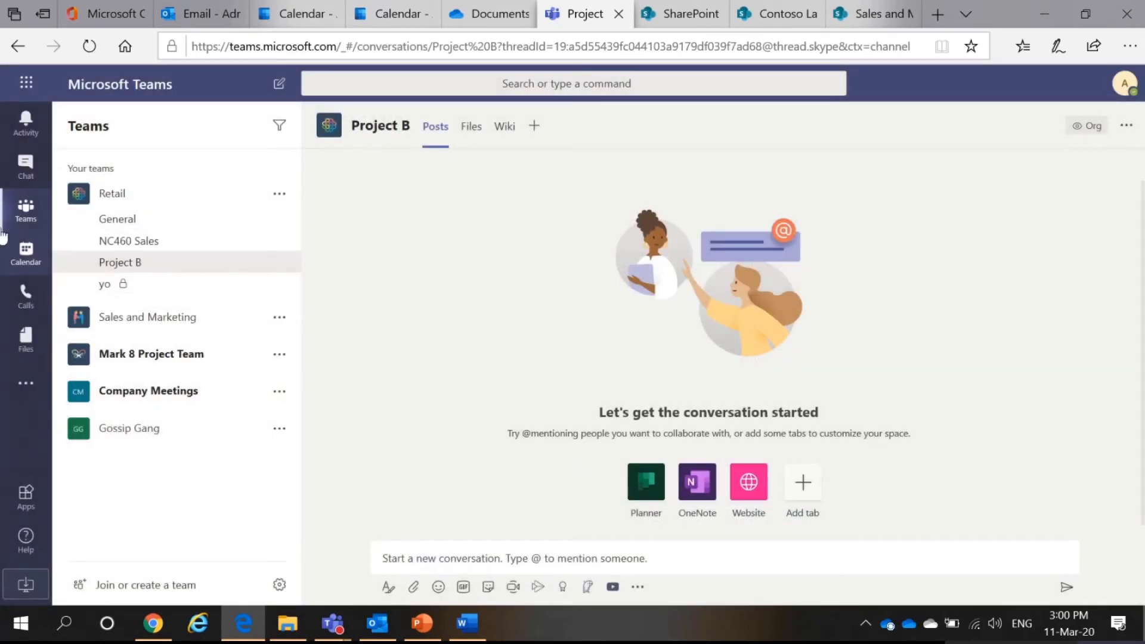
Open the Teams Calendar and scroll through the 9–13 March 2020 work week
{"action": "left_click", "coordinate": [9, 255]}
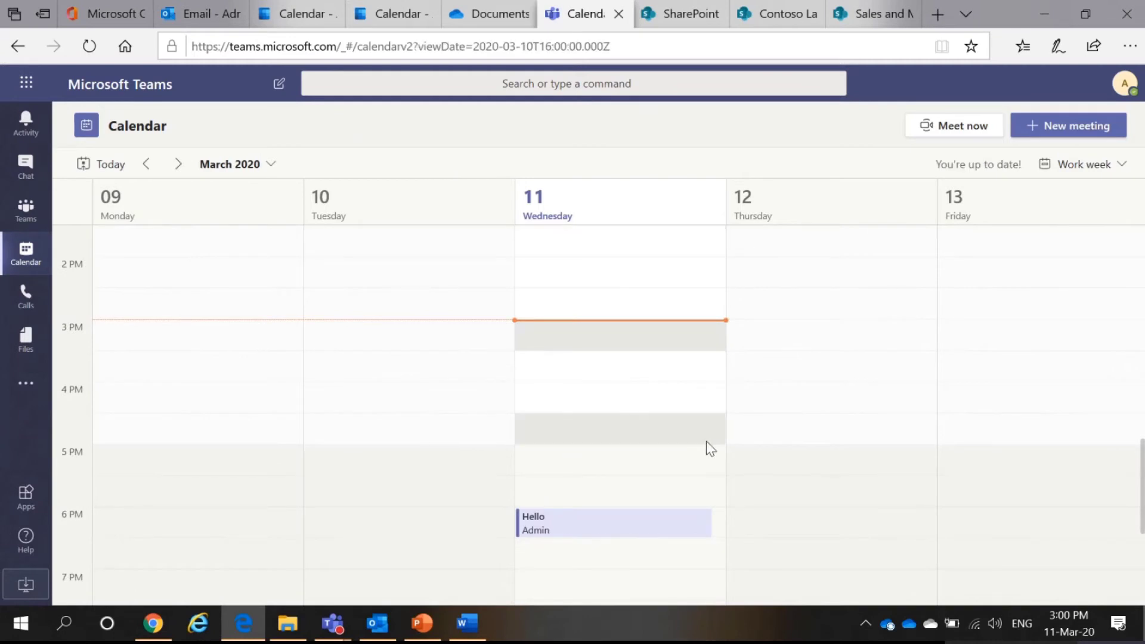
{"action": "scroll", "coordinate": [714, 447], "scroll_direction": "down", "scroll_amount": 3}
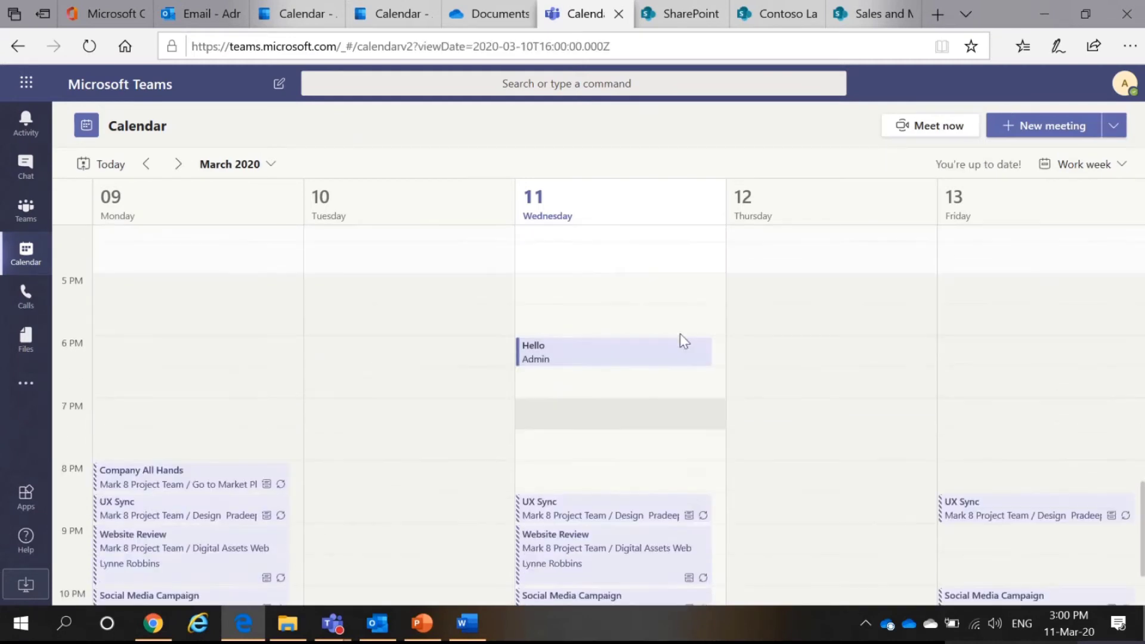
{"action": "scroll", "coordinate": [686, 291], "scroll_direction": "up", "scroll_amount": 2}
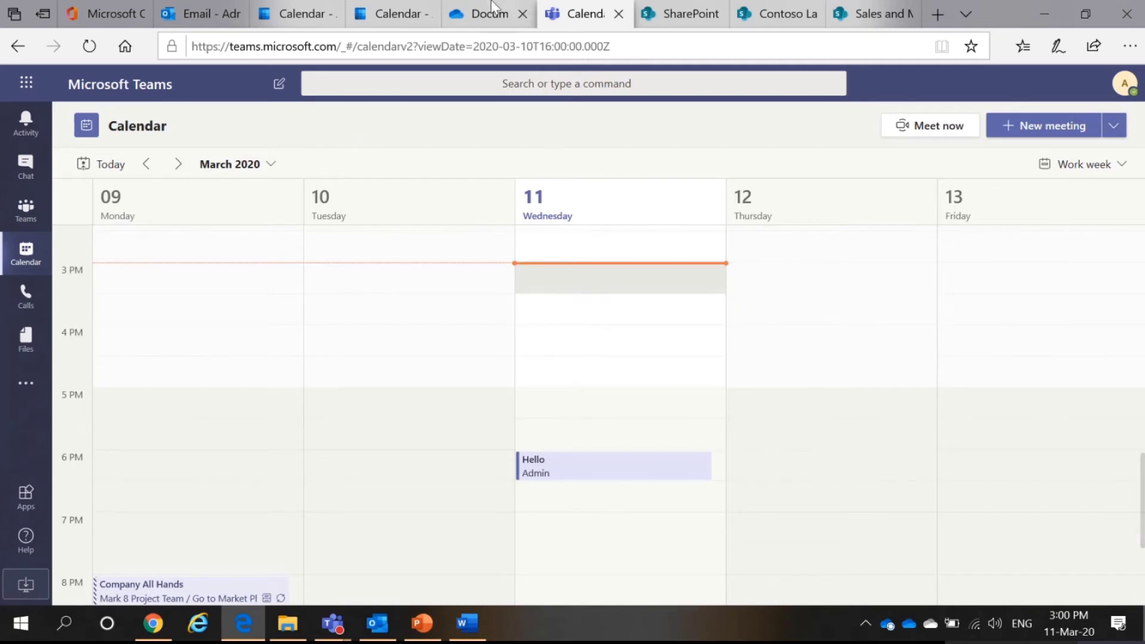
{"action": "mouse_move", "coordinate": [396, 6]}
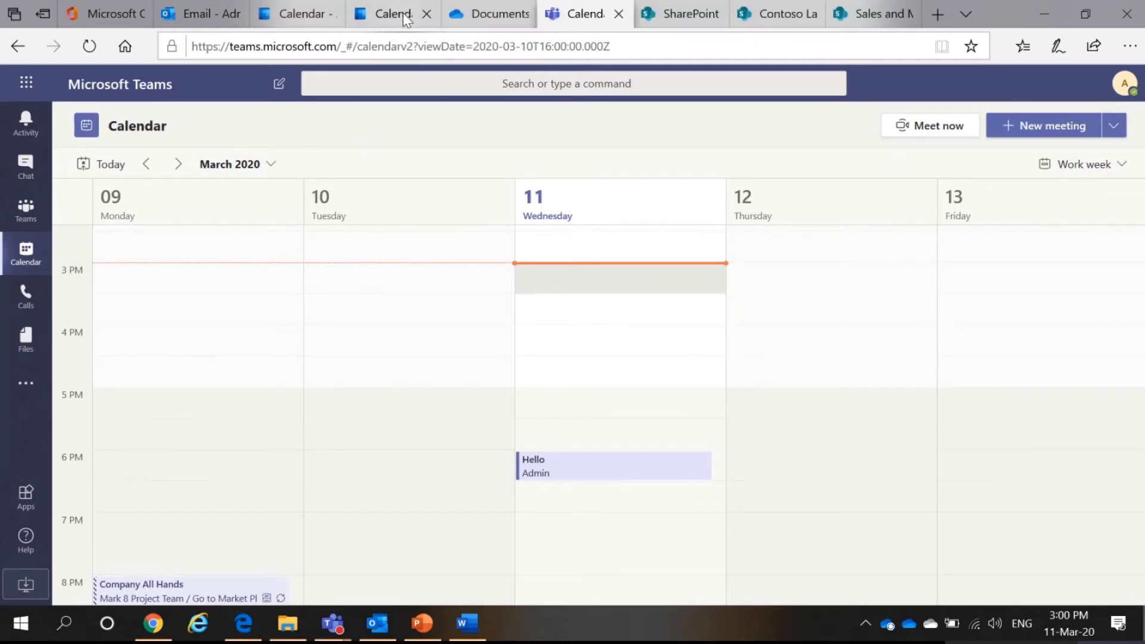
{"action": "left_click", "coordinate": [396, 17]}
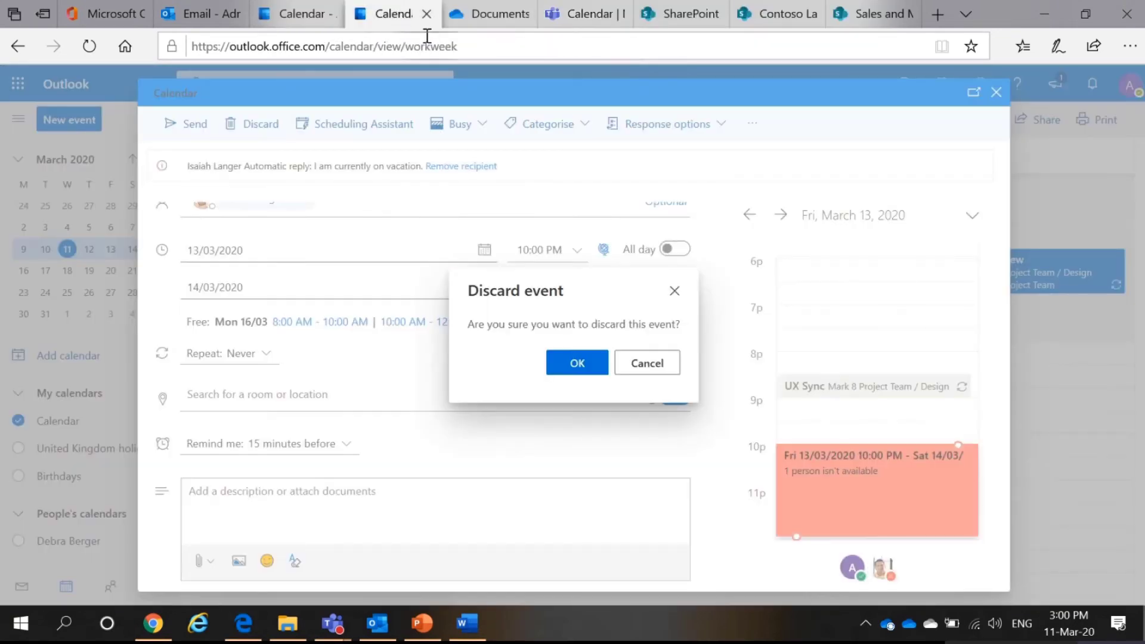
{"action": "left_click", "coordinate": [298, 15]}
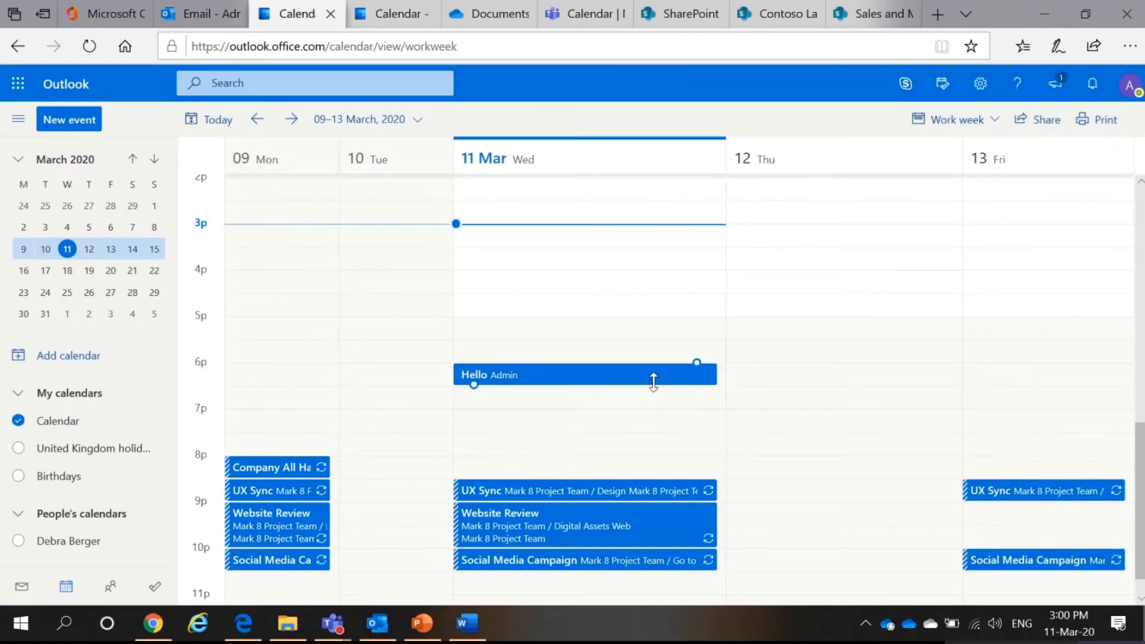
{"action": "left_click", "coordinate": [585, 18]}
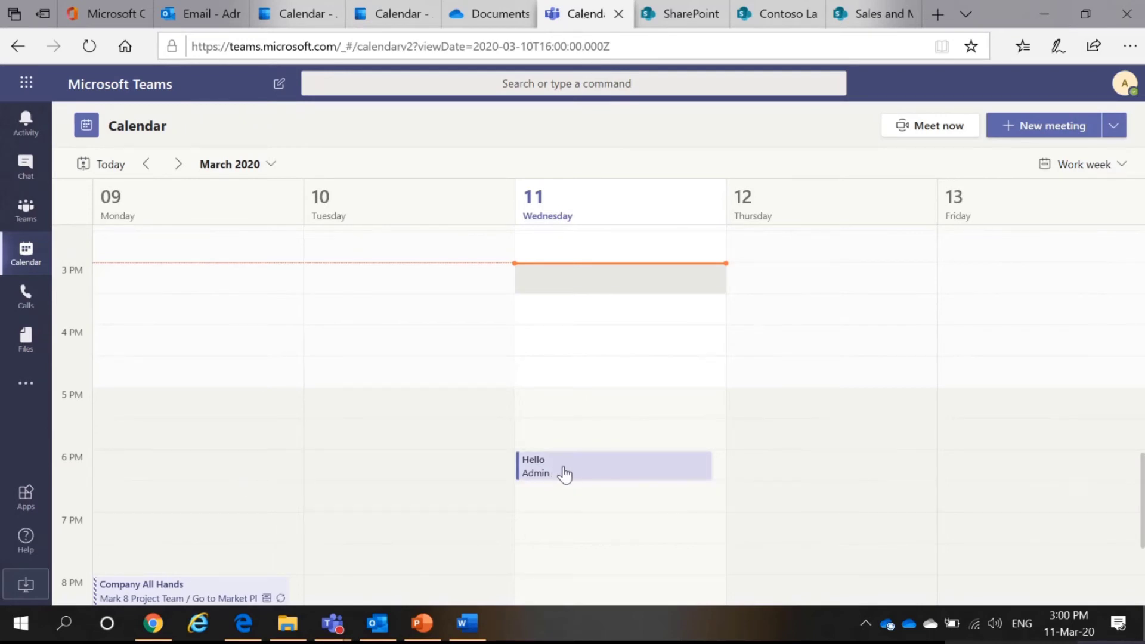
{"action": "left_click", "coordinate": [293, 17]}
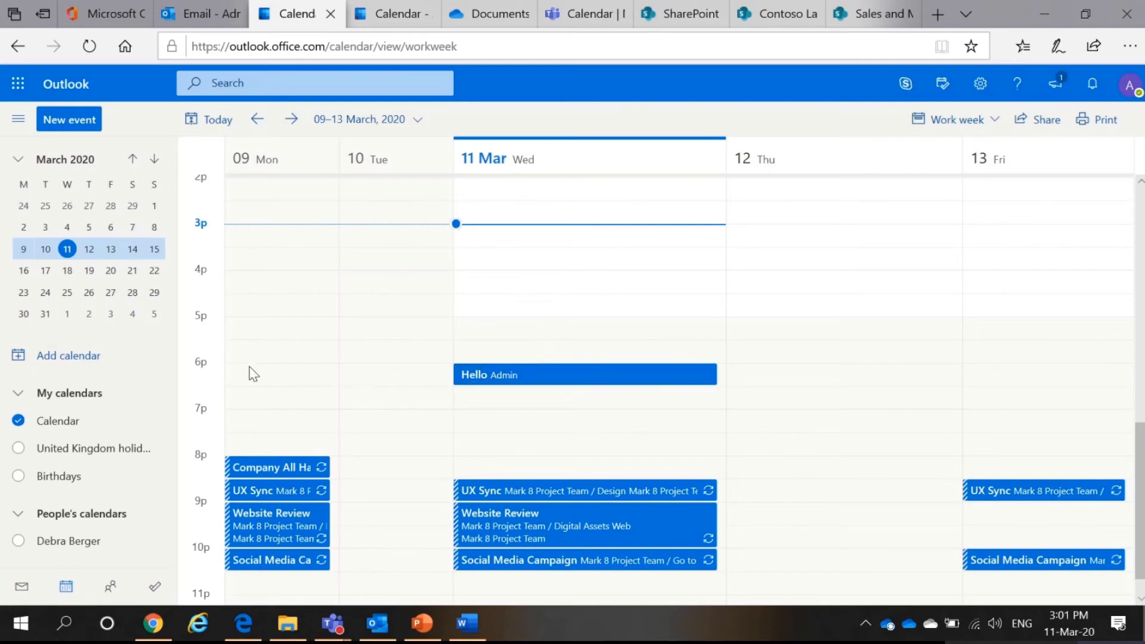
{"action": "left_click", "coordinate": [583, 14]}
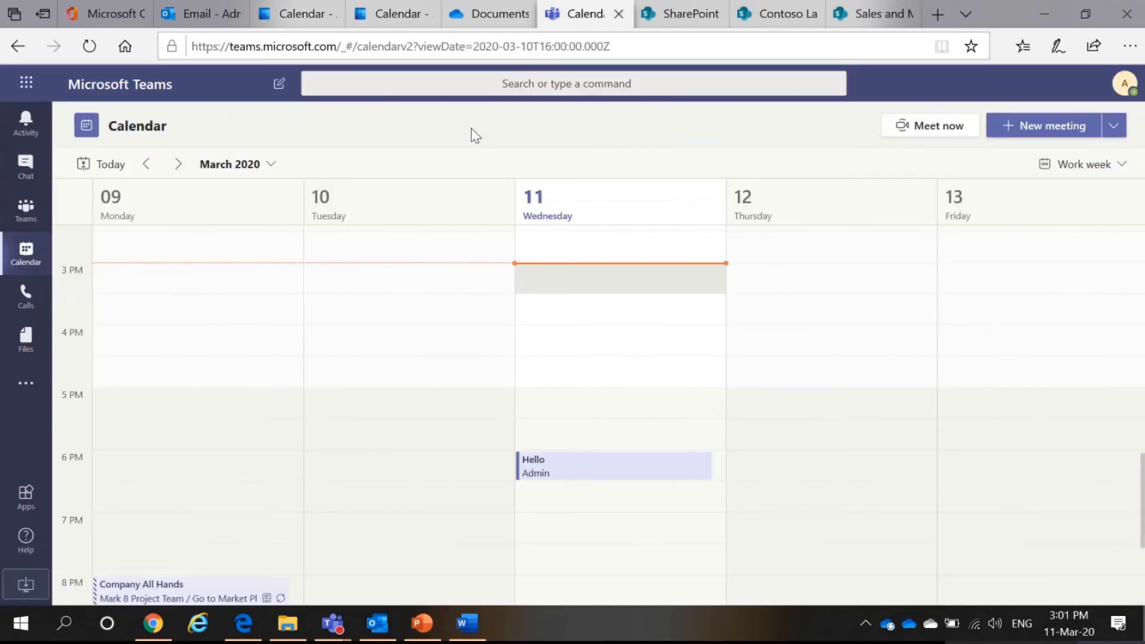
Check speed dial, contacts, voicemail and call history under Calls, then show the Recent files list
{"action": "left_click", "coordinate": [23, 295]}
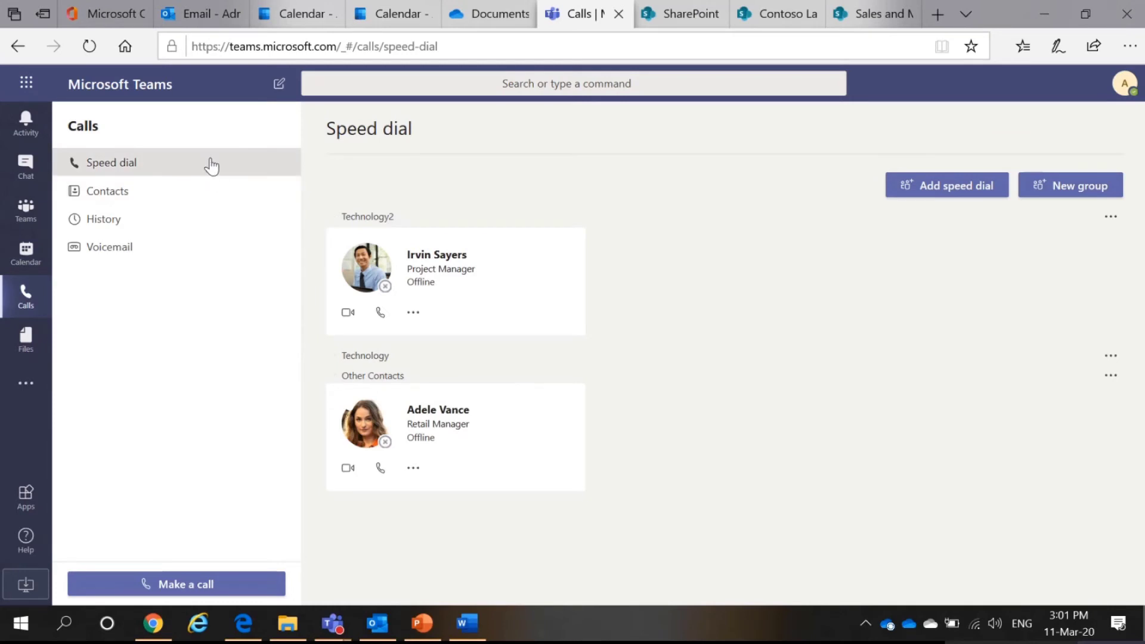
{"action": "left_click", "coordinate": [199, 190]}
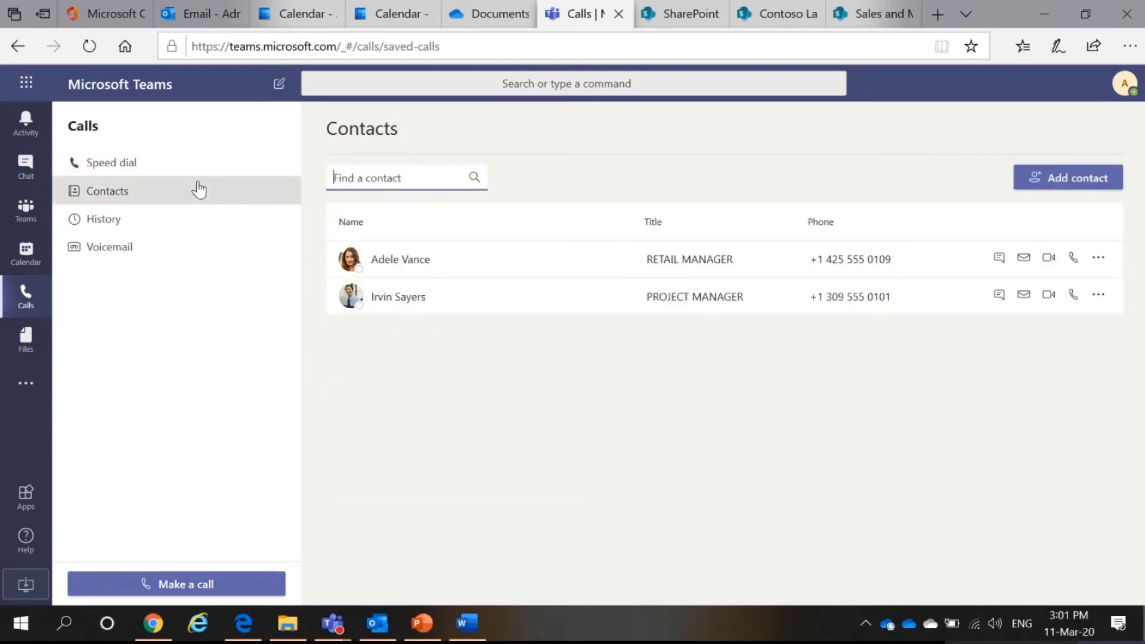
{"action": "left_click", "coordinate": [198, 222]}
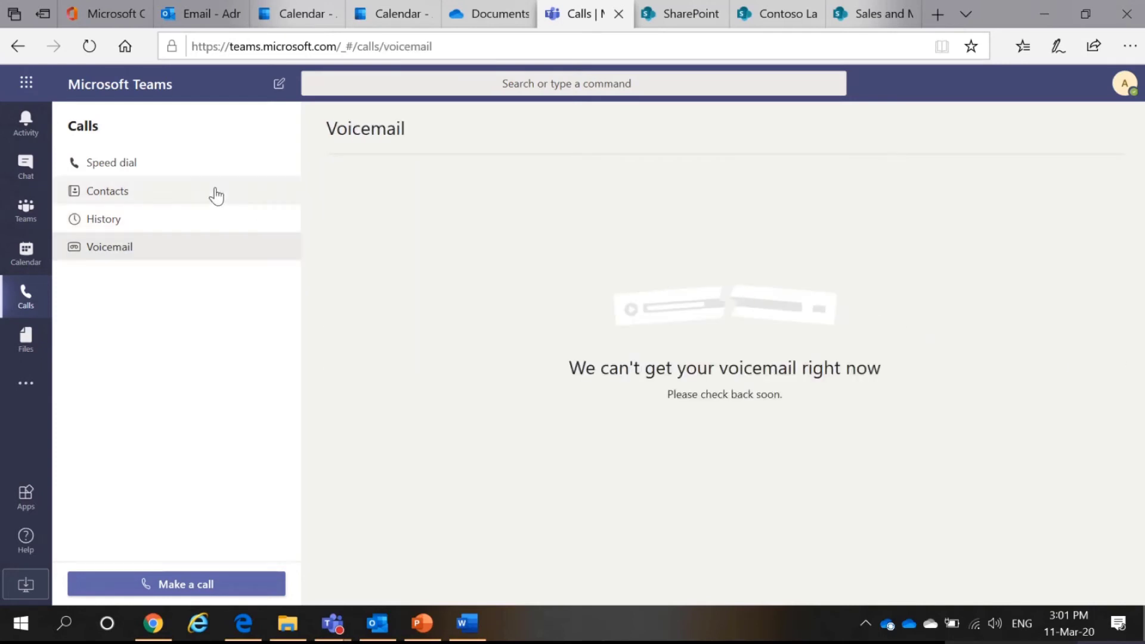
{"action": "left_click", "coordinate": [169, 222]}
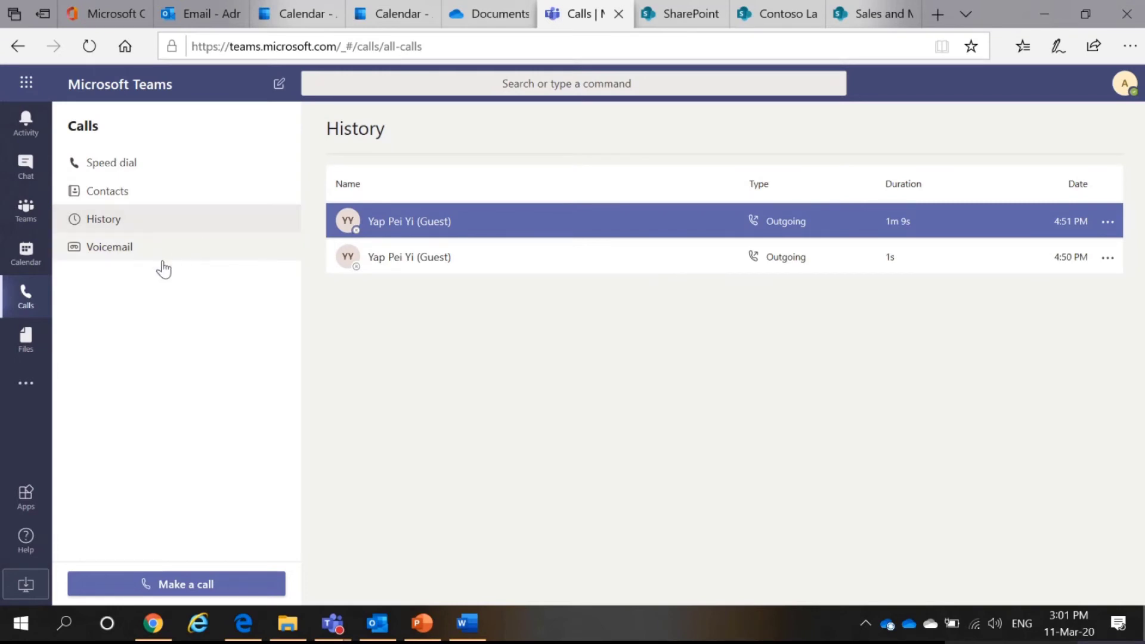
{"action": "left_click", "coordinate": [28, 346]}
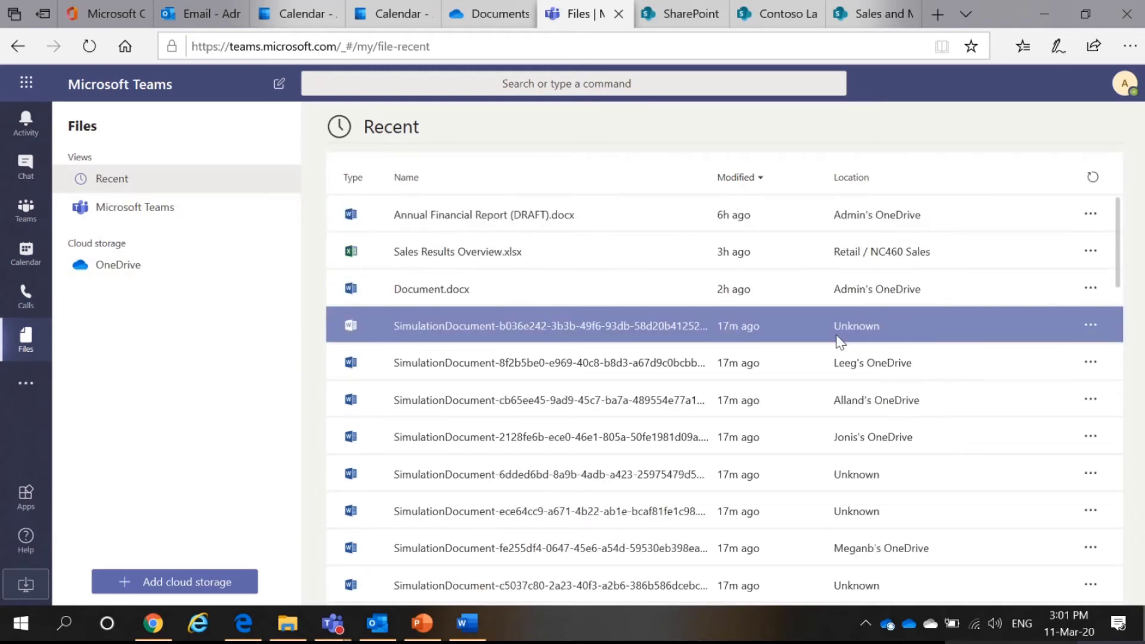
Switch between the Microsoft Teams and OneDrive file views, retrying the OneDrive load
{"action": "left_click", "coordinate": [208, 207]}
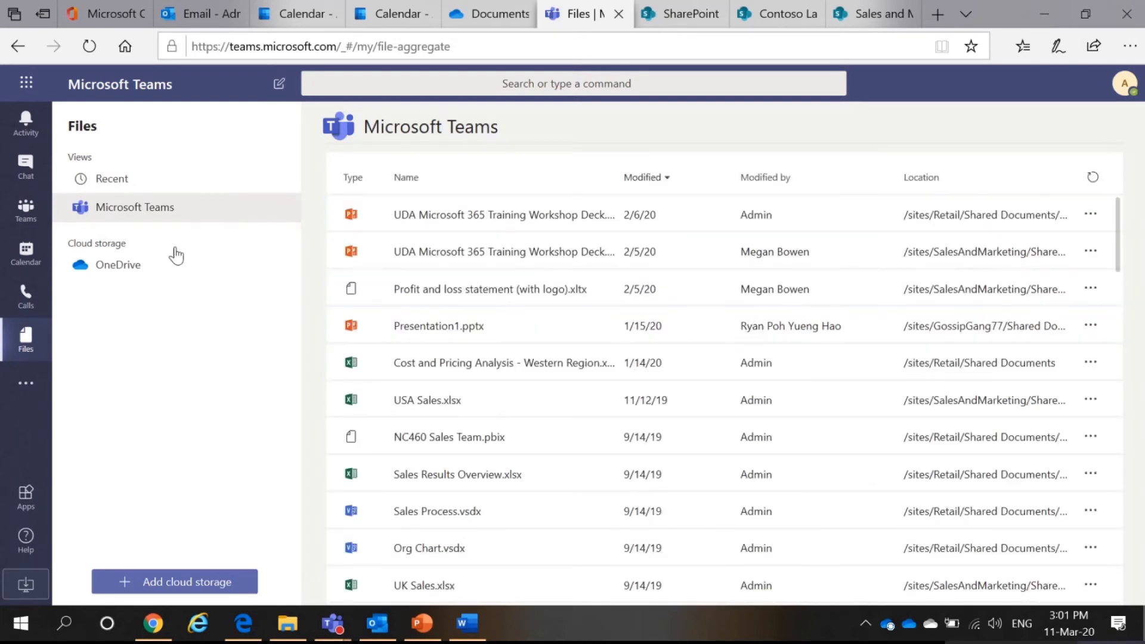
{"action": "left_click", "coordinate": [173, 265]}
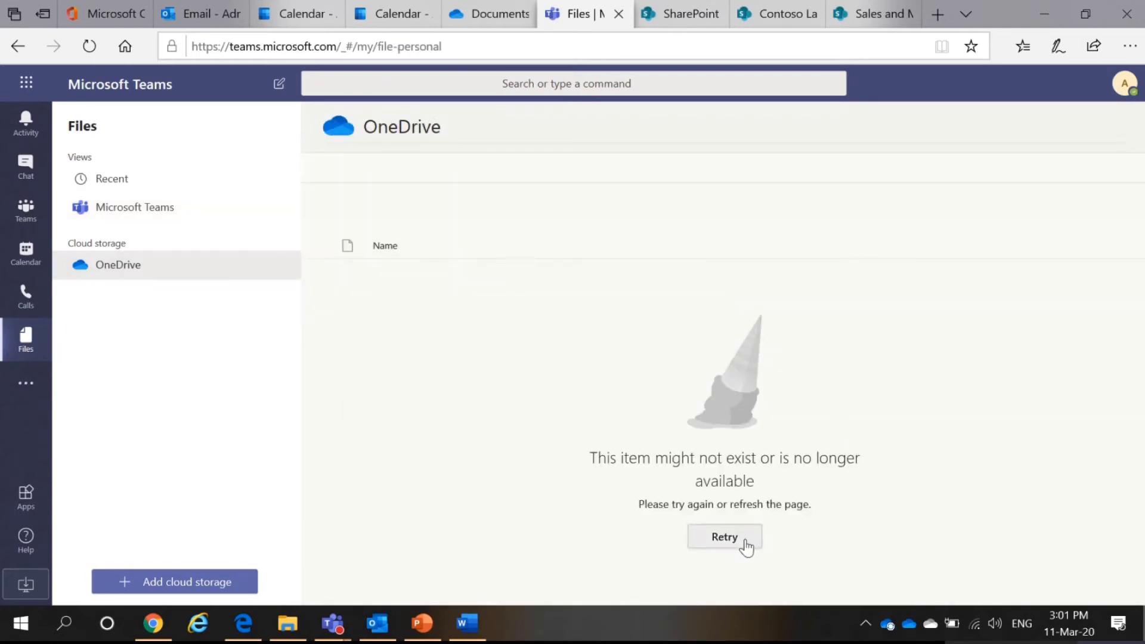
{"action": "left_click", "coordinate": [746, 546]}
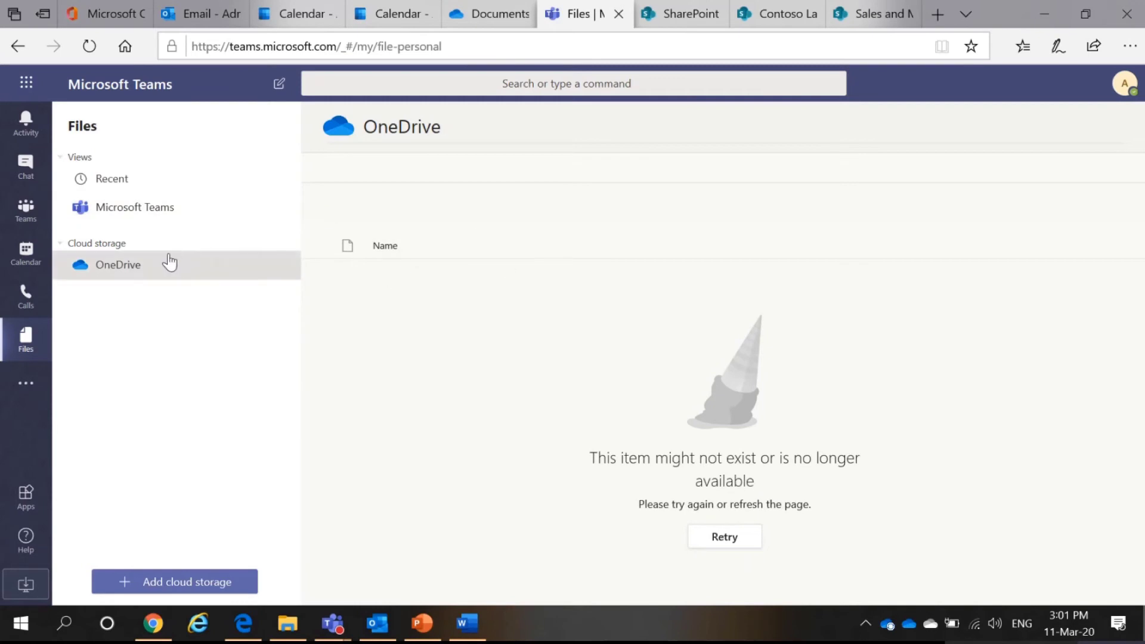
{"action": "left_click", "coordinate": [164, 208]}
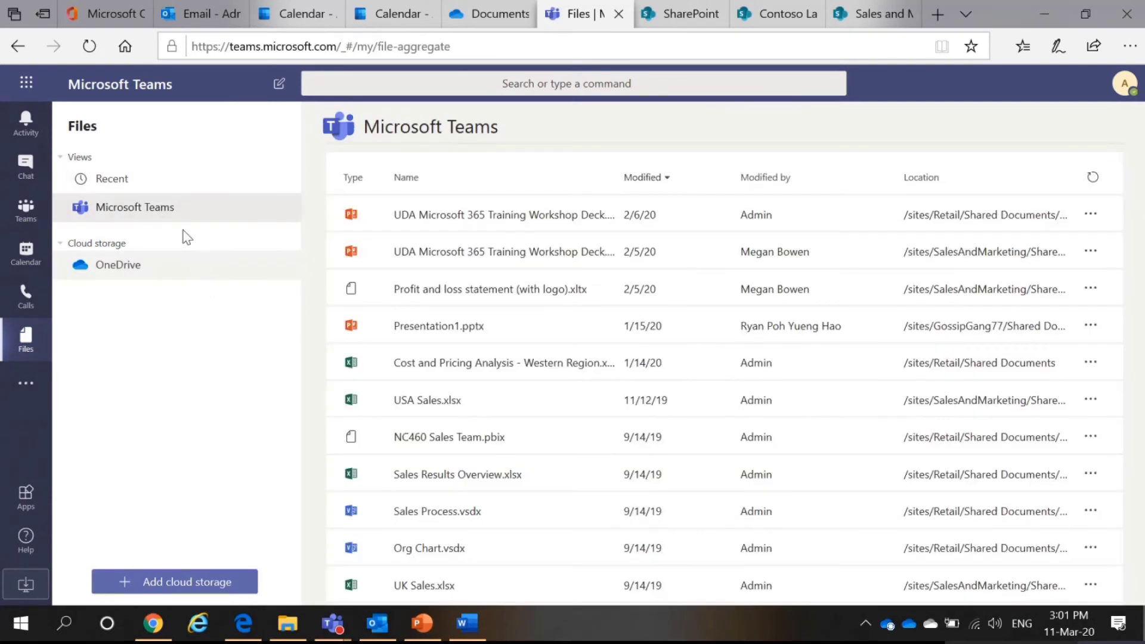
{"action": "left_click", "coordinate": [137, 262]}
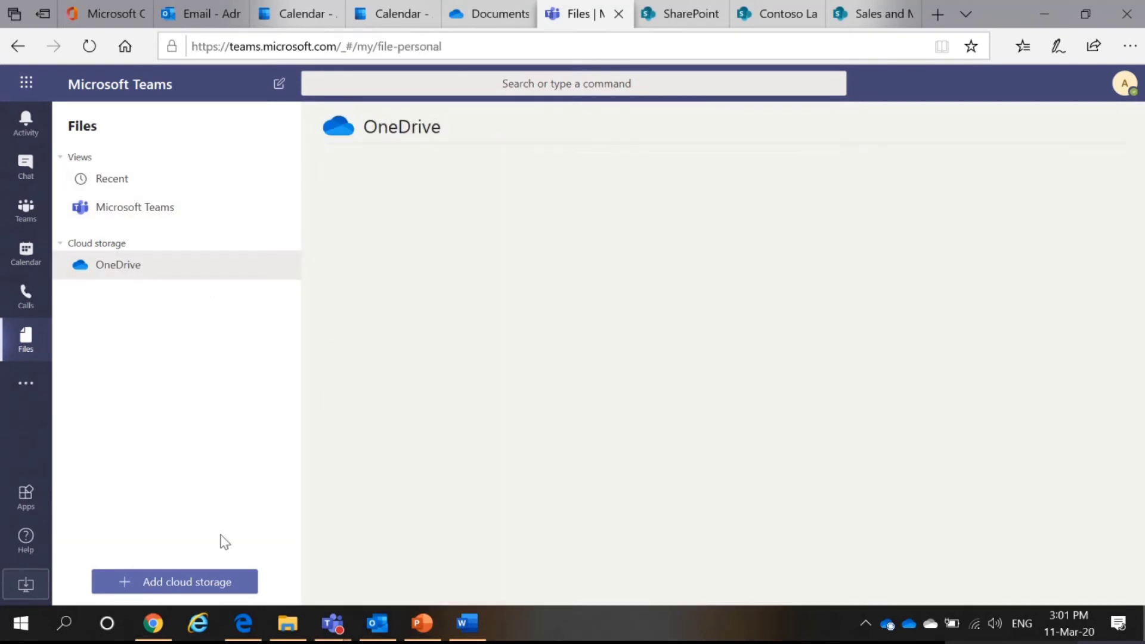
Look over the Add cloud storage providers, close them, and bring up the added apps list
{"action": "left_click", "coordinate": [228, 577]}
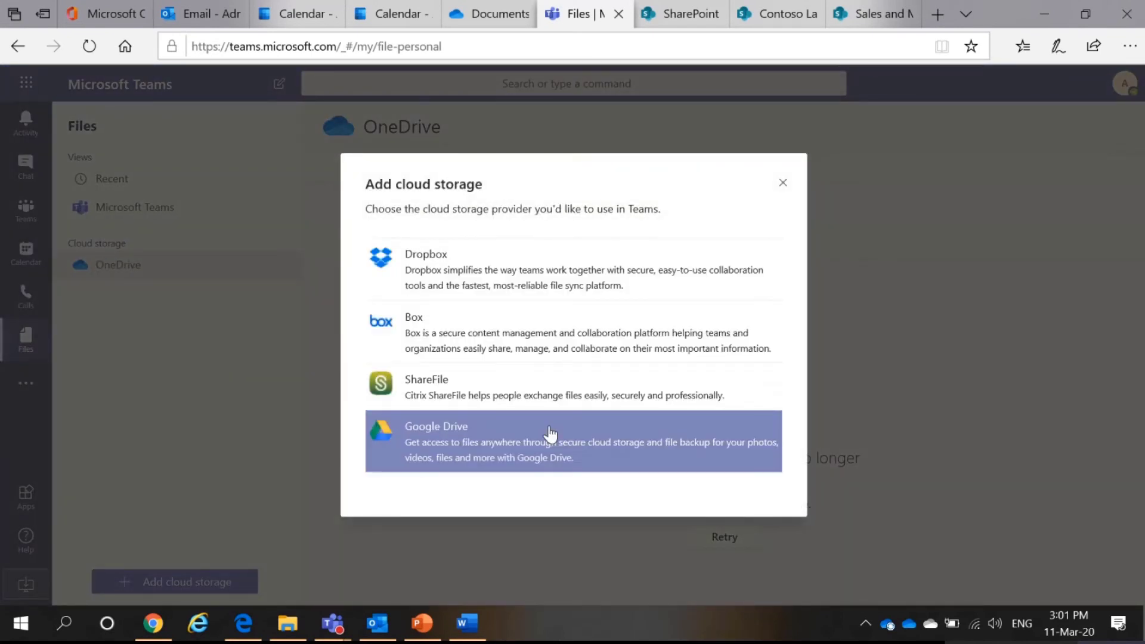
{"action": "left_click", "coordinate": [783, 183]}
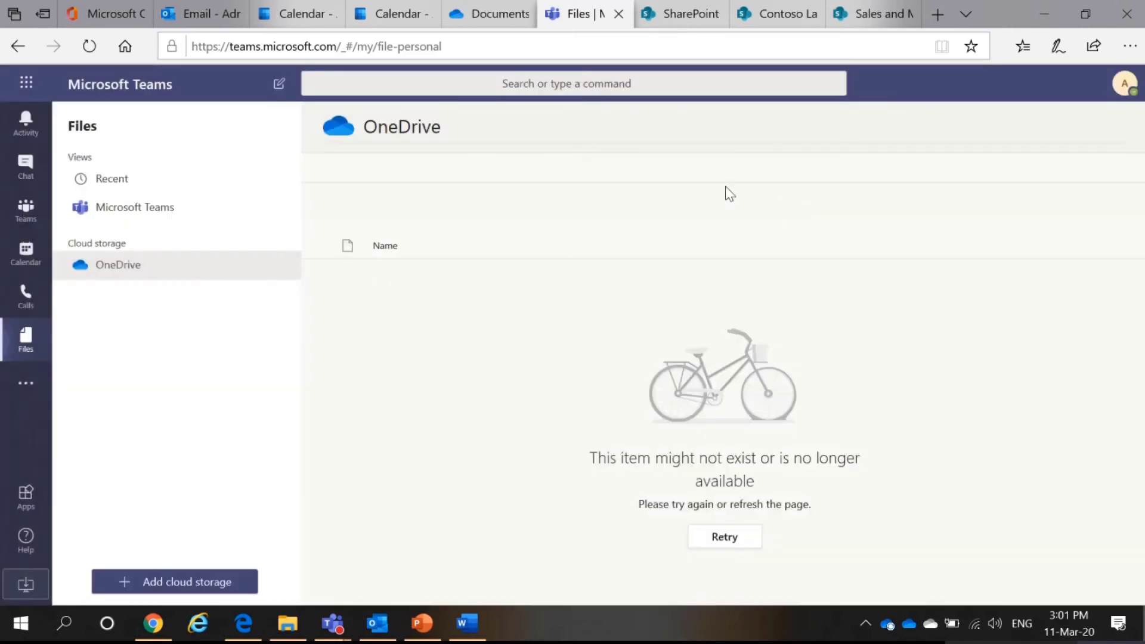
{"action": "left_click", "coordinate": [8, 386]}
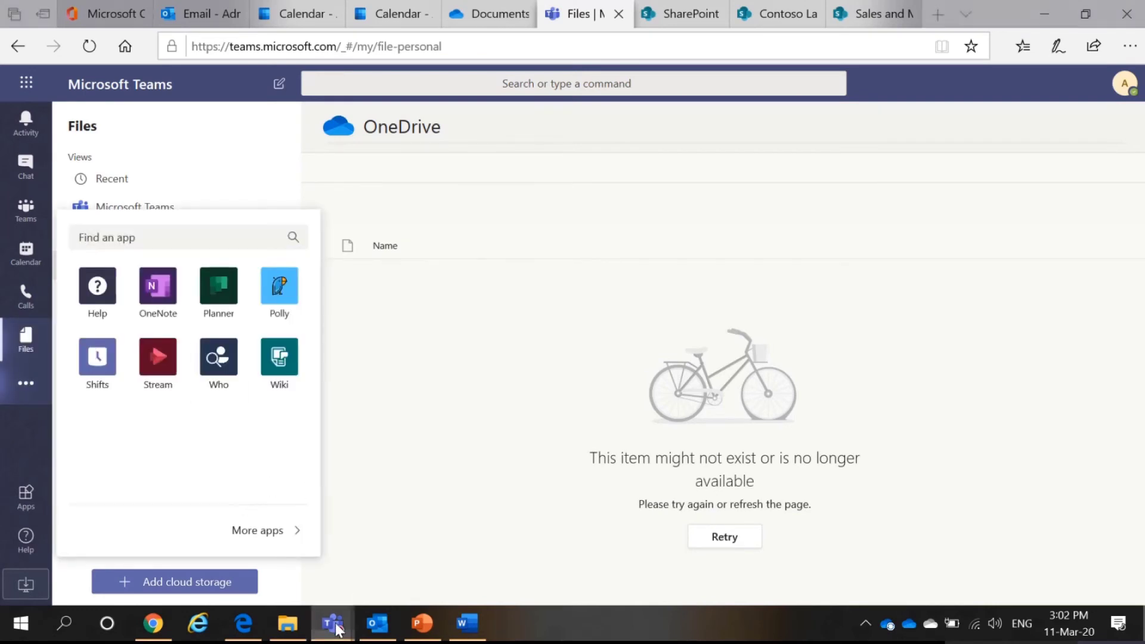
Close the desktop app's Add a tab dialog and show the OneDrive folders in Files
{"action": "mouse_move", "coordinate": [332, 621]}
{"action": "left_click", "coordinate": [258, 529]}
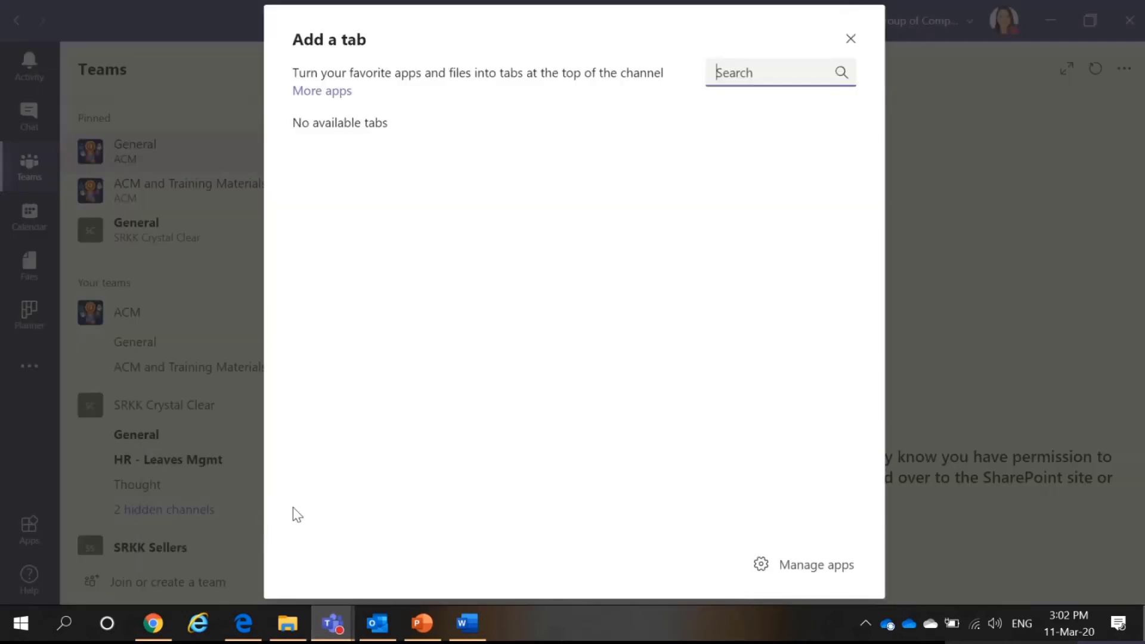
{"action": "left_click", "coordinate": [858, 35]}
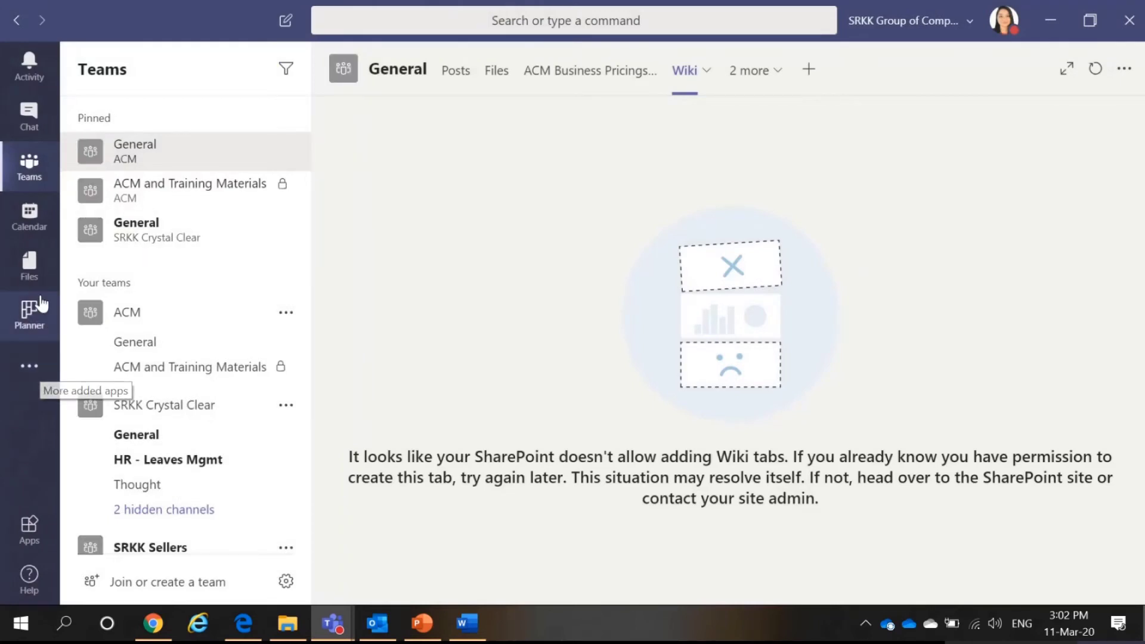
{"action": "left_click", "coordinate": [41, 276]}
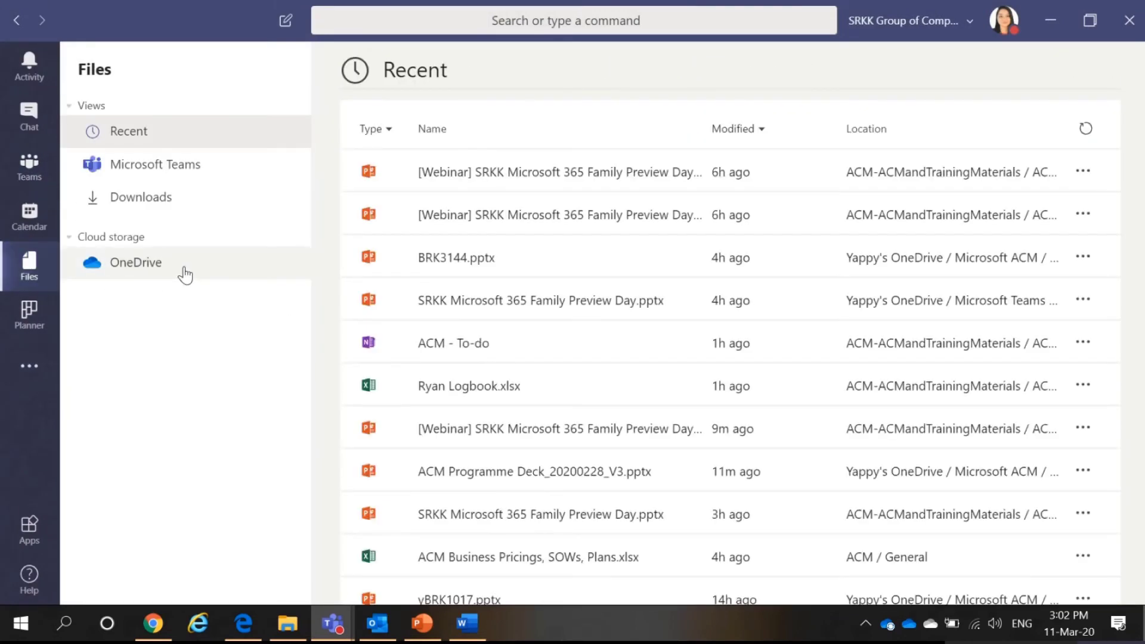
{"action": "left_click", "coordinate": [185, 275]}
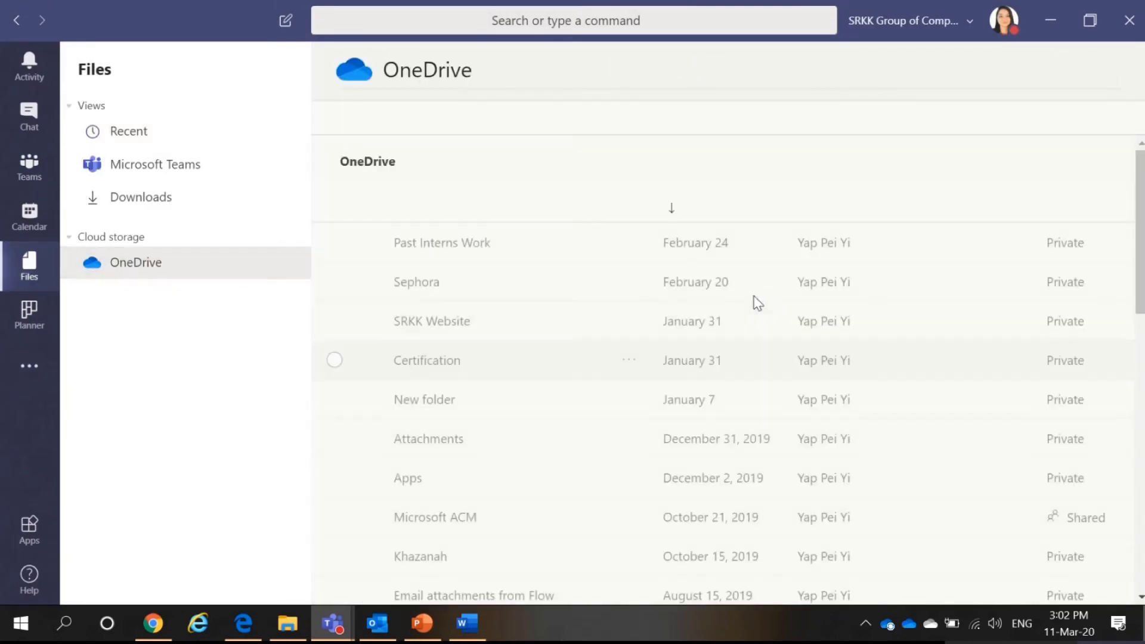
{"action": "scroll", "coordinate": [710, 341], "scroll_direction": "down", "scroll_amount": 3}
{"action": "scroll", "coordinate": [731, 339], "scroll_direction": "up", "scroll_amount": 3}
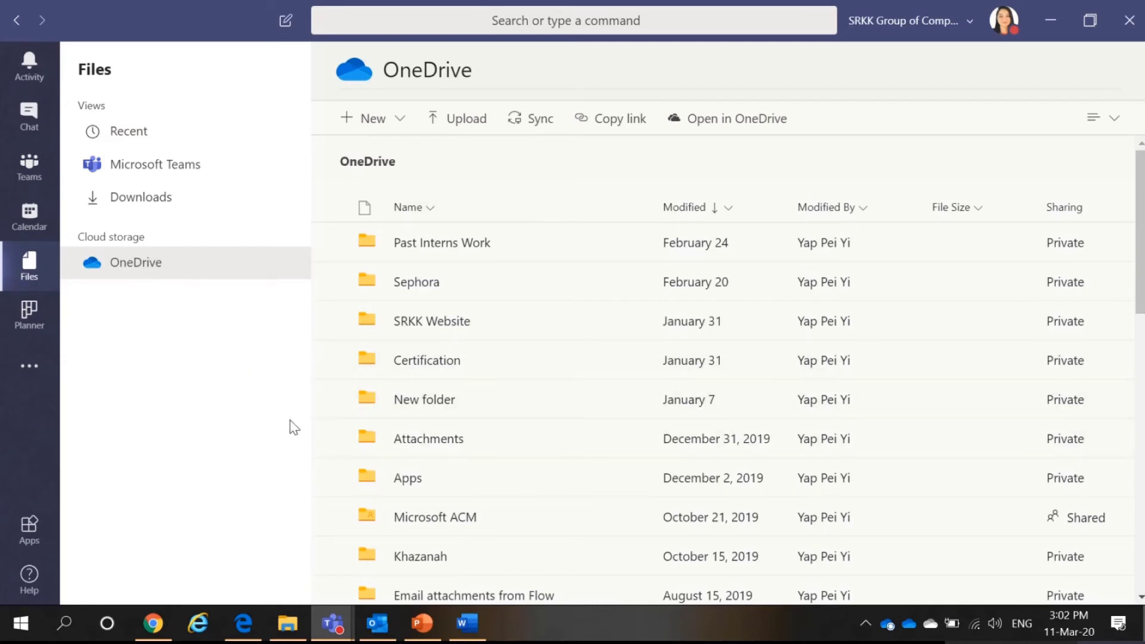
Open and close the added apps list, then return to the Teams files window
{"action": "left_click", "coordinate": [25, 376]}
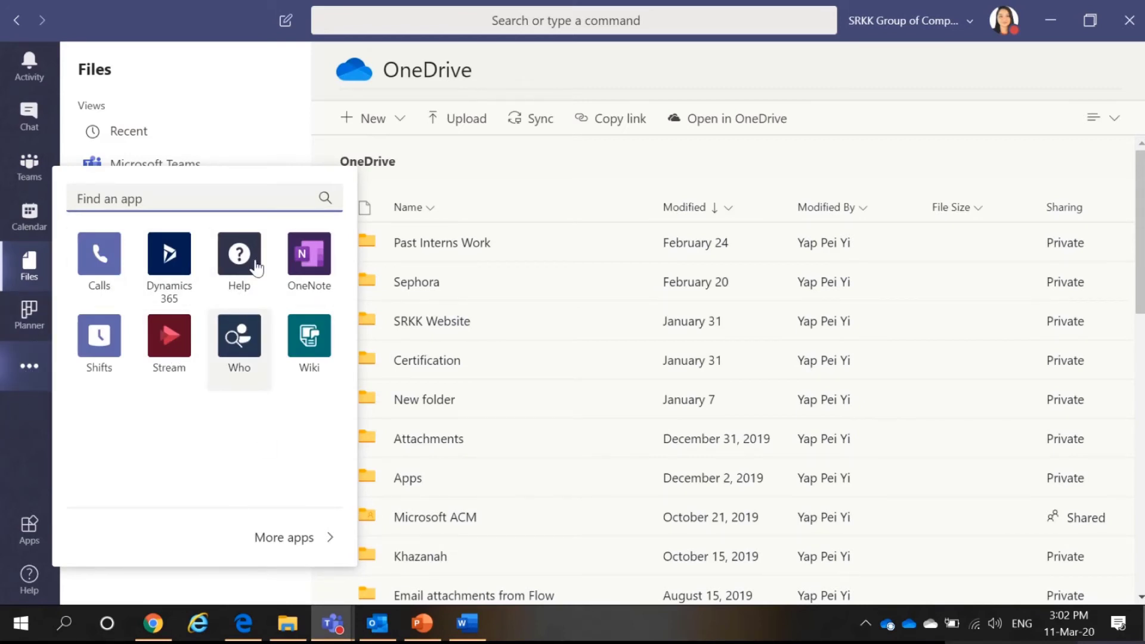
{"action": "left_click", "coordinate": [984, 121]}
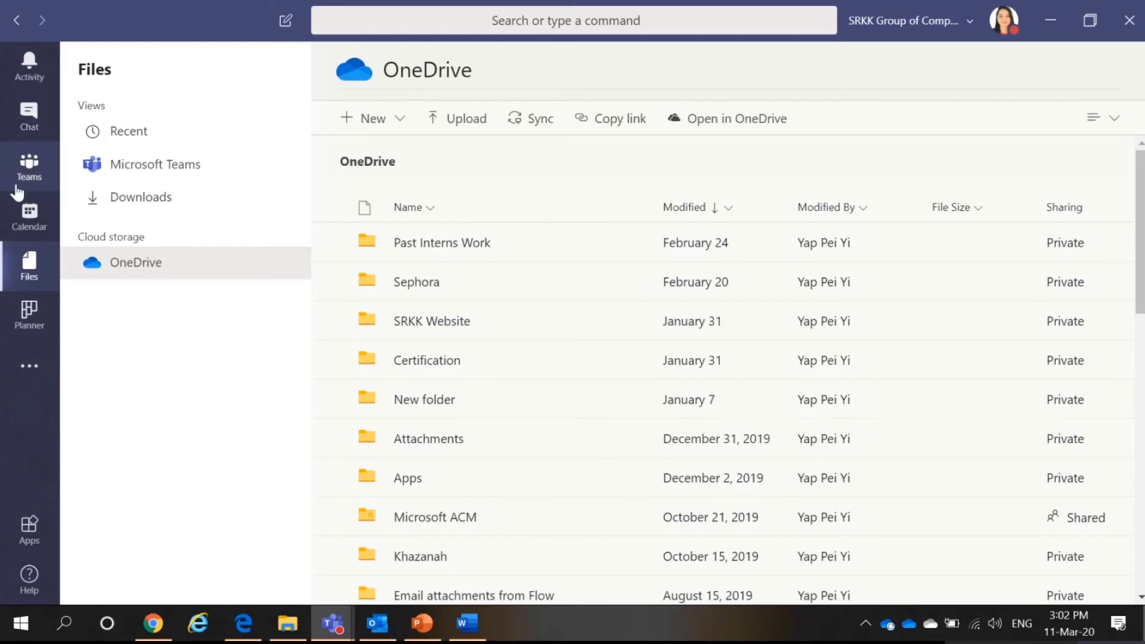
{"action": "mouse_move", "coordinate": [340, 627]}
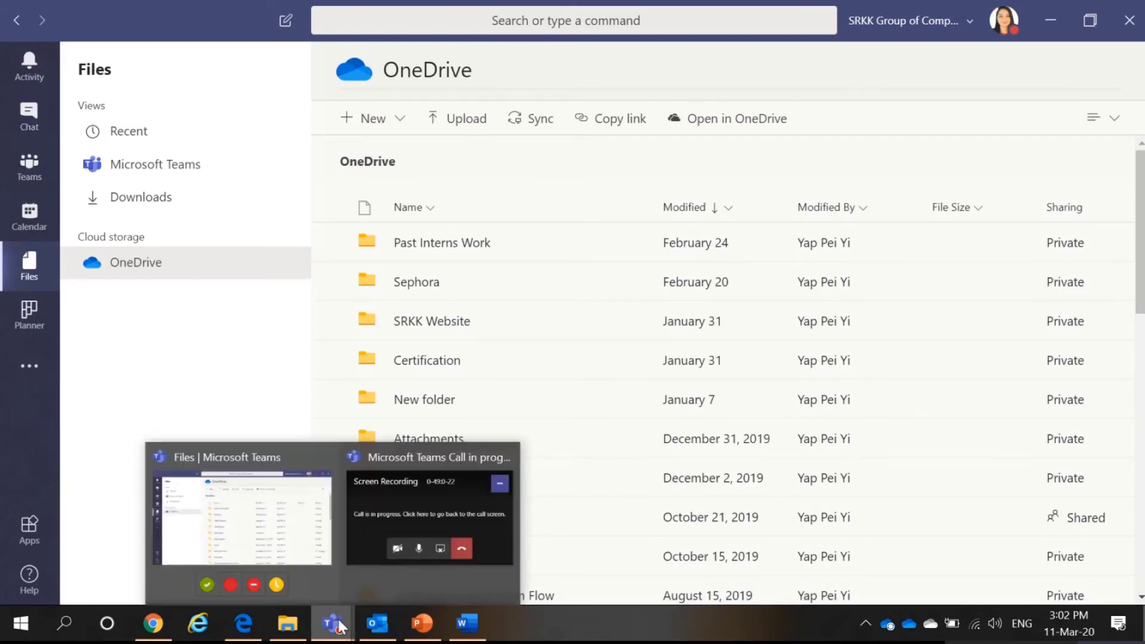
{"action": "left_click", "coordinate": [251, 516]}
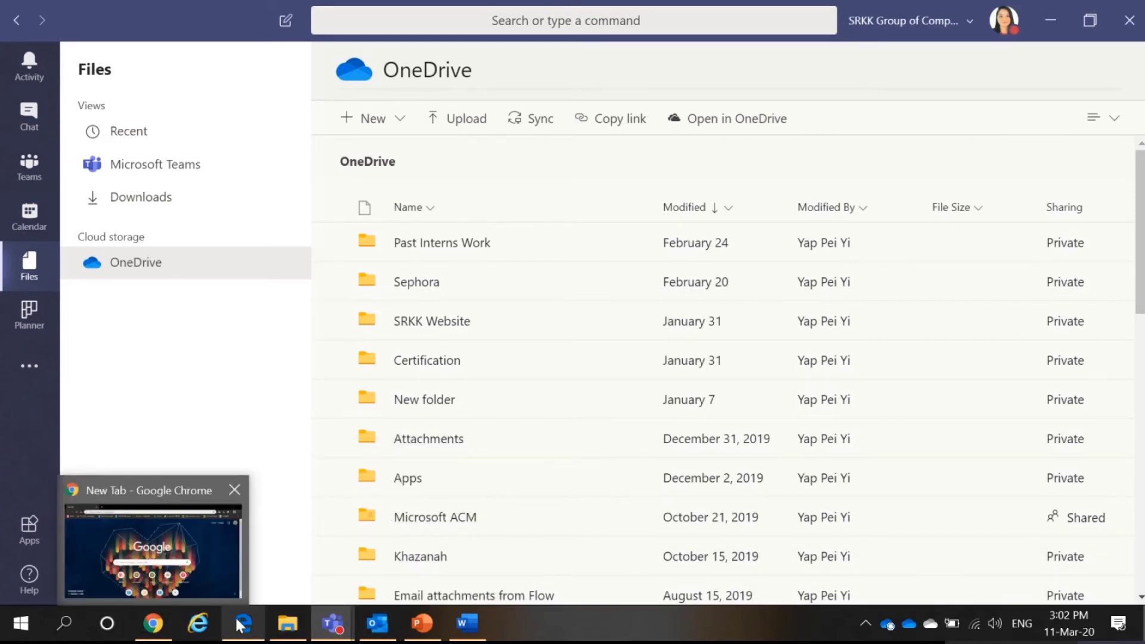
From Project B in Teams web, start an instant meeting titled 'Urgent Meeting' with the camera off
{"action": "left_click", "coordinate": [179, 537]}
{"action": "left_click", "coordinate": [27, 167]}
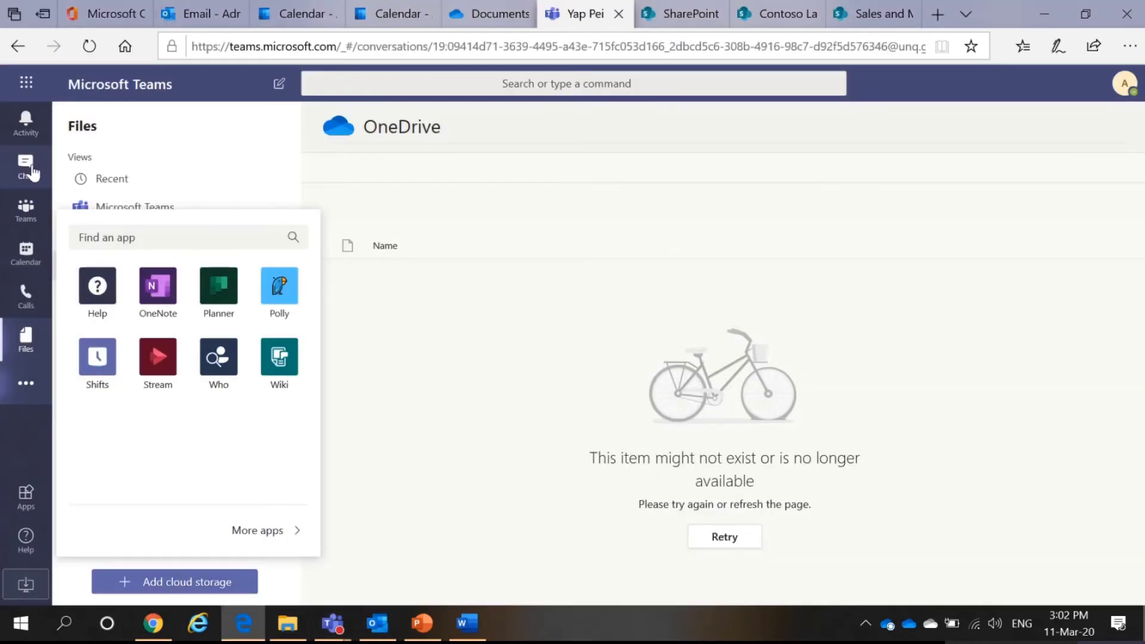
{"action": "left_click", "coordinate": [27, 211]}
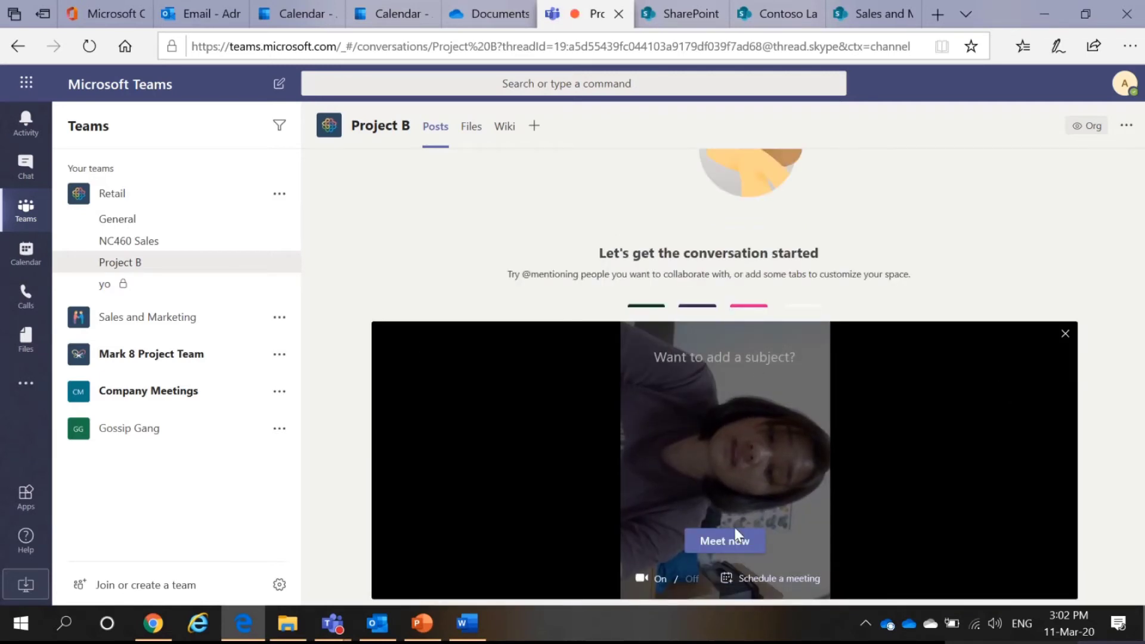
{"action": "left_click", "coordinate": [649, 580]}
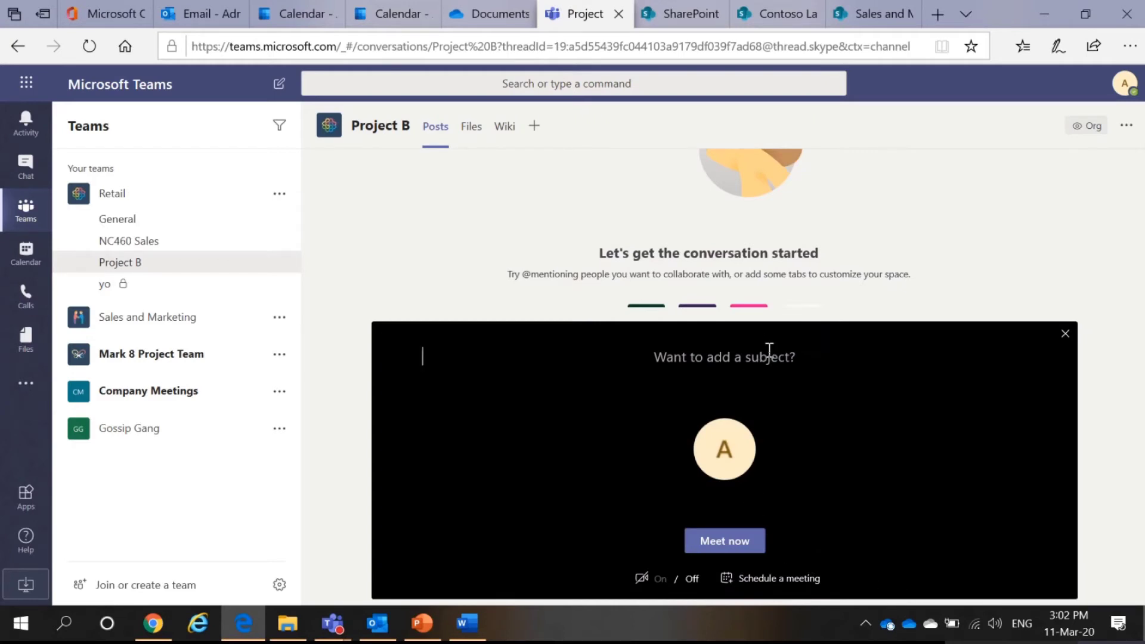
{"action": "type", "text": "Urgent "}
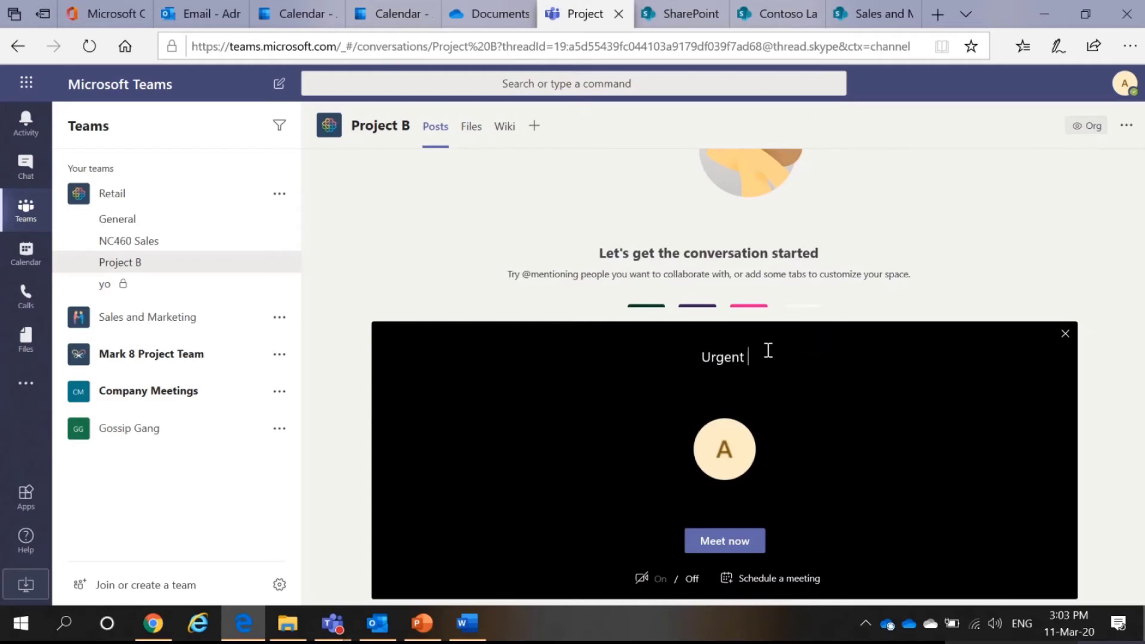
{"action": "type", "text": "Meeting"}
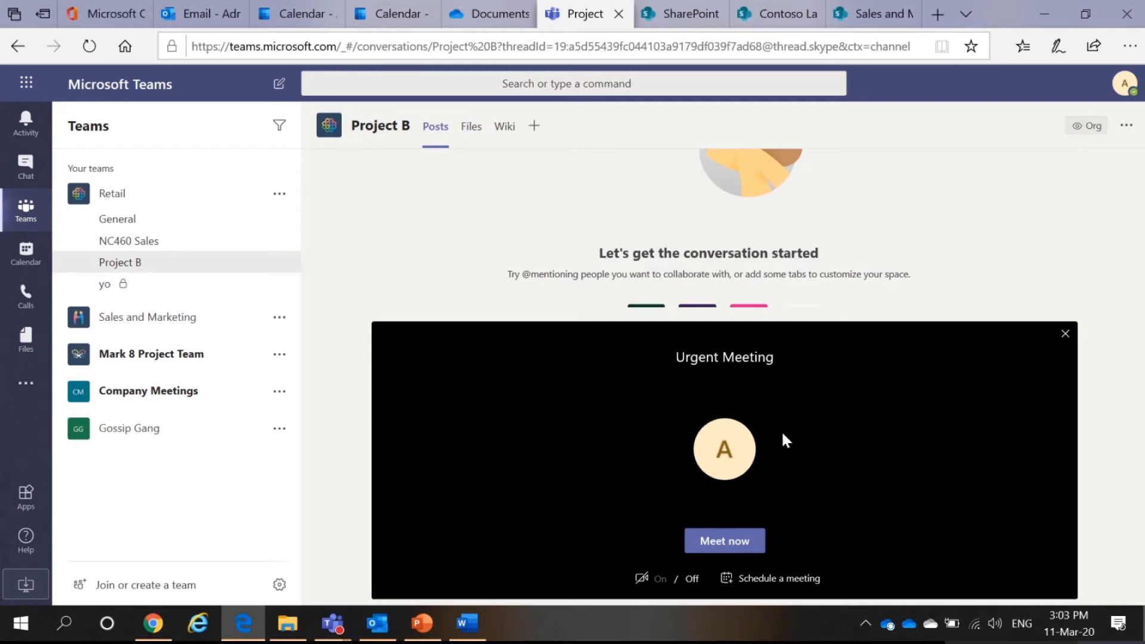
{"action": "left_click", "coordinate": [738, 553]}
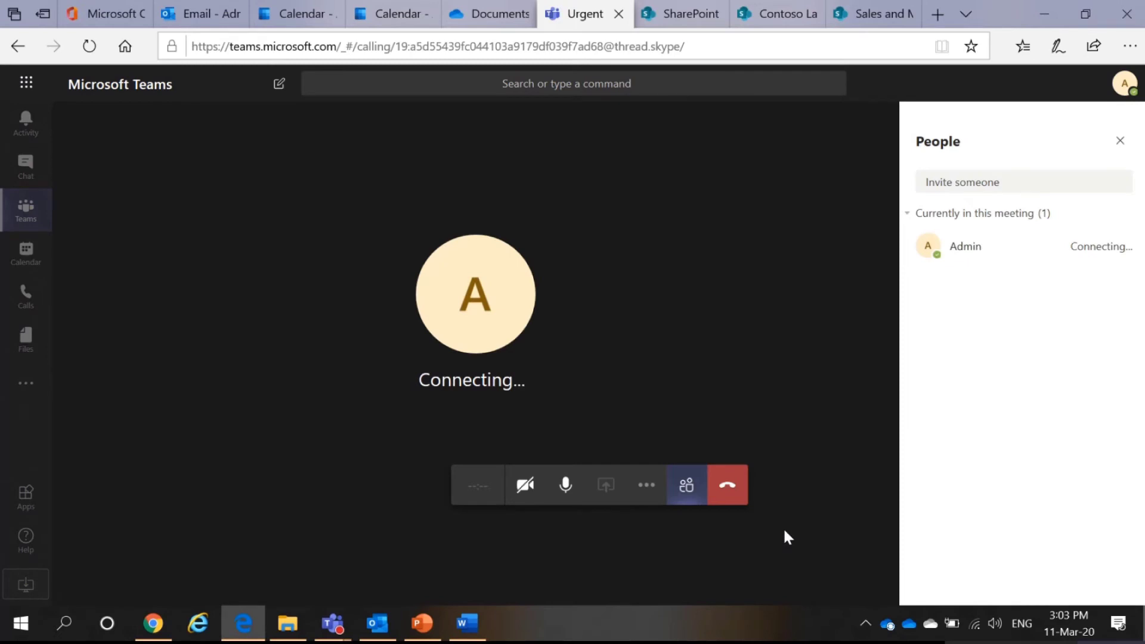
{"action": "left_click", "coordinate": [1004, 180]}
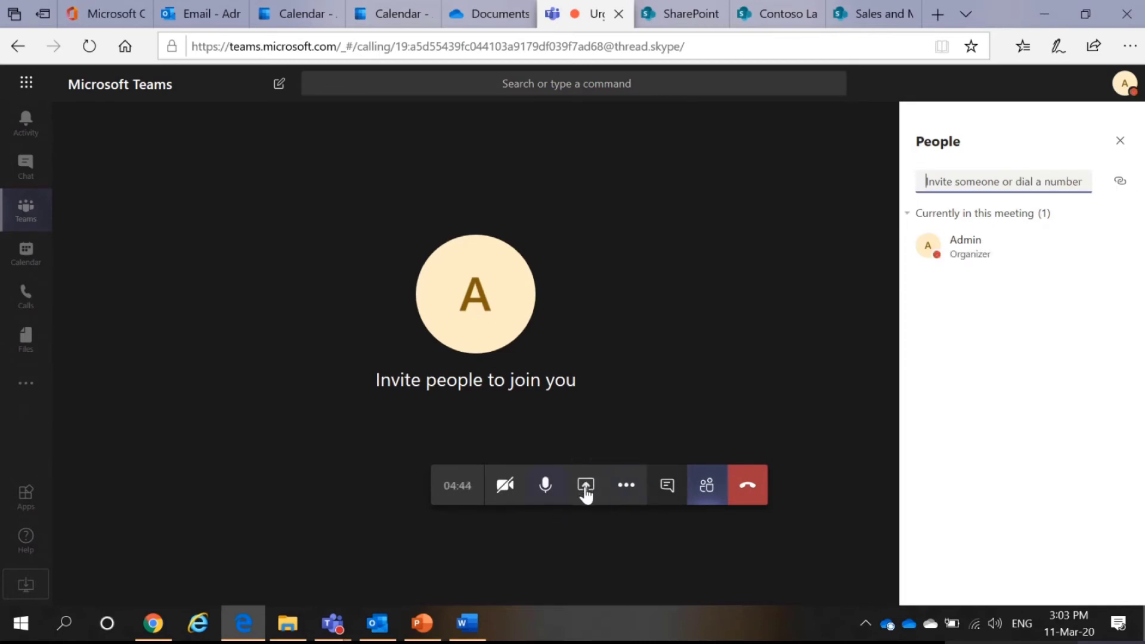
{"action": "left_click", "coordinate": [626, 493]}
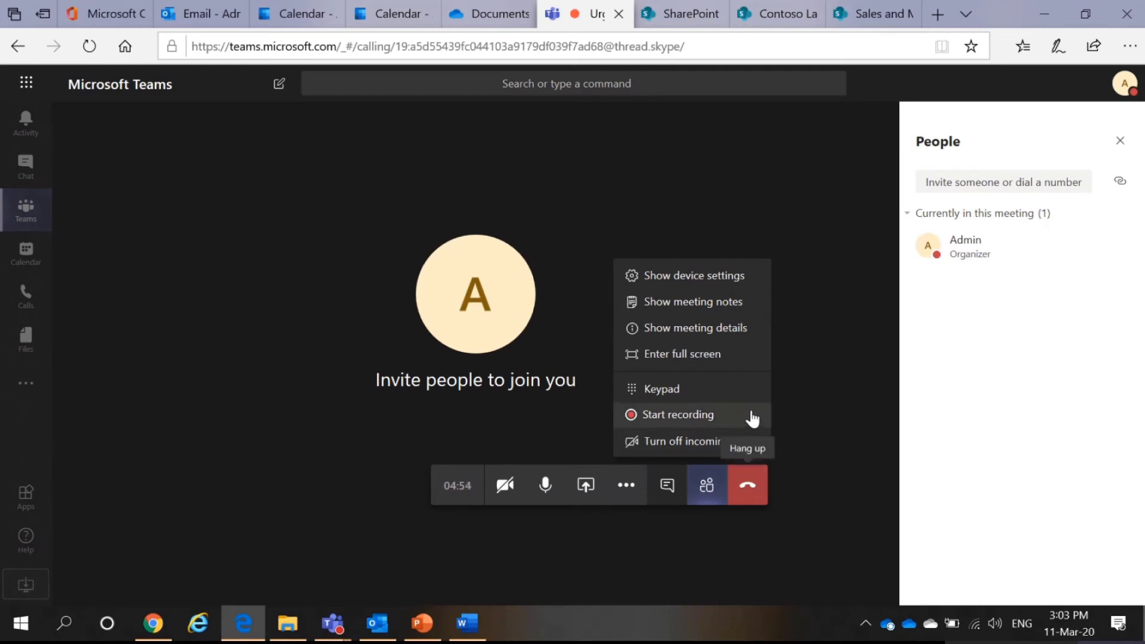
{"action": "left_click", "coordinate": [807, 375]}
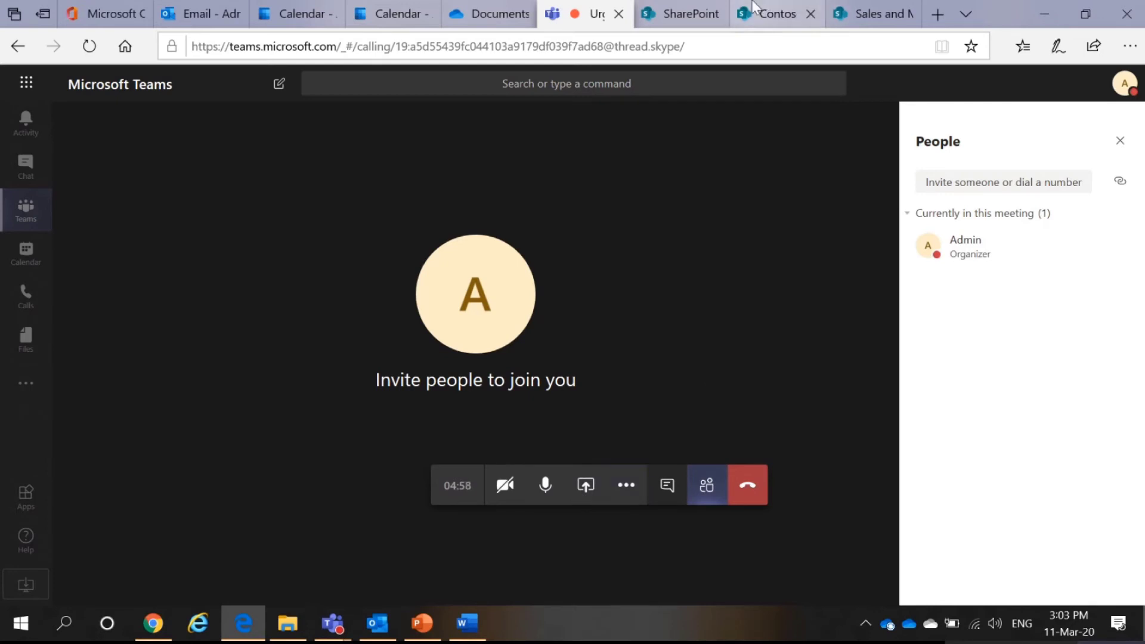
{"action": "mouse_move", "coordinate": [668, 6]}
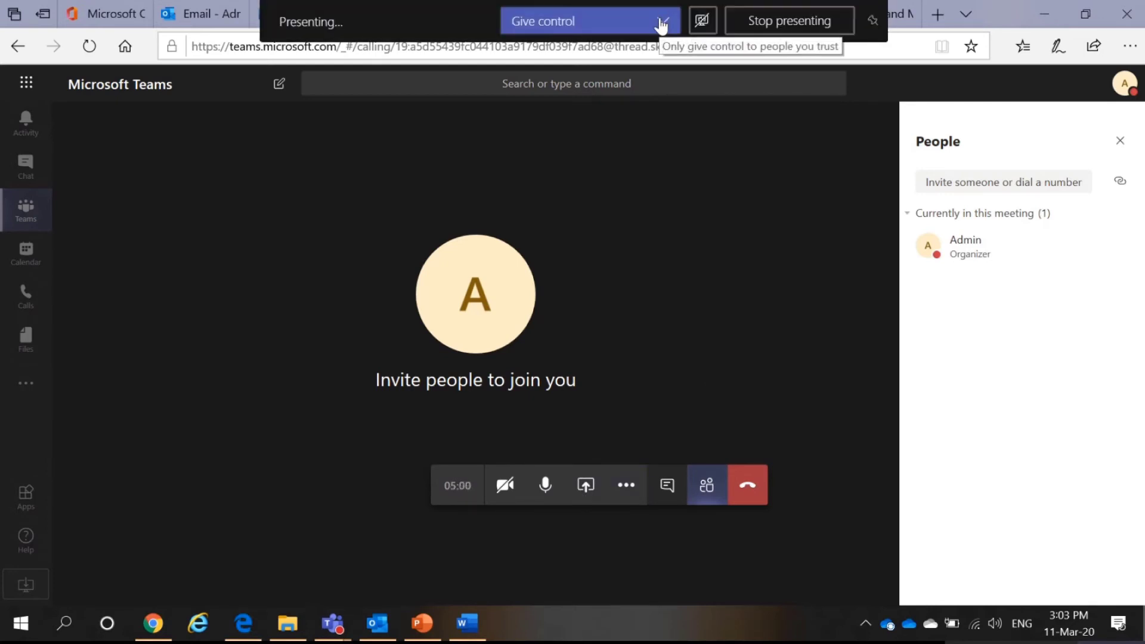
{"action": "left_click", "coordinate": [642, 29]}
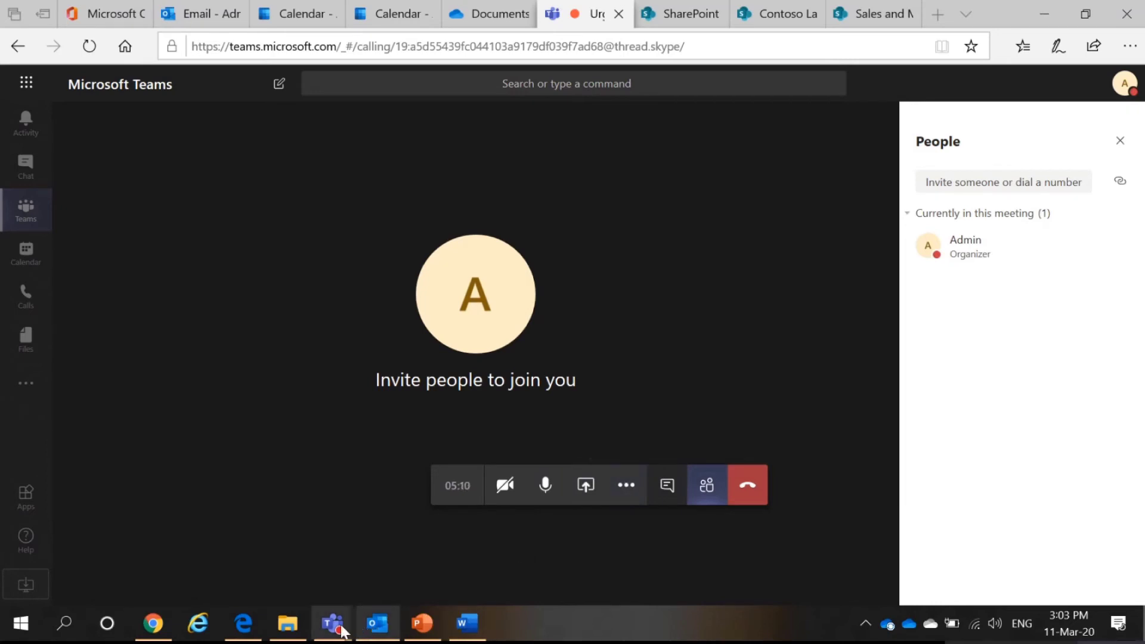
Bring up the Teams desktop app's chats and open the Screen Recording meeting chat from Recent
{"action": "mouse_move", "coordinate": [343, 631]}
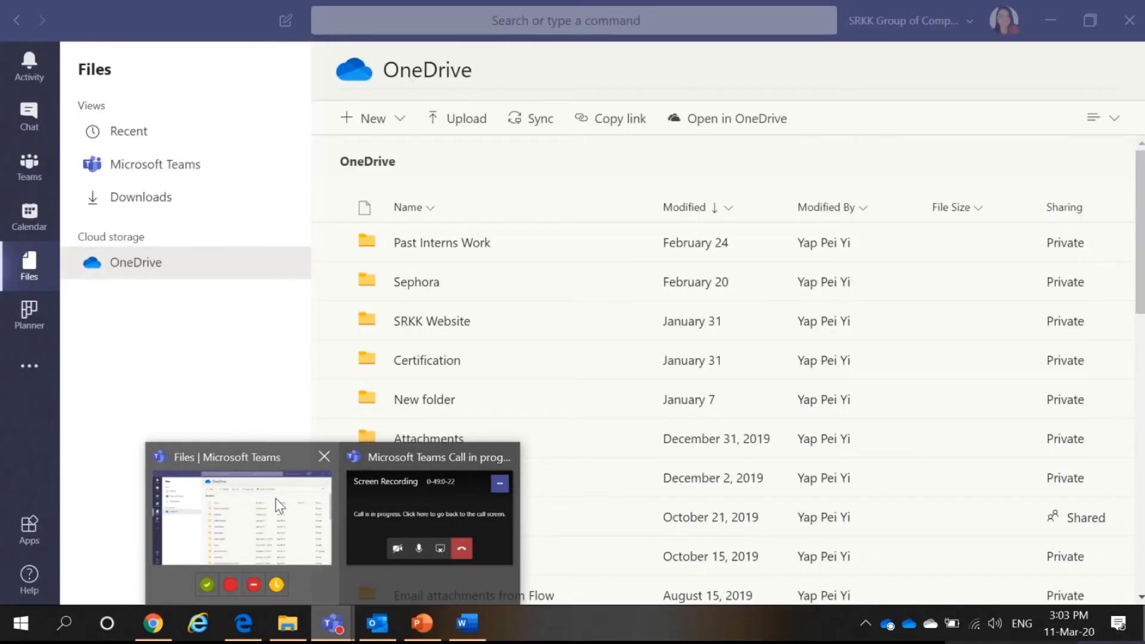
{"action": "left_click", "coordinate": [275, 499]}
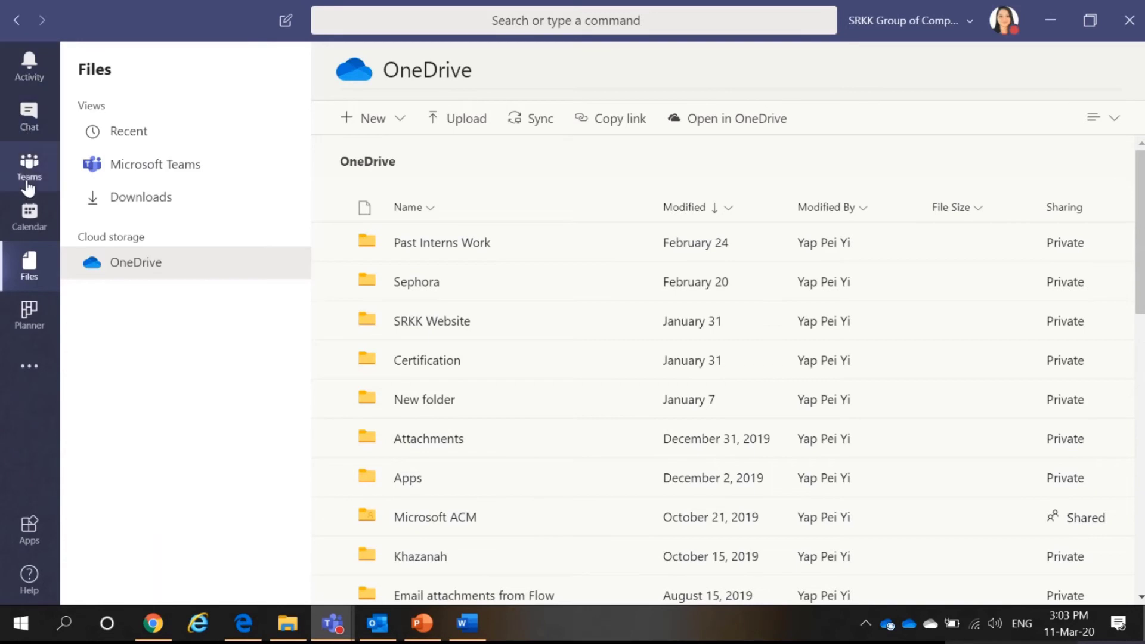
{"action": "left_click", "coordinate": [34, 134]}
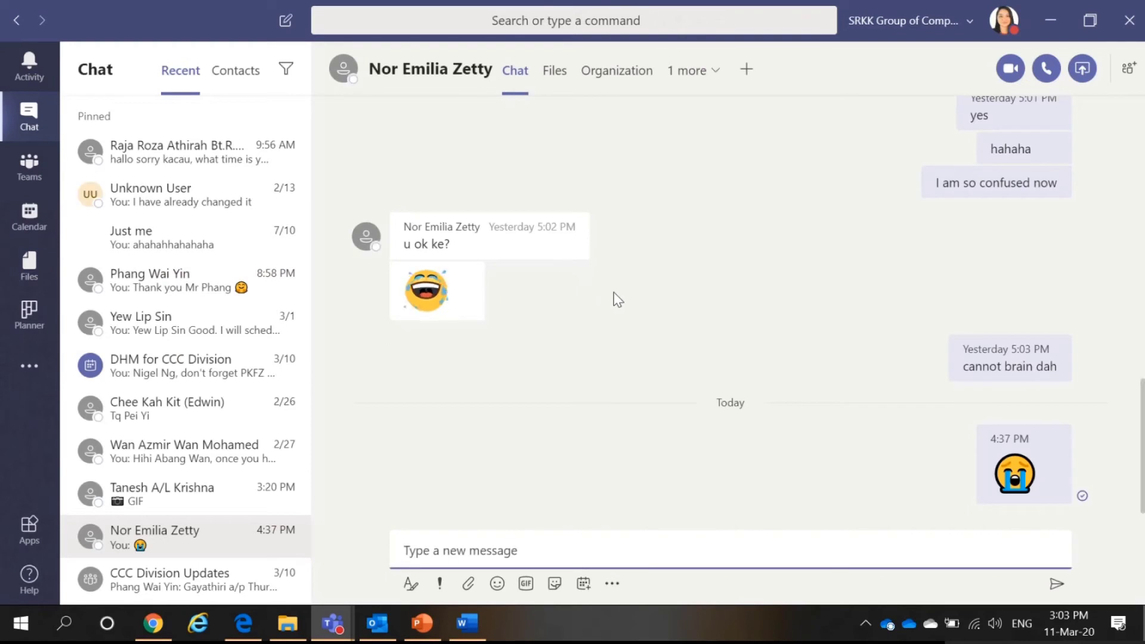
{"action": "scroll", "coordinate": [232, 453], "scroll_direction": "down", "scroll_amount": 7}
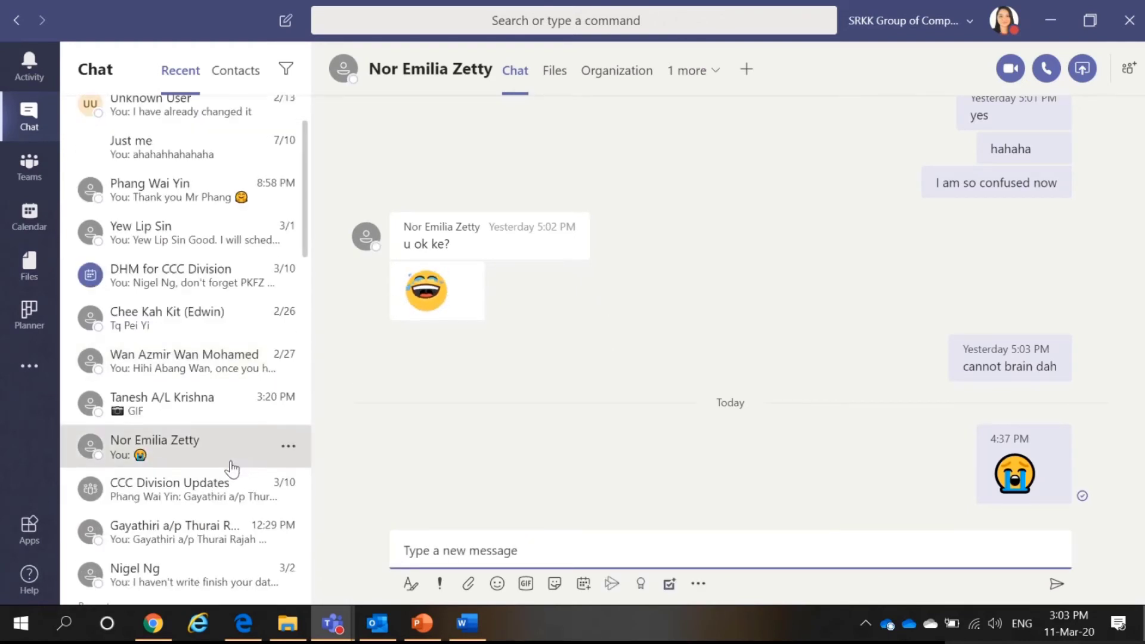
{"action": "left_click", "coordinate": [257, 296]}
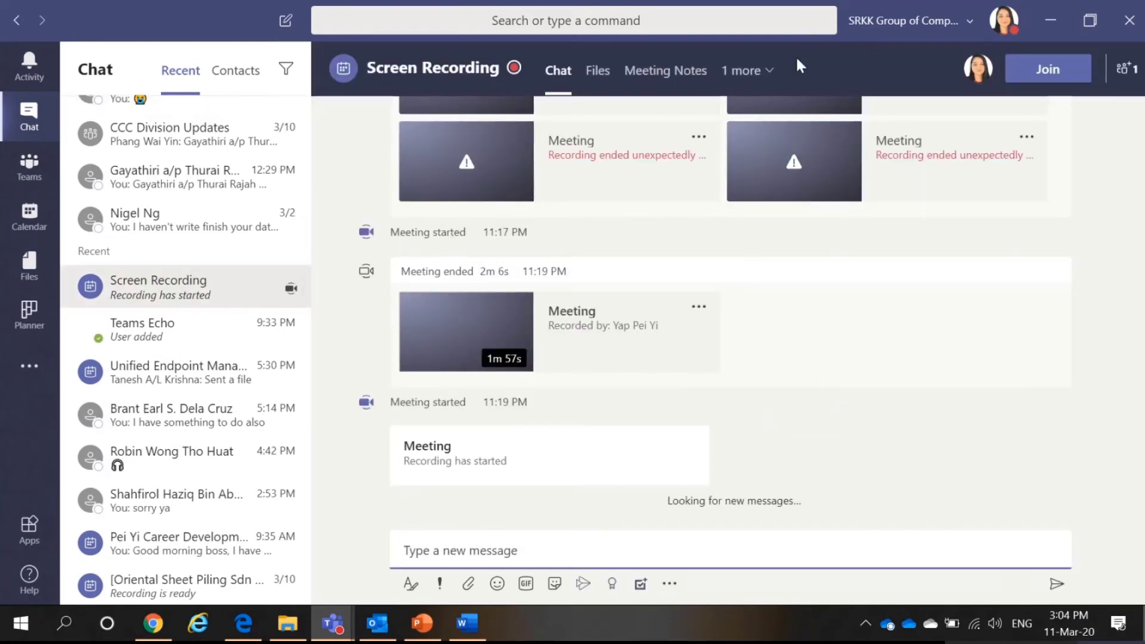
Join the Screen Recording meeting and turn on the camera with a blurred background
{"action": "left_click", "coordinate": [1048, 69]}
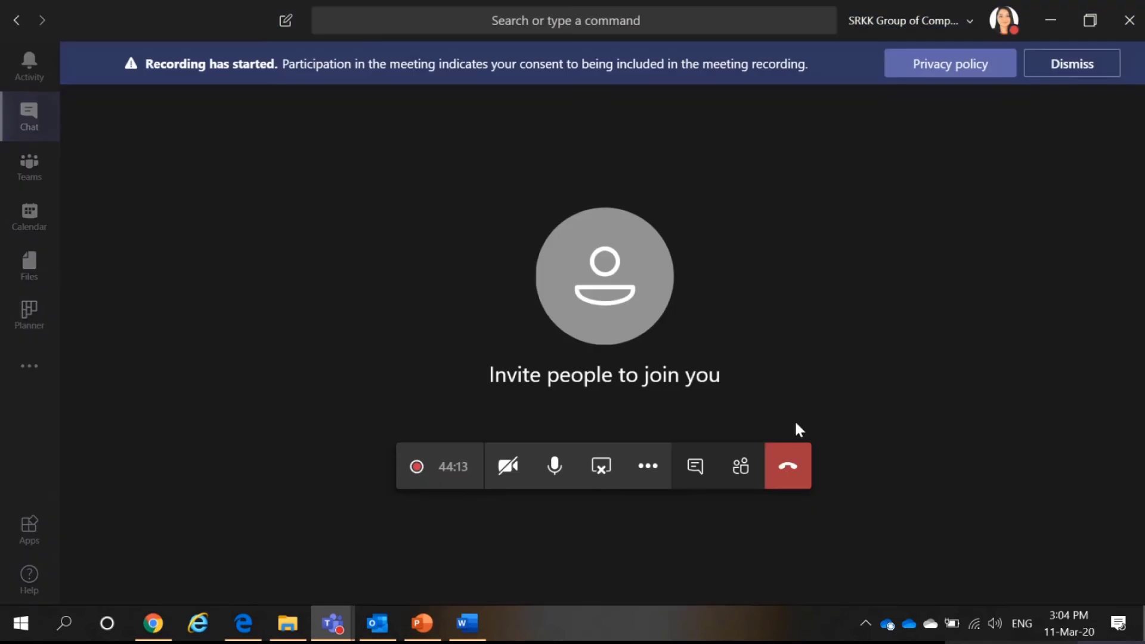
{"action": "left_click", "coordinate": [656, 475]}
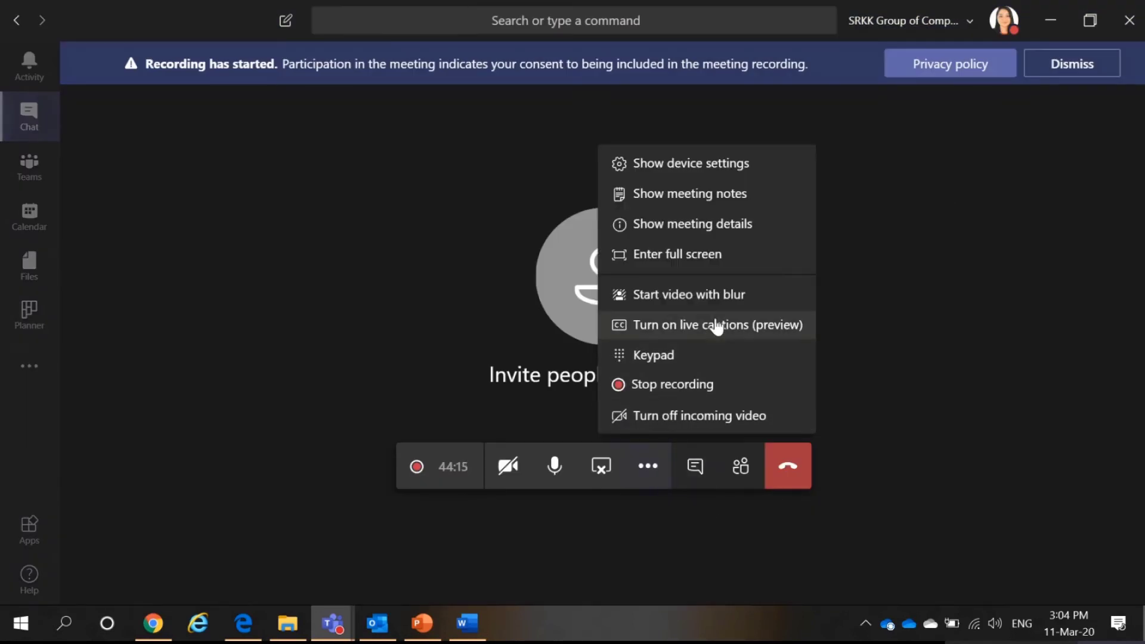
{"action": "left_click", "coordinate": [740, 295]}
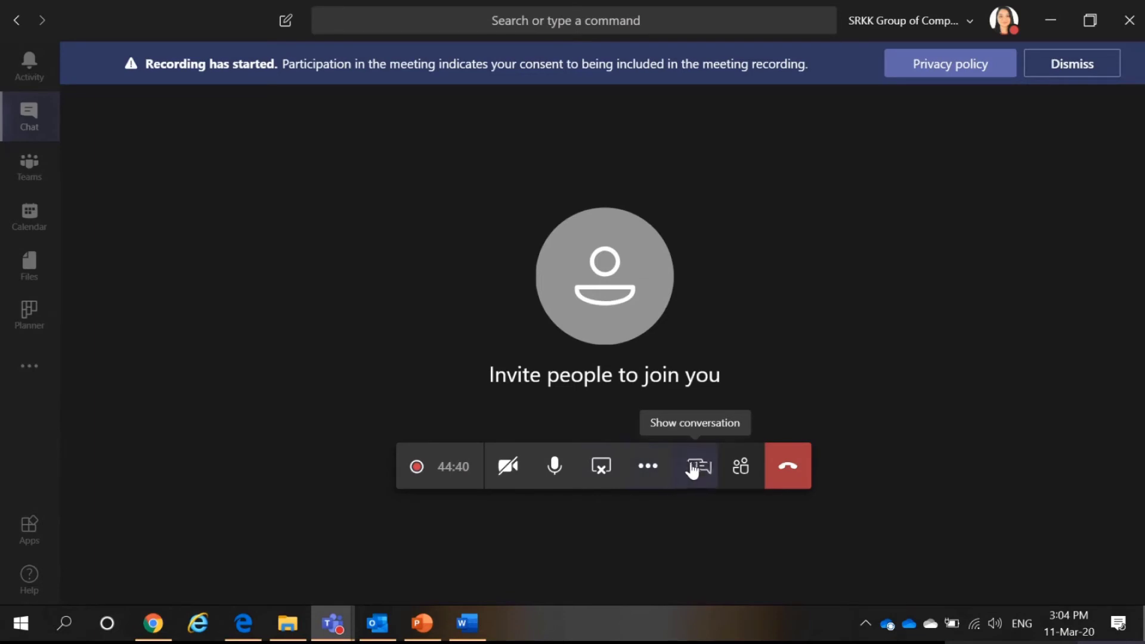
Open and close the meeting's conversation panel, then the participants panel
{"action": "left_click", "coordinate": [693, 472]}
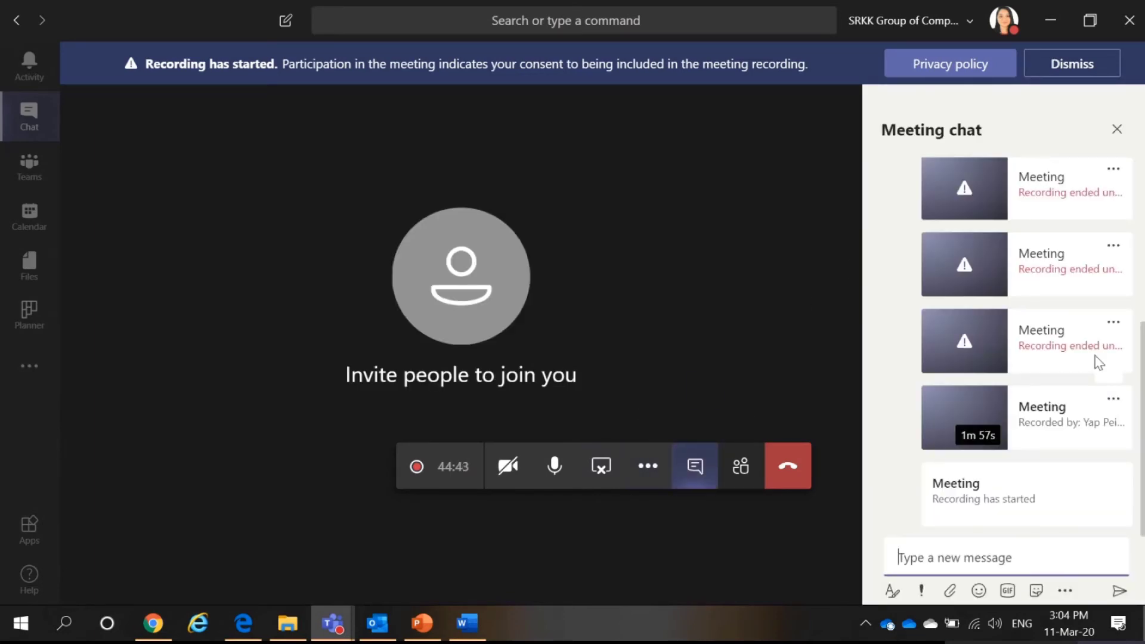
{"action": "left_click", "coordinate": [1117, 129]}
{"action": "left_click", "coordinate": [741, 478]}
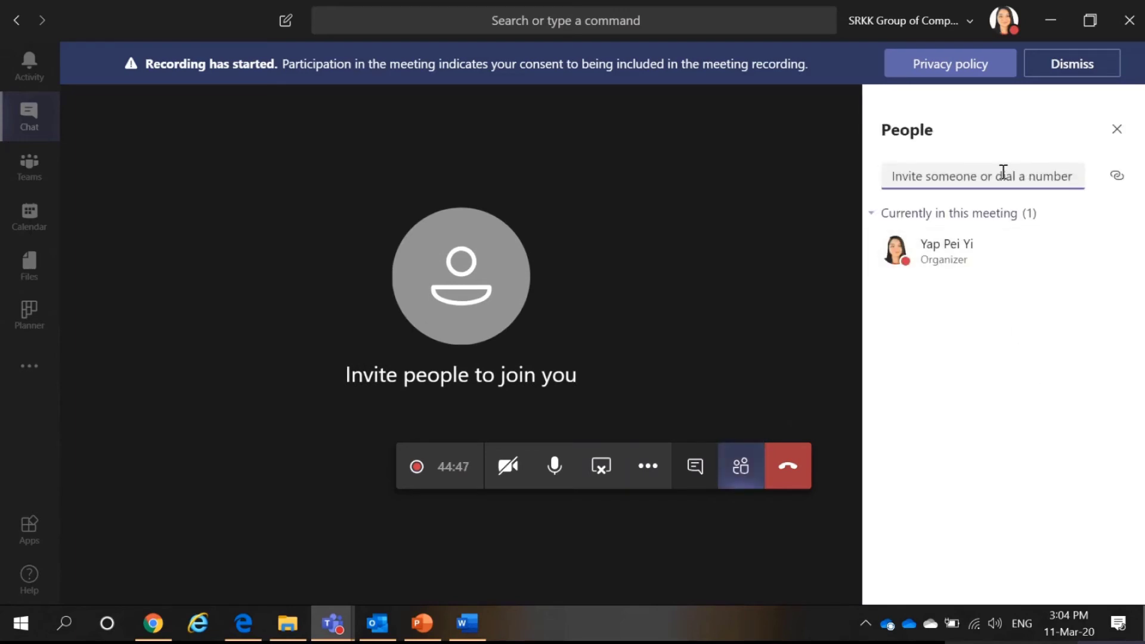
{"action": "left_click", "coordinate": [1114, 136]}
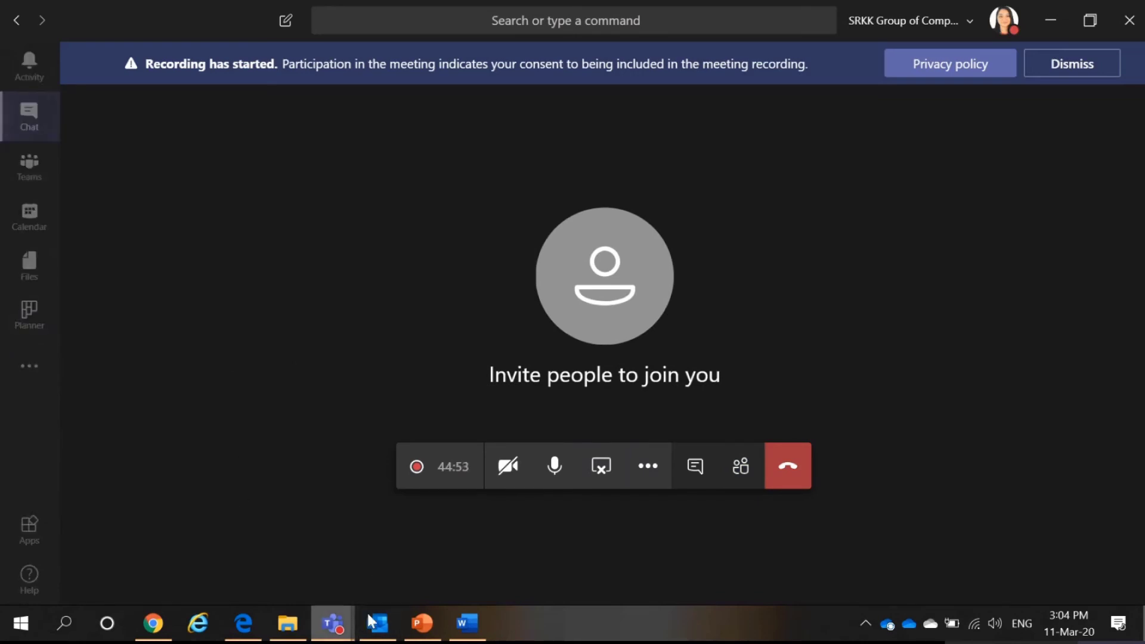
In PowerPoint, present from slide 25 (SharePoint Online) and advance to the intranets and portals slide
{"action": "left_click", "coordinate": [421, 622]}
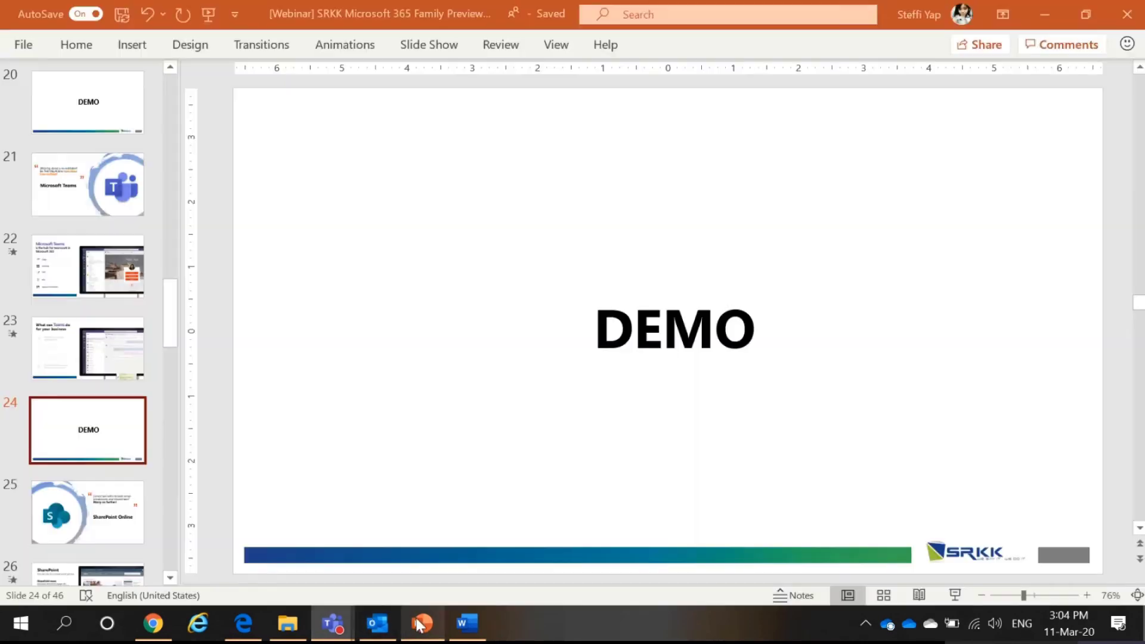
{"action": "left_click", "coordinate": [105, 505]}
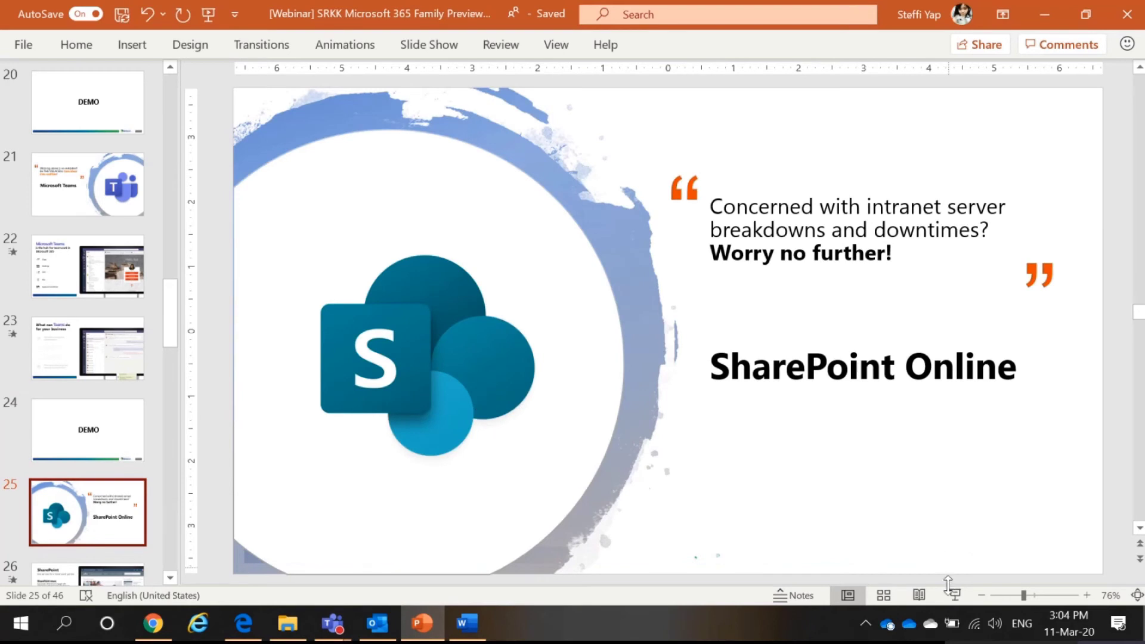
{"action": "left_click", "coordinate": [953, 593]}
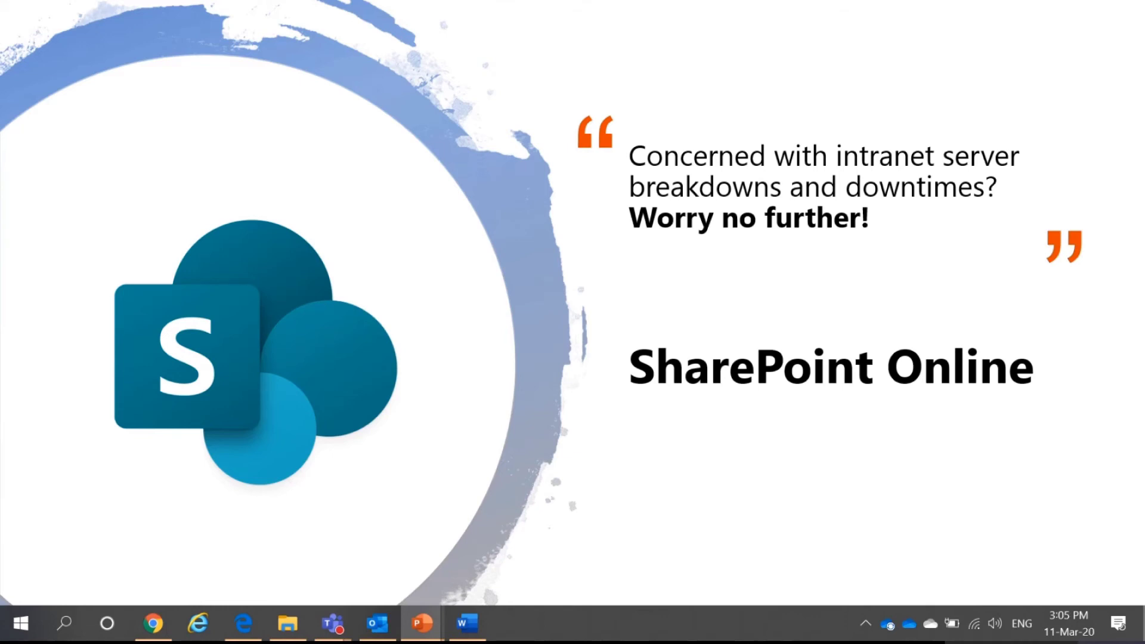
{"action": "key", "text": "Right"}
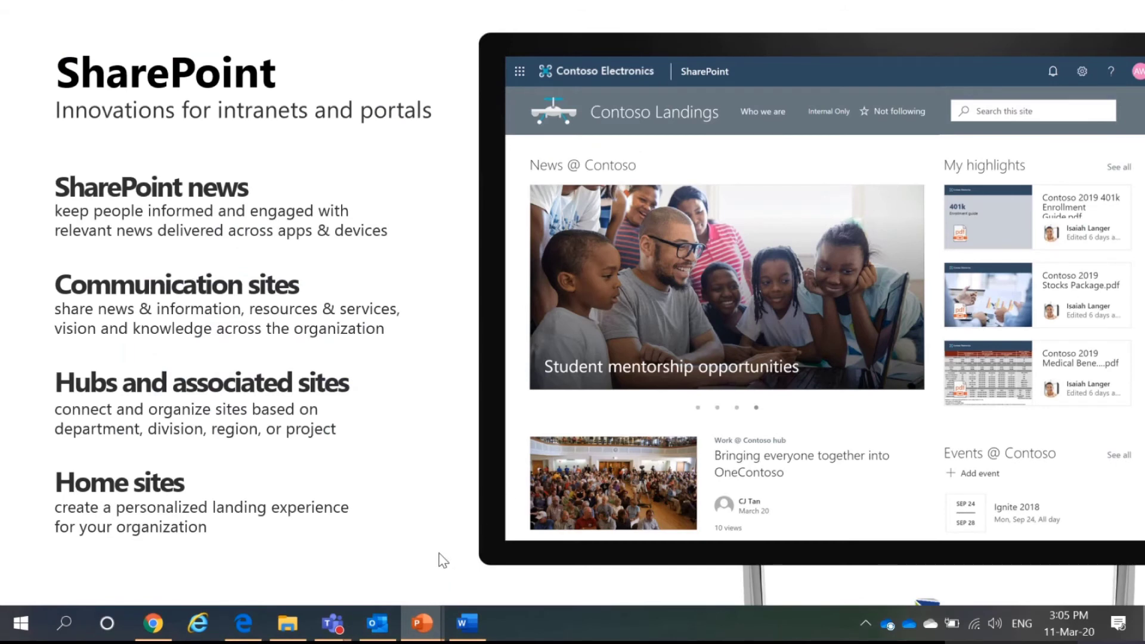
Advance to the 'SharePoint: powering collaboration and the intelligent workplace' slide, showing all four capability areas
{"action": "key", "text": "Right"}
{"action": "key", "text": "Right"}
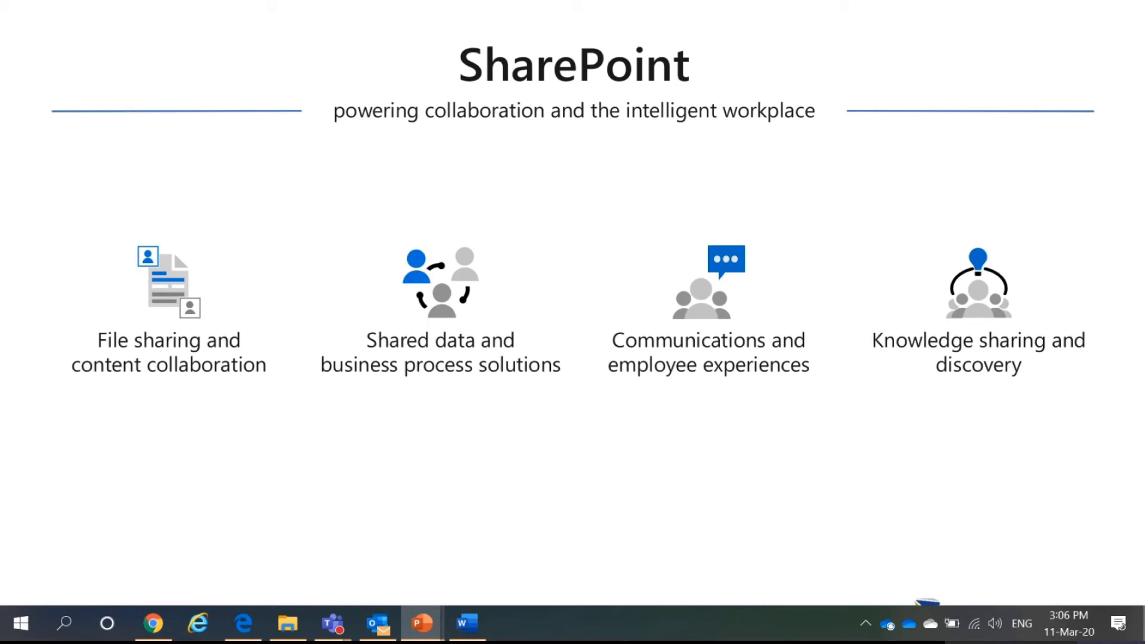
Step through the SharePoint hub diagram to the 'Share and work together on files throughout Microsoft 365' slide
{"action": "key", "text": "Right"}
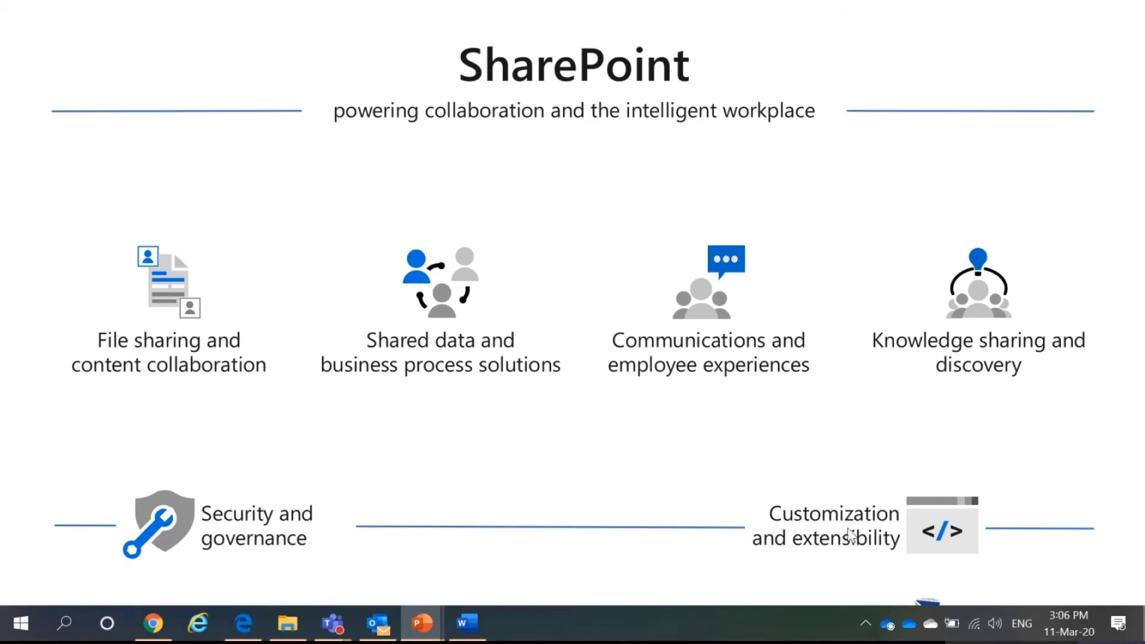
{"action": "left_click", "coordinate": [850, 536]}
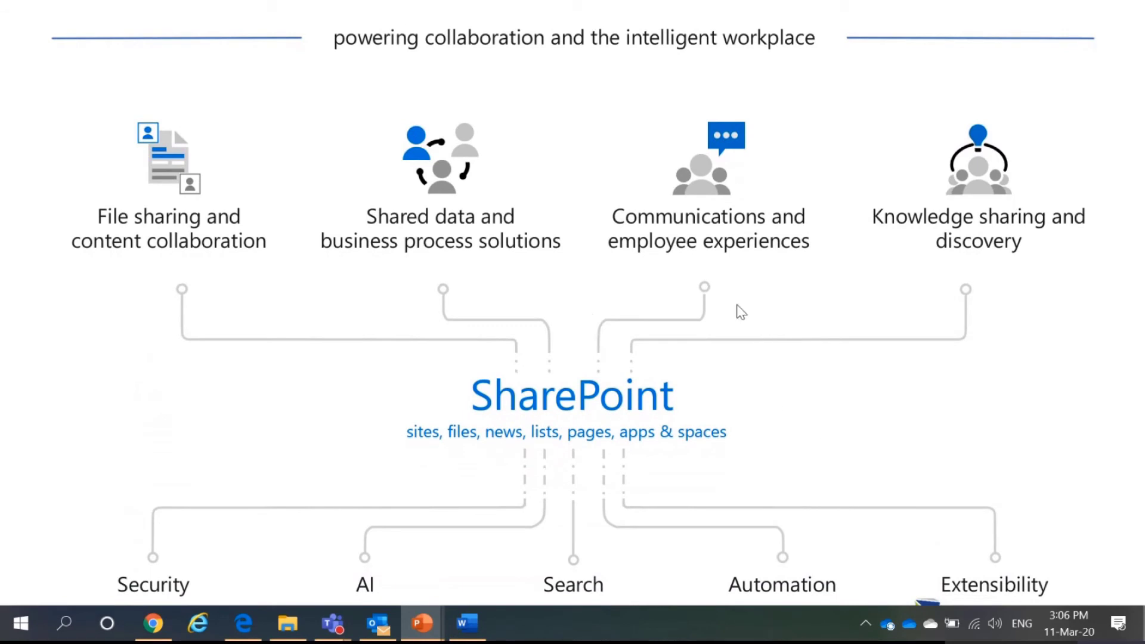
{"action": "left_click", "coordinate": [307, 529]}
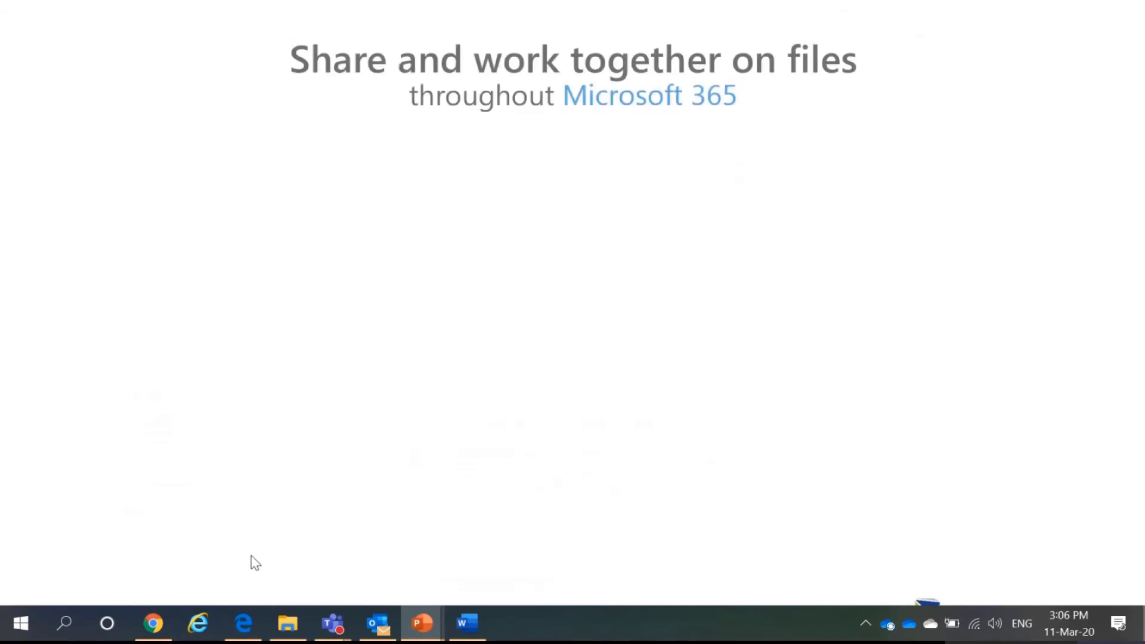
{"action": "left_click", "coordinate": [379, 544]}
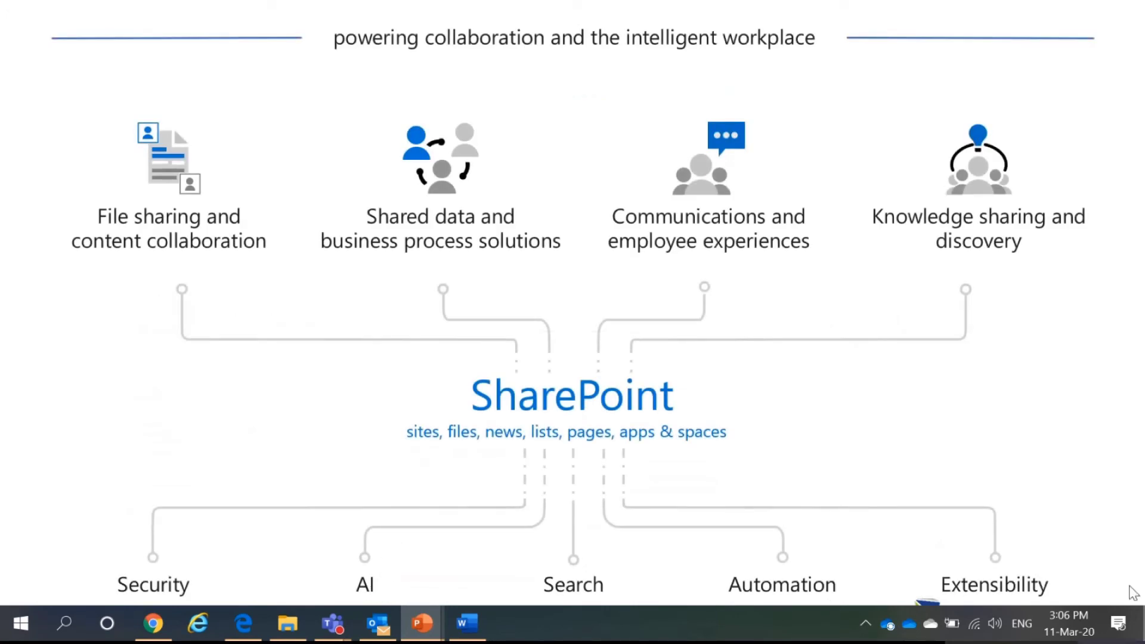
{"action": "left_click", "coordinate": [1024, 484]}
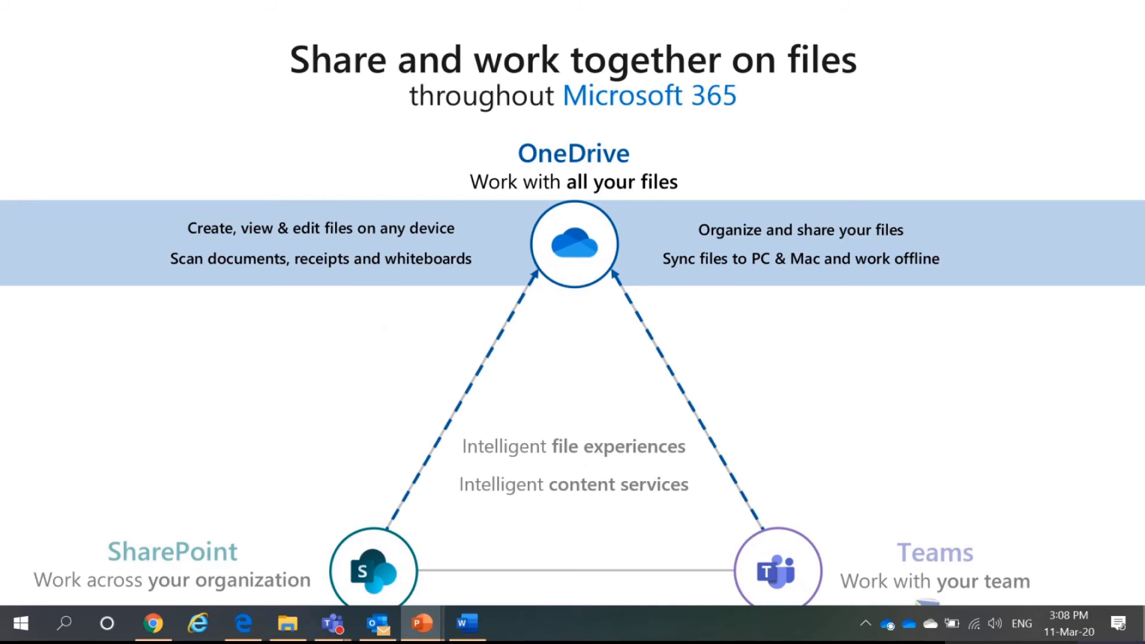
Rotate the triangle through Teams and SharePoint, then reveal the intelligent file experiences and content services lists
{"action": "key", "text": "Right"}
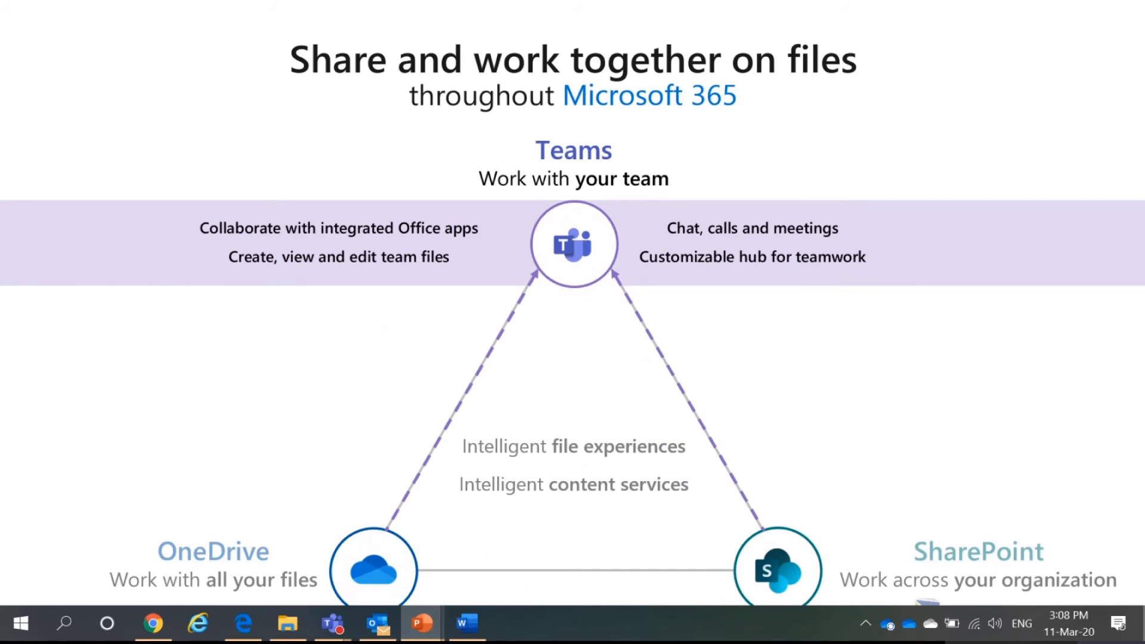
{"action": "key", "text": "Right"}
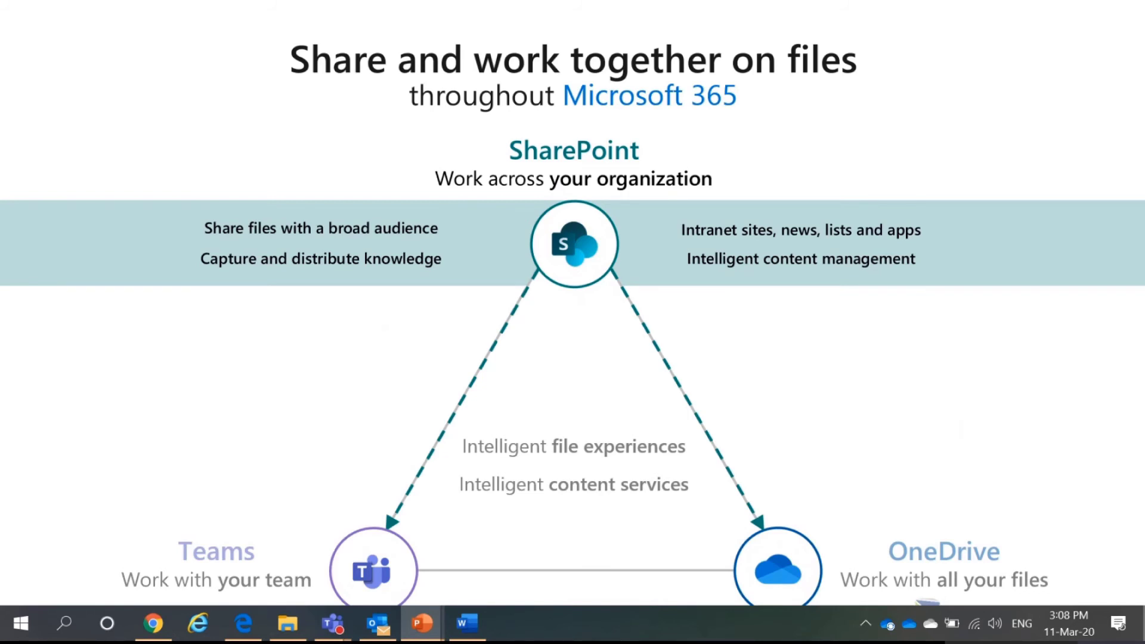
{"action": "key", "text": "Right"}
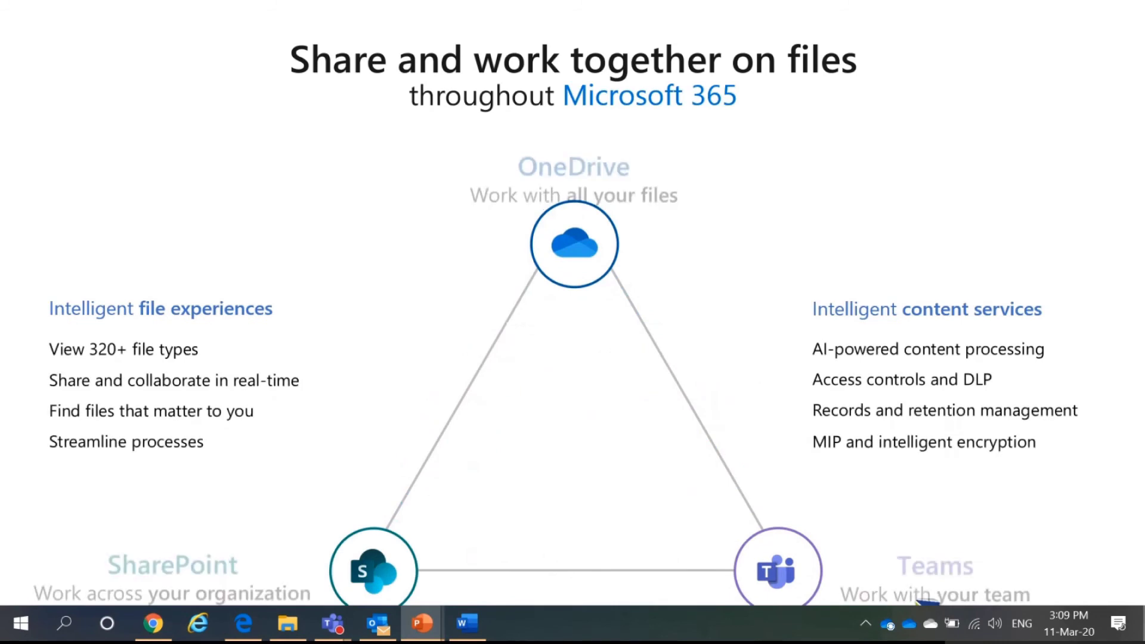
Advance past the DEMO slide and bring up the SharePoint start page in the browser
{"action": "key", "text": "Right"}
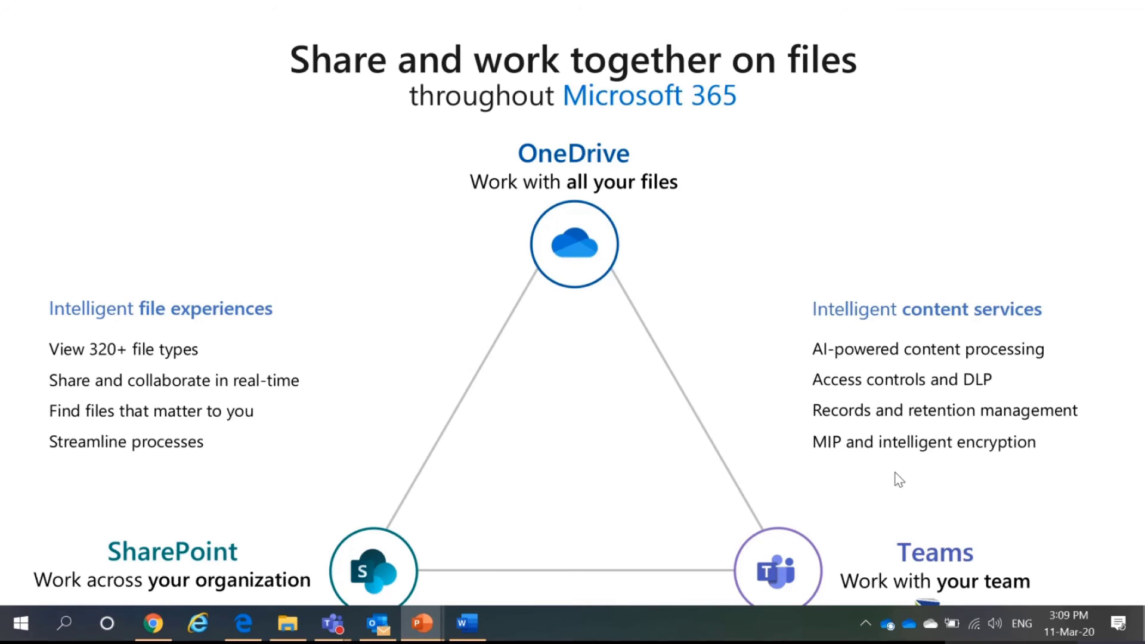
{"action": "left_click", "coordinate": [971, 452]}
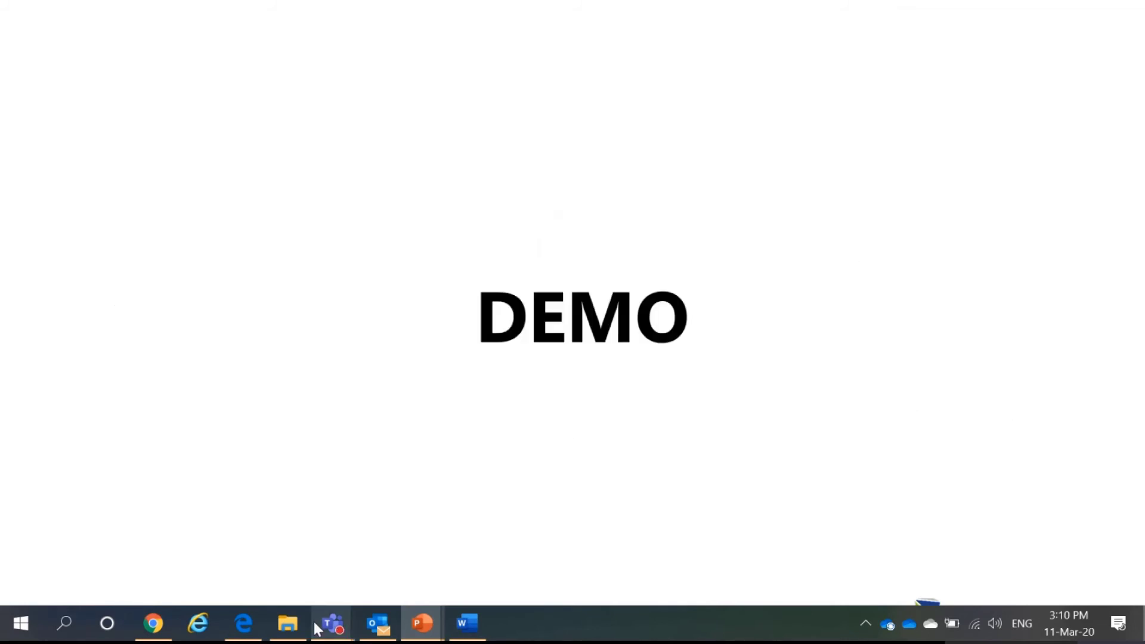
{"action": "left_click", "coordinate": [245, 624]}
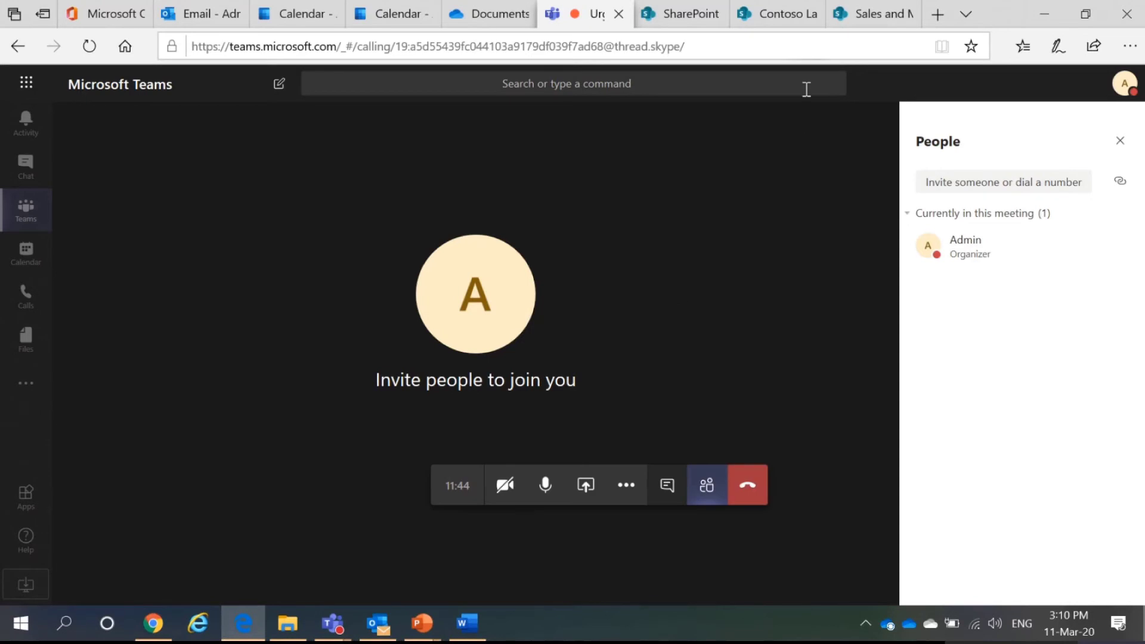
{"action": "left_click", "coordinate": [686, 13]}
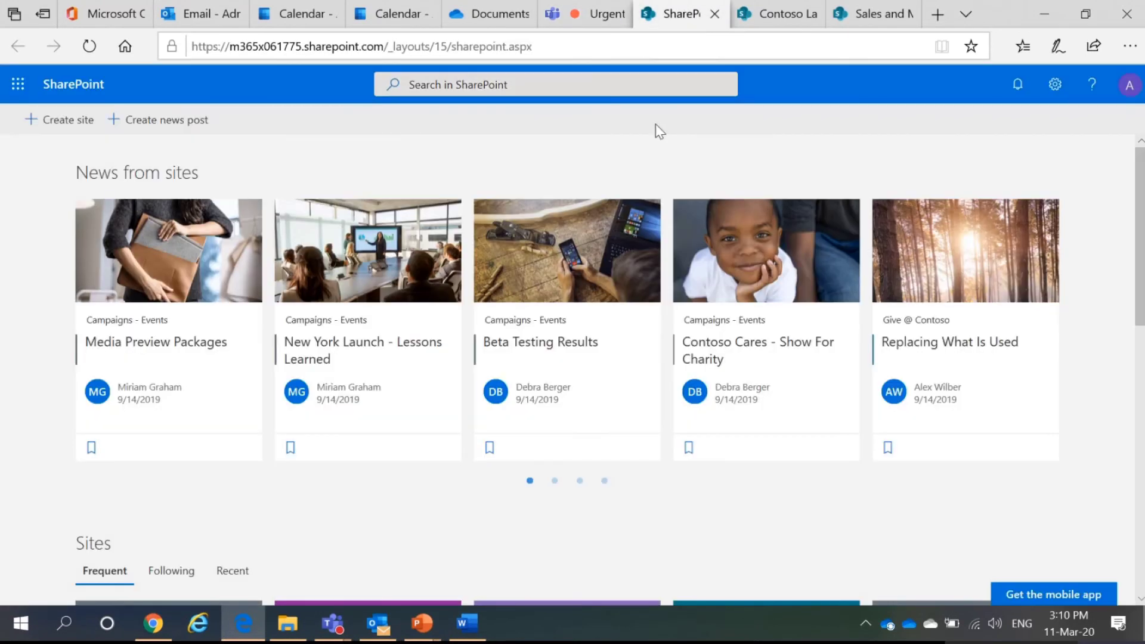
{"action": "left_click", "coordinate": [110, 13]}
{"action": "scroll", "coordinate": [262, 176], "scroll_direction": "up", "scroll_amount": 10}
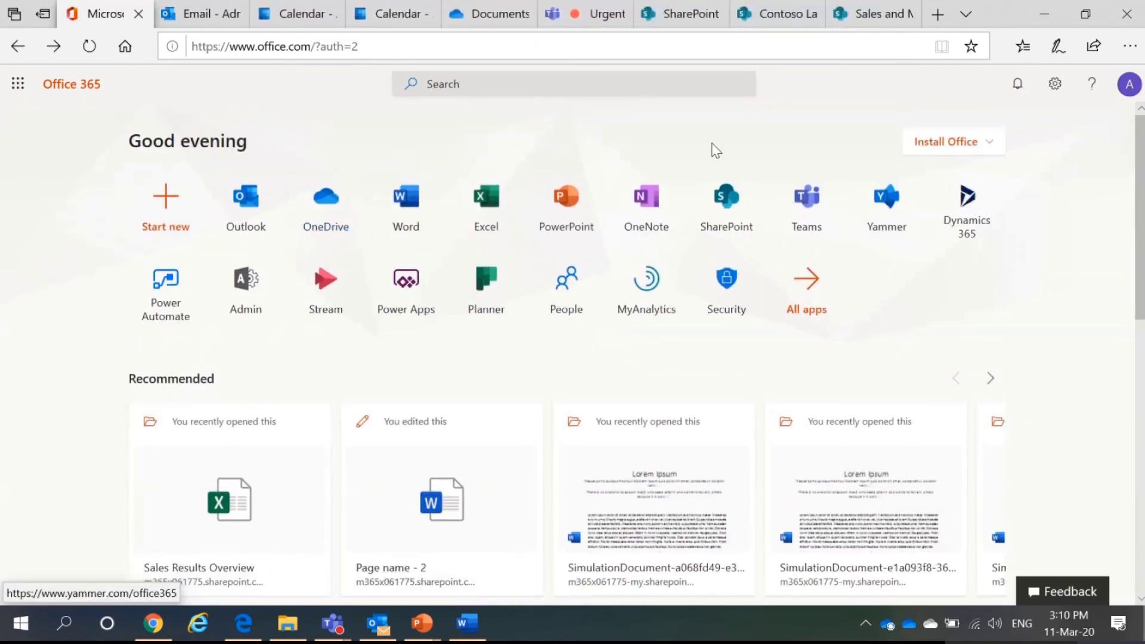
{"action": "left_click", "coordinate": [728, 206]}
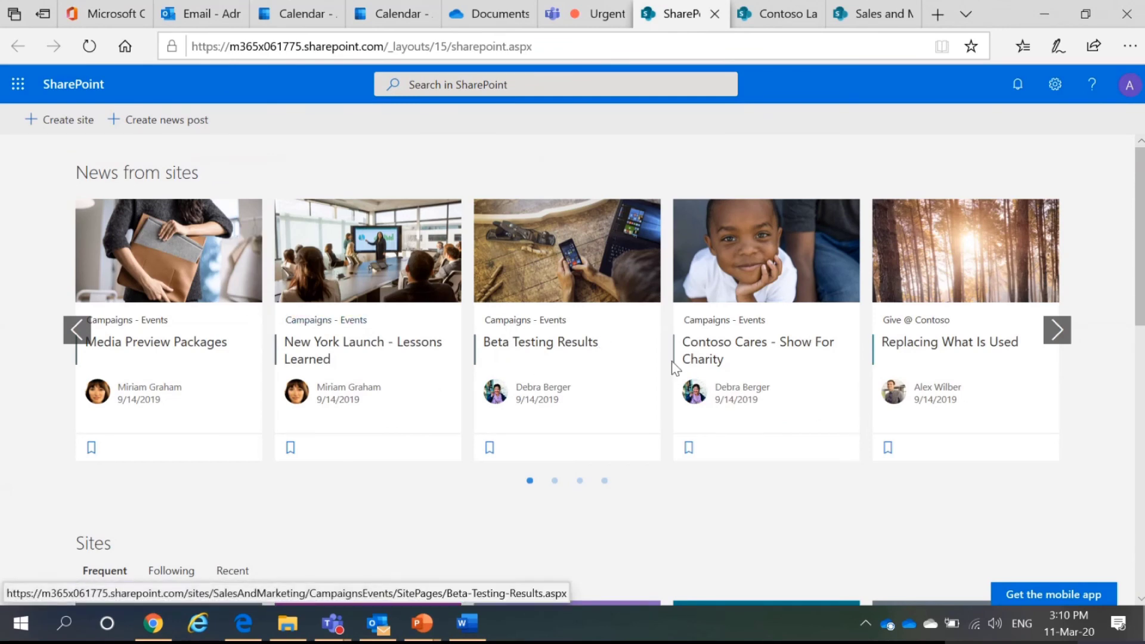
{"action": "scroll", "coordinate": [674, 367], "scroll_direction": "down", "scroll_amount": 2}
{"action": "scroll", "coordinate": [671, 363], "scroll_direction": "down", "scroll_amount": 2}
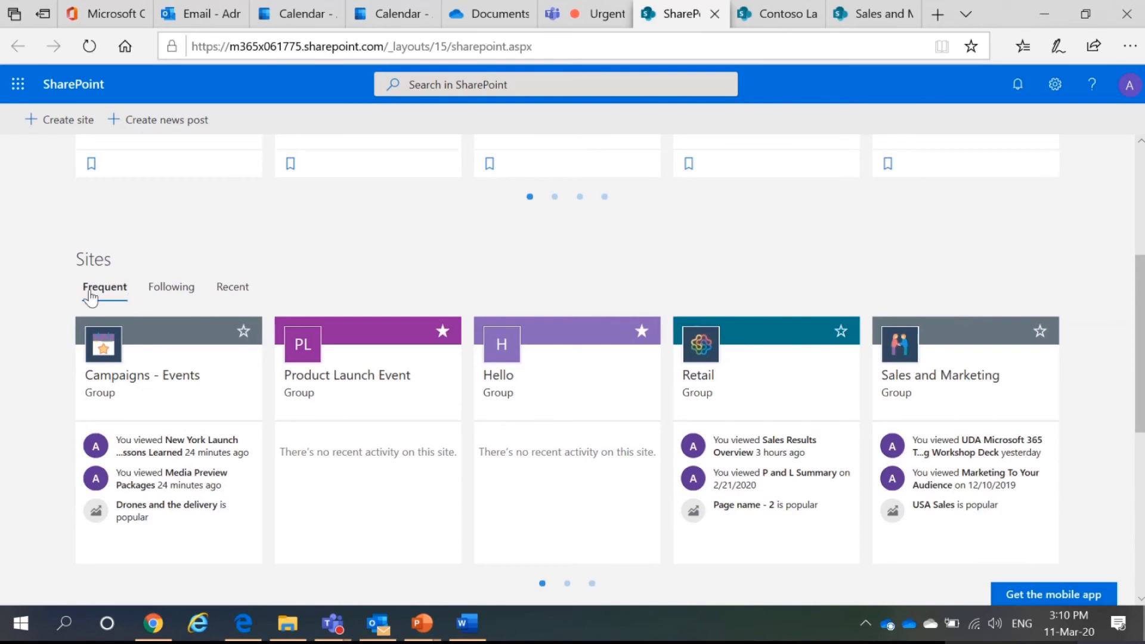
{"action": "scroll", "coordinate": [417, 394], "scroll_direction": "down", "scroll_amount": 6}
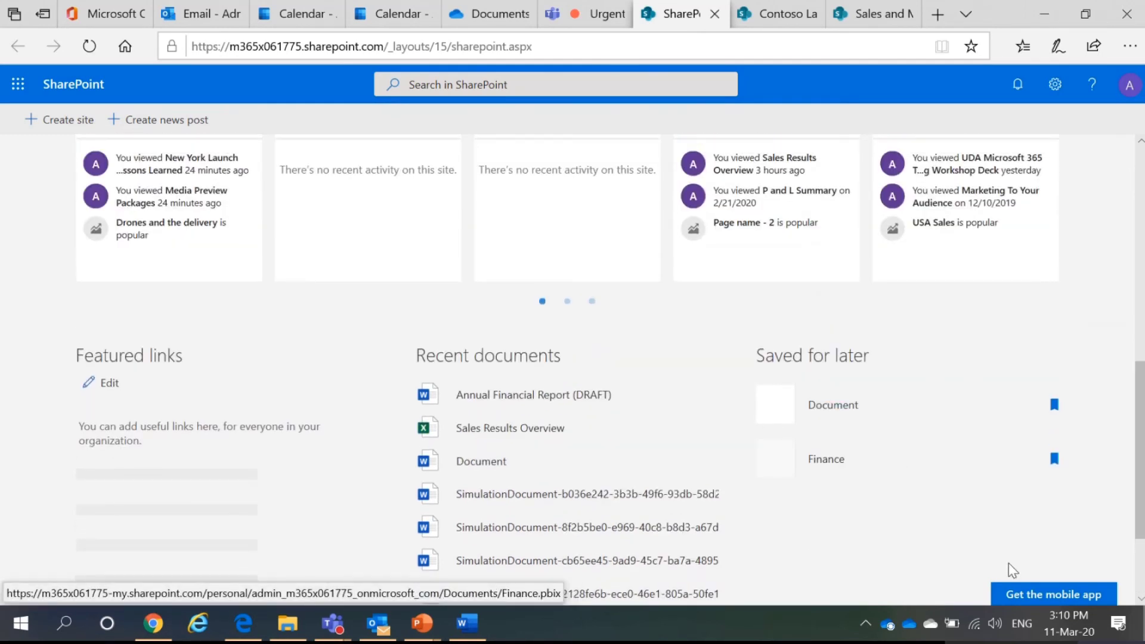
{"action": "scroll", "coordinate": [883, 459], "scroll_direction": "up", "scroll_amount": 2}
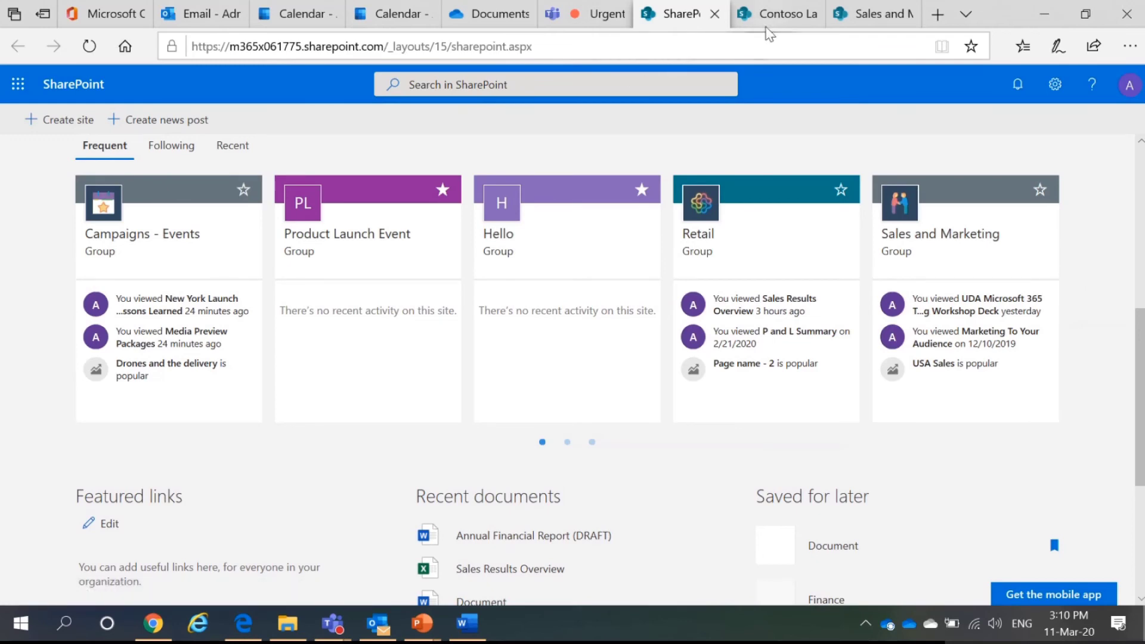
Open the Contoso Landings site and scroll down through its home page
{"action": "left_click", "coordinate": [779, 18]}
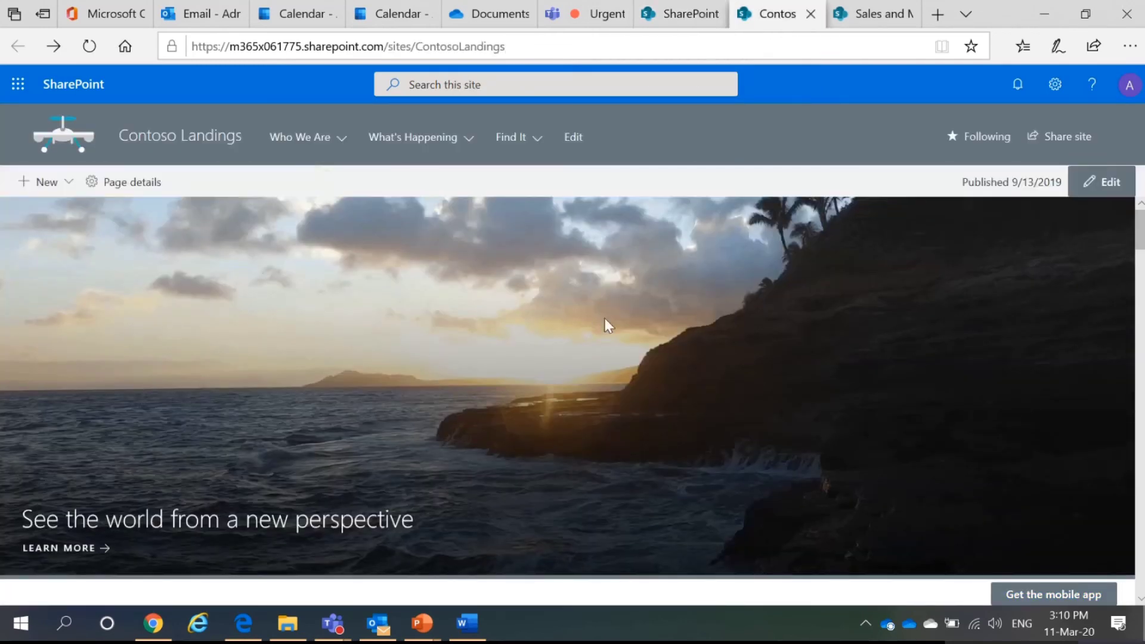
{"action": "scroll", "coordinate": [727, 376], "scroll_direction": "down", "scroll_amount": 2}
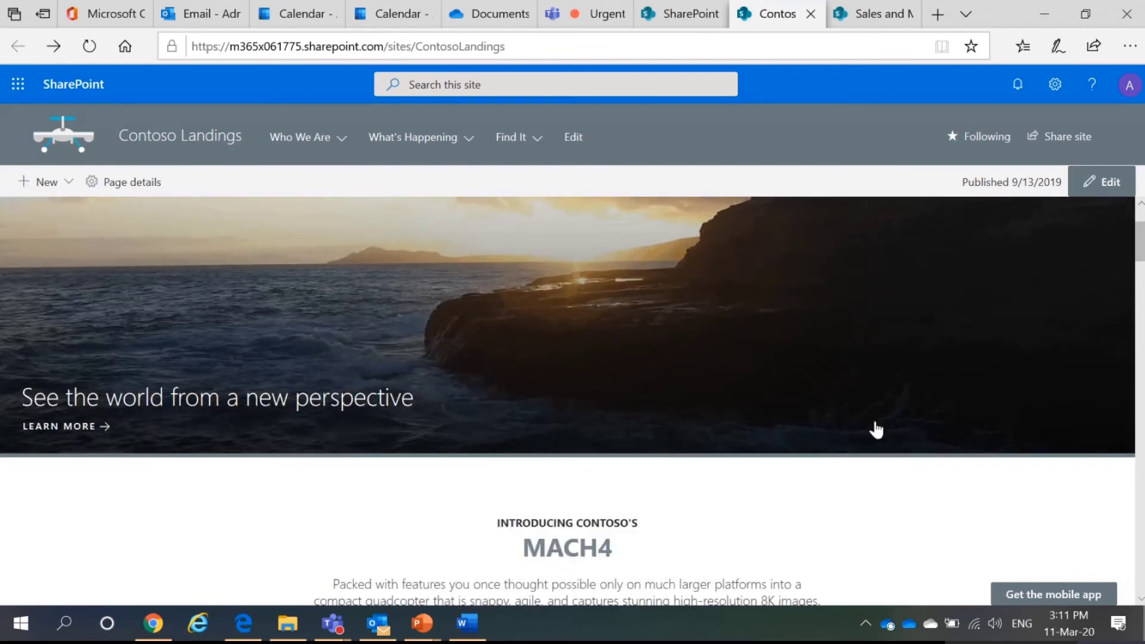
{"action": "scroll", "coordinate": [876, 430], "scroll_direction": "down", "scroll_amount": 2}
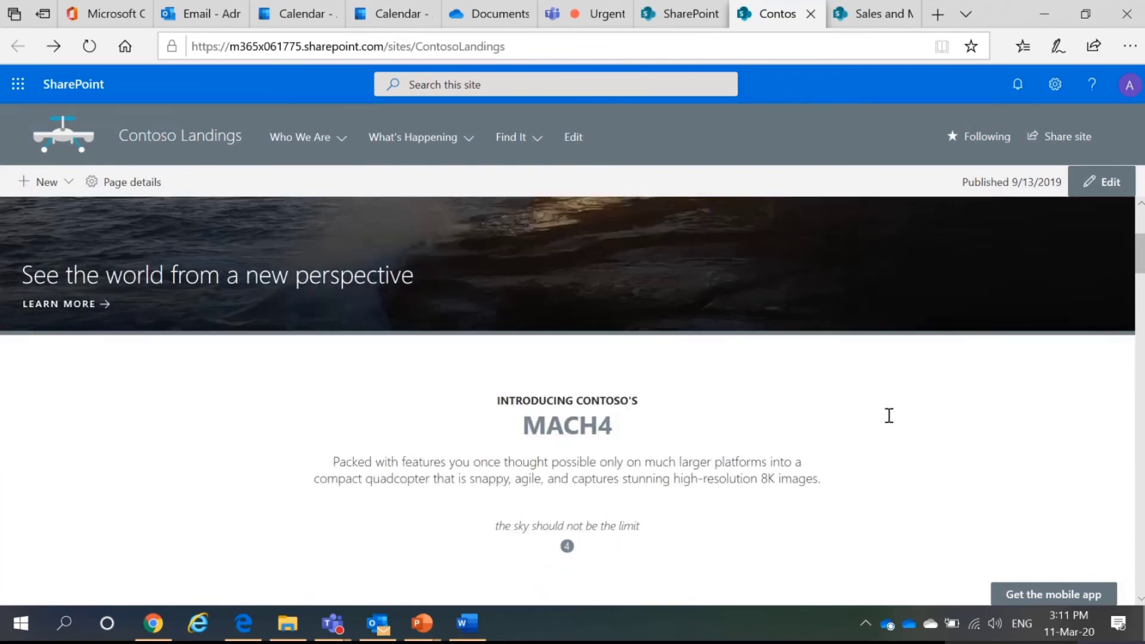
{"action": "scroll", "coordinate": [939, 370], "scroll_direction": "down", "scroll_amount": 6}
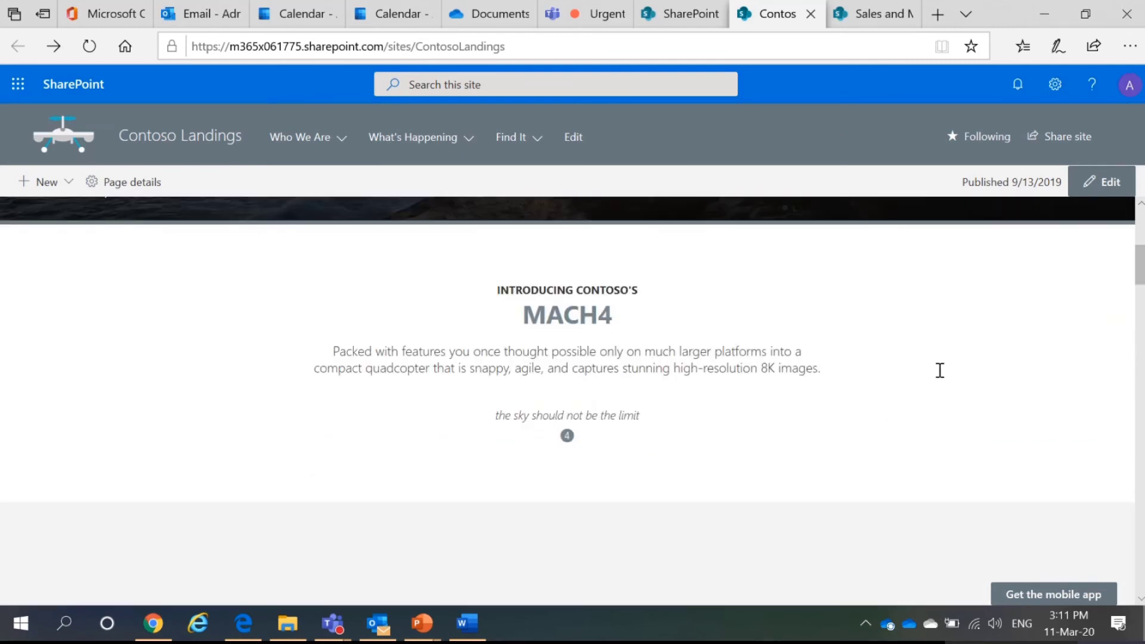
{"action": "scroll", "coordinate": [882, 358], "scroll_direction": "down", "scroll_amount": 2}
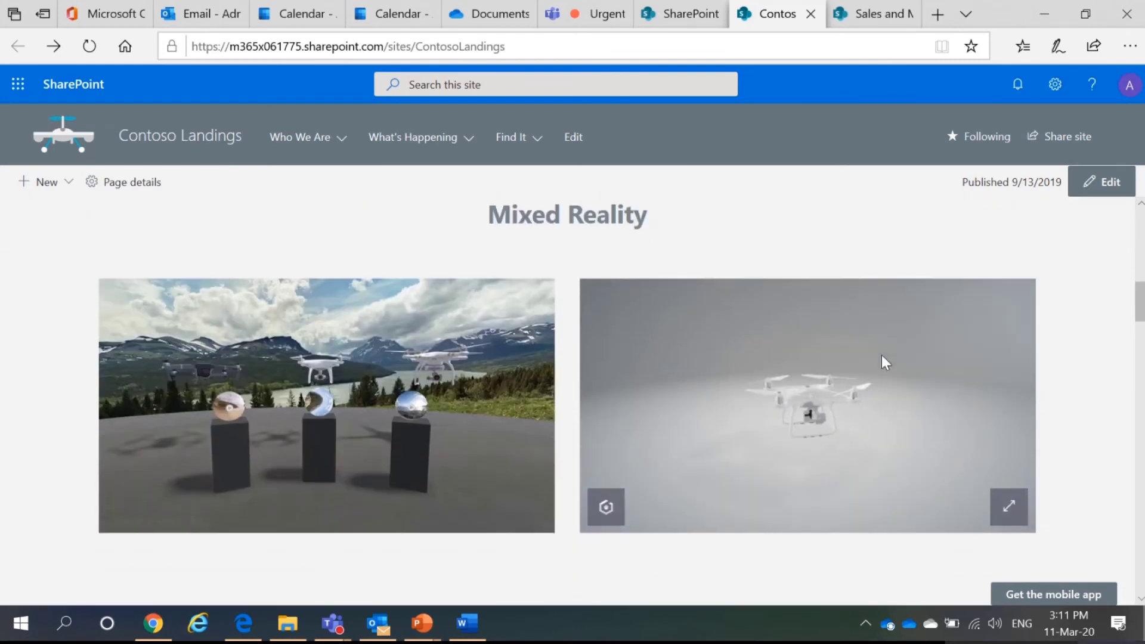
{"action": "scroll", "coordinate": [895, 346], "scroll_direction": "up", "scroll_amount": 3}
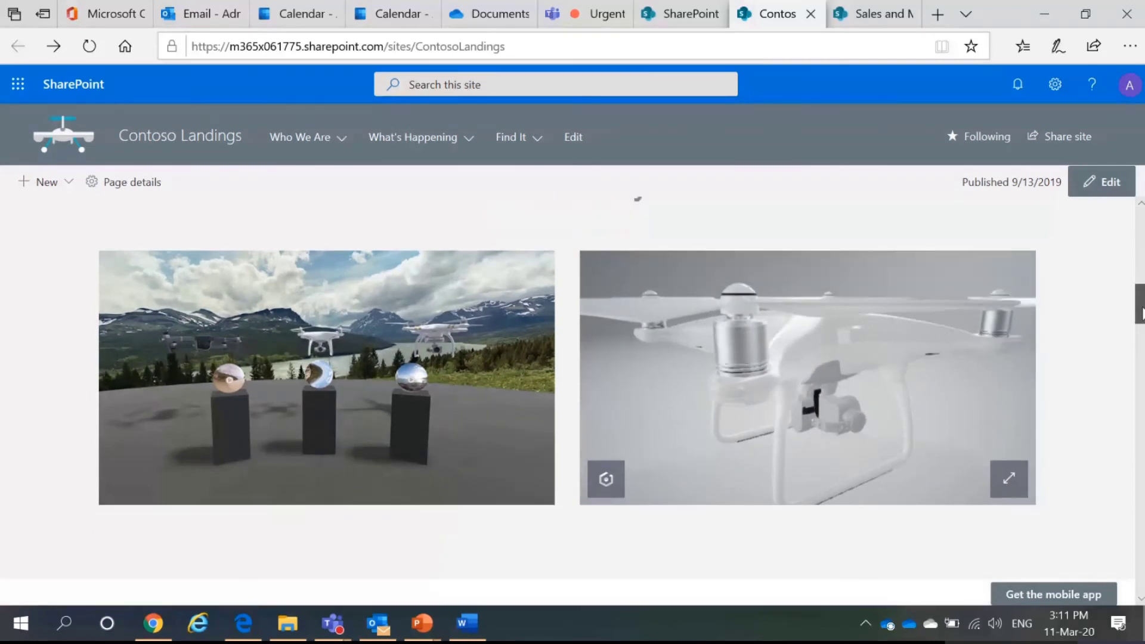
{"action": "scroll", "coordinate": [1141, 327], "scroll_direction": "down", "scroll_amount": 4}
{"action": "left_click_drag", "start_coordinate": [1140, 327], "coordinate": [1140, 450]}
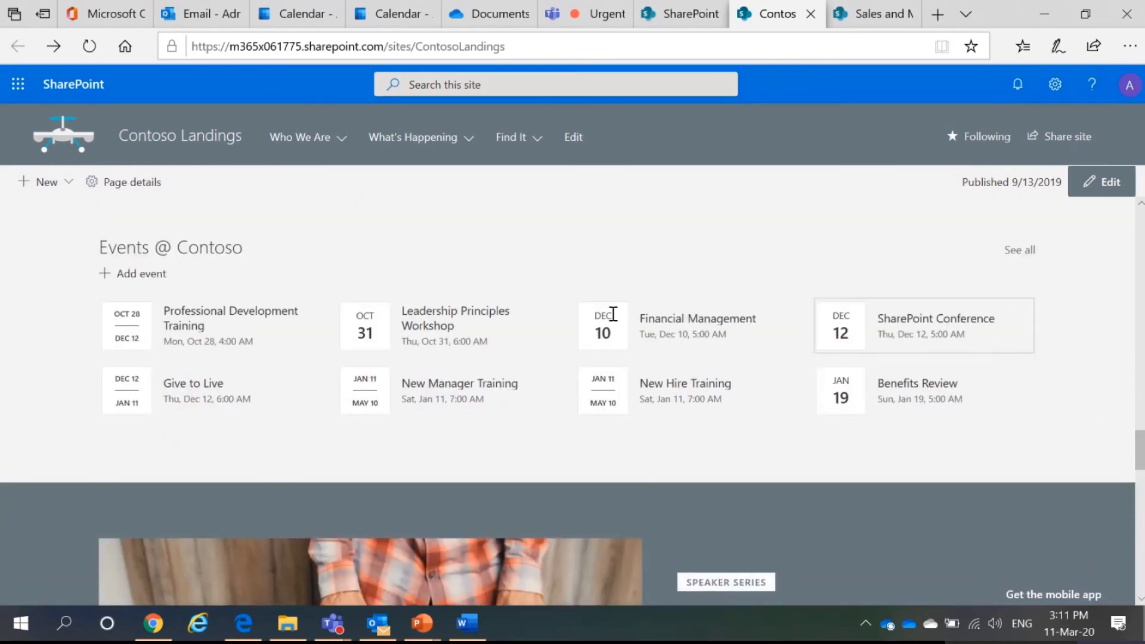
Scroll down to the page footer and open the Find It navigation links
{"action": "scroll", "coordinate": [954, 463], "scroll_direction": "down", "scroll_amount": 1}
{"action": "scroll", "coordinate": [954, 462], "scroll_direction": "down", "scroll_amount": 6}
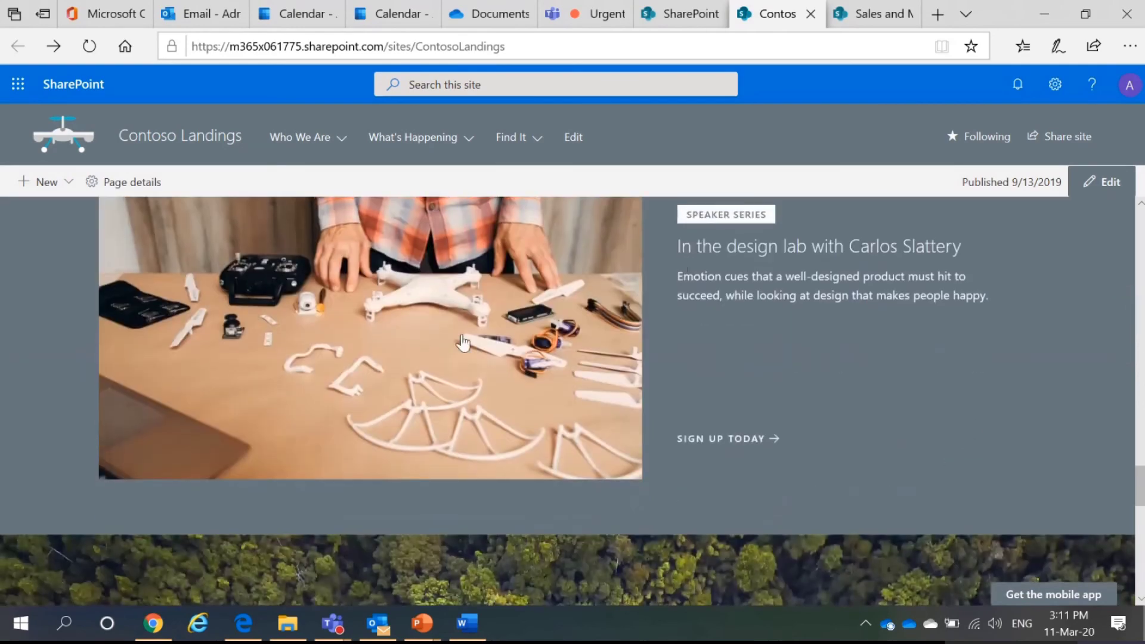
{"action": "scroll", "coordinate": [713, 400], "scroll_direction": "down", "scroll_amount": 5}
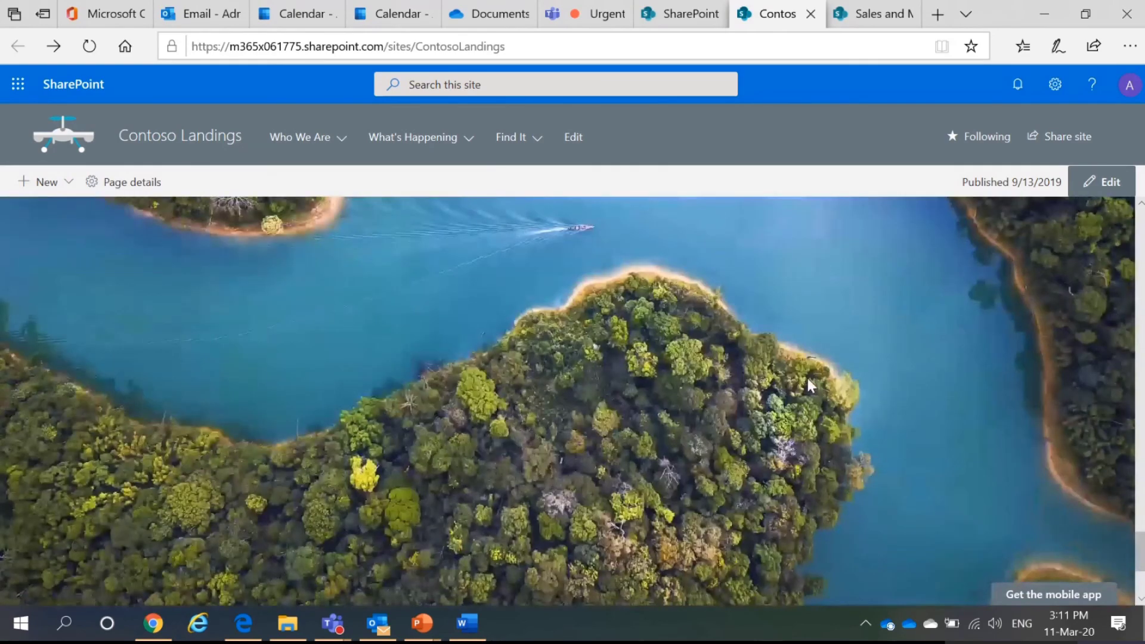
{"action": "scroll", "coordinate": [793, 384], "scroll_direction": "down", "scroll_amount": 4}
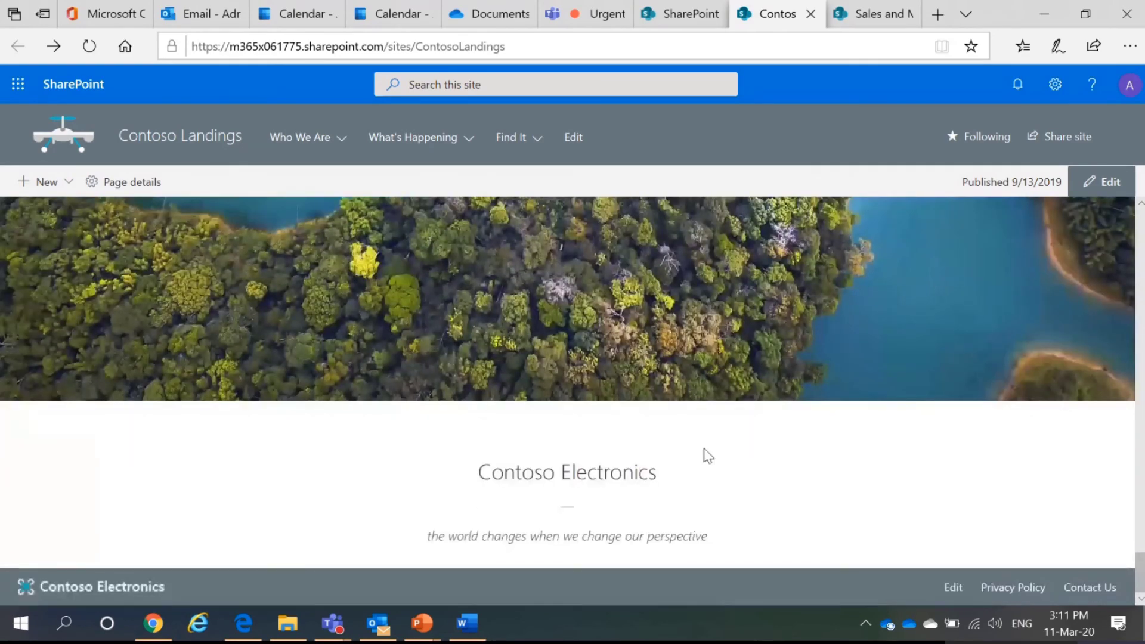
{"action": "left_click", "coordinate": [517, 138]}
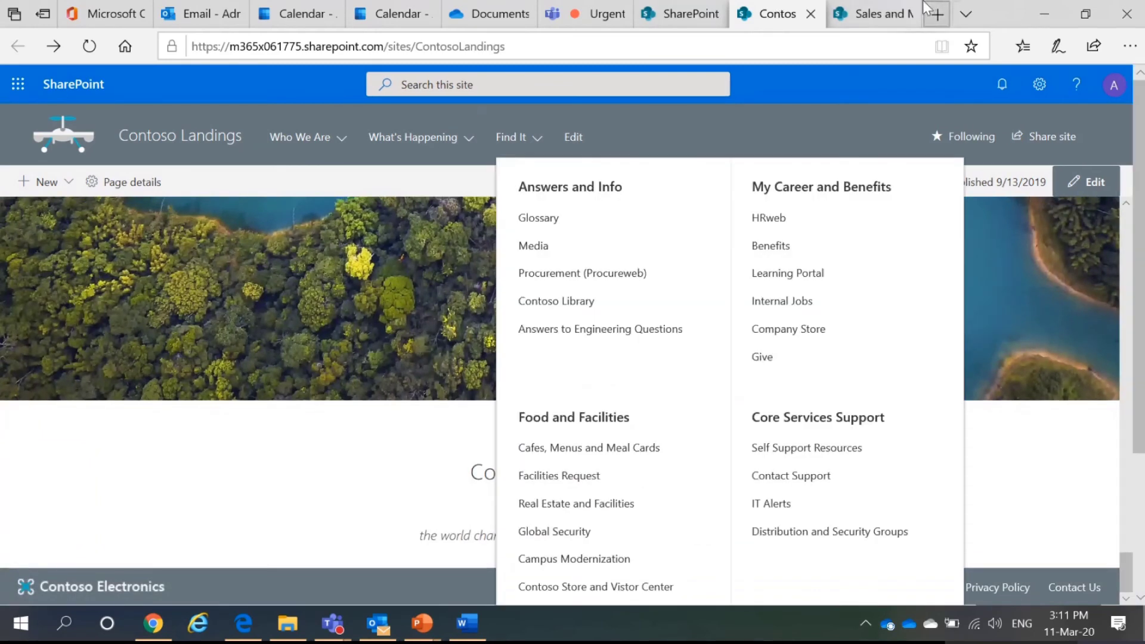
Switch to the Sales and Marketing site's Product List
{"action": "mouse_move", "coordinate": [900, 9]}
{"action": "left_click", "coordinate": [866, 13]}
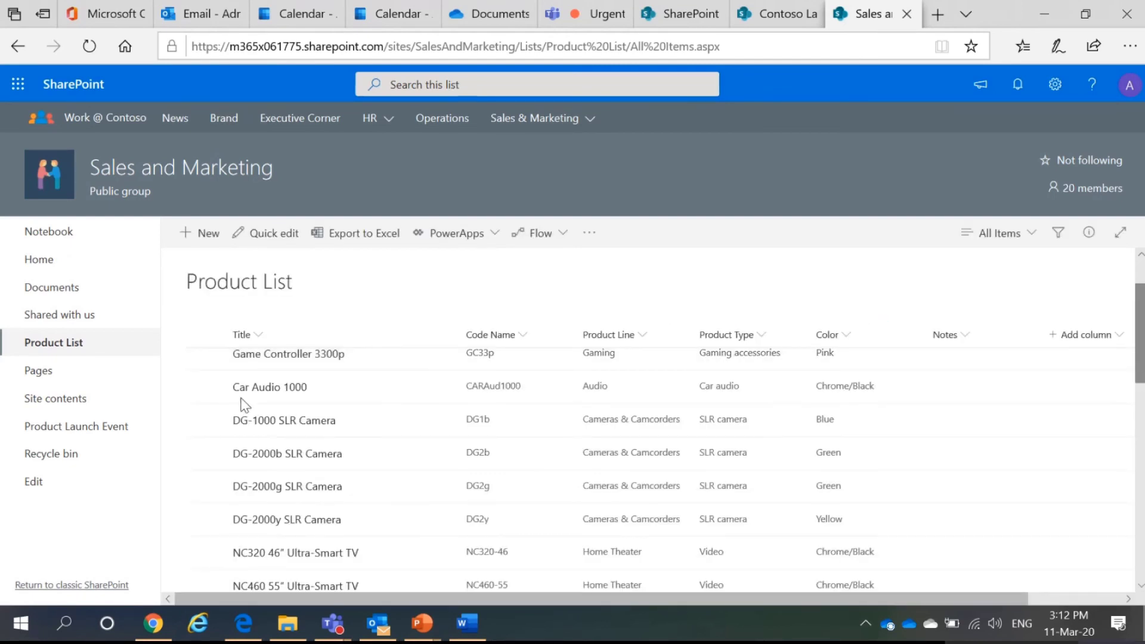
{"action": "scroll", "coordinate": [358, 412], "scroll_direction": "up", "scroll_amount": 2}
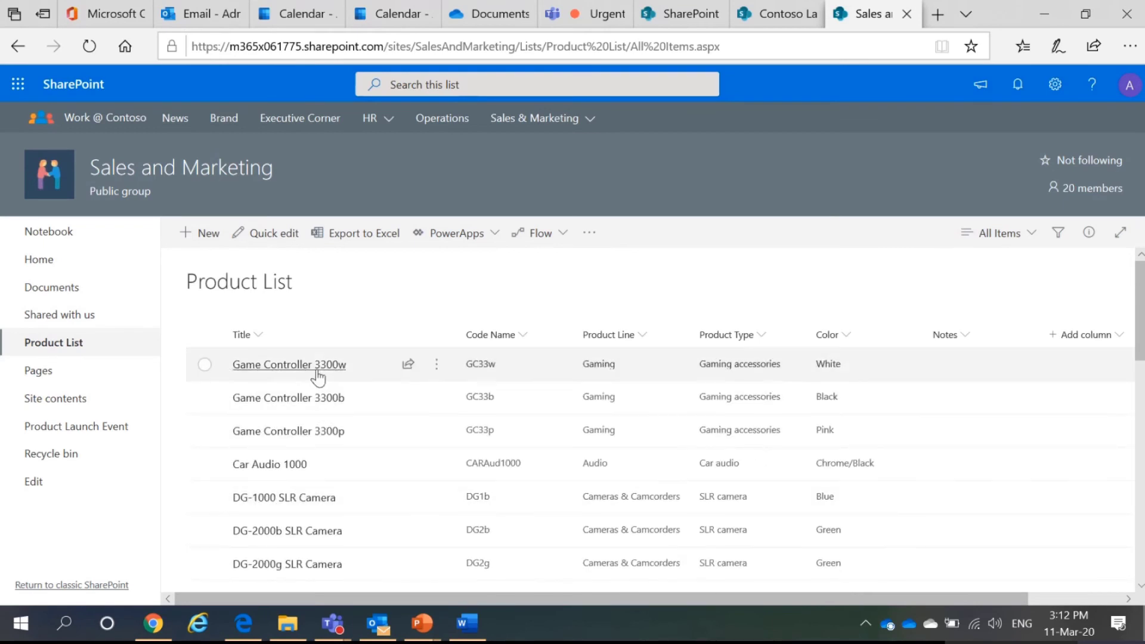
{"action": "scroll", "coordinate": [334, 418], "scroll_direction": "down", "scroll_amount": 8}
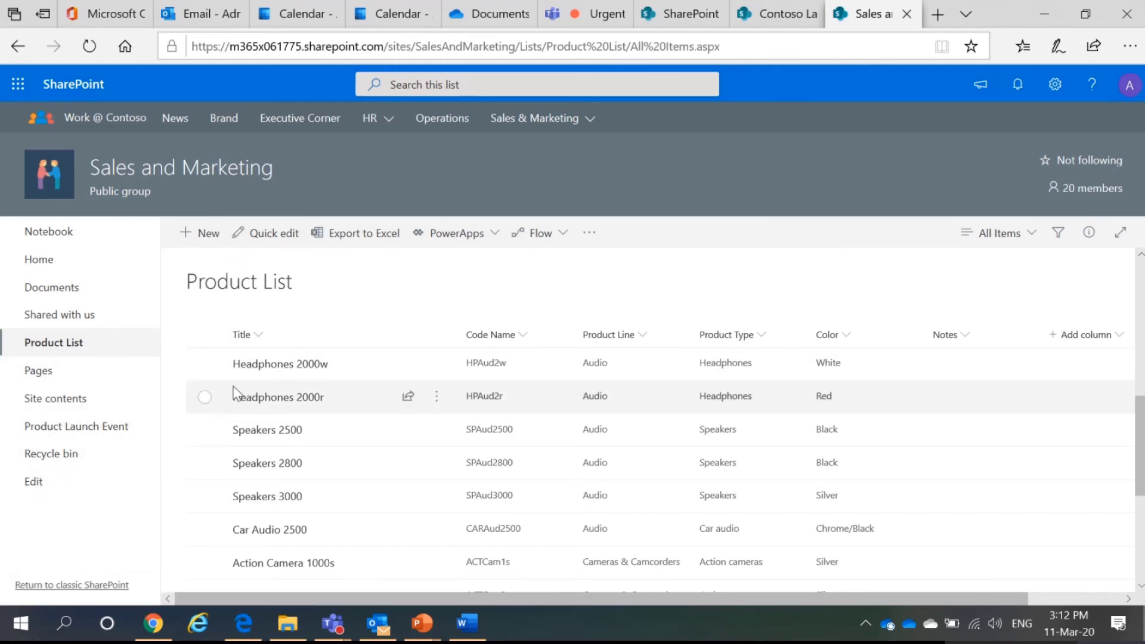
Select Headphones 2000r, open its Send Link dialog, and close it without sending
{"action": "left_click", "coordinate": [412, 397]}
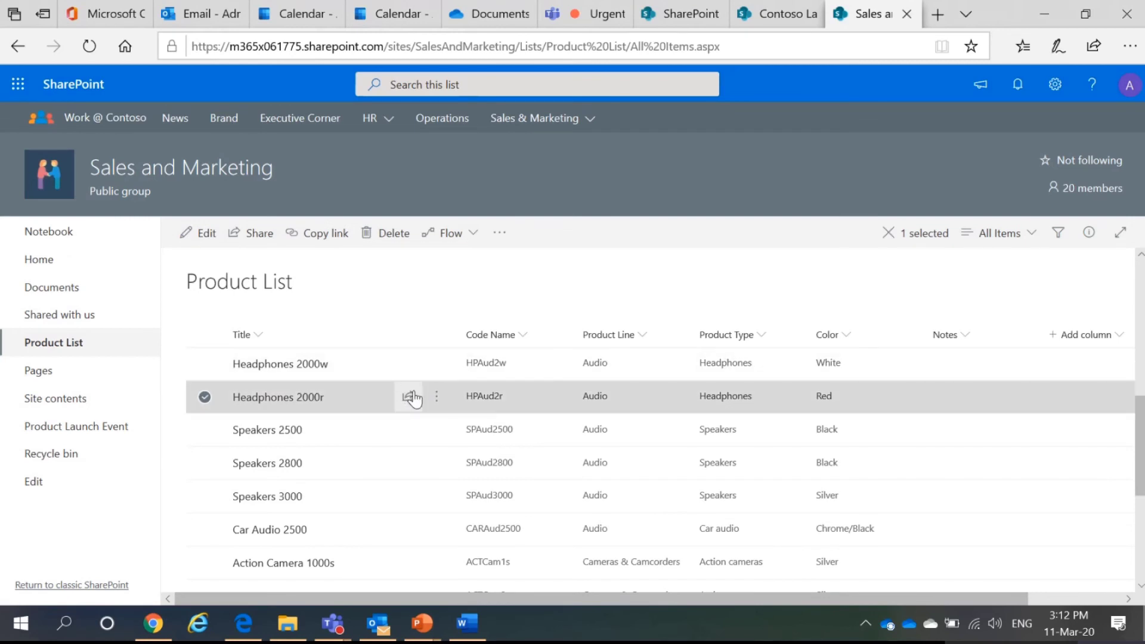
{"action": "left_click", "coordinate": [411, 397]}
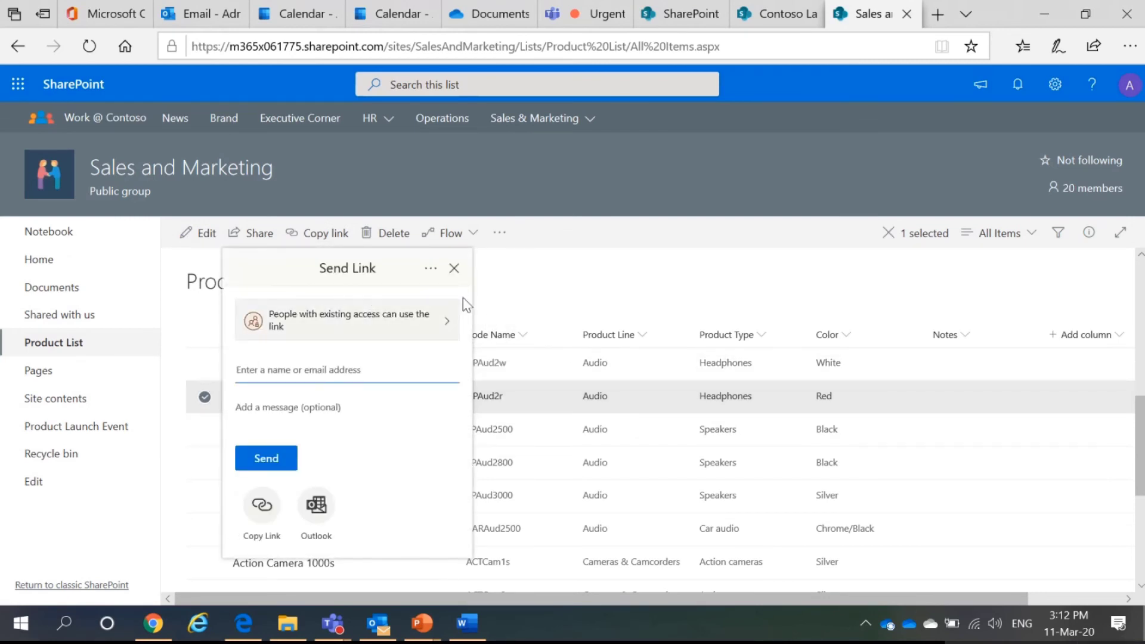
{"action": "left_click", "coordinate": [455, 268]}
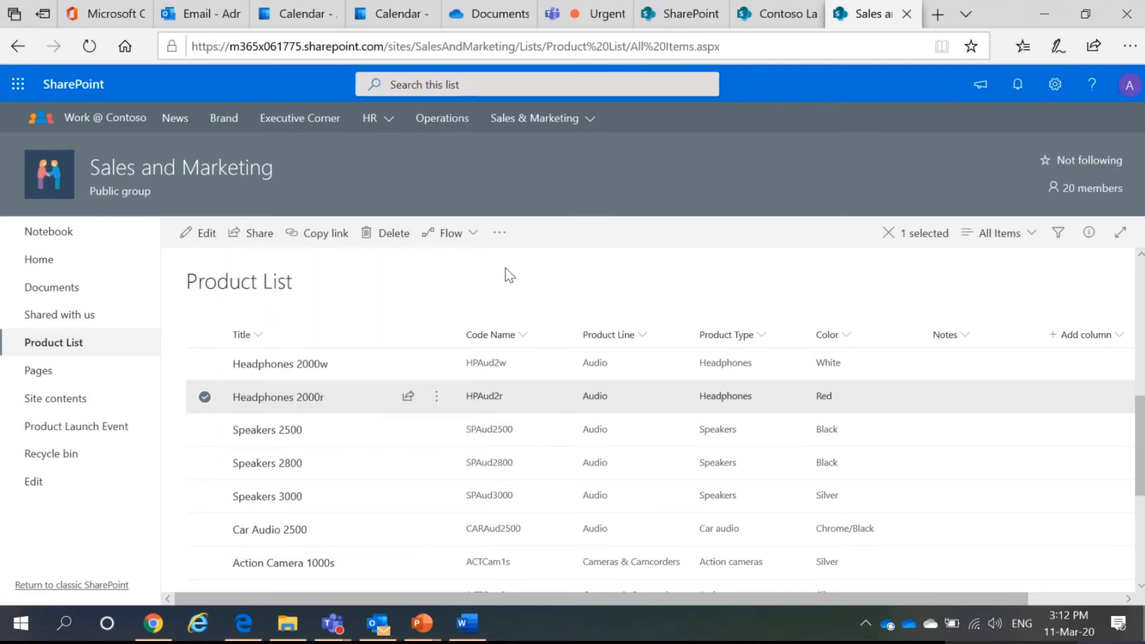
Resume the slide show and advance to the 'Seven tips for getting the most out of Office 365' slide
{"action": "mouse_move", "coordinate": [422, 623]}
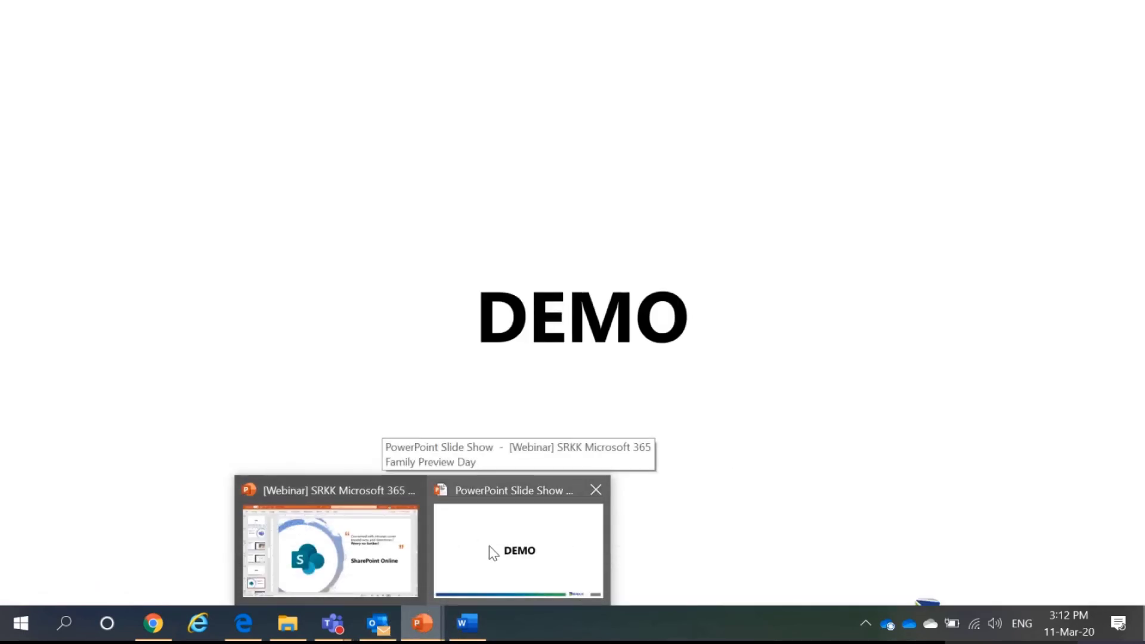
{"action": "left_click", "coordinate": [489, 546]}
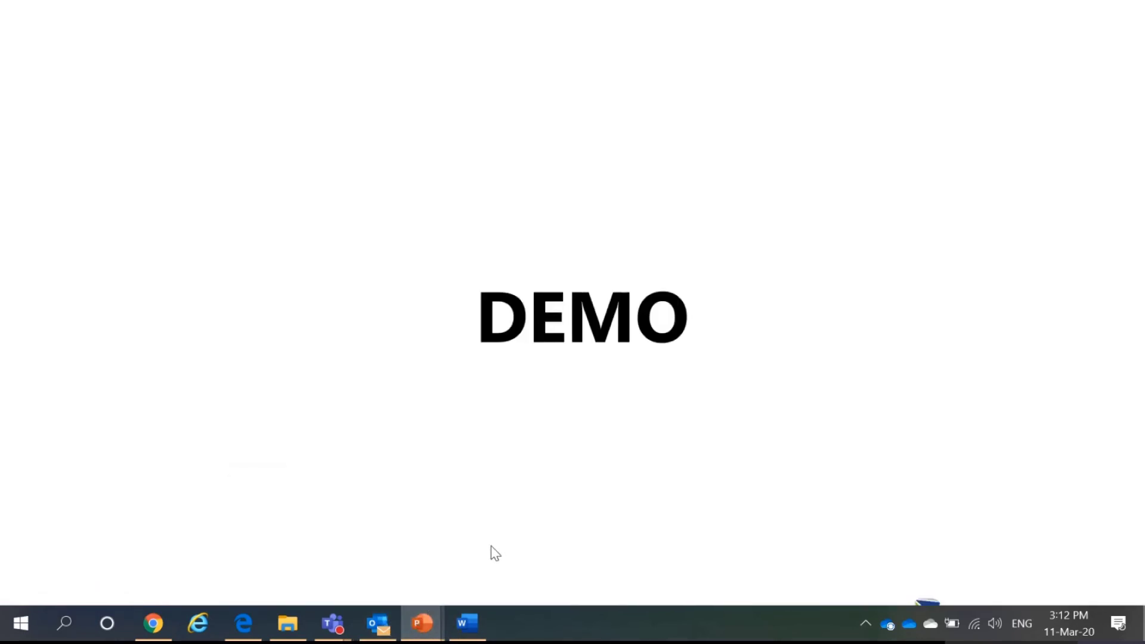
{"action": "left_click", "coordinate": [513, 544]}
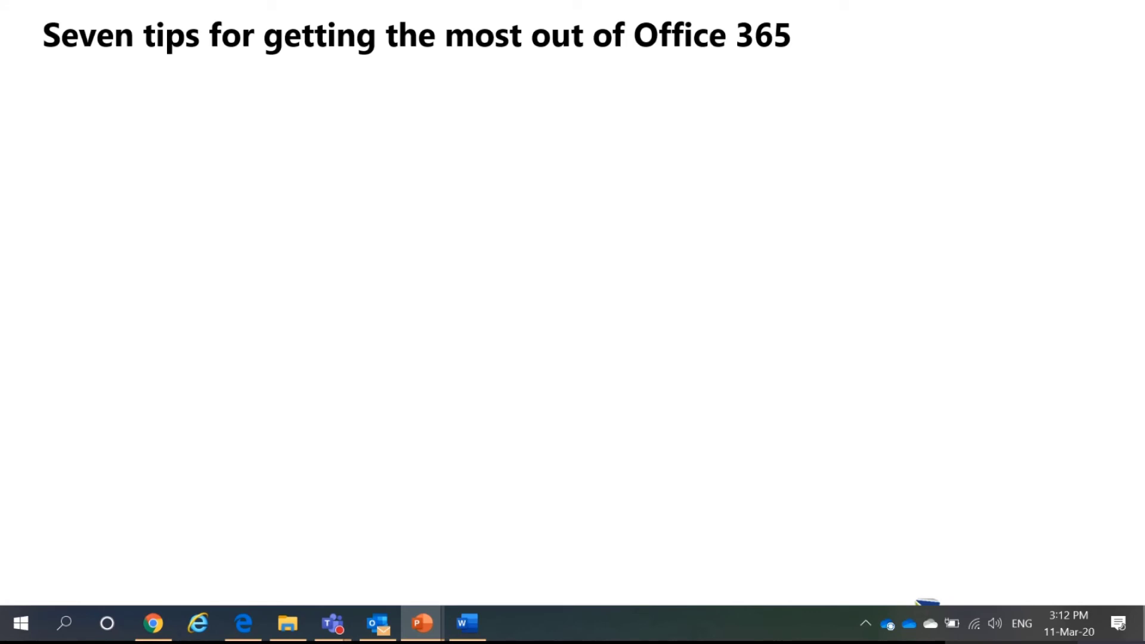
Reveal all seven tips in turn, from tip 7 down to tip 1 on finding files
{"action": "key", "text": "Right"}
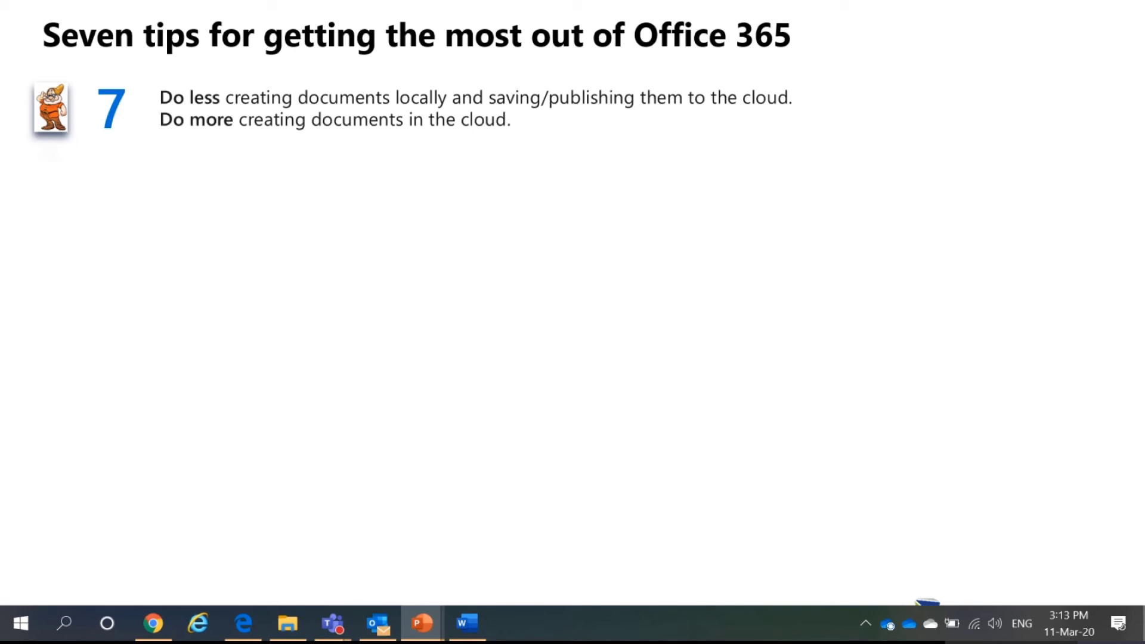
{"action": "key", "text": "Right"}
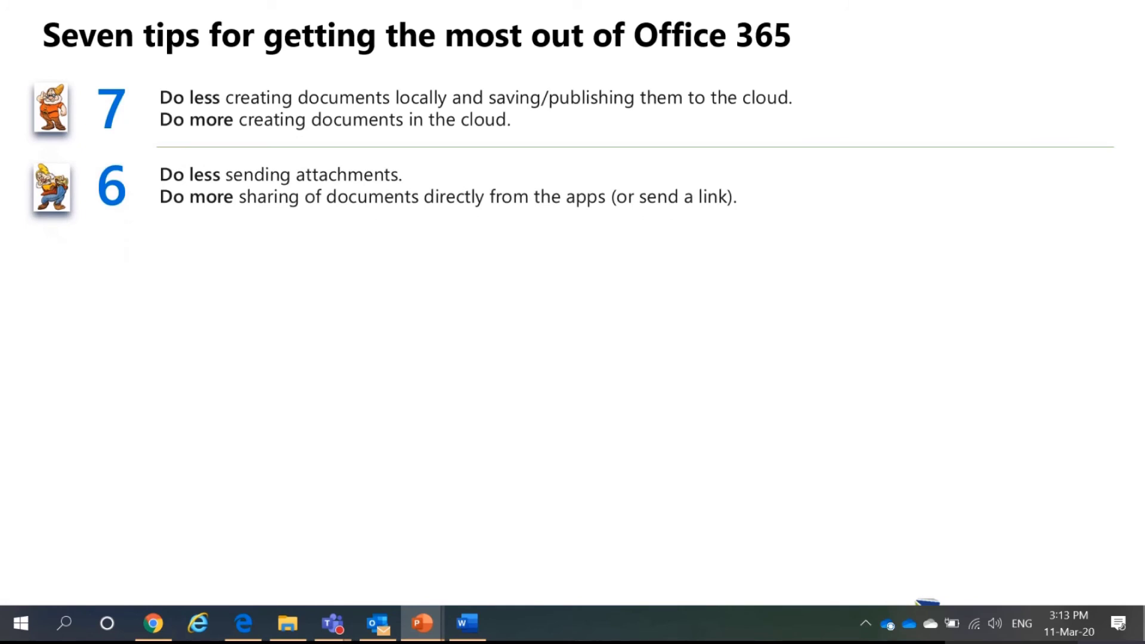
{"action": "key", "text": "Right"}
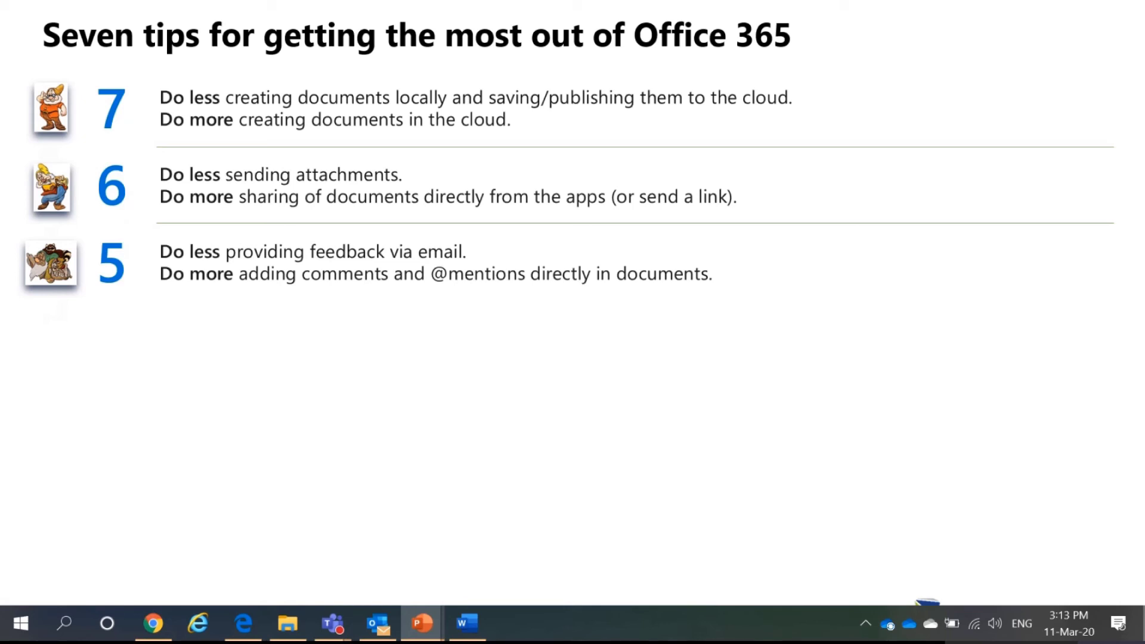
{"action": "key", "text": "Right"}
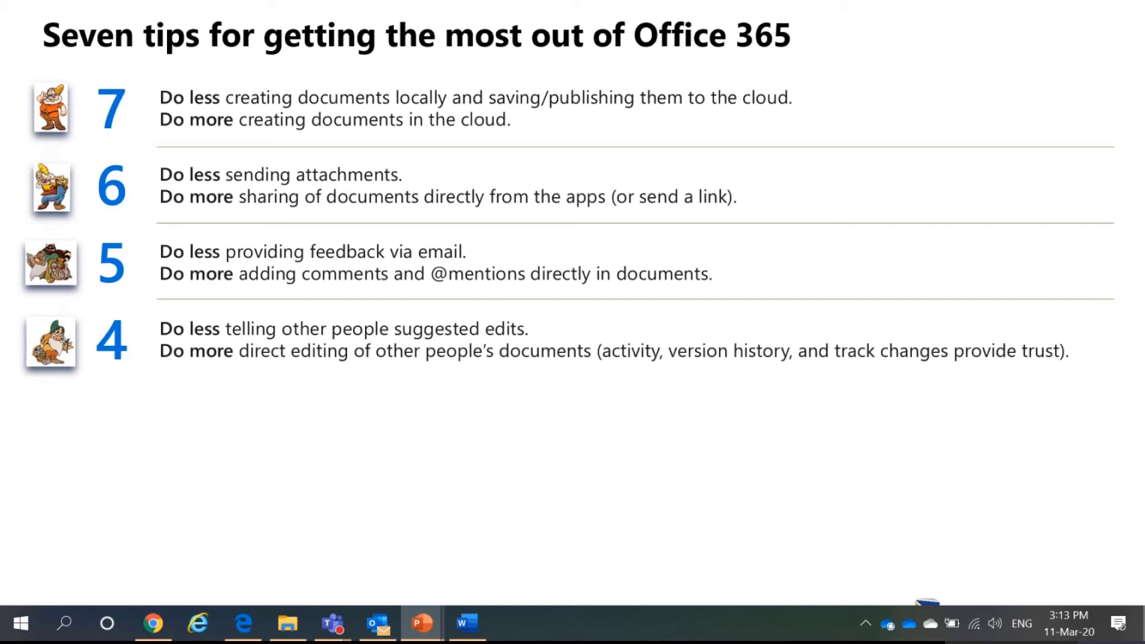
{"action": "key", "text": "Right"}
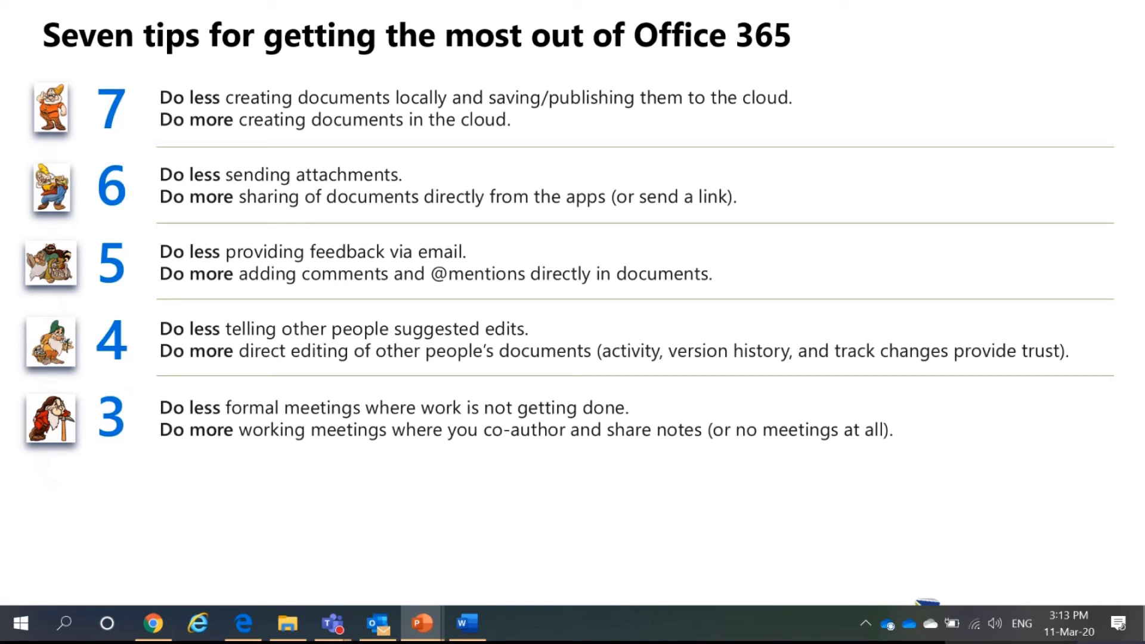
{"action": "key", "text": "Right"}
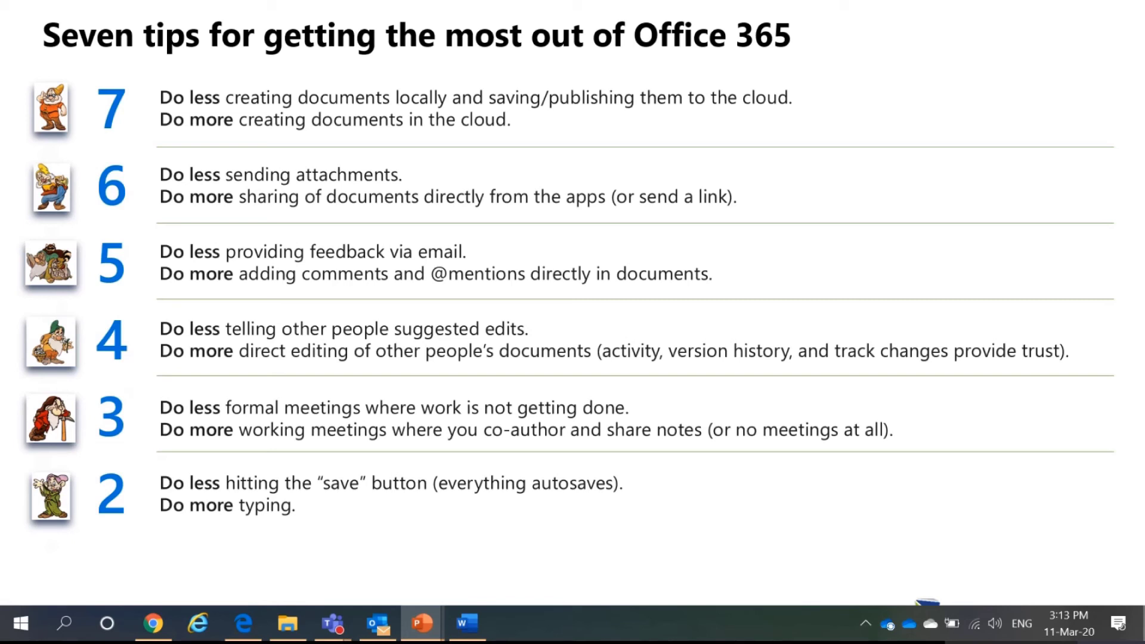
{"action": "key", "text": "Right"}
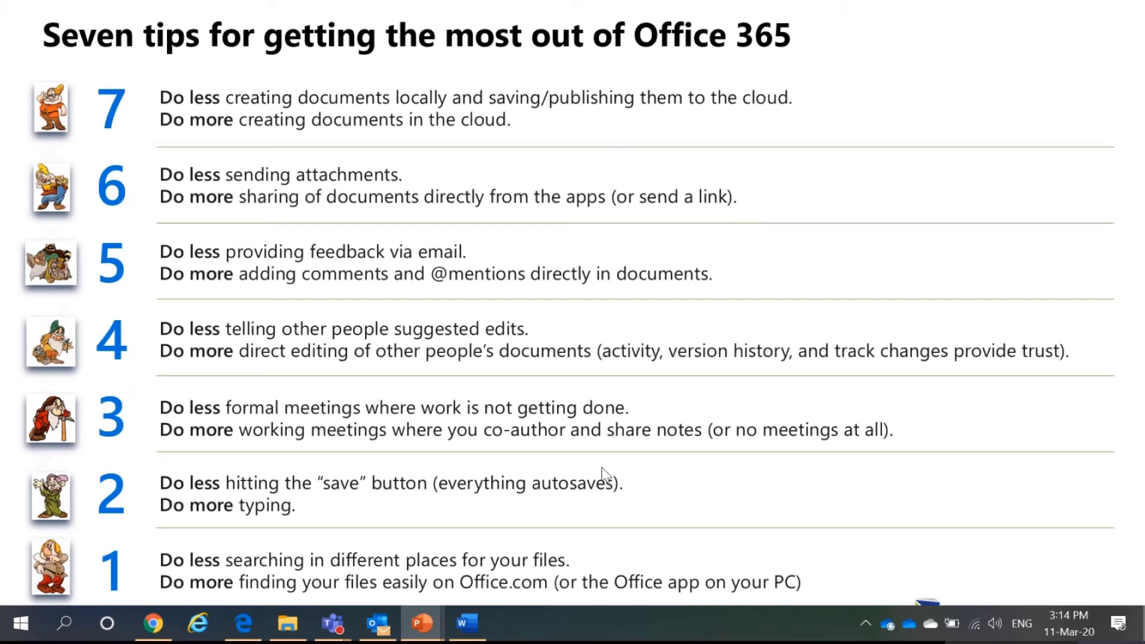
Exit the slide show, return to the Office 365 home page, and search for 'sales'
{"action": "key", "text": "Escape"}
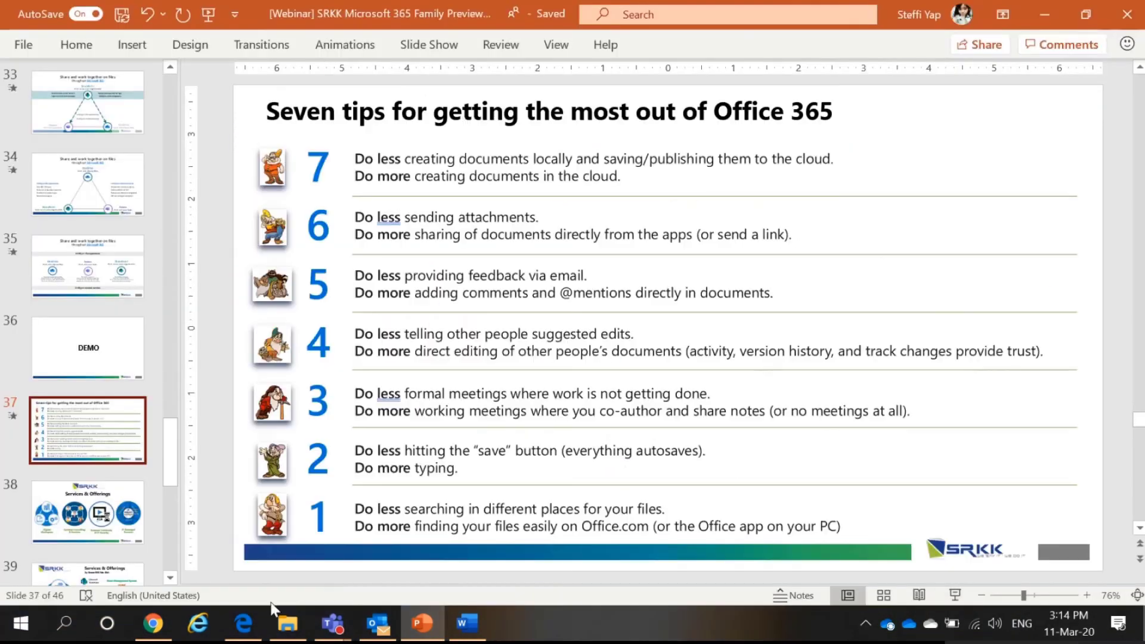
{"action": "left_click", "coordinate": [243, 624]}
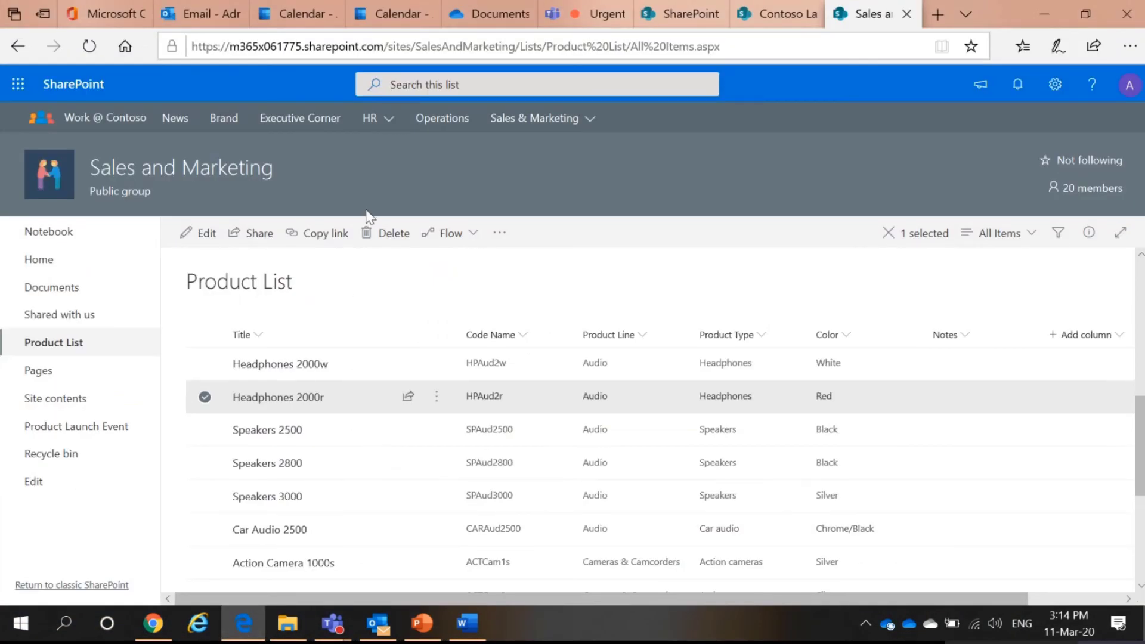
{"action": "left_click", "coordinate": [104, 13]}
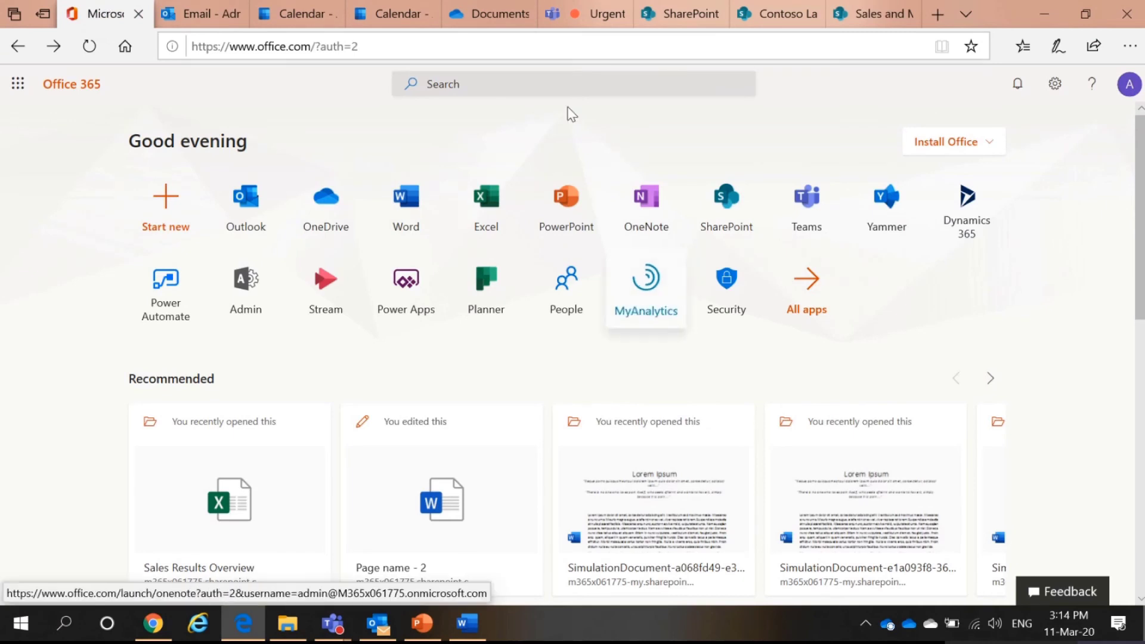
{"action": "left_click", "coordinate": [541, 84]}
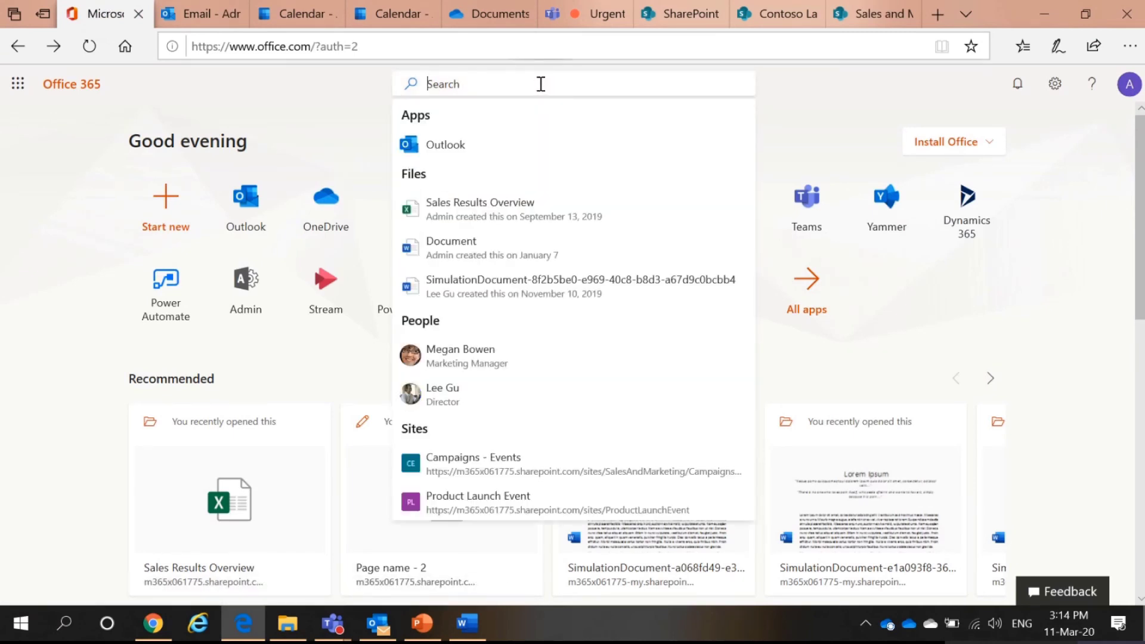
{"action": "type", "text": "s"}
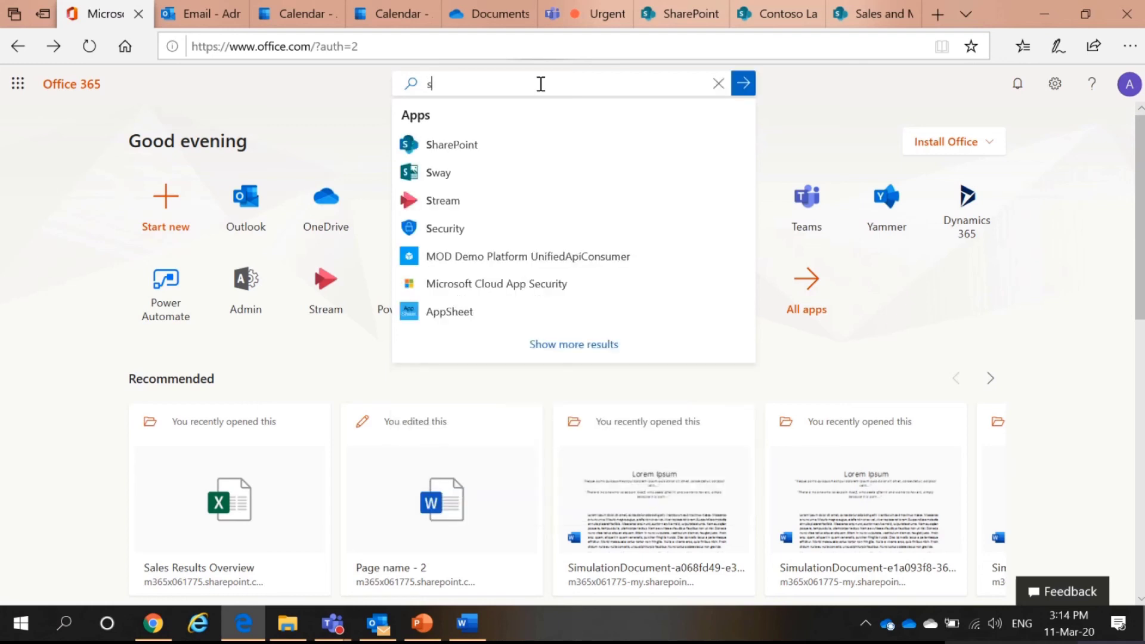
{"action": "type", "text": "ales"}
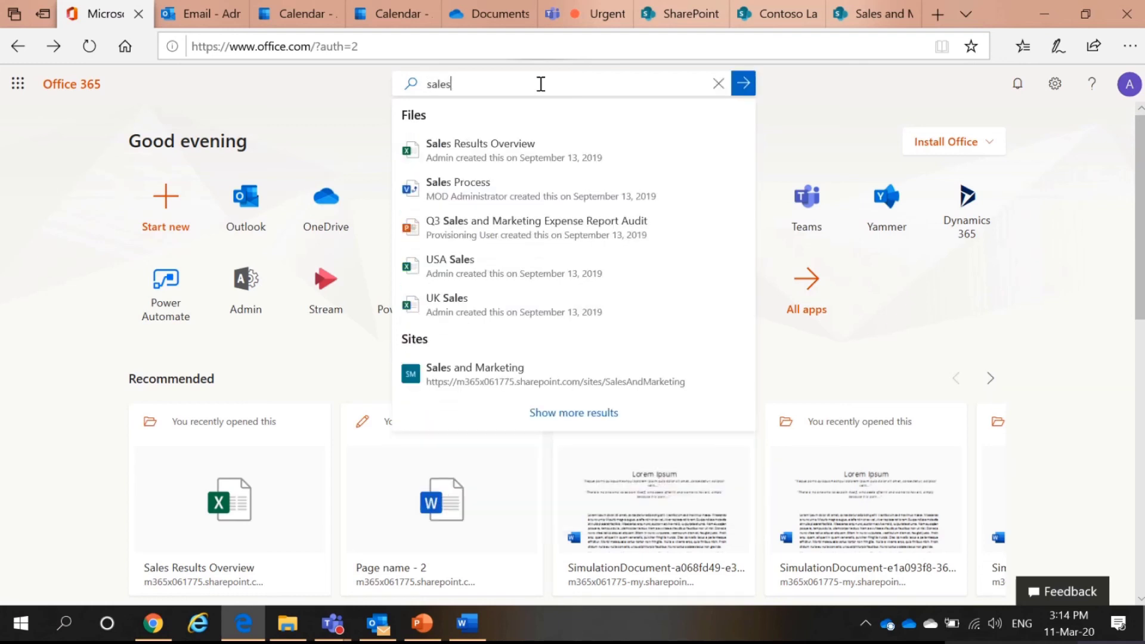
{"action": "key", "text": "Return"}
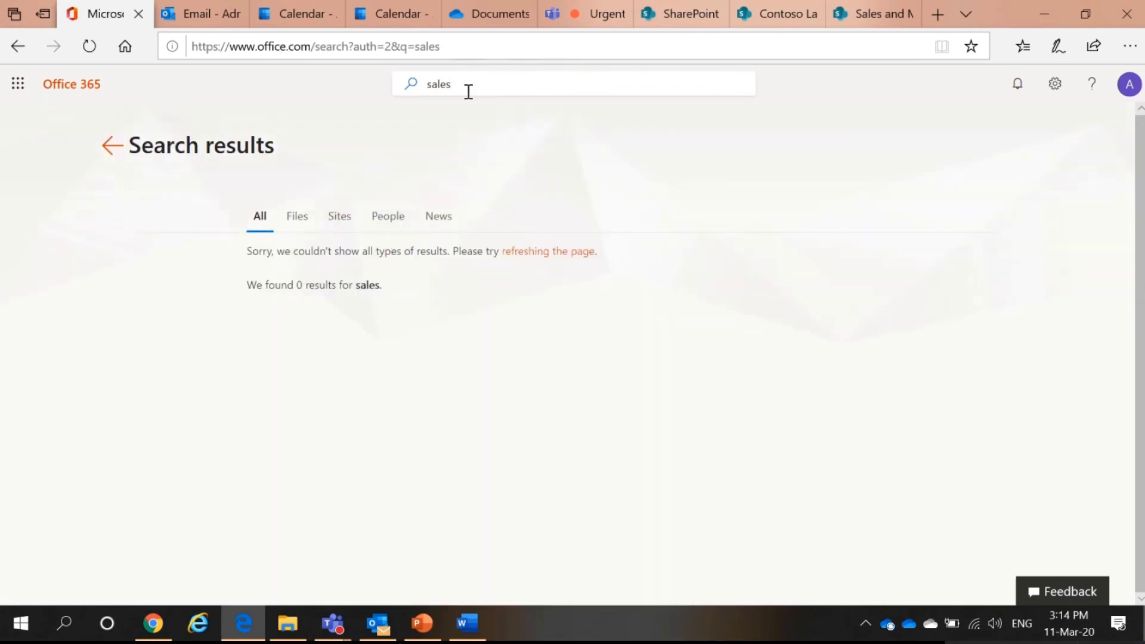
Refresh the page to load the full 'sales' results and scroll through them
{"action": "left_click", "coordinate": [518, 253]}
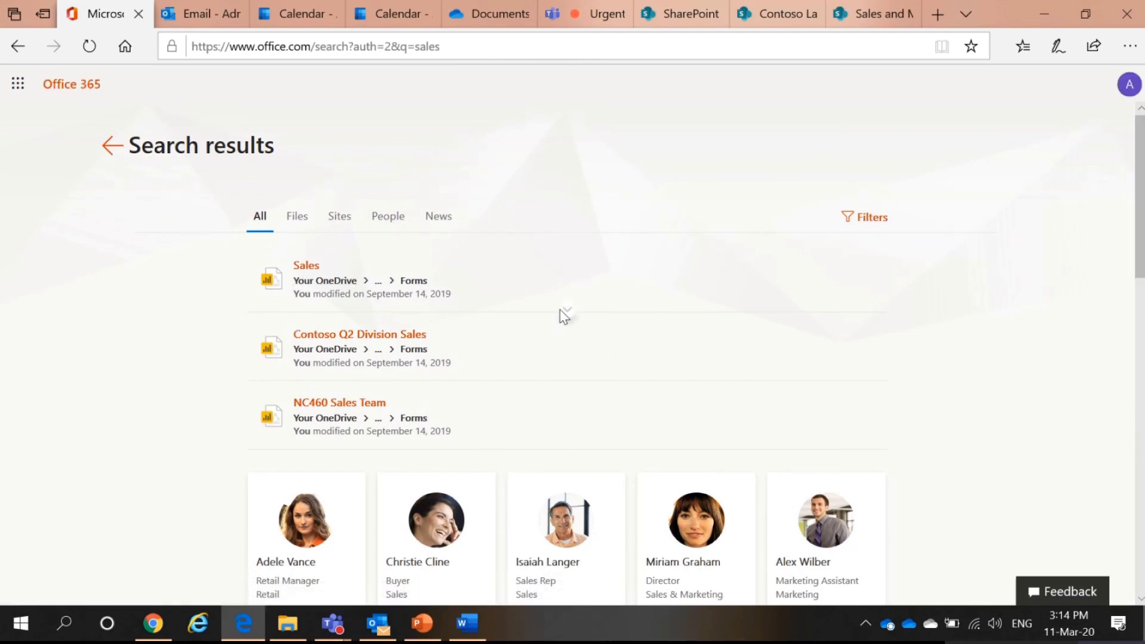
{"action": "scroll", "coordinate": [562, 316], "scroll_direction": "down", "scroll_amount": 3}
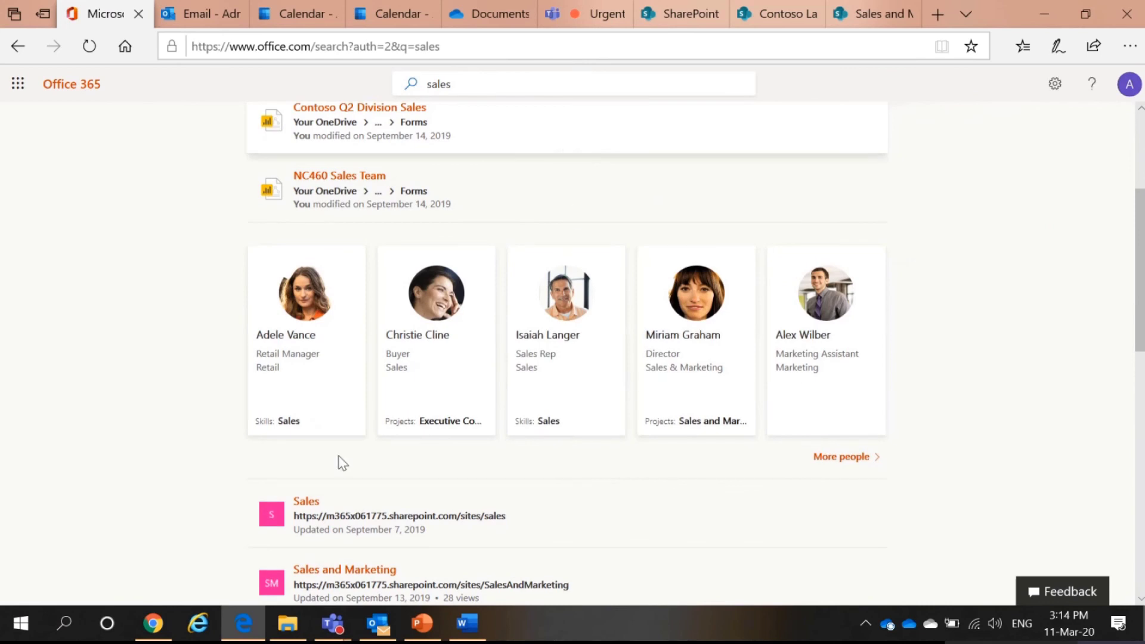
{"action": "scroll", "coordinate": [644, 403], "scroll_direction": "down", "scroll_amount": 3}
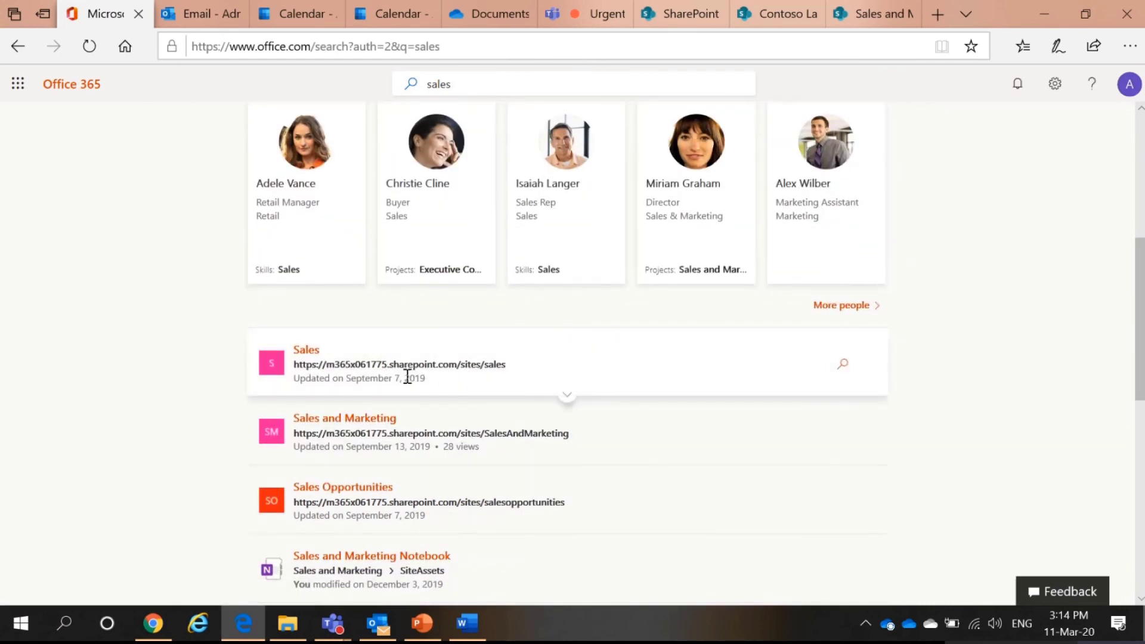
{"action": "scroll", "coordinate": [493, 426], "scroll_direction": "down", "scroll_amount": 3}
{"action": "scroll", "coordinate": [492, 421], "scroll_direction": "down", "scroll_amount": 9}
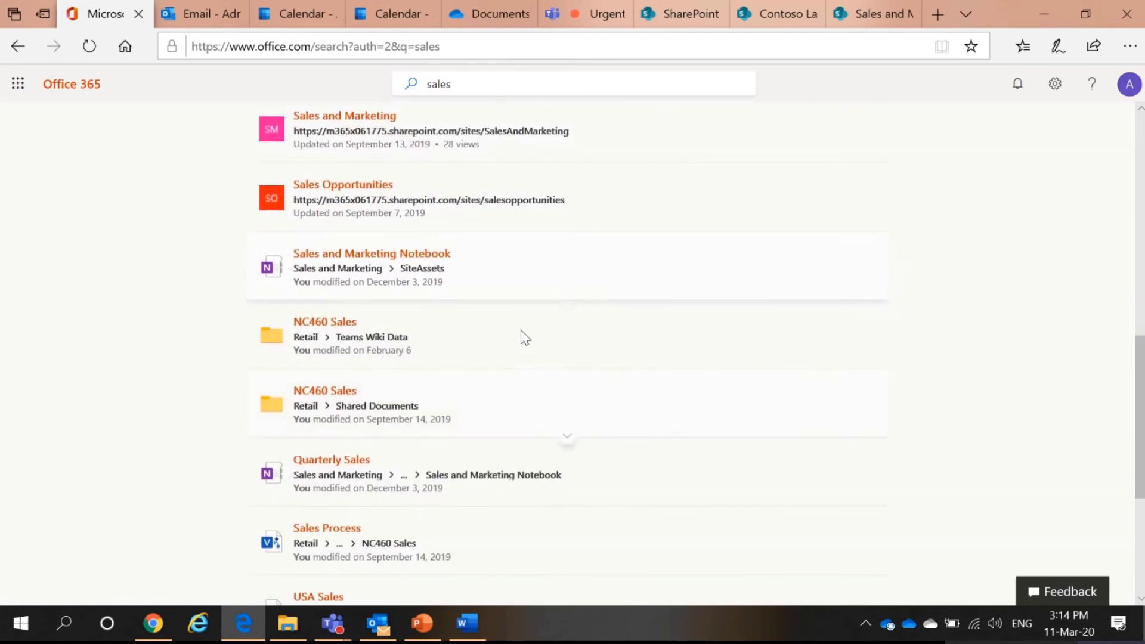
{"action": "scroll", "coordinate": [517, 327], "scroll_direction": "up", "scroll_amount": 10}
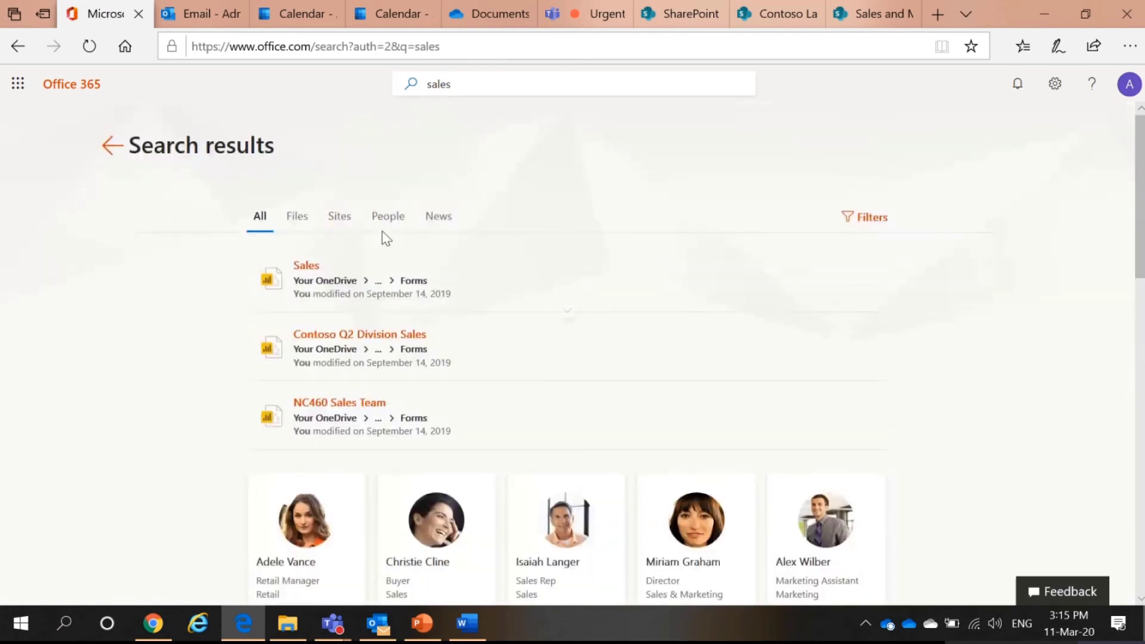
Filter the results by Files, Sites, People, and finally News, which shows two news posts
{"action": "left_click", "coordinate": [299, 220]}
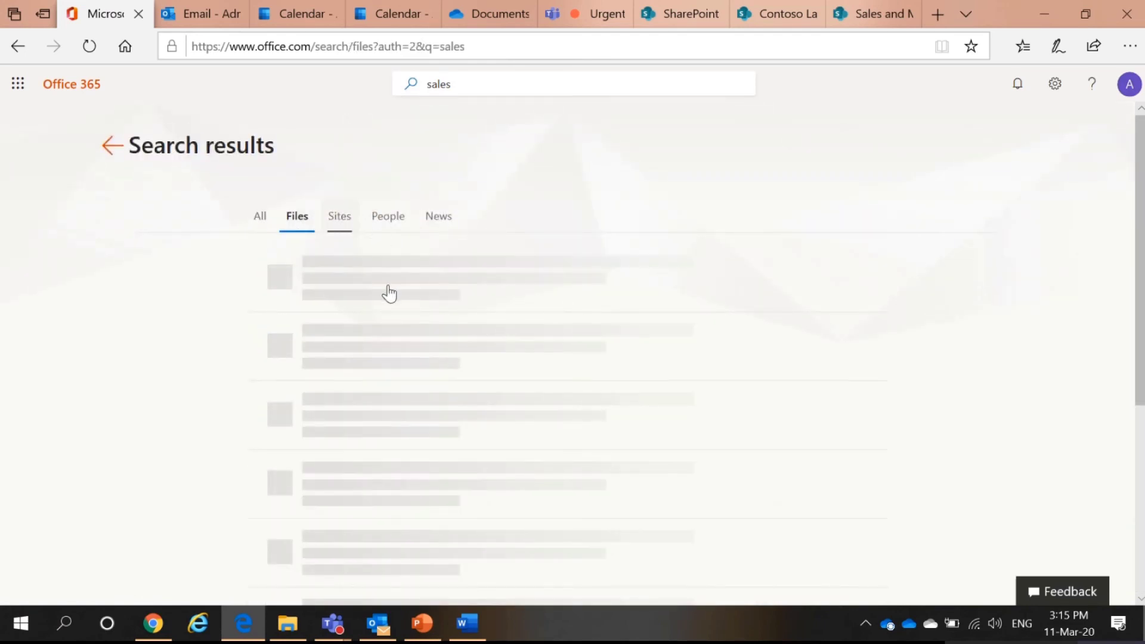
{"action": "left_click", "coordinate": [340, 222]}
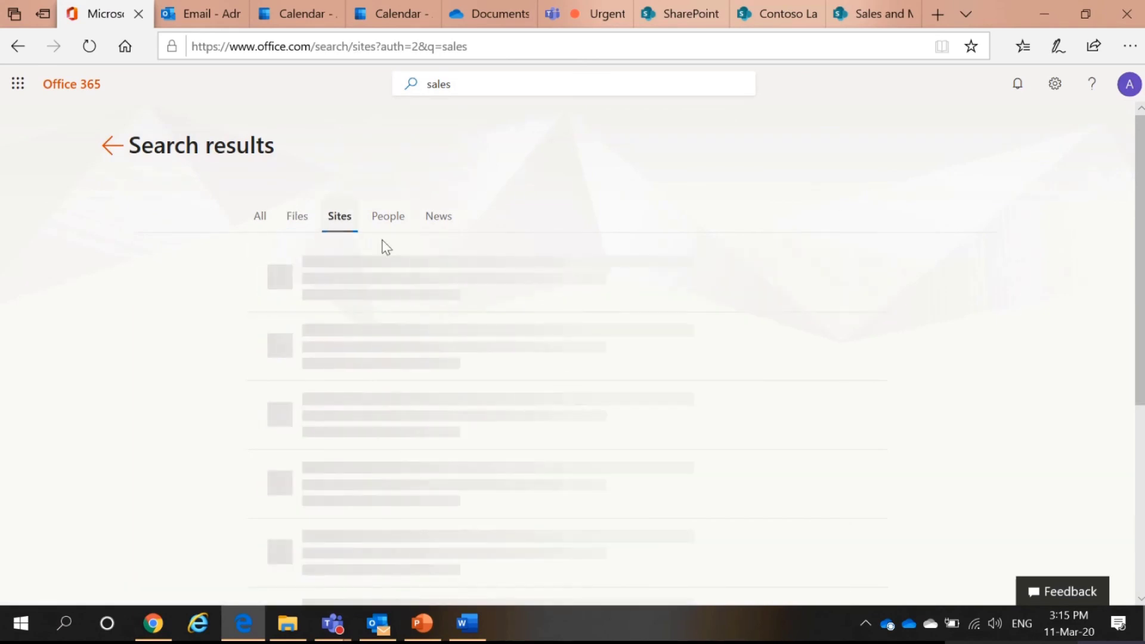
{"action": "left_click", "coordinate": [393, 225]}
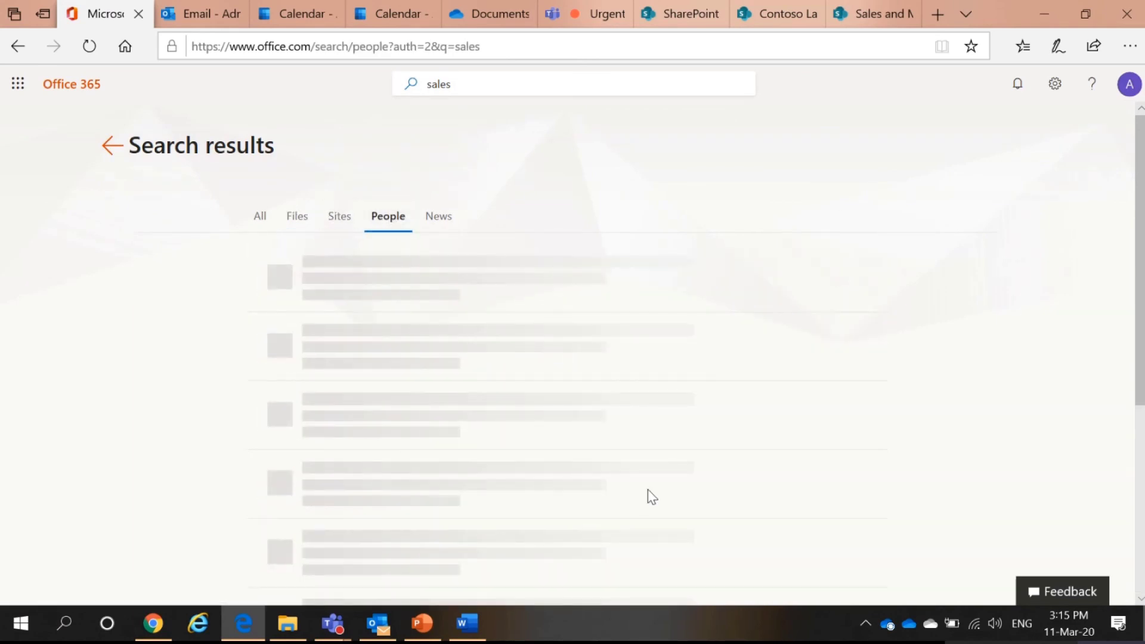
{"action": "scroll", "coordinate": [668, 478], "scroll_direction": "down", "scroll_amount": 1}
{"action": "scroll", "coordinate": [681, 457], "scroll_direction": "up", "scroll_amount": 1}
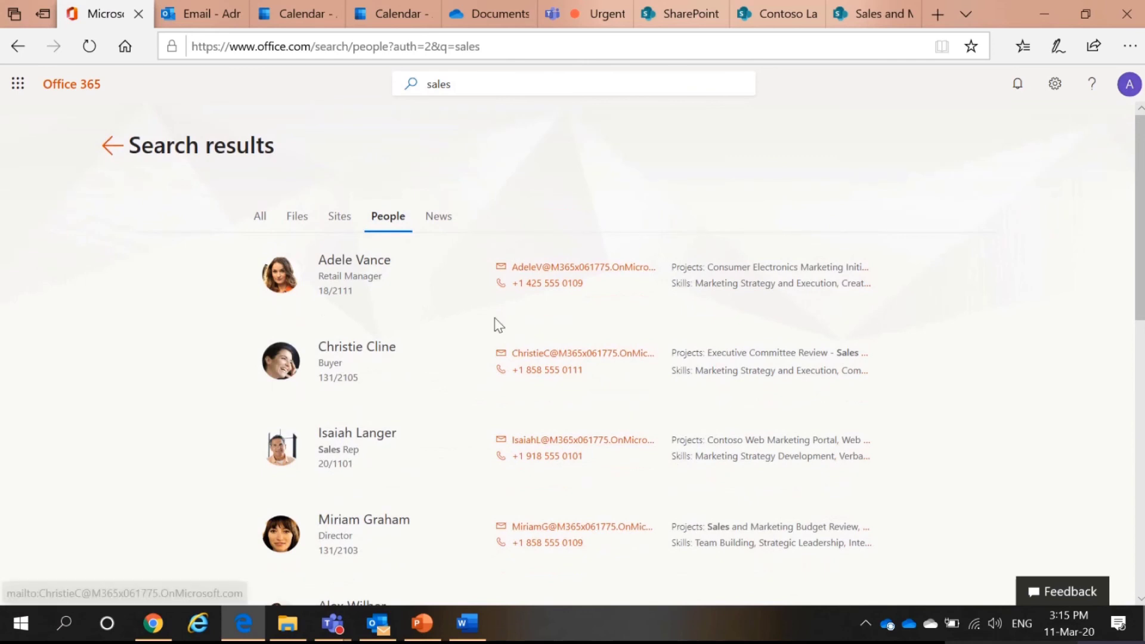
{"action": "left_click", "coordinate": [447, 229]}
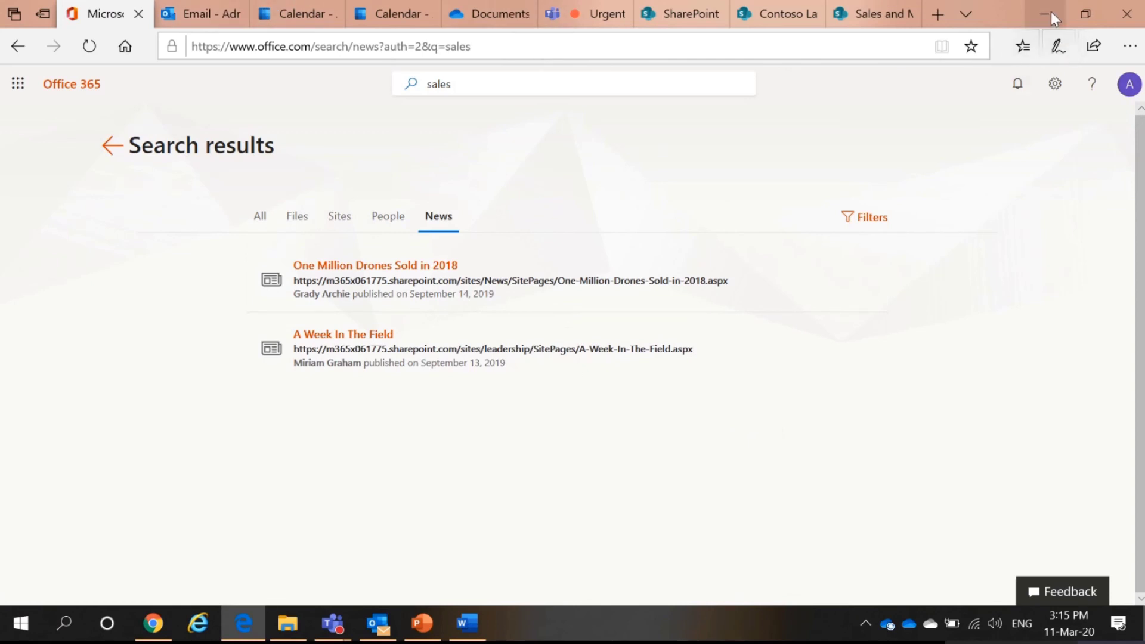
Bring the webinar deck back, view its version history, then close the Version History pane
{"action": "left_click", "coordinate": [423, 624]}
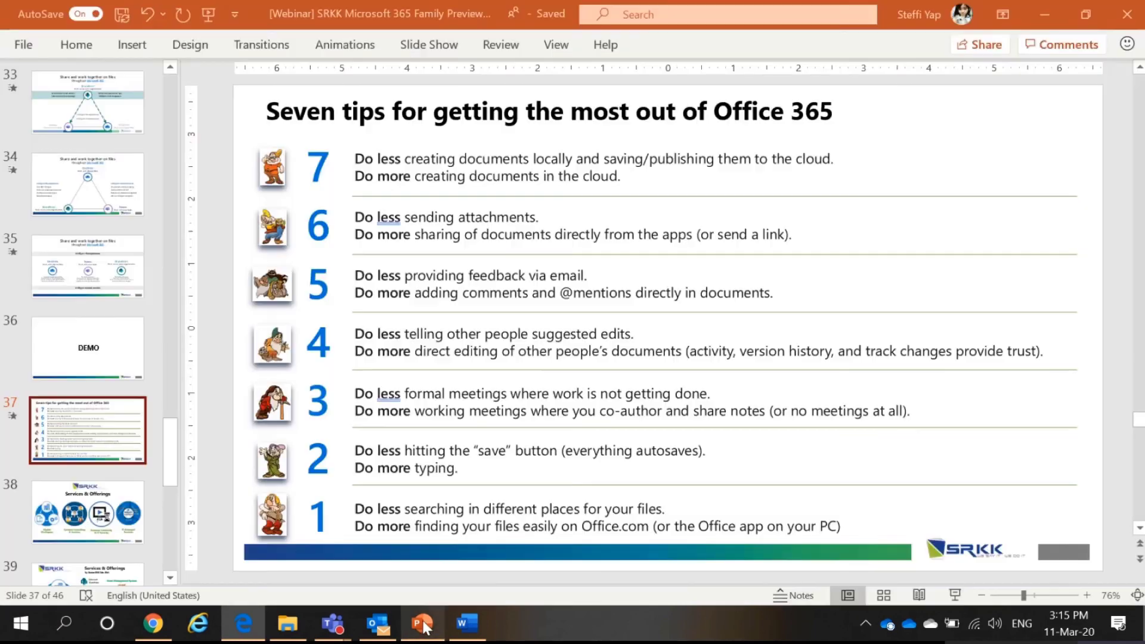
{"action": "left_click", "coordinate": [484, 10]}
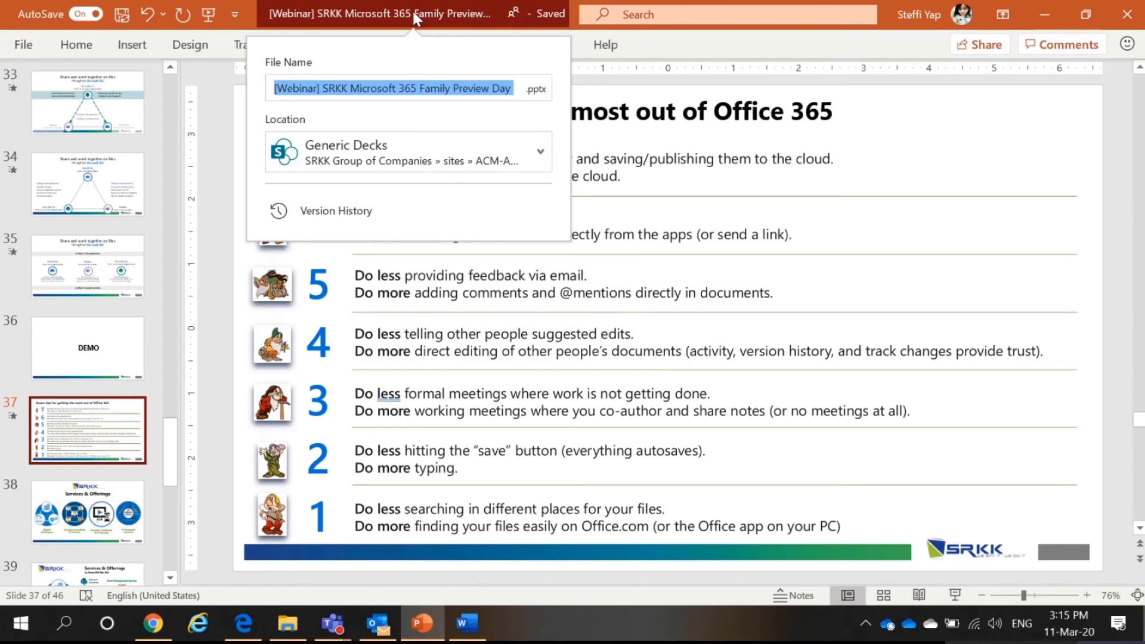
{"action": "left_click", "coordinate": [328, 214]}
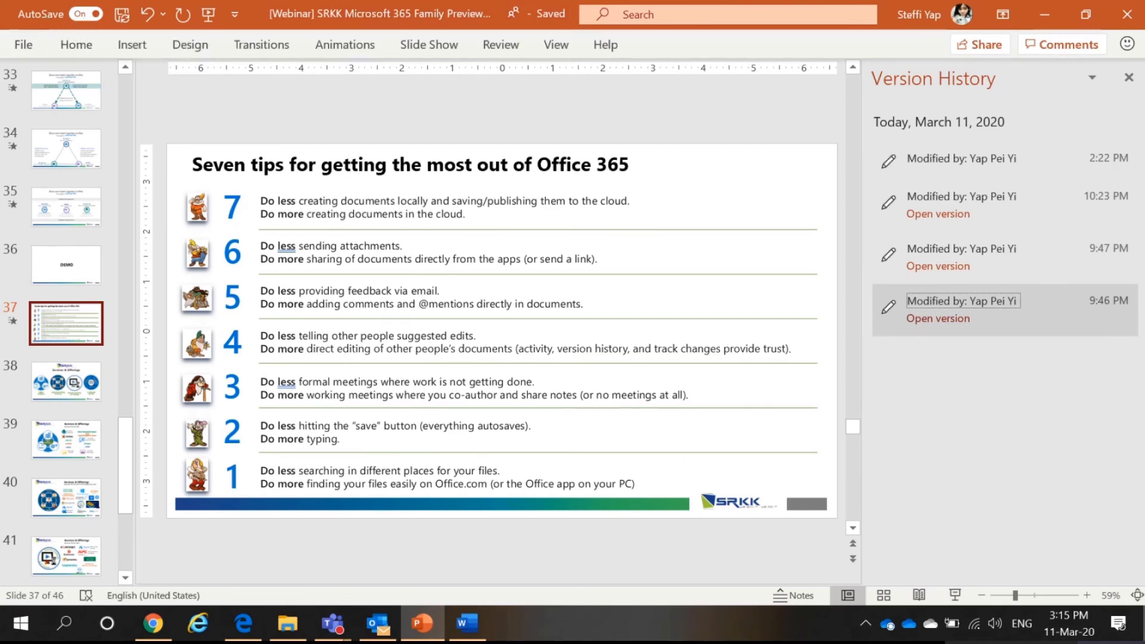
{"action": "left_click", "coordinate": [1129, 77]}
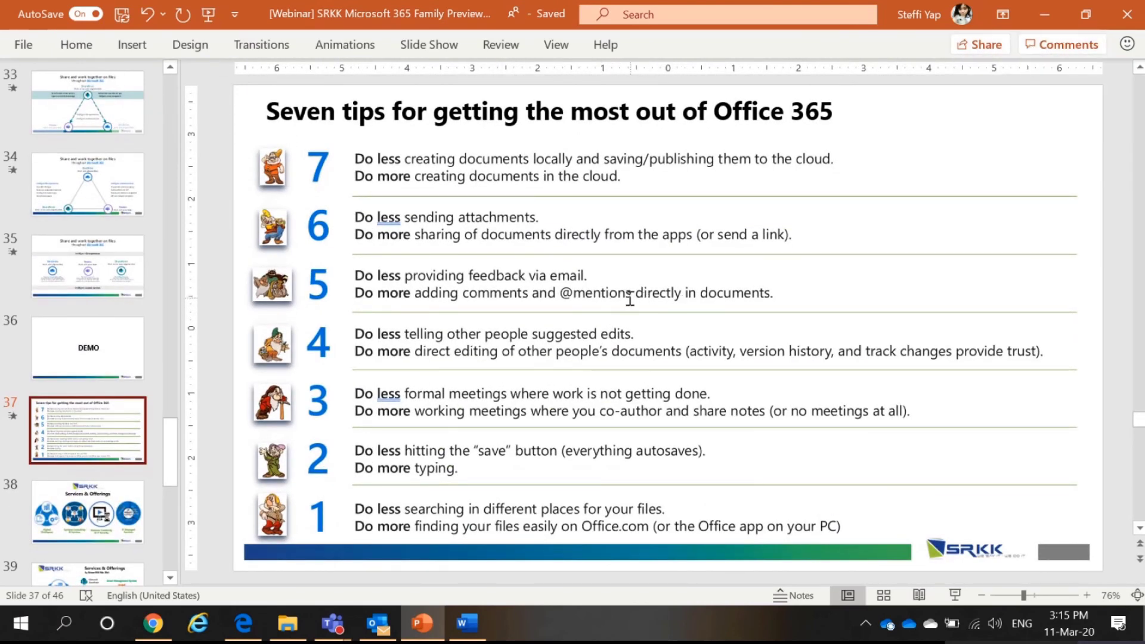
{"action": "left_click", "coordinate": [1057, 45]}
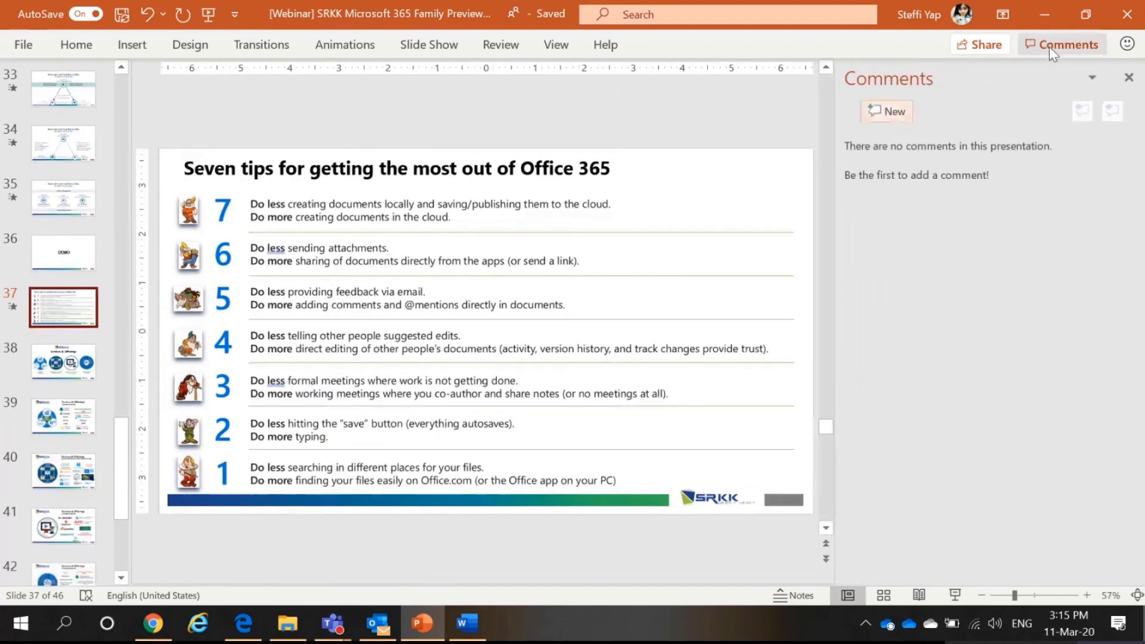
{"action": "left_click", "coordinate": [894, 110]}
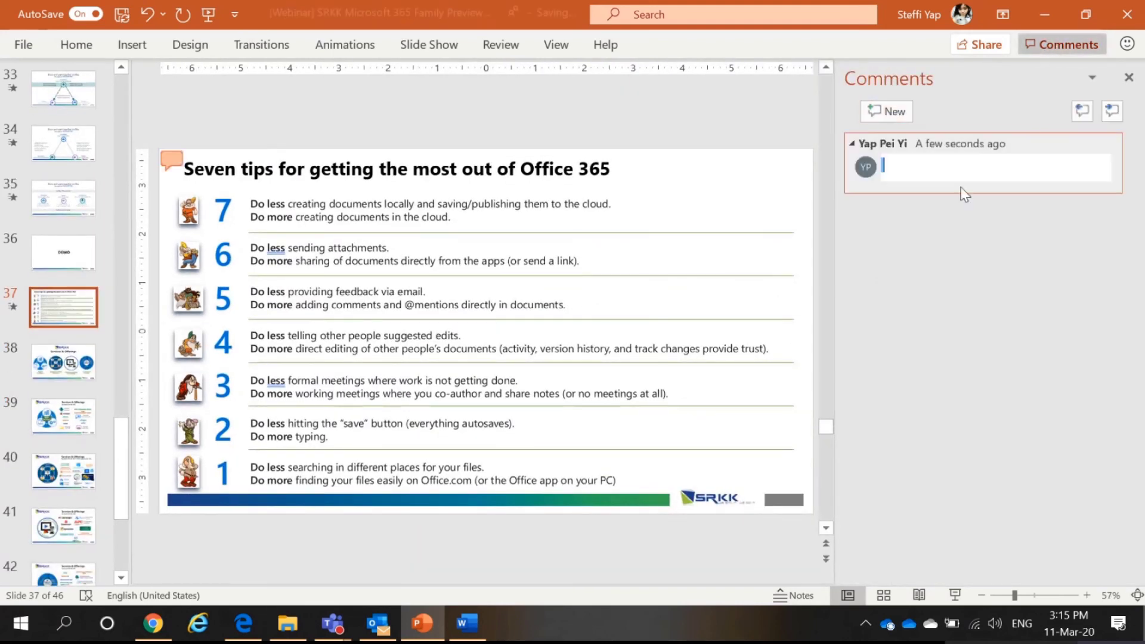
{"action": "type", "text": "@"}
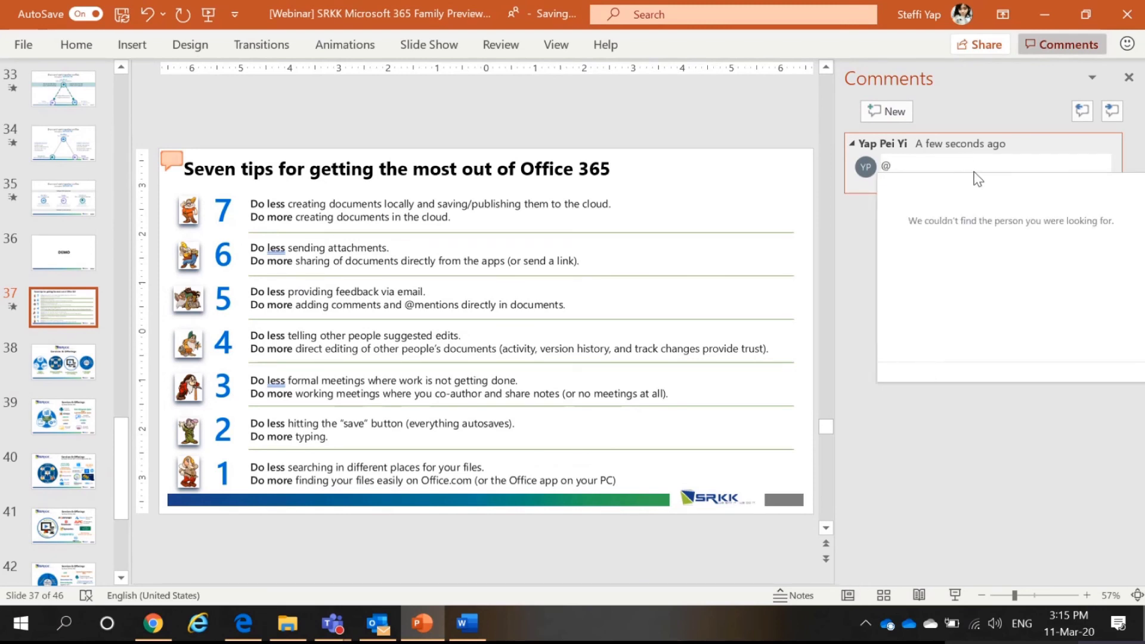
{"action": "type", "text": "z"}
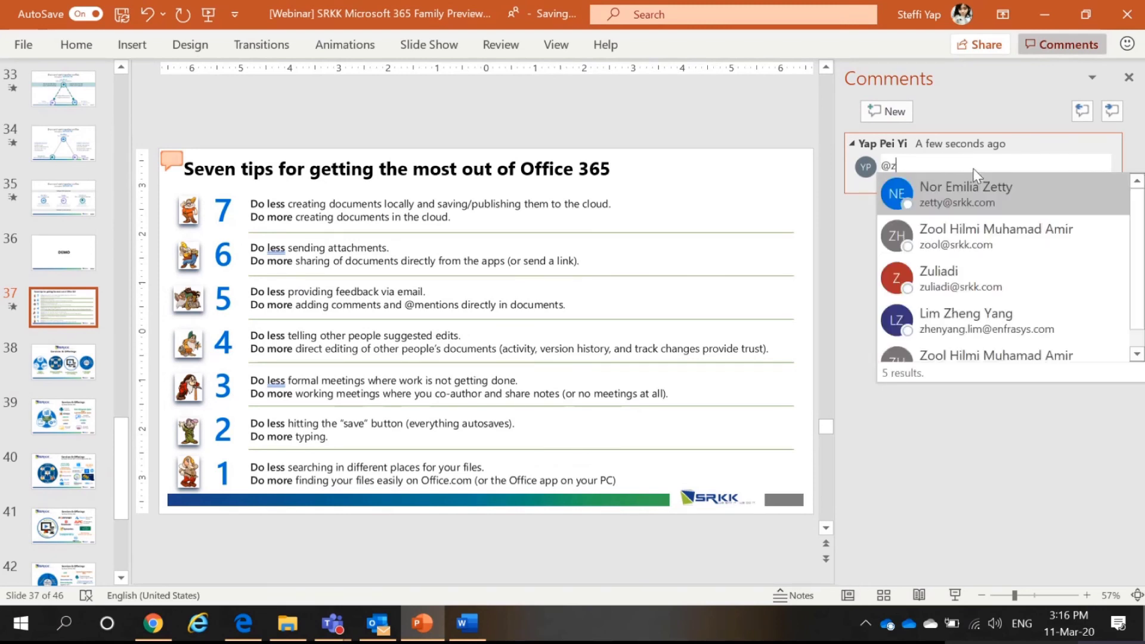
{"action": "left_click", "coordinate": [976, 188]}
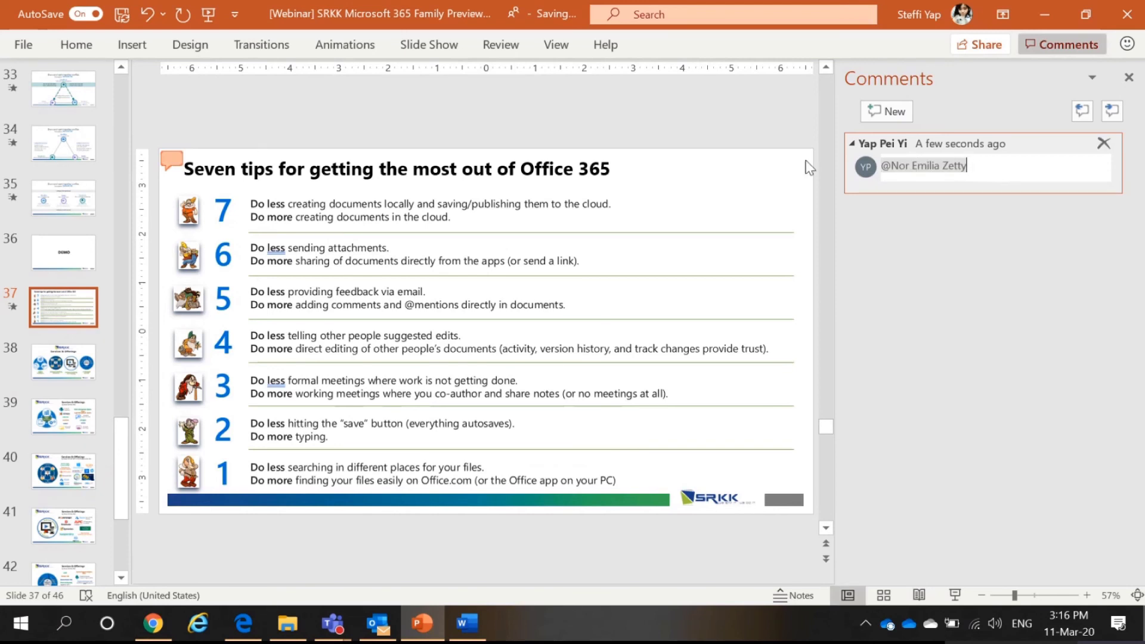
{"action": "mouse_move", "coordinate": [173, 162]}
{"action": "left_mouse_down"}
{"action": "mouse_move", "coordinate": [510, 248]}
{"action": "mouse_move", "coordinate": [476, 222]}
{"action": "mouse_move", "coordinate": [481, 279]}
{"action": "left_mouse_up"}
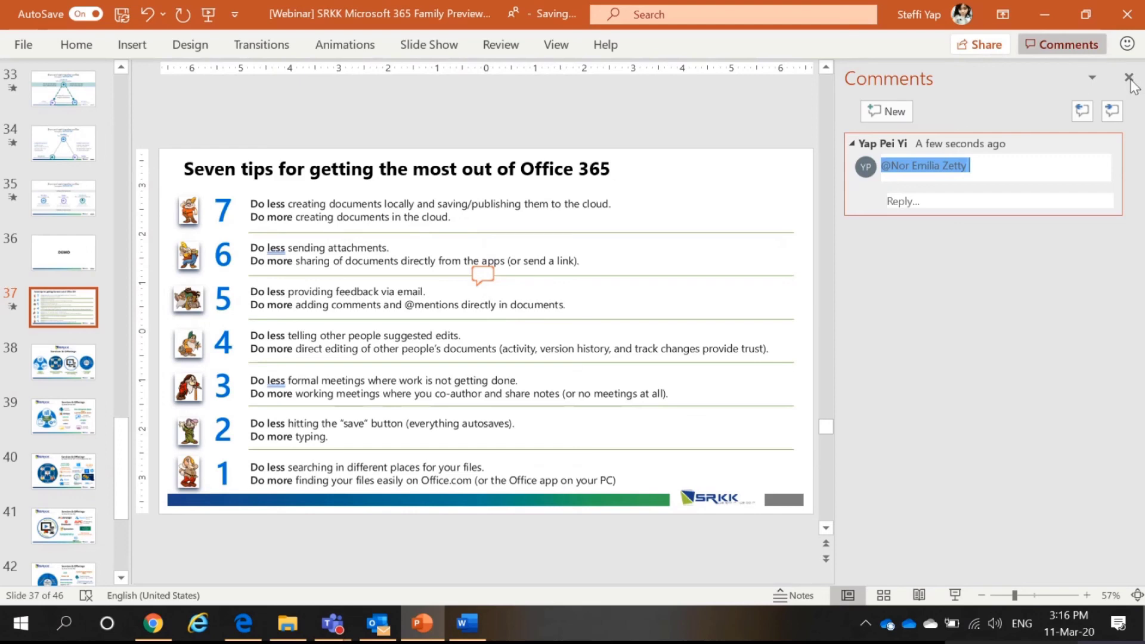
{"action": "key", "text": "Return"}
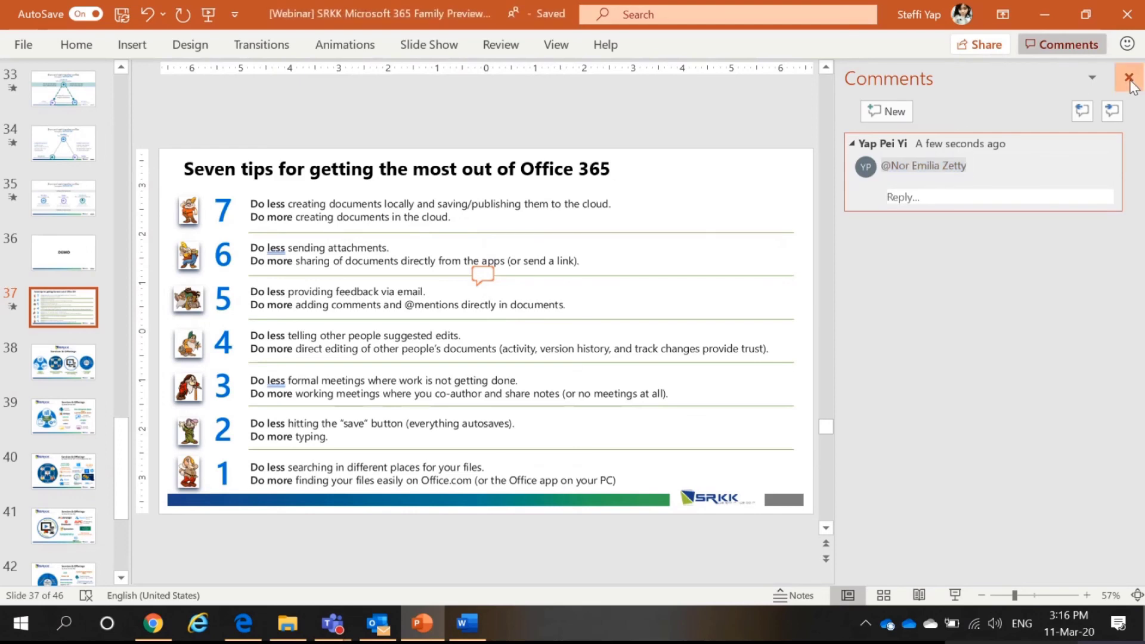
Close the comments pane and move from Services & Offerings back to the Seven tips slide
{"action": "left_click", "coordinate": [1130, 78]}
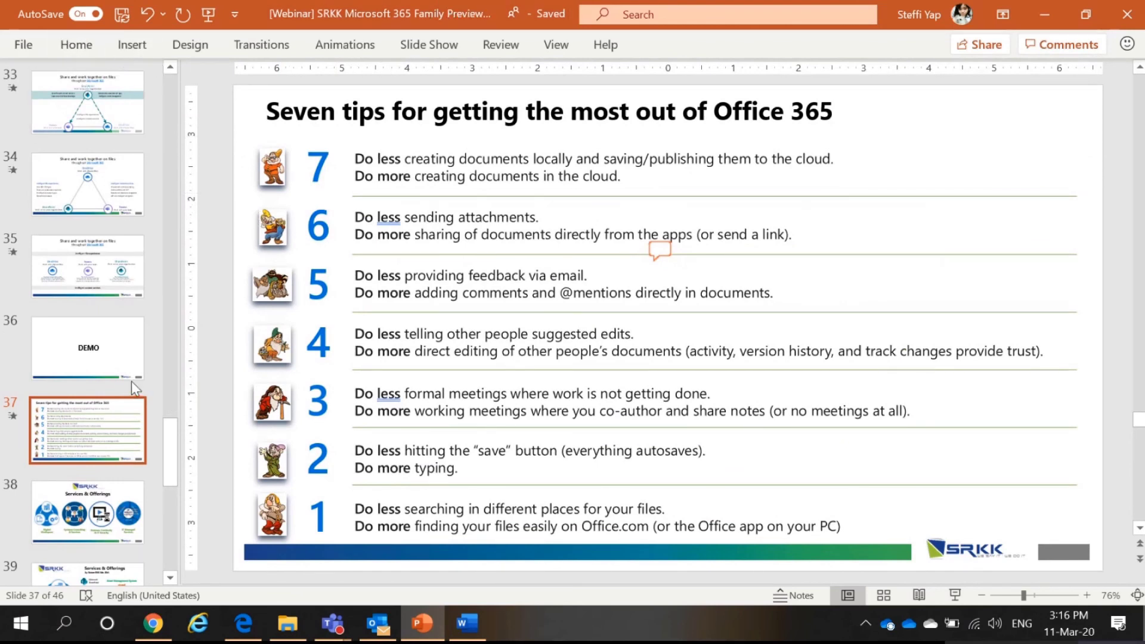
{"action": "left_click", "coordinate": [102, 511]}
{"action": "left_click", "coordinate": [115, 410]}
Show the Services & Offerings slide, presenting onward to the 'Please evaluate this session' QR slide
{"action": "left_click", "coordinate": [128, 510]}
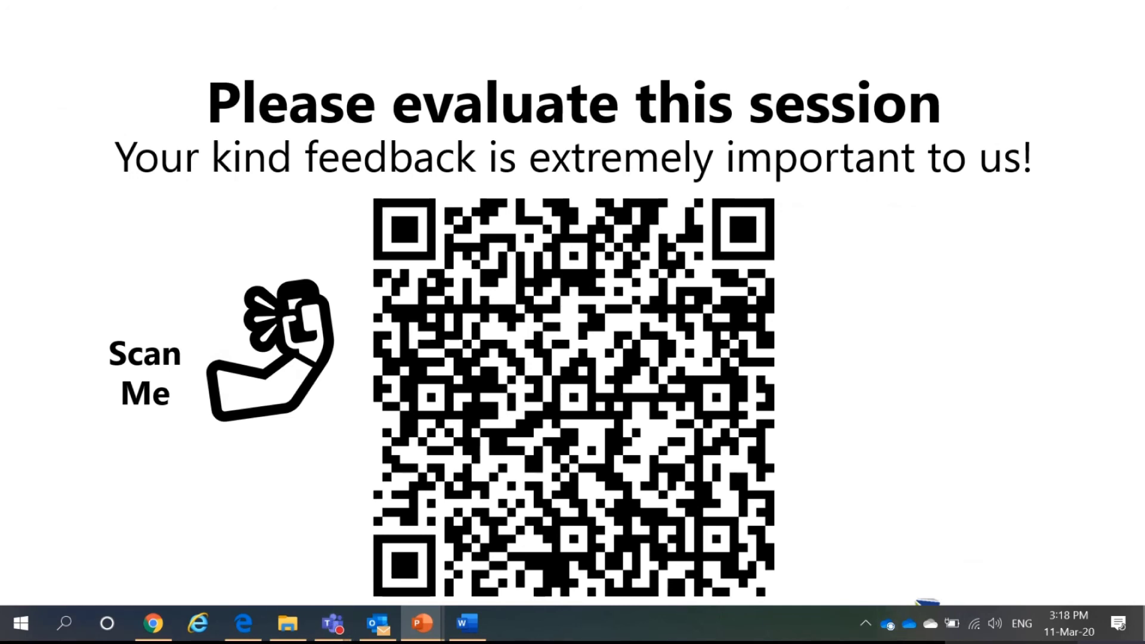
Advance the slideshow to the Q&A slide with its CC BY-SA image
{"action": "key", "text": "Right"}
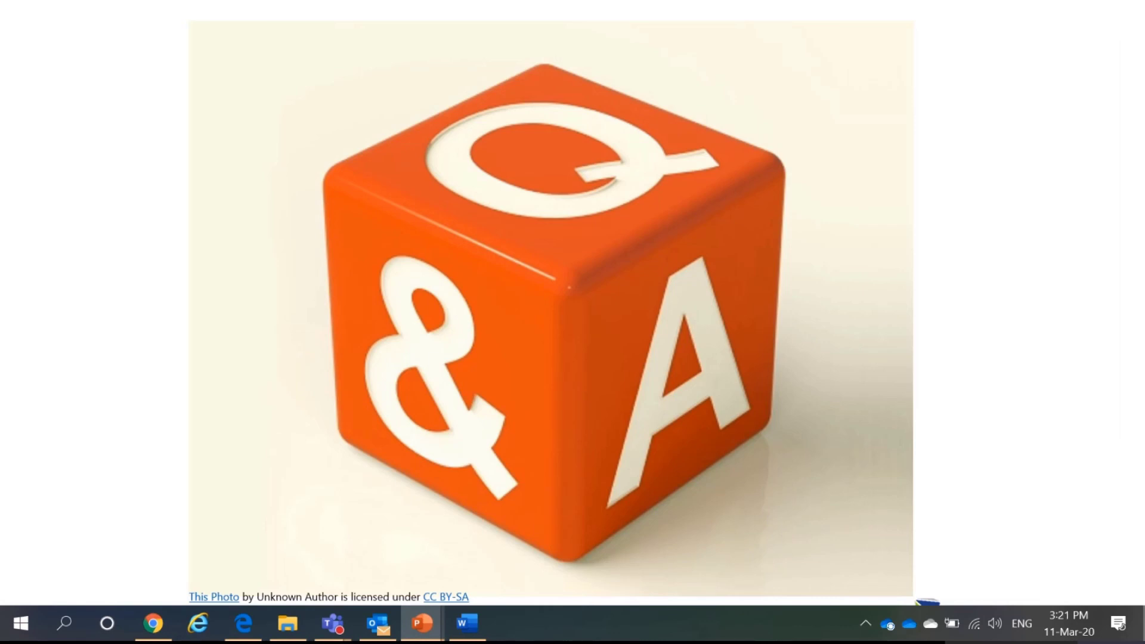
Advance the slideshow to the SRKK contact-details slide listing its regional offices
{"action": "key", "text": "Right"}
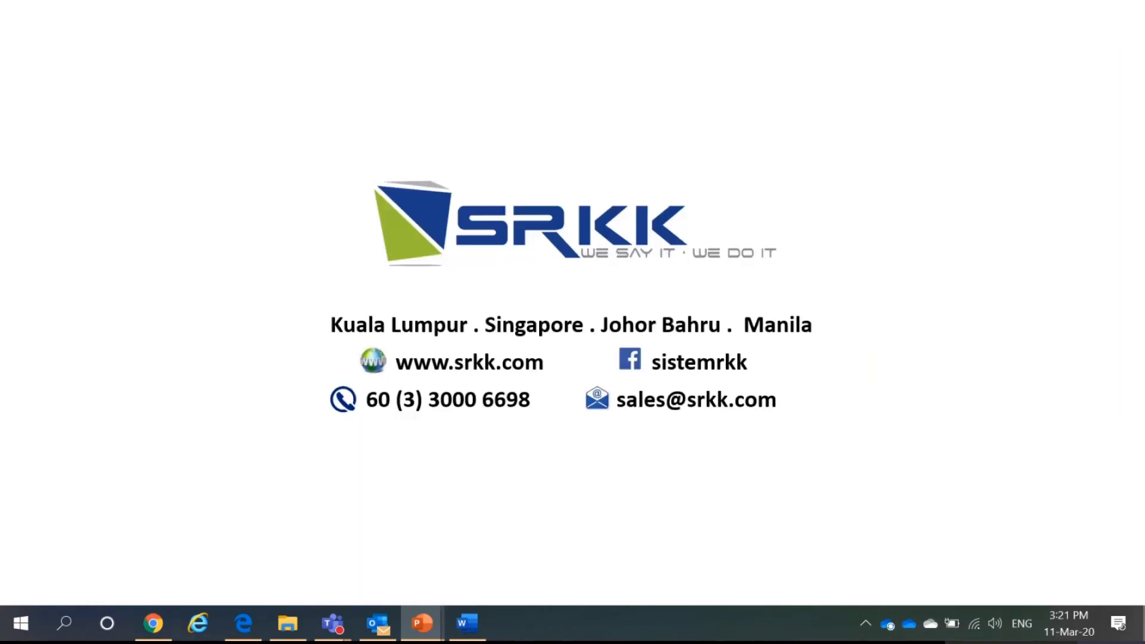